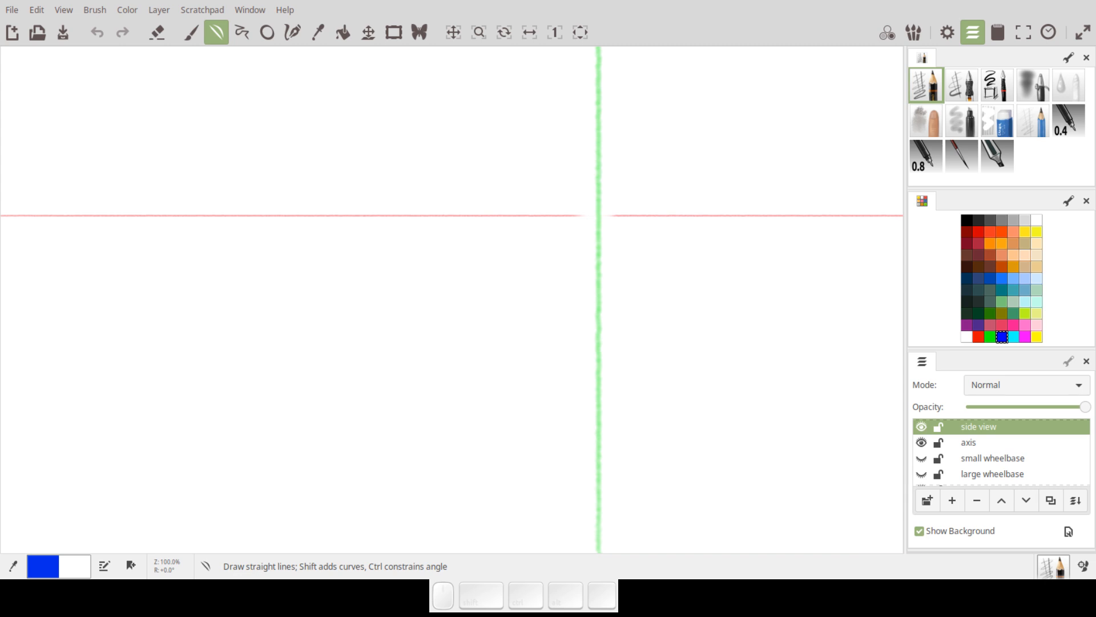
Step: Examine the guide drawing and compare what the base, small wheelbase and large wheelbase layers show by toggling their visibility
left_click(622, 121)
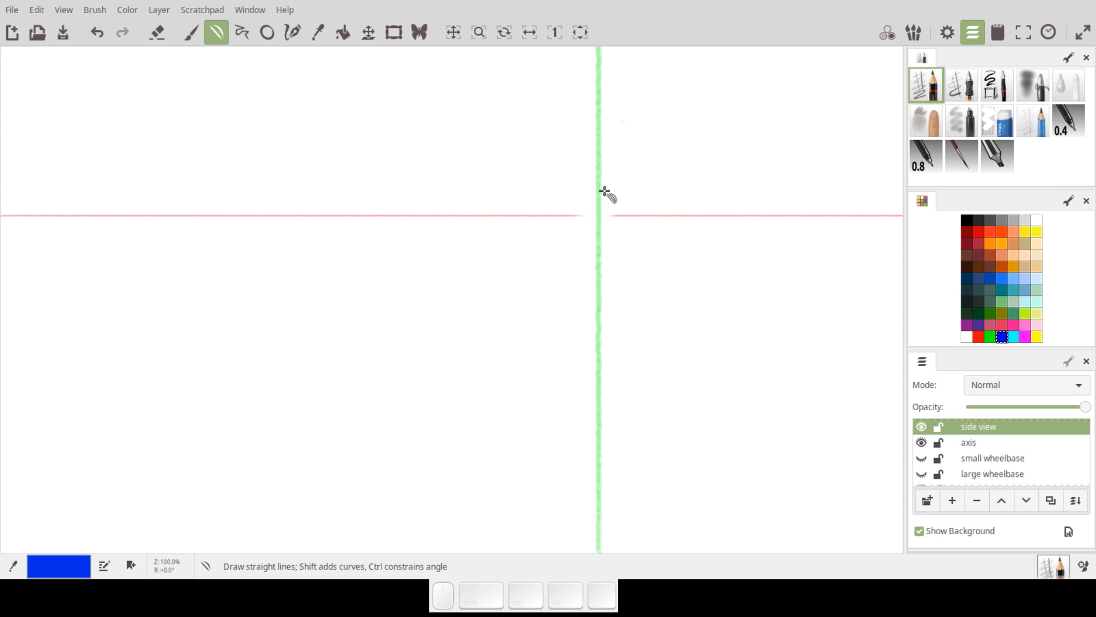
left_click_drag(568, 251, 560, 184)
left_click_drag(537, 318, 667, 260)
left_click_drag(581, 338, 643, 366)
left_click_drag(458, 386, 571, 311)
mouse_move(551, 360)
left_mouse_down()
mouse_move(562, 340)
mouse_move(563, 367)
mouse_move(561, 350)
left_mouse_up()
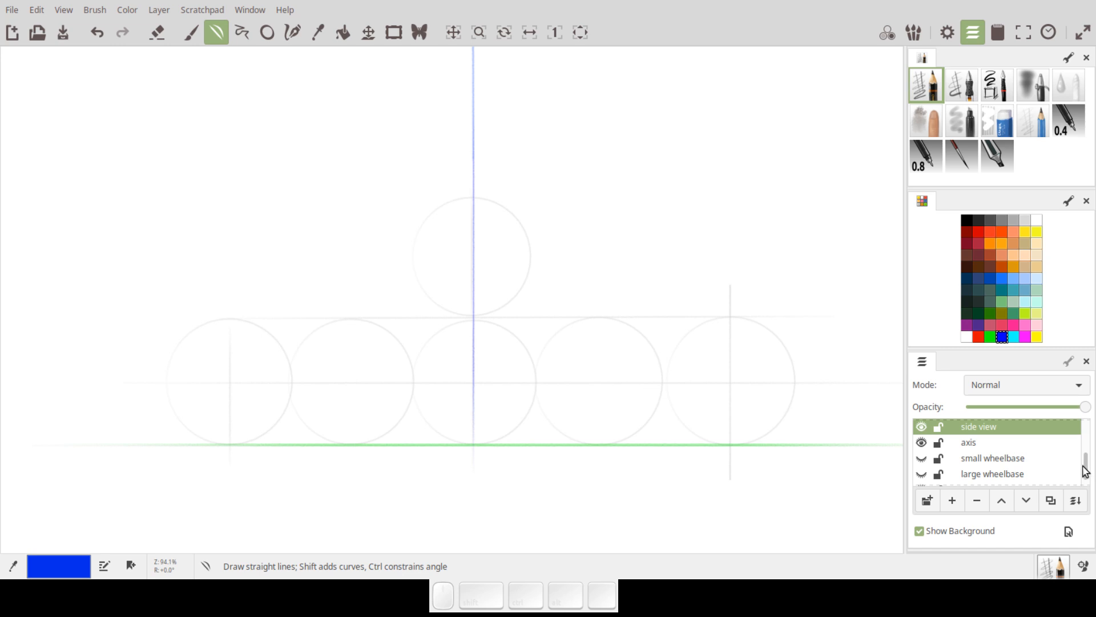
left_click_drag(1083, 466, 1086, 461)
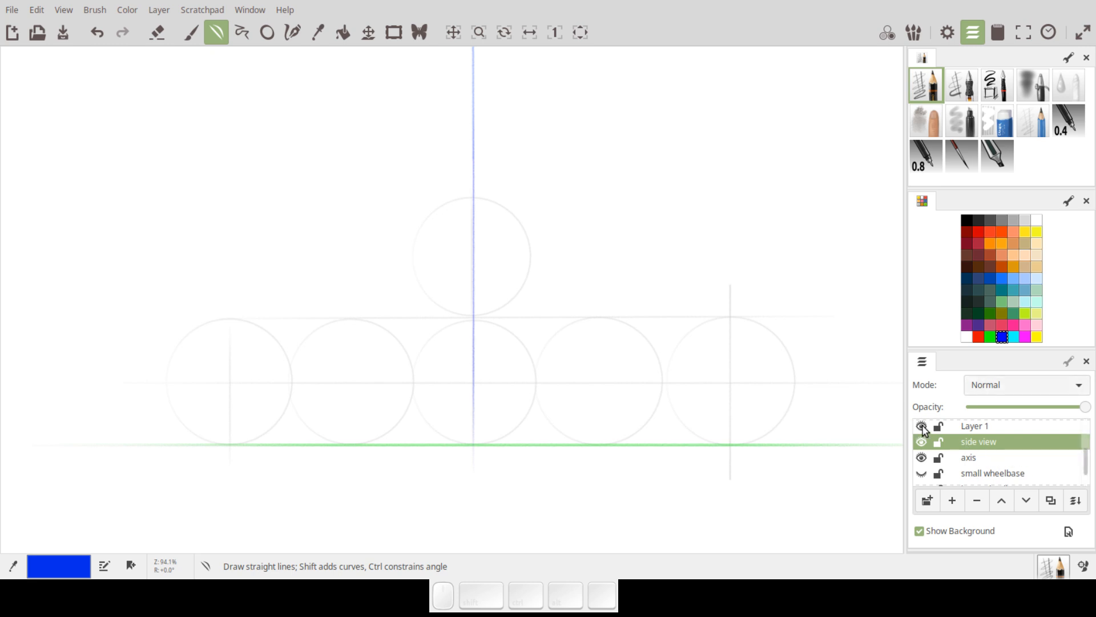
left_click_drag(1089, 458, 1089, 472)
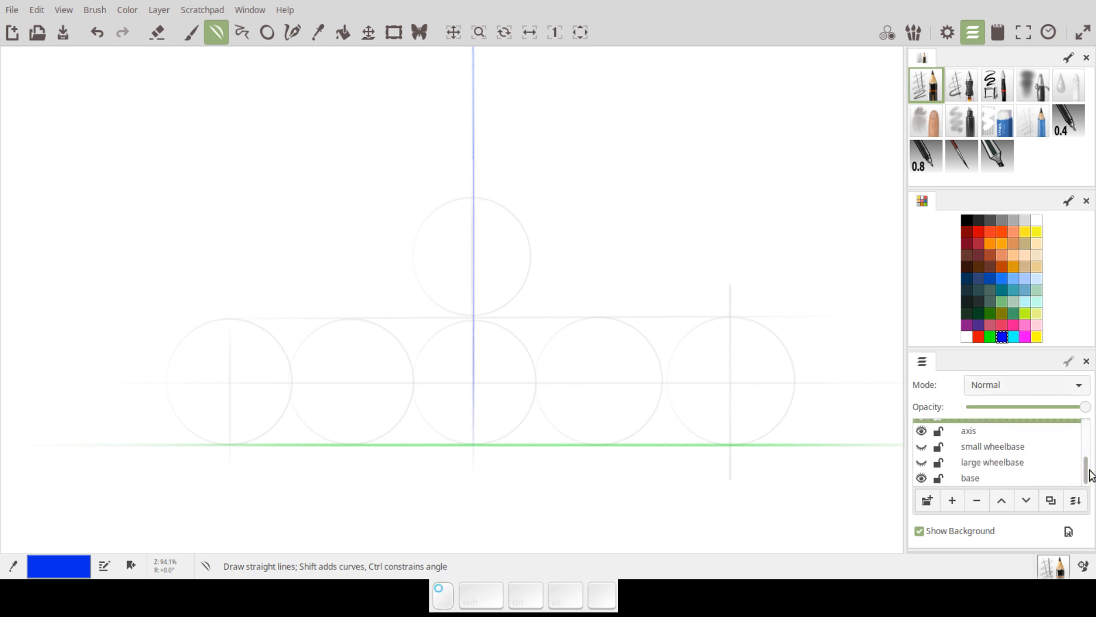
left_click(920, 479)
left_click(921, 479)
left_click_drag(1086, 472, 1086, 472)
left_click(919, 446)
left_click(920, 446)
left_click(922, 460)
left_click(922, 460)
left_click(970, 480)
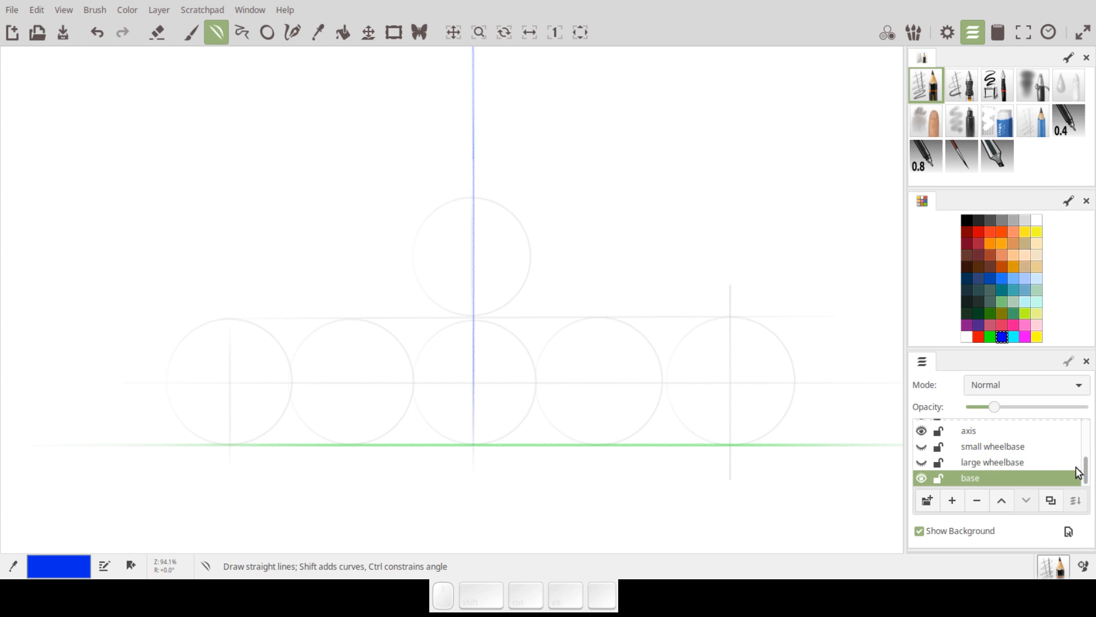
Step: Check what Layer 1 contains by toggling its visibility, and delete that layer
left_click_drag(1077, 473, 1086, 461)
left_click(971, 457)
left_click(921, 440)
left_click(970, 441)
left_click(922, 441)
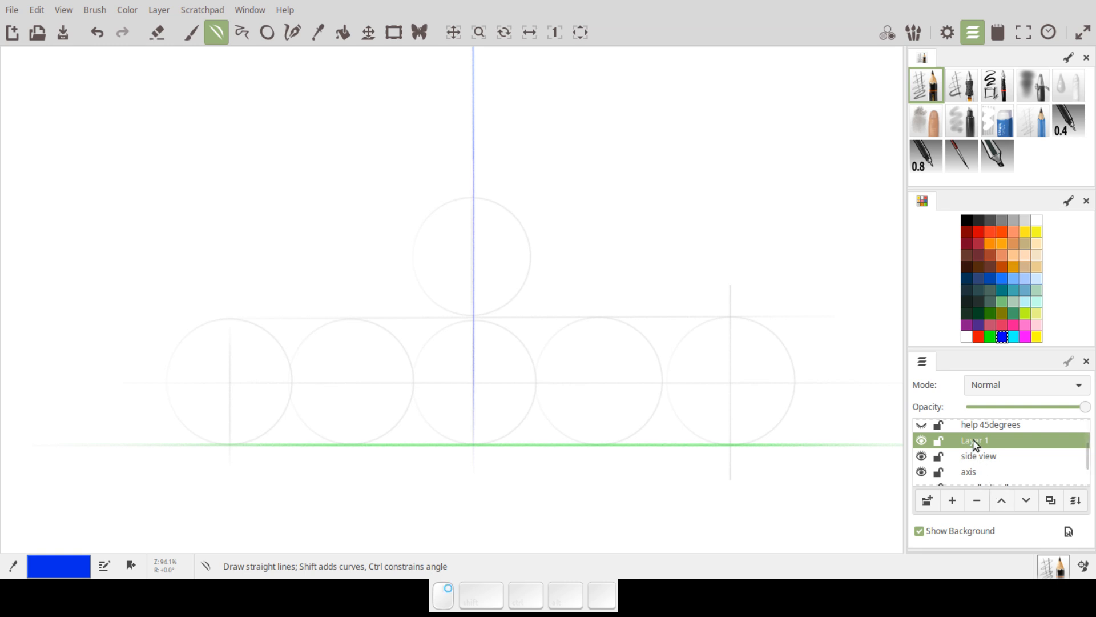
left_click(880, 177)
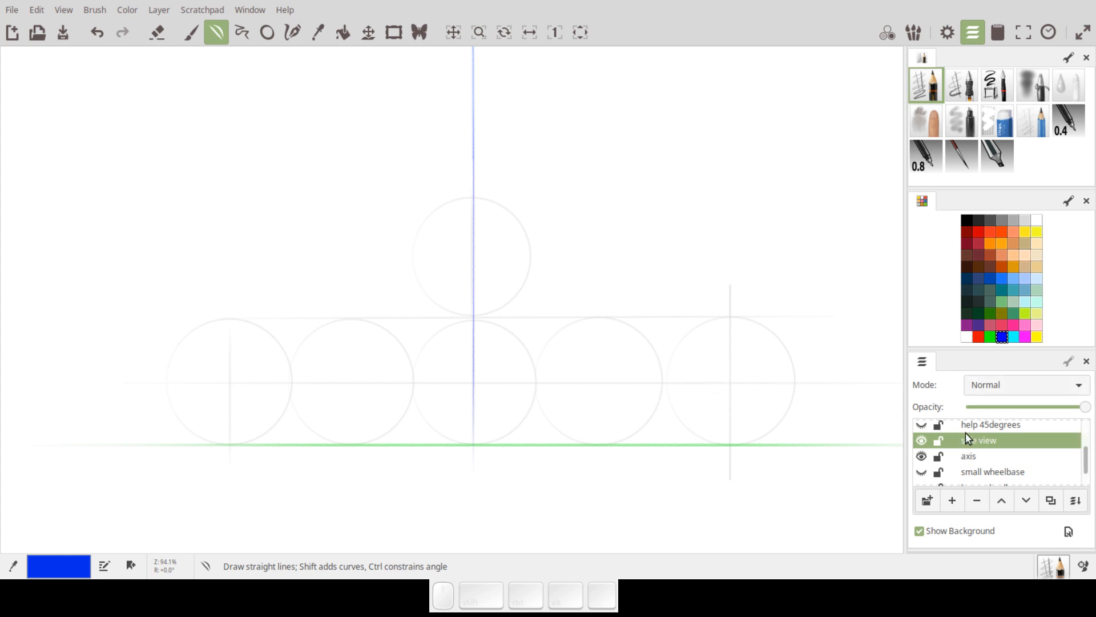
Step: Lower the opacity of the base layer so its guides are fainter, and make side view the active layer
scroll(1060, 457, "down", 2)
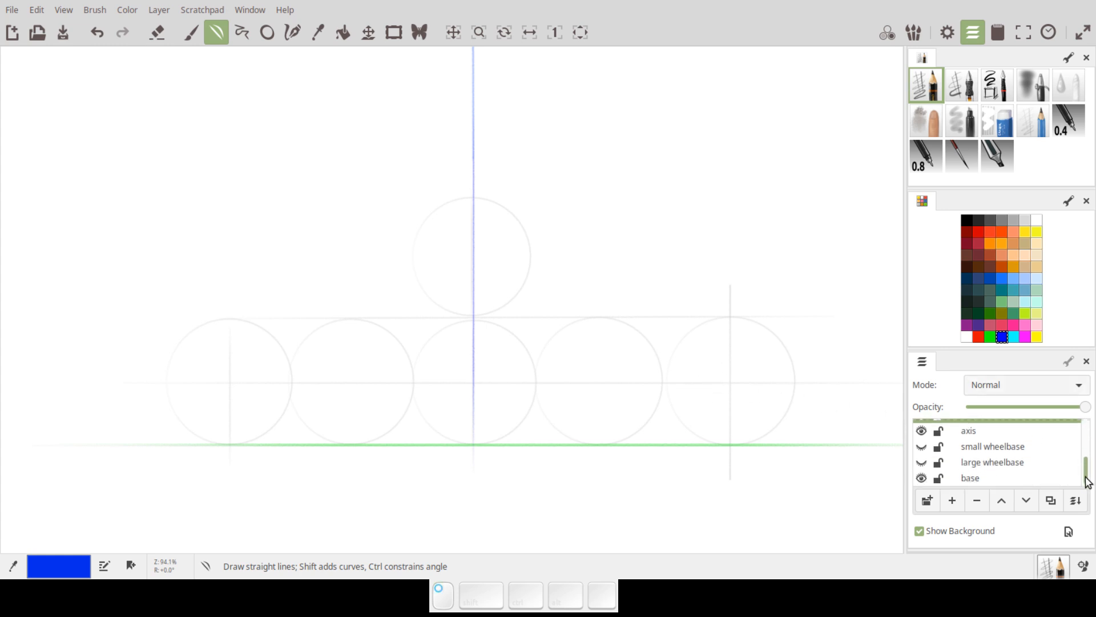
left_click(969, 478)
left_click_drag(995, 407, 982, 408)
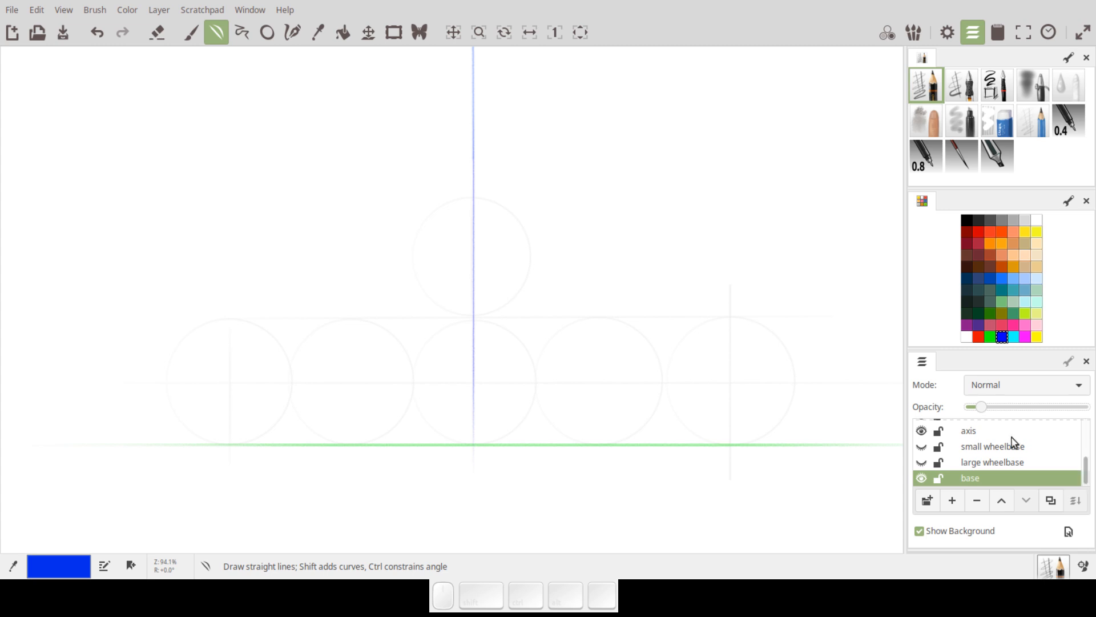
scroll(1088, 468, "up", 2)
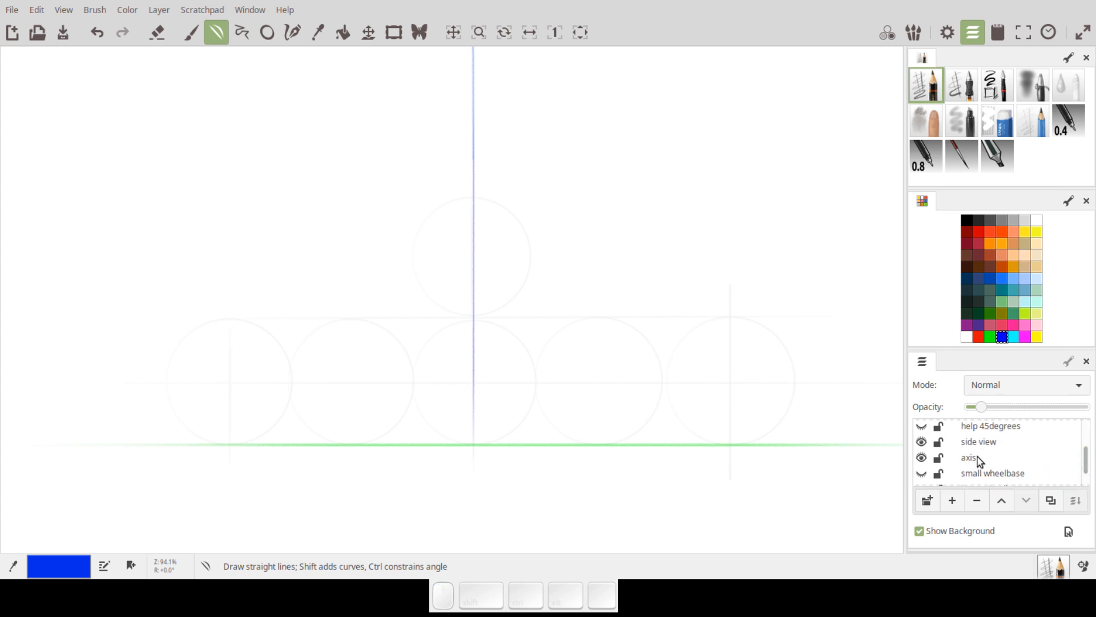
left_click(971, 449)
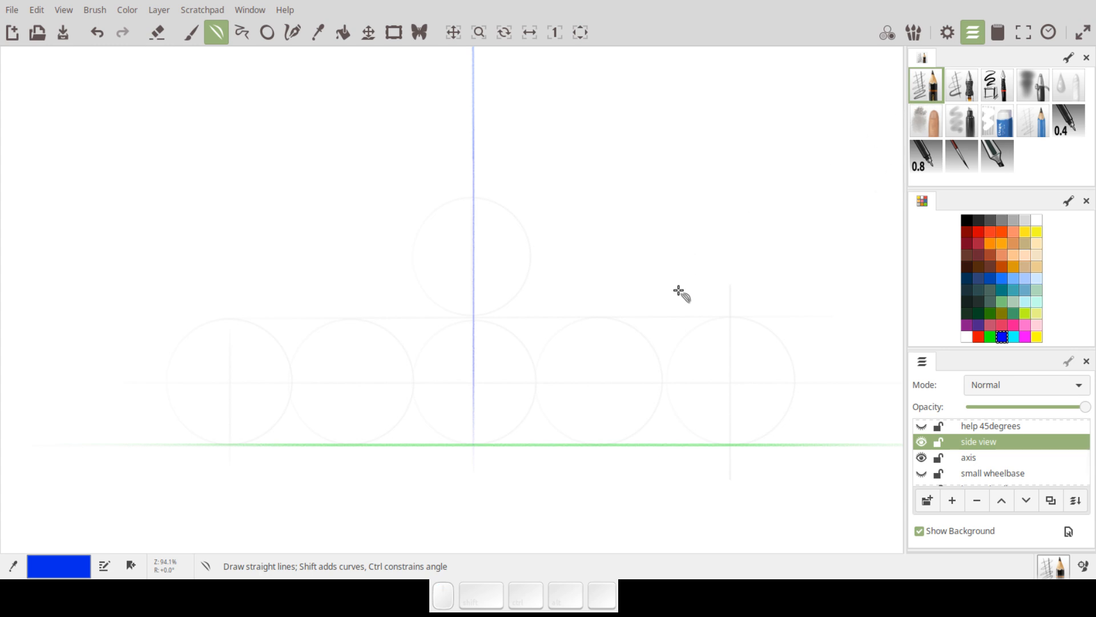
Step: Try a blue S-shaped curve across the upper guide circle with the line tool's curve option, and undo it
key("p")
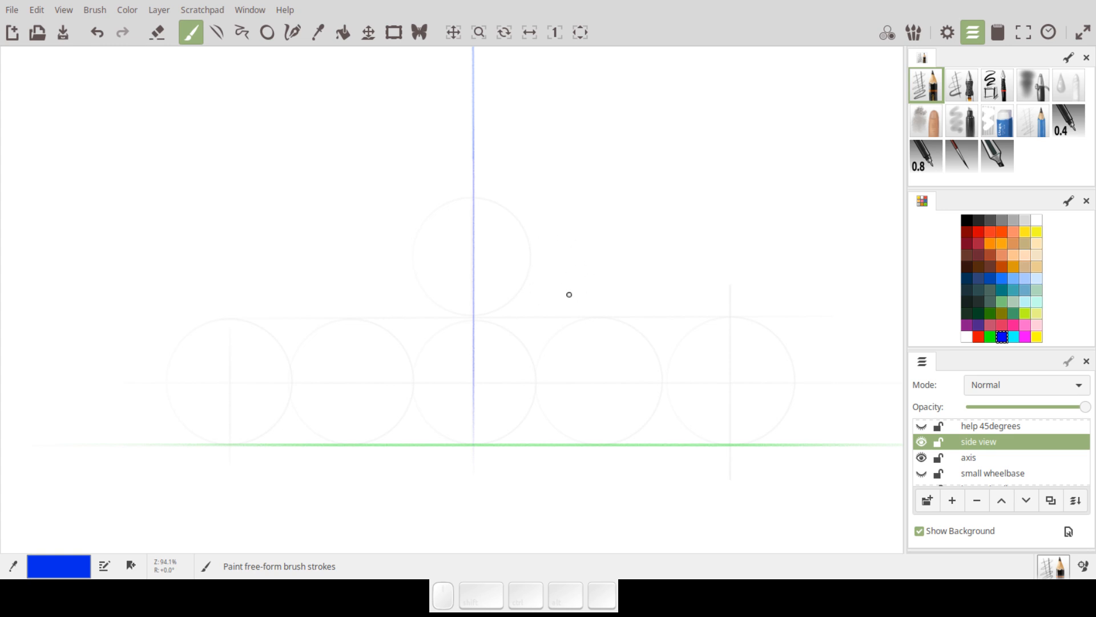
key("l")
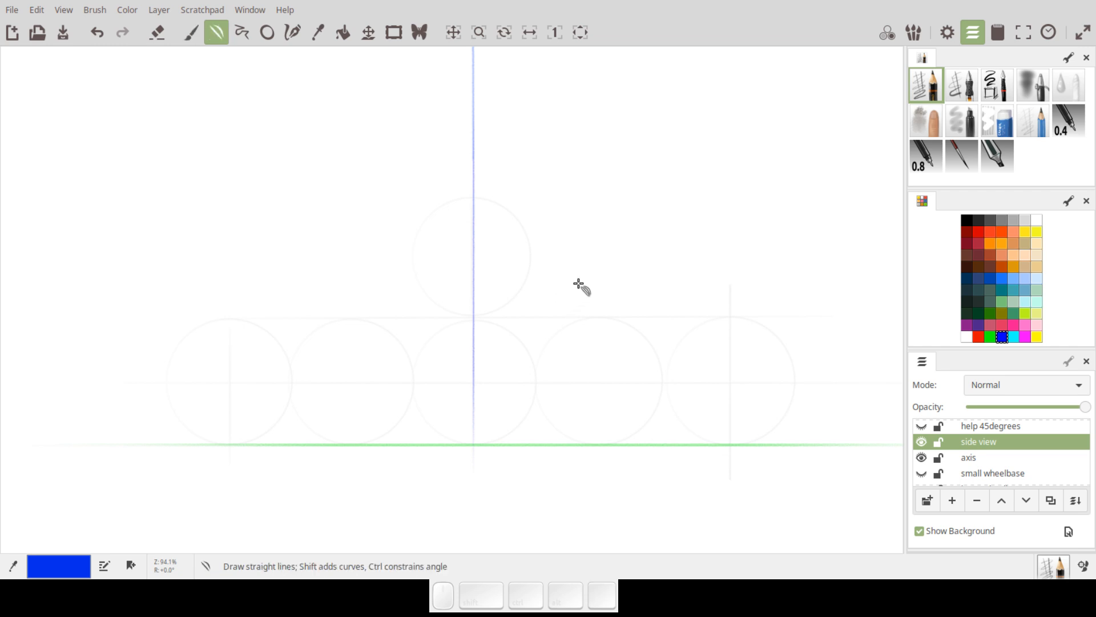
left_click_drag(230, 260, 708, 199)
key("shift")
left_click_drag(530, 218, 526, 182)
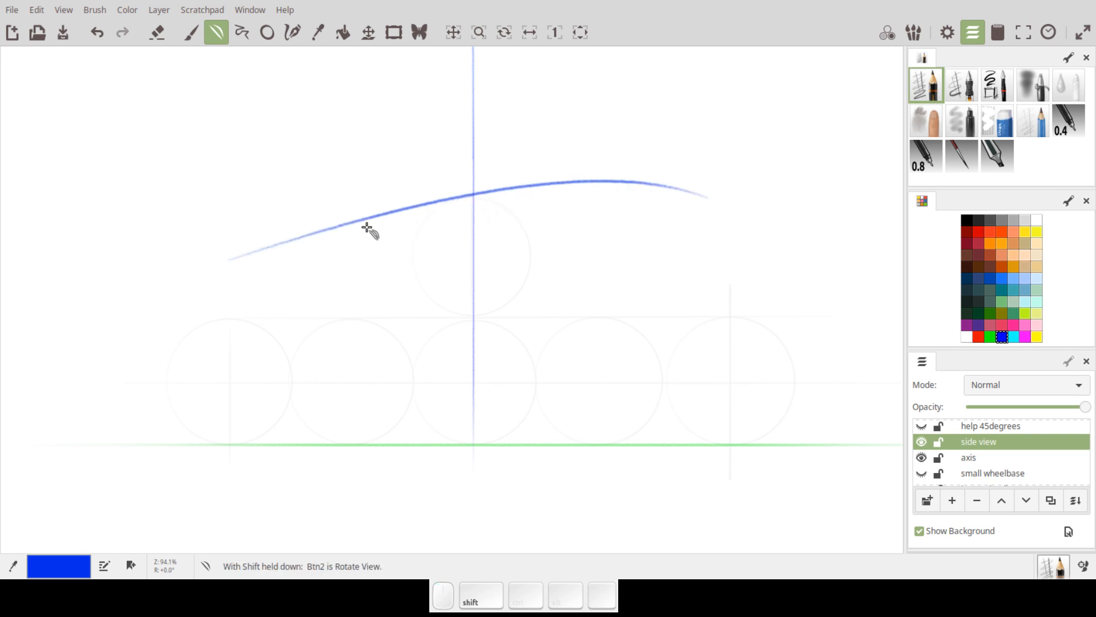
left_click_drag(353, 217, 374, 269)
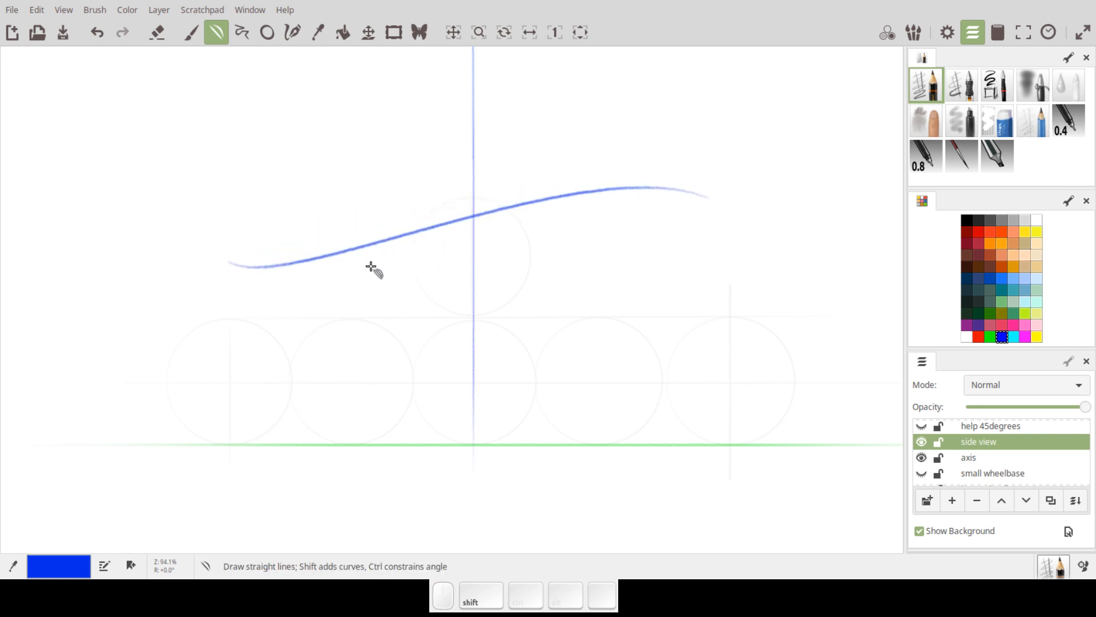
key("ctrl+z")
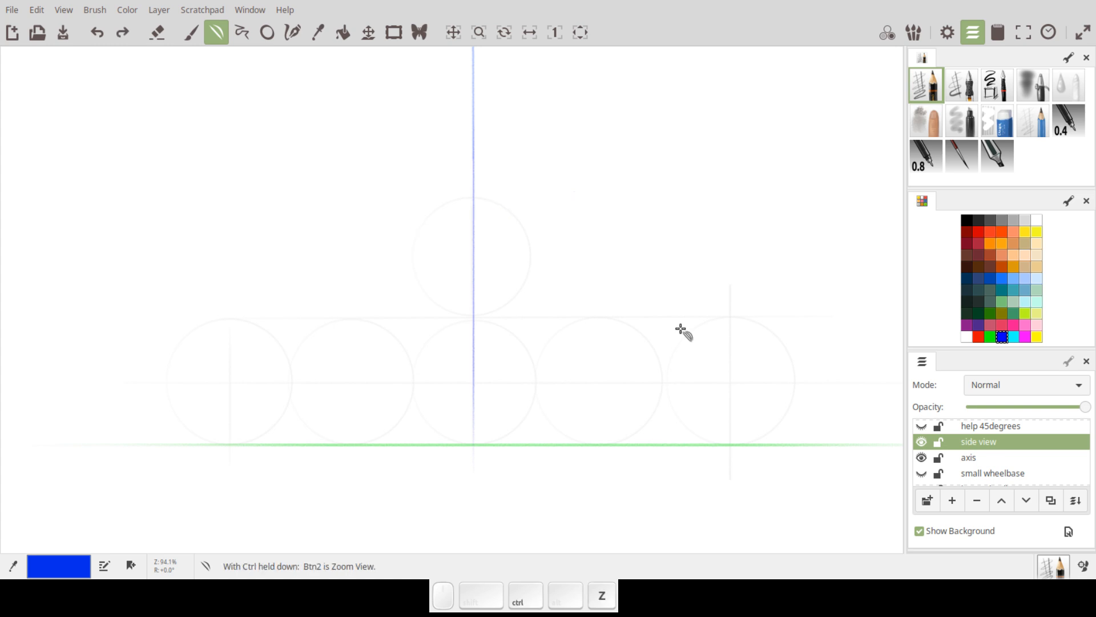
Step: Try a thick freehand stroke in medium grey beside the vertical axis, and undo it
left_click(967, 222)
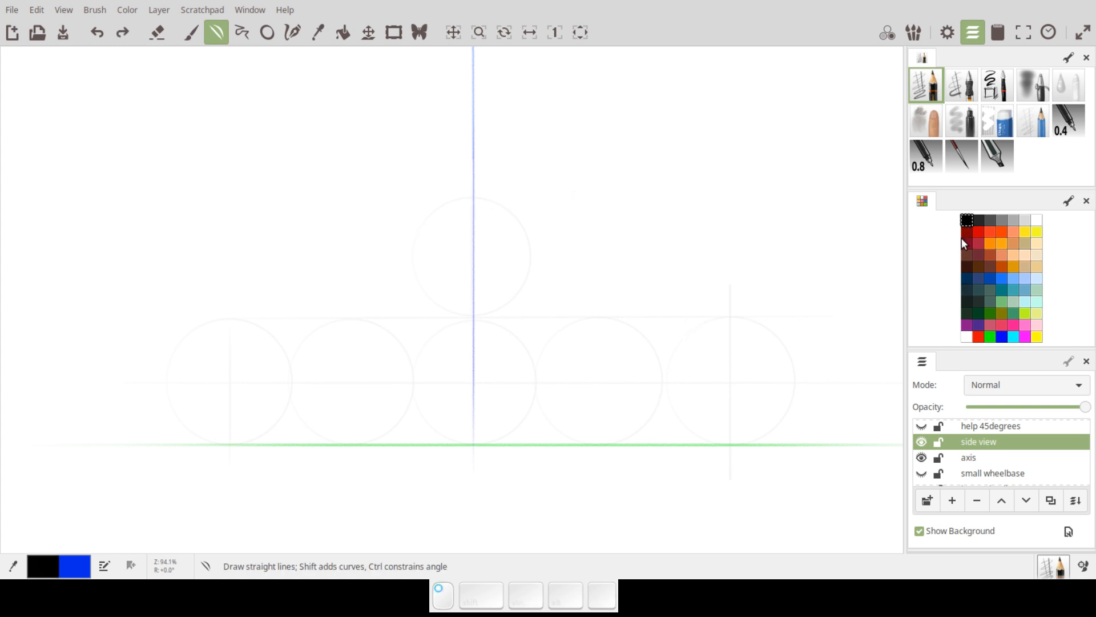
left_click(1002, 221)
key("k")
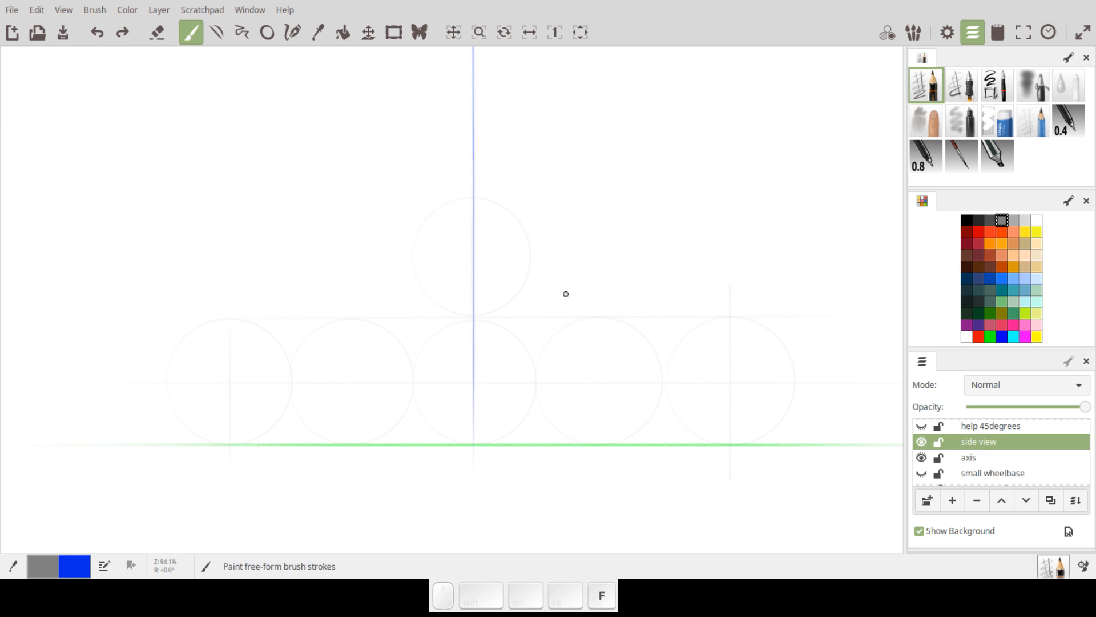
left_click_drag(552, 301, 670, 251)
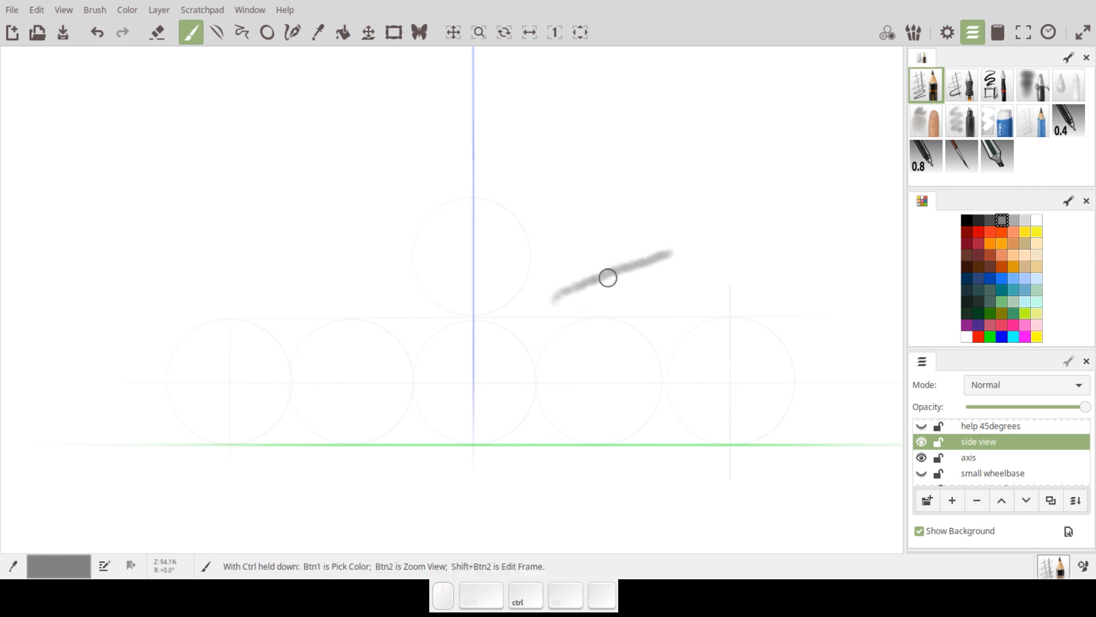
key("ctrl+z")
Step: Reduce the brush size and draw a dark grey straight line just above the ground line, spanning between the two outer guide circles
key("d")
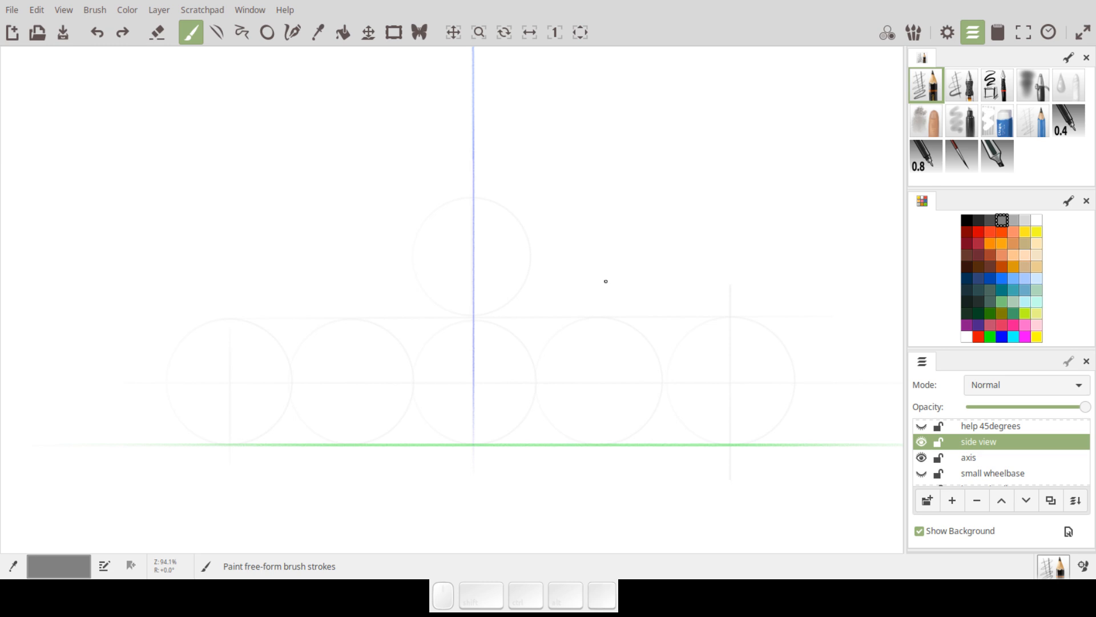
key("k")
key("k")
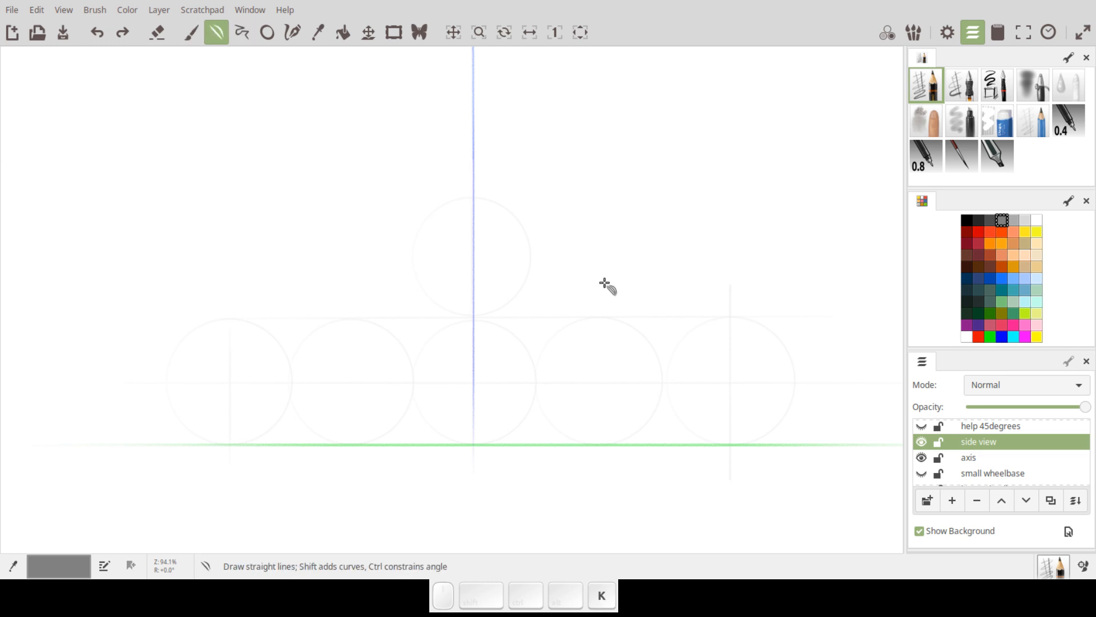
left_click(1009, 222)
left_click(991, 224)
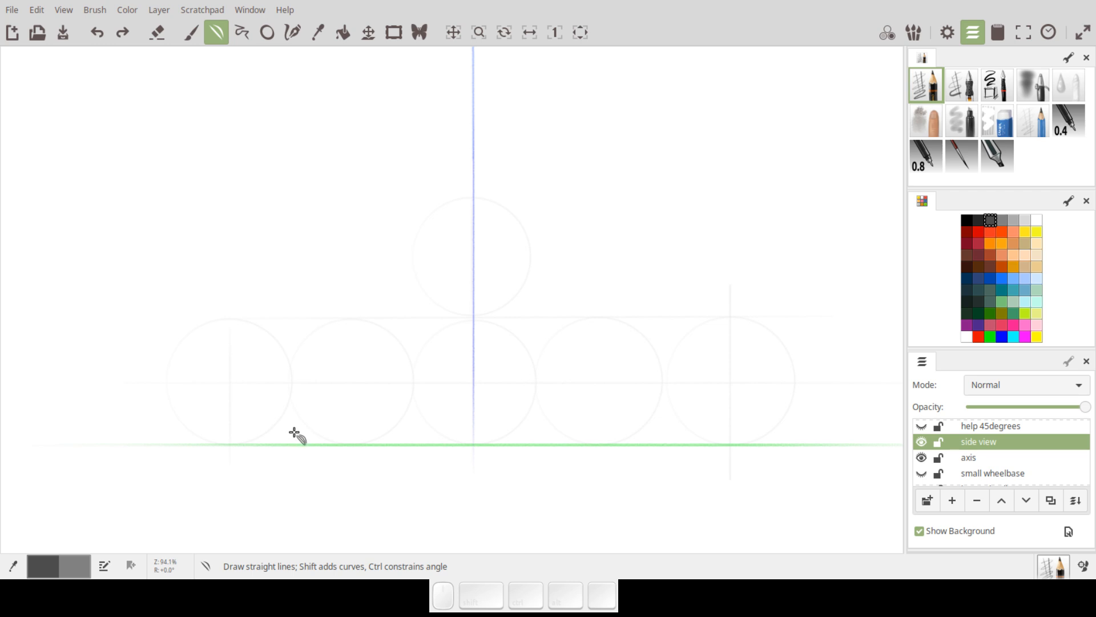
left_click_drag(297, 431, 674, 428)
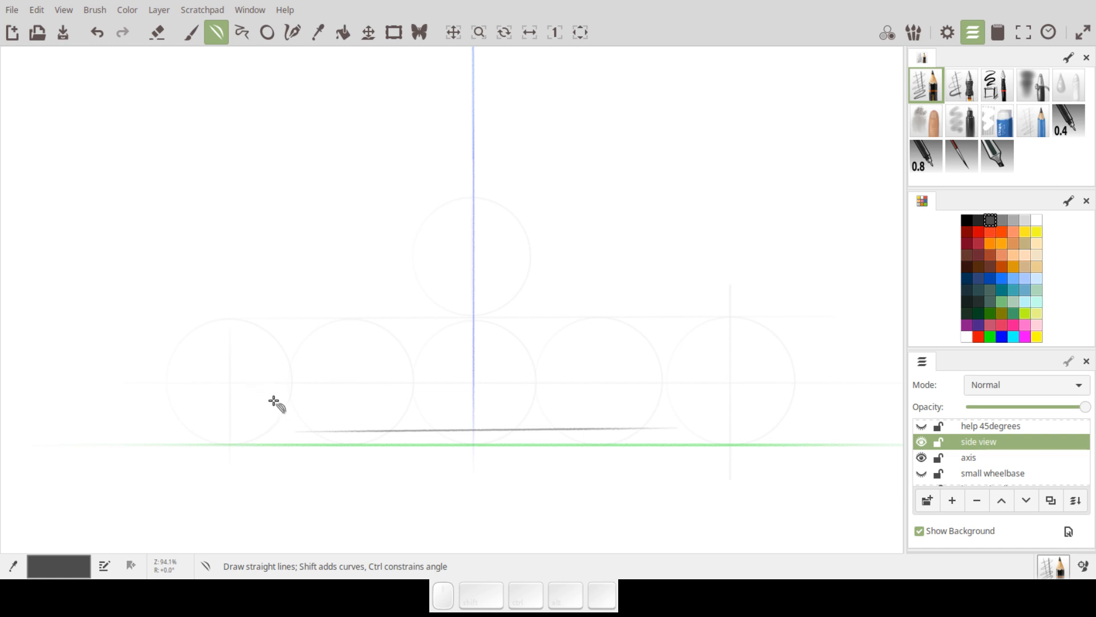
Step: Draw two concentric circles for each wheel with the ellipse tool, centred on the two outermost guide circles
key("o")
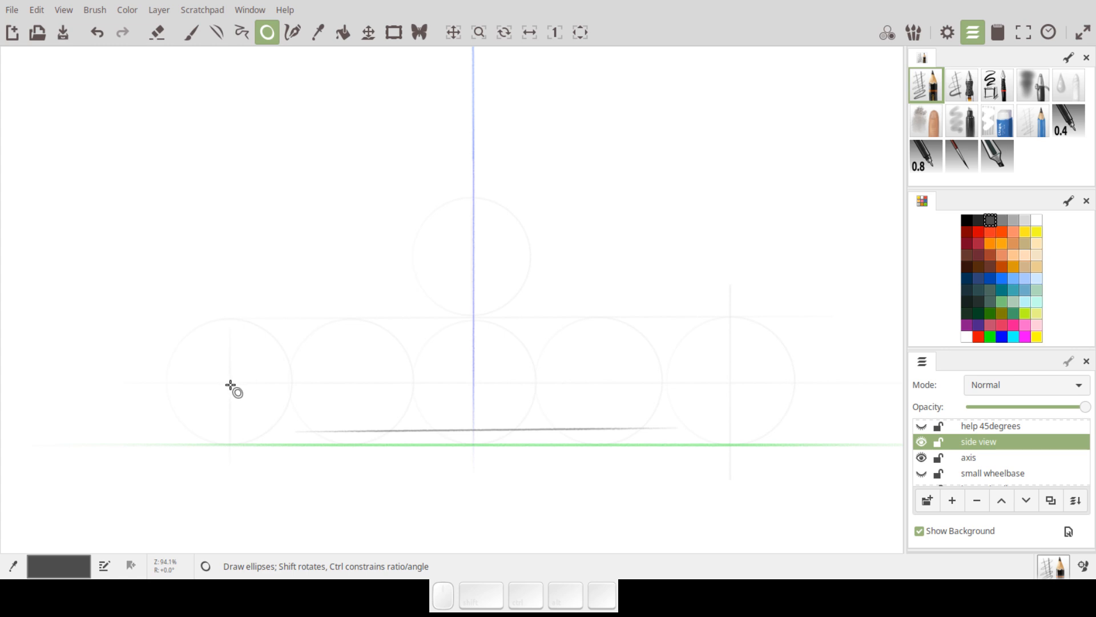
left_click_drag(231, 384, 299, 324)
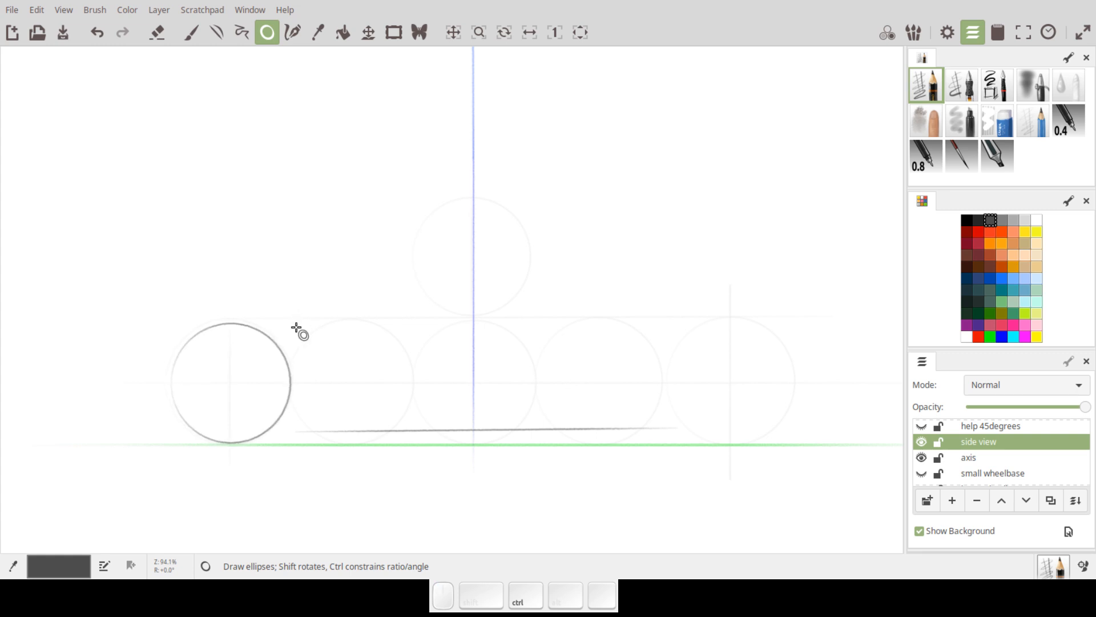
left_click_drag(730, 383, 787, 323)
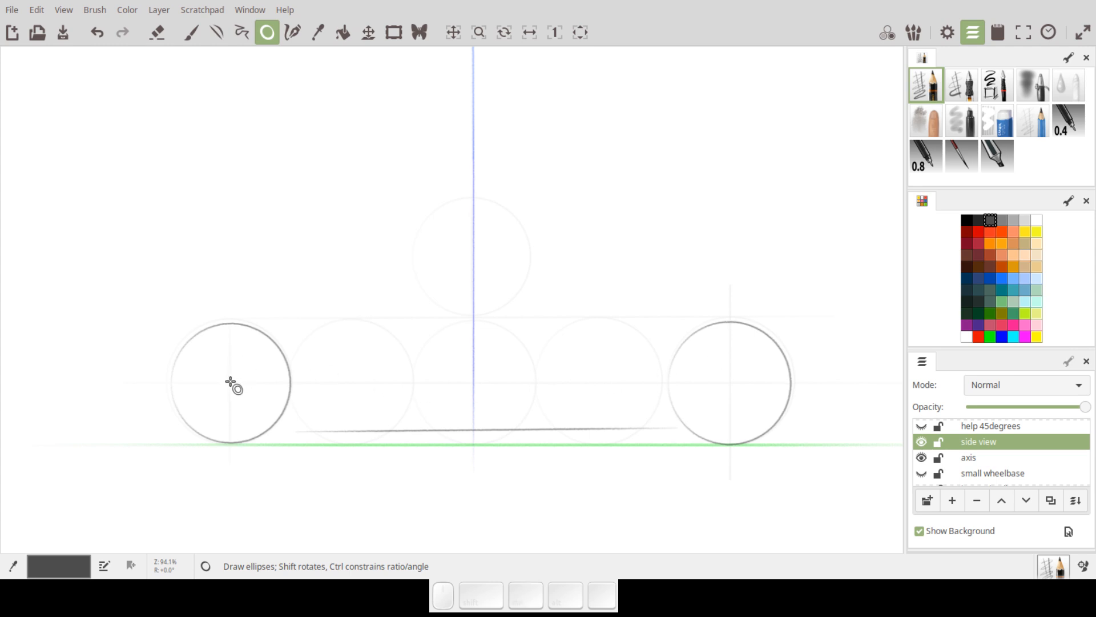
left_click_drag(231, 382, 305, 329)
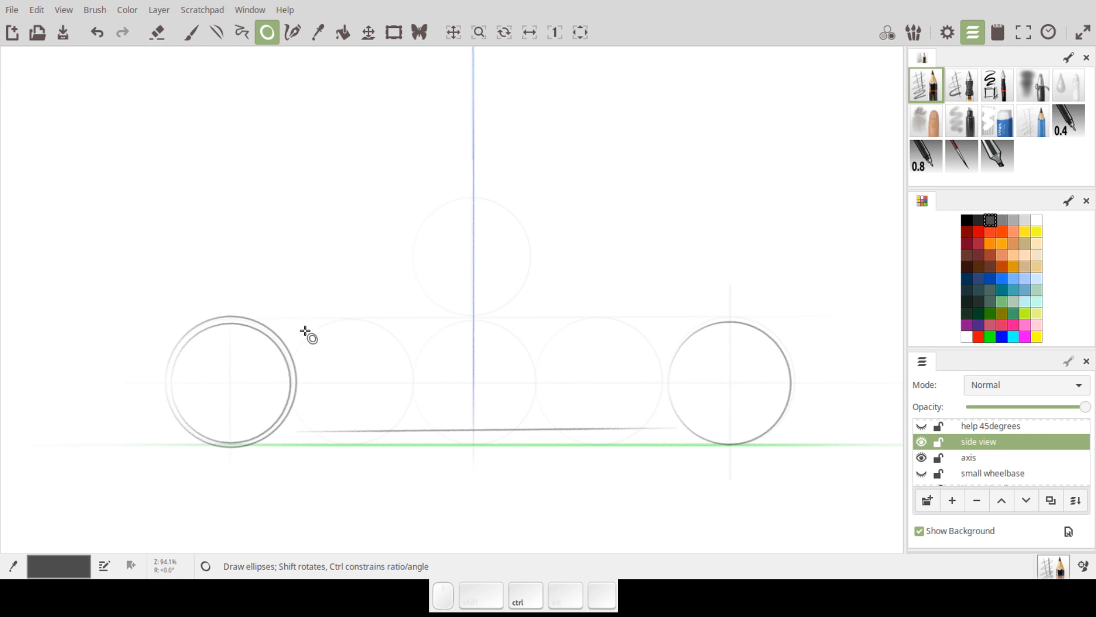
mouse_move(729, 384)
left_mouse_down()
mouse_move(773, 333)
mouse_move(800, 328)
left_mouse_up()
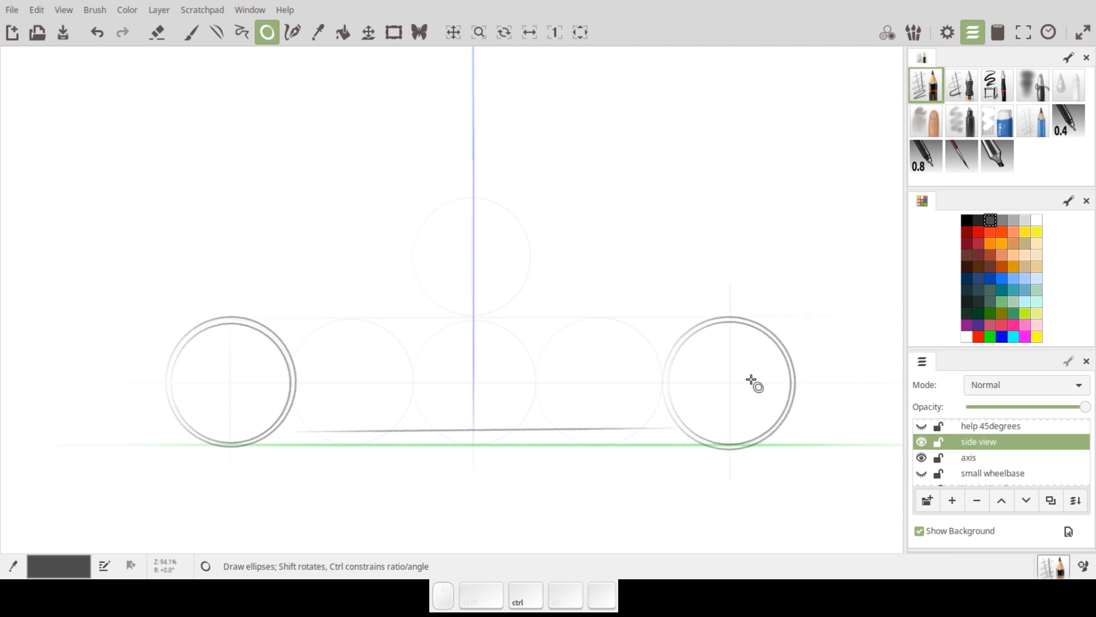
Step: Erase the lower parts of both wheels' outer circles near the ground line, and turn eraser mode off
left_click(161, 32)
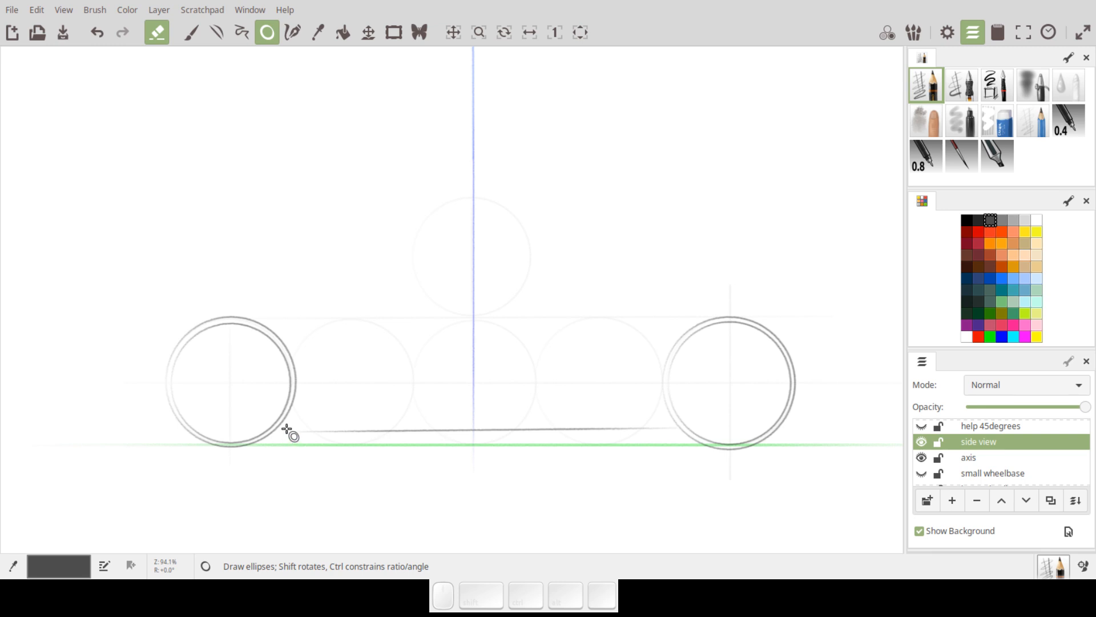
key("p")
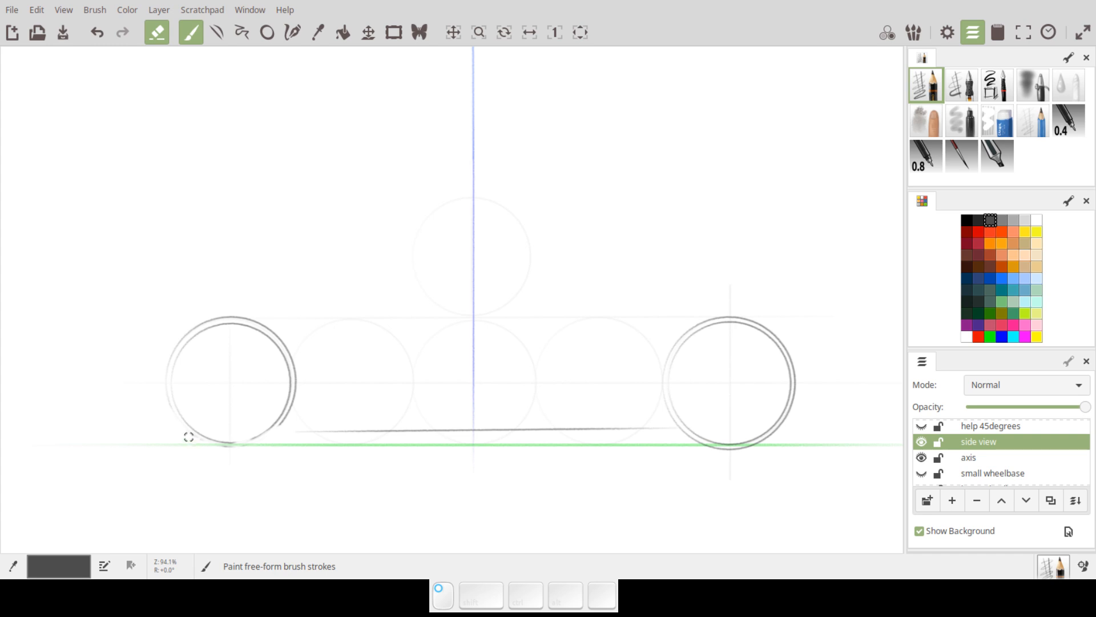
key("ctrl")
key("ctrl+z")
key("ctrl+z")
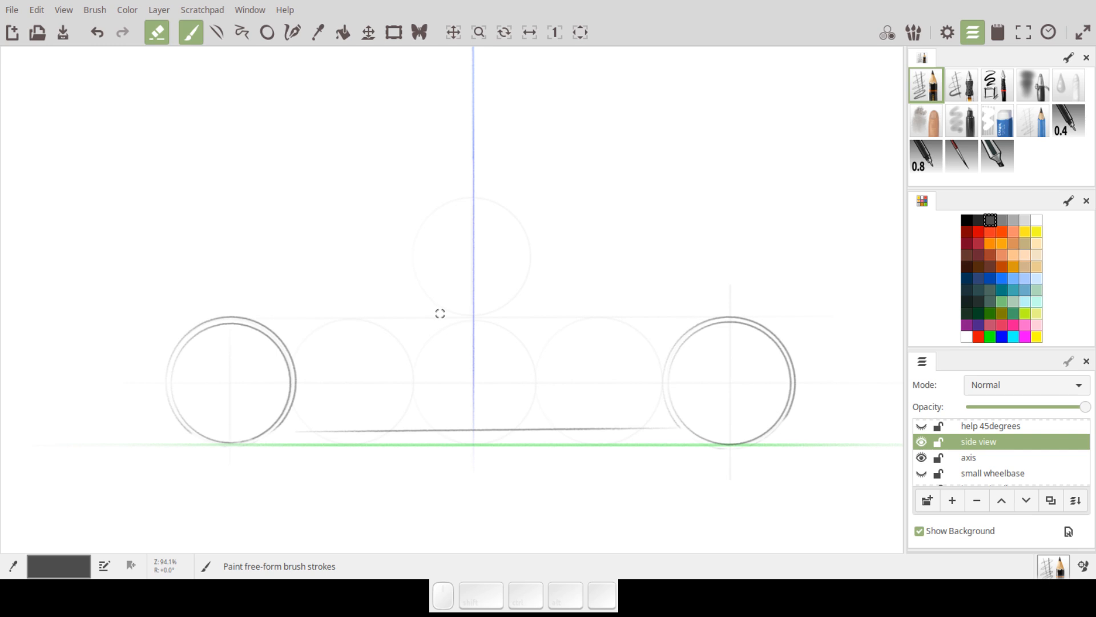
left_click(160, 35)
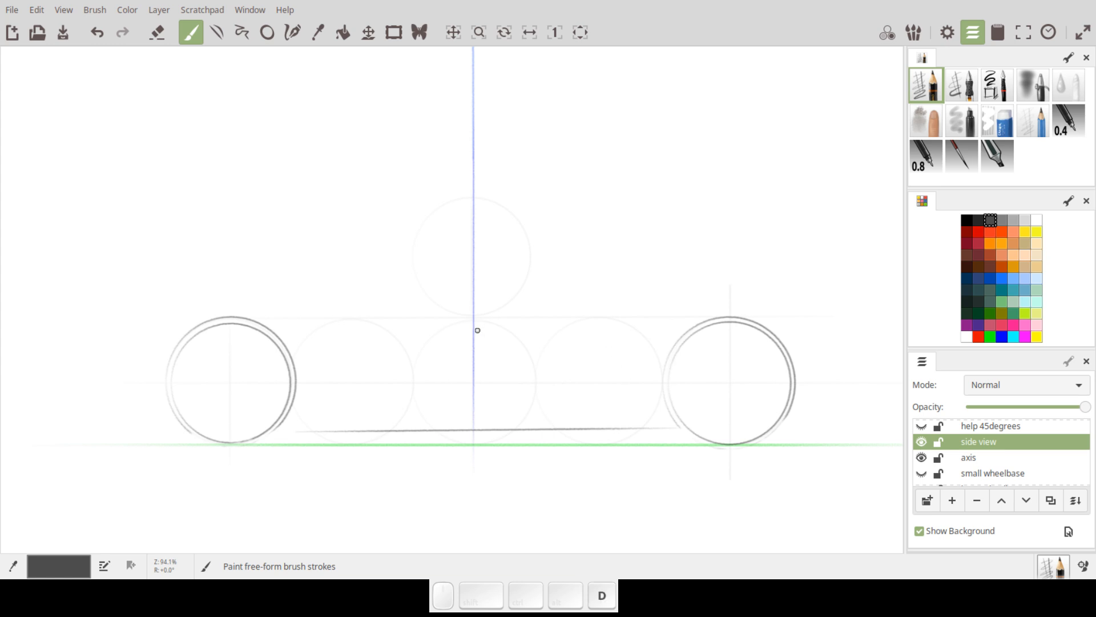
Step: Pick a darker grey and draw a curved windshield line rising from above the front wheel to the upper guide circle
left_click(976, 222)
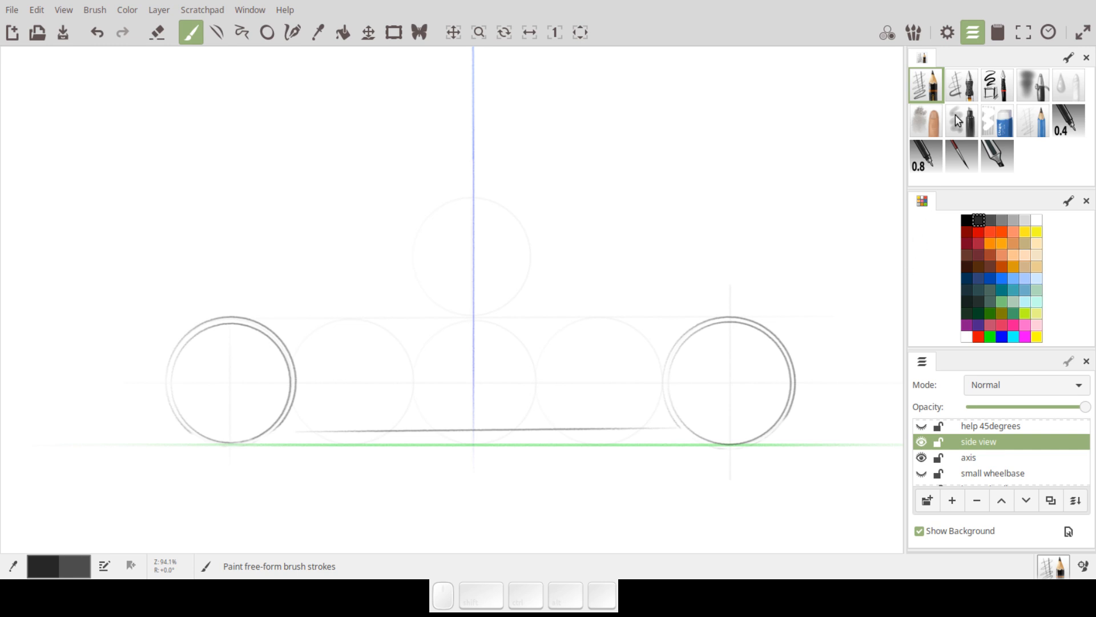
key("k")
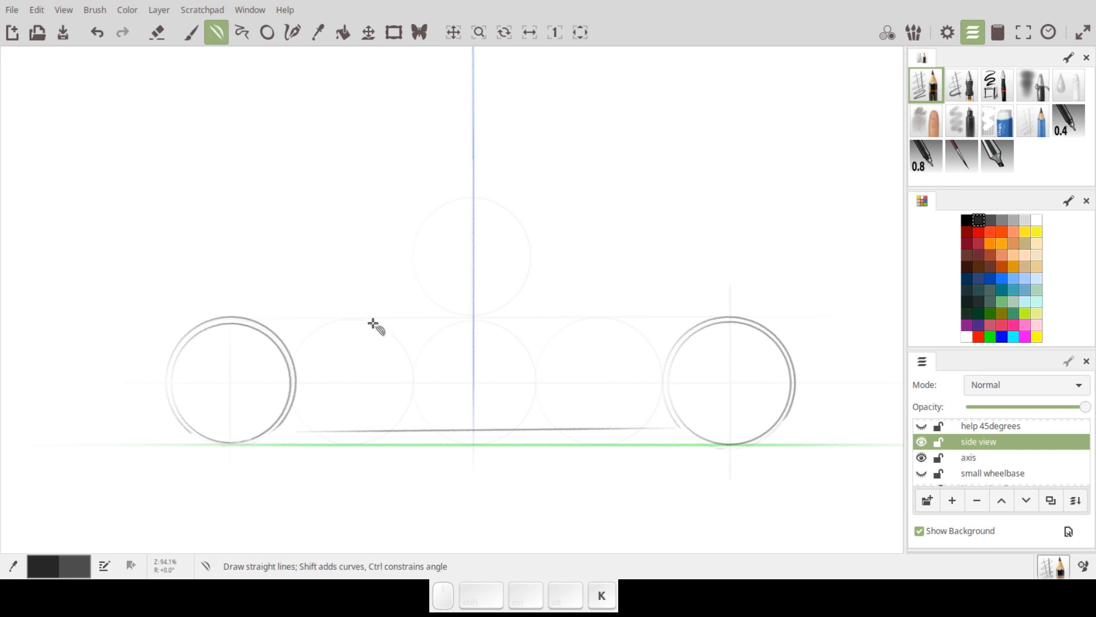
key("space")
left_click_drag(548, 390, 592, 391)
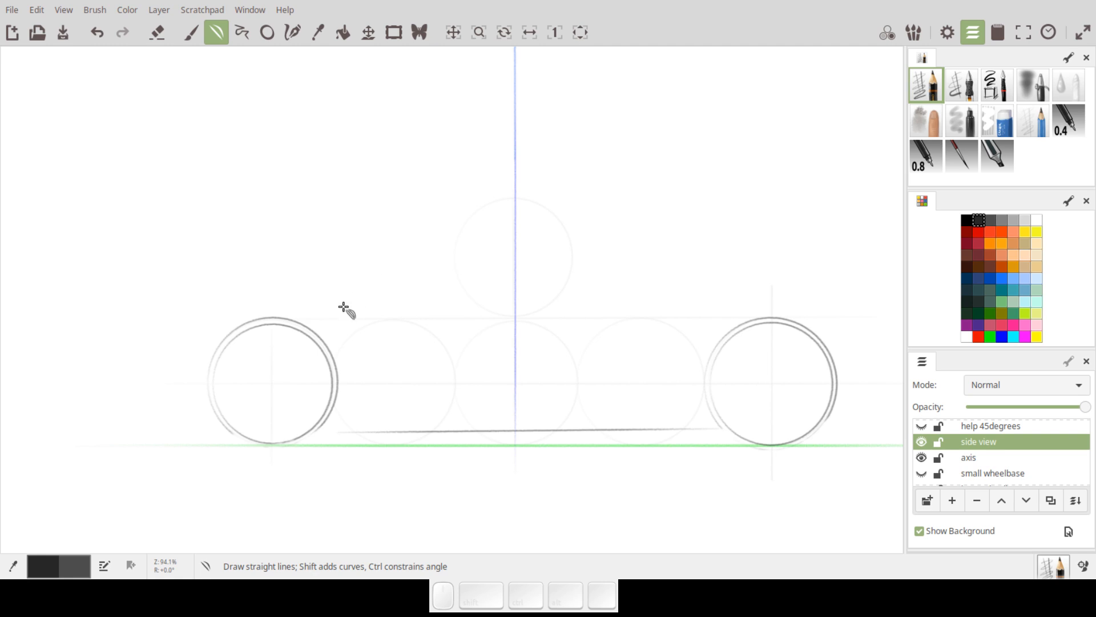
mouse_move(319, 314)
left_mouse_down()
mouse_move(430, 250)
mouse_move(483, 243)
left_mouse_up()
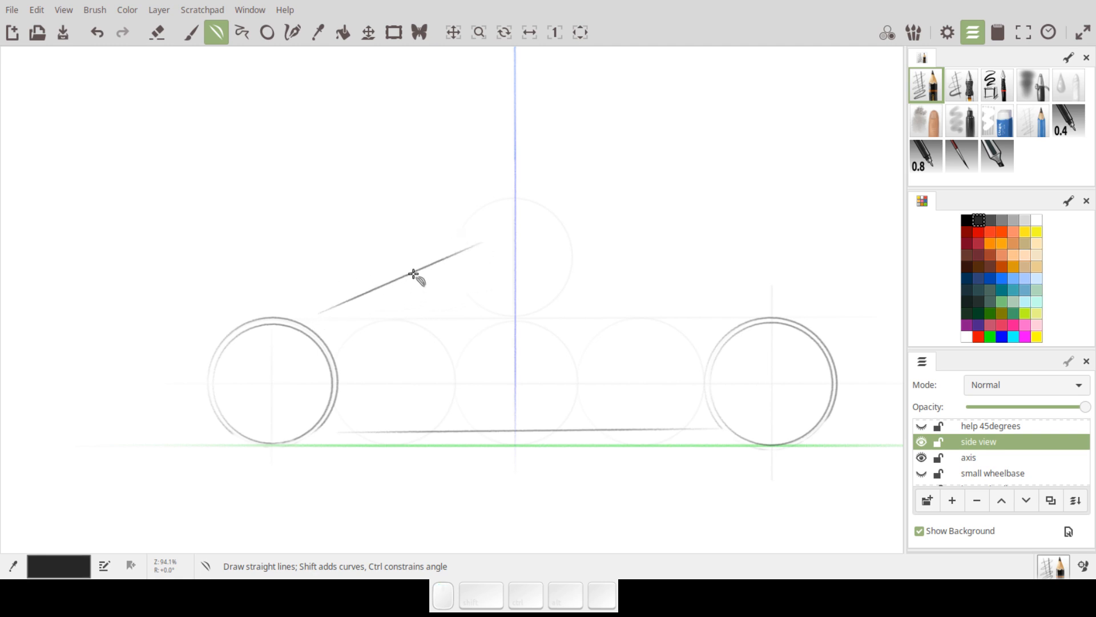
key("shift")
mouse_move(411, 276)
left_mouse_down()
mouse_move(409, 262)
mouse_move(395, 277)
left_mouse_up()
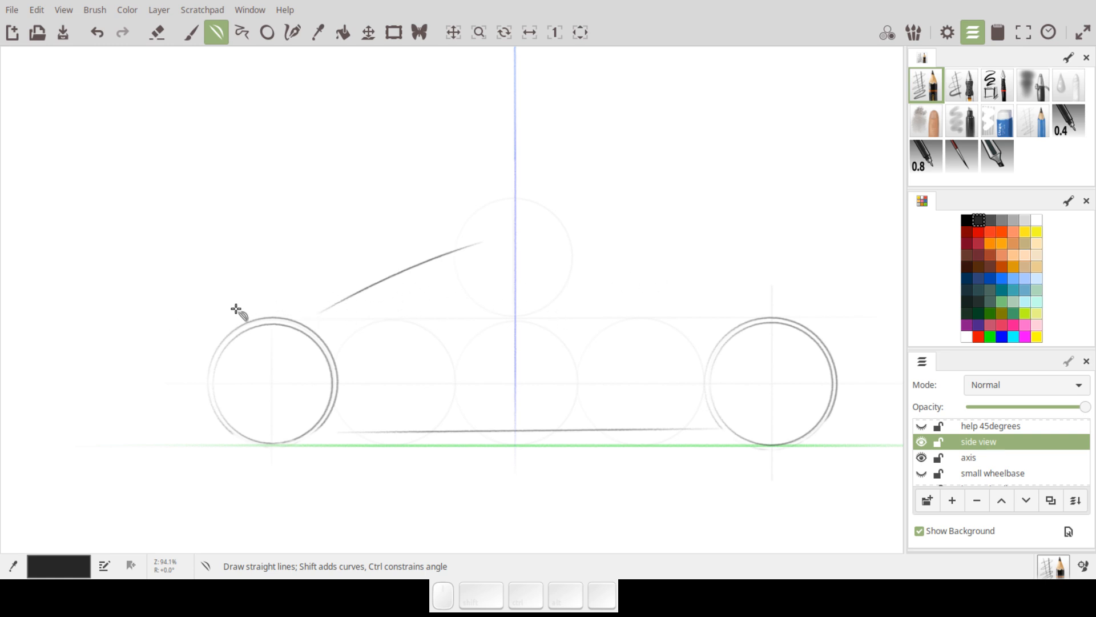
Step: Draw a curved fender line arching over the front wheel and sloping down to the nose ahead of it
left_click_drag(233, 314, 419, 342)
key("shift")
mouse_move(317, 315)
left_mouse_down()
mouse_move(296, 309)
mouse_move(315, 307)
left_mouse_up()
mouse_move(133, 372)
left_mouse_down()
mouse_move(156, 347)
mouse_move(239, 302)
mouse_move(248, 310)
left_mouse_up()
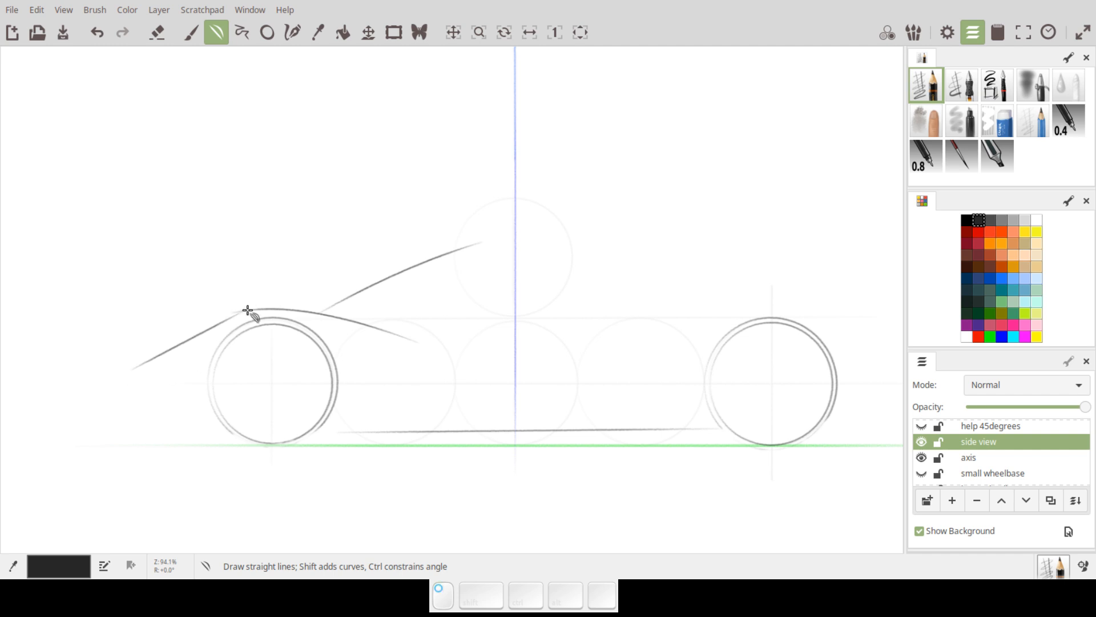
key("shift")
left_click_drag(203, 343, 196, 320)
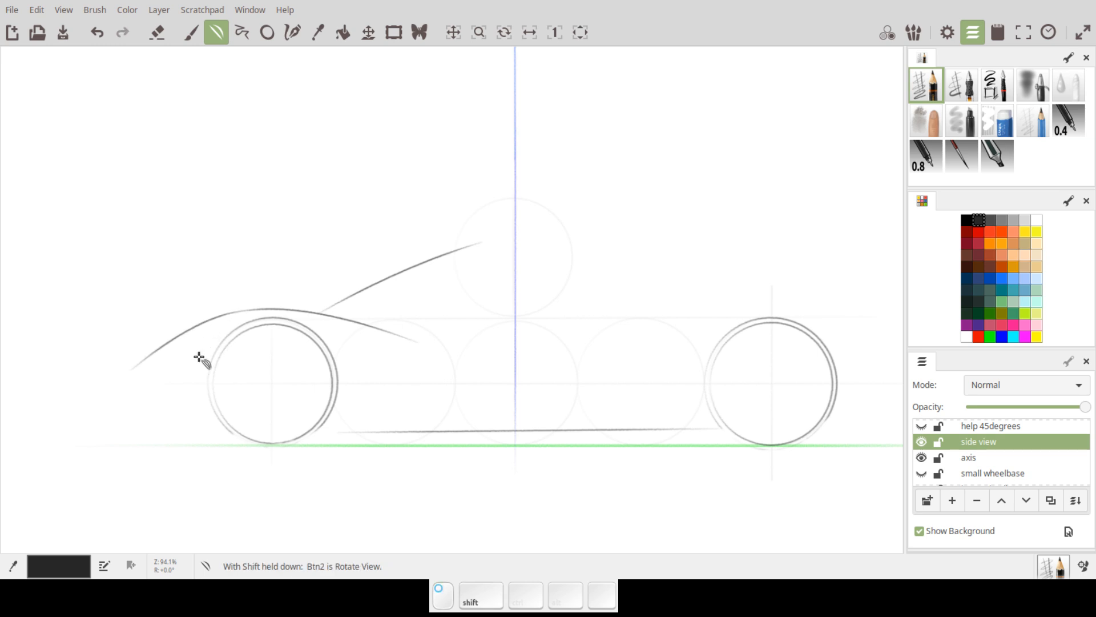
Step: Draw a short curved line angling down and back from the front end of the fender line
left_click_drag(139, 387, 157, 423)
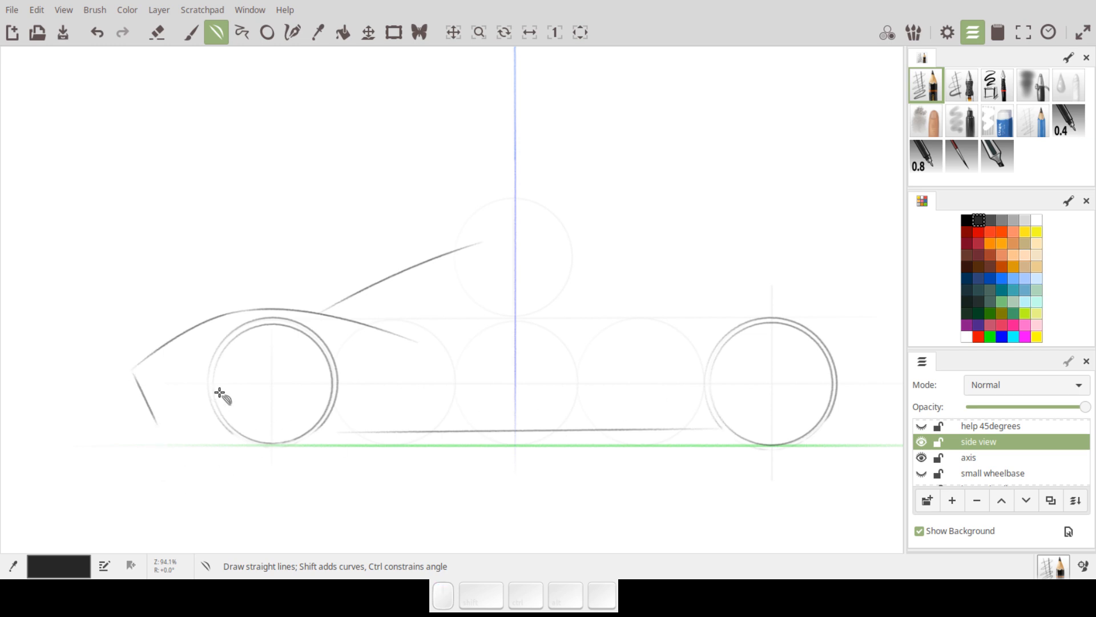
key("shift")
left_click_drag(146, 396, 154, 409)
Step: Draw a horizontal line across the nose and outline the outer front end from the fender down to a low front lip
left_click(96, 365)
left_click_drag(78, 370, 206, 369)
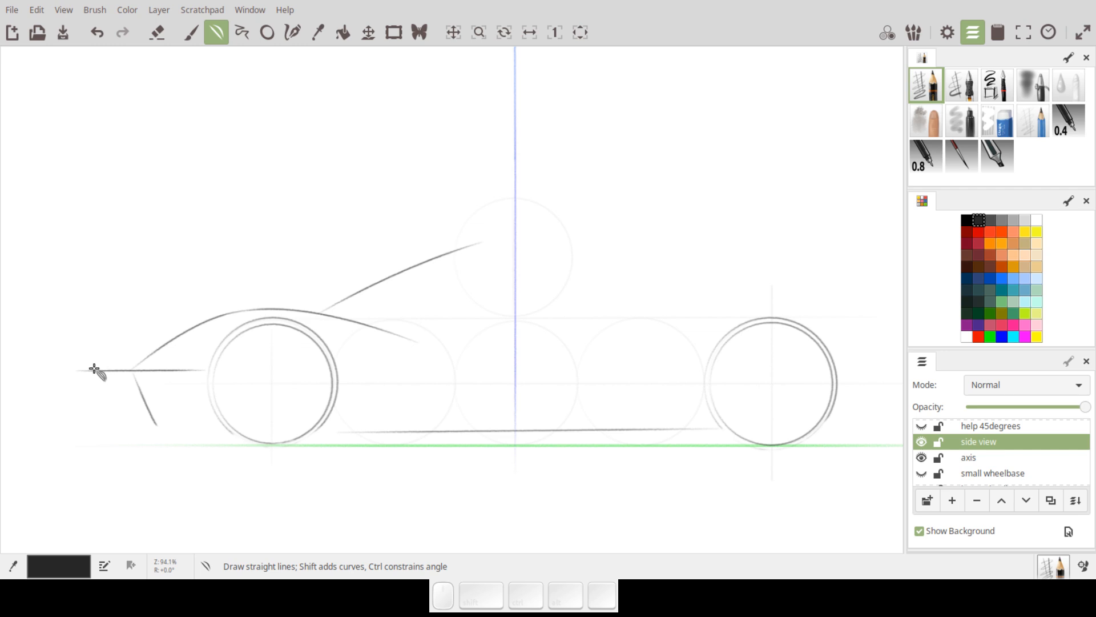
left_click_drag(88, 370, 163, 329)
key("shift")
mouse_move(103, 381)
left_mouse_down()
mouse_move(122, 406)
mouse_move(95, 402)
mouse_move(105, 425)
mouse_move(156, 423)
mouse_move(117, 432)
mouse_move(230, 434)
left_mouse_up()
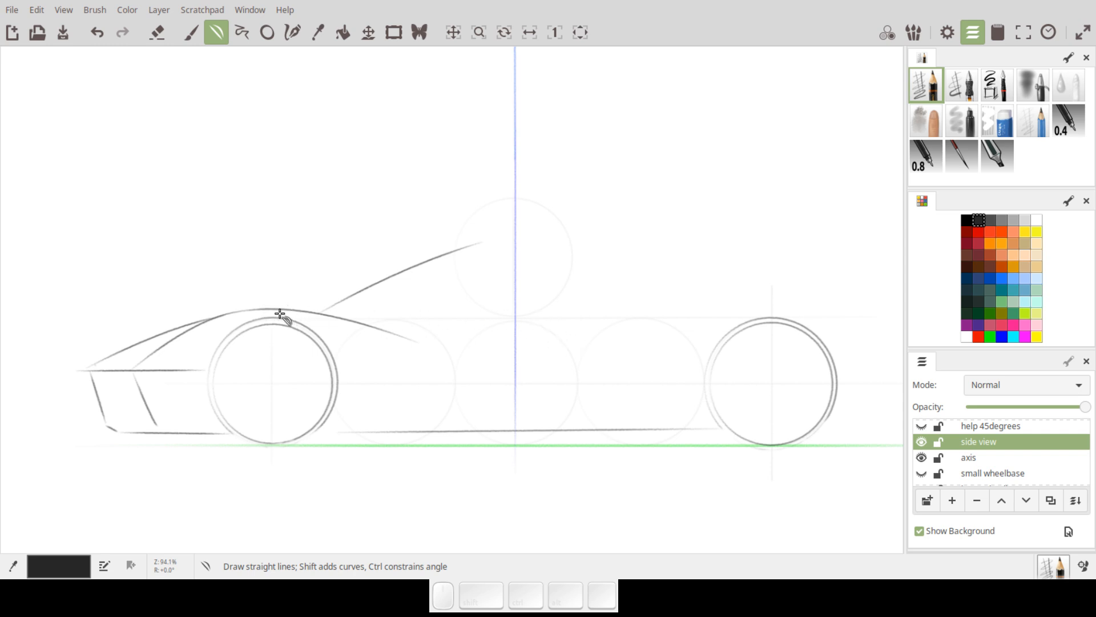
Step: Add a belt line running back from the front fender and a second, longer windshield curve up to the upper guide circle
mouse_move(270, 309)
left_mouse_down()
mouse_move(511, 323)
mouse_move(474, 327)
left_mouse_up()
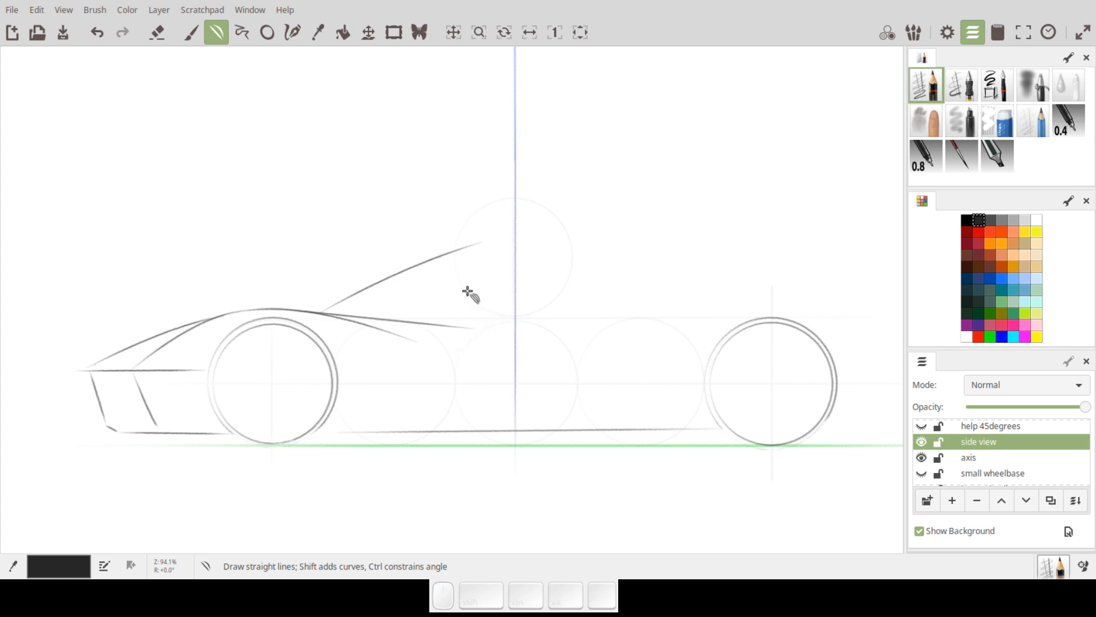
left_click_drag(287, 309, 426, 254)
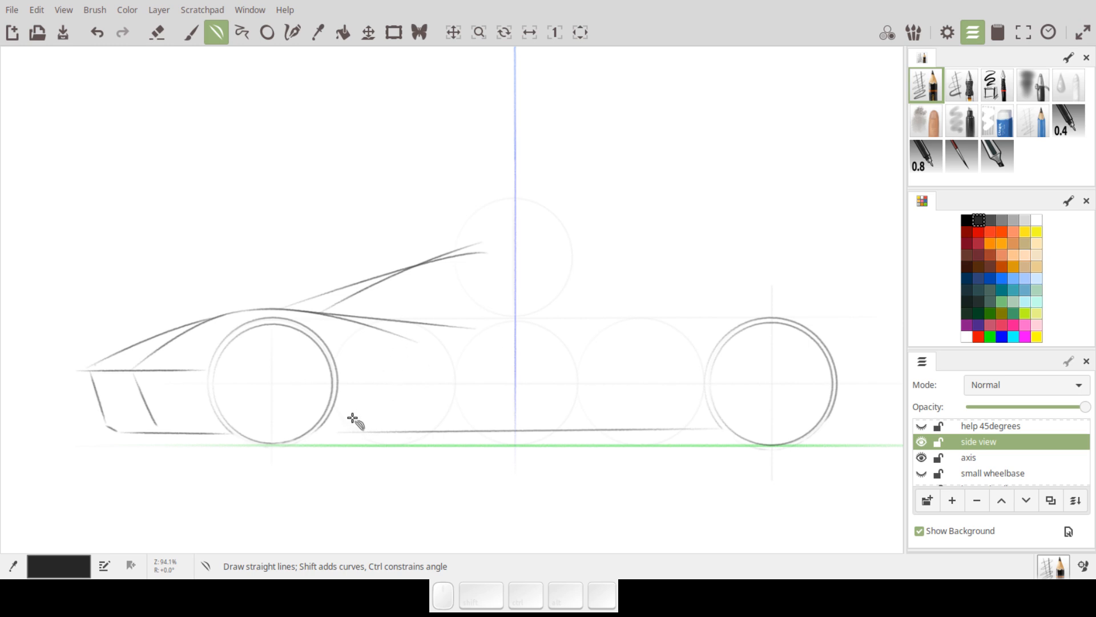
Step: Draw a second straight line just above the sill and a gently curved roof line continuing from the windshield
left_click_drag(360, 418, 703, 415)
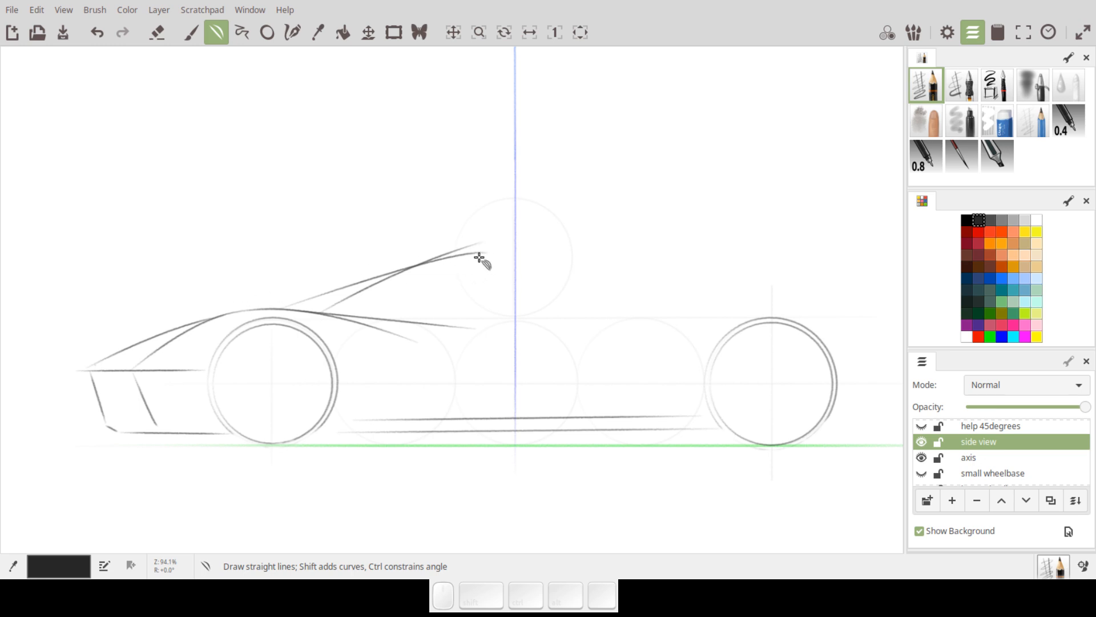
left_click_drag(471, 255, 579, 254)
key("ctrl+z")
left_click_drag(506, 251, 503, 252)
Step: Erase the first windshield curve freehand, keeping the longer one, and turn eraser mode off
left_click(159, 34)
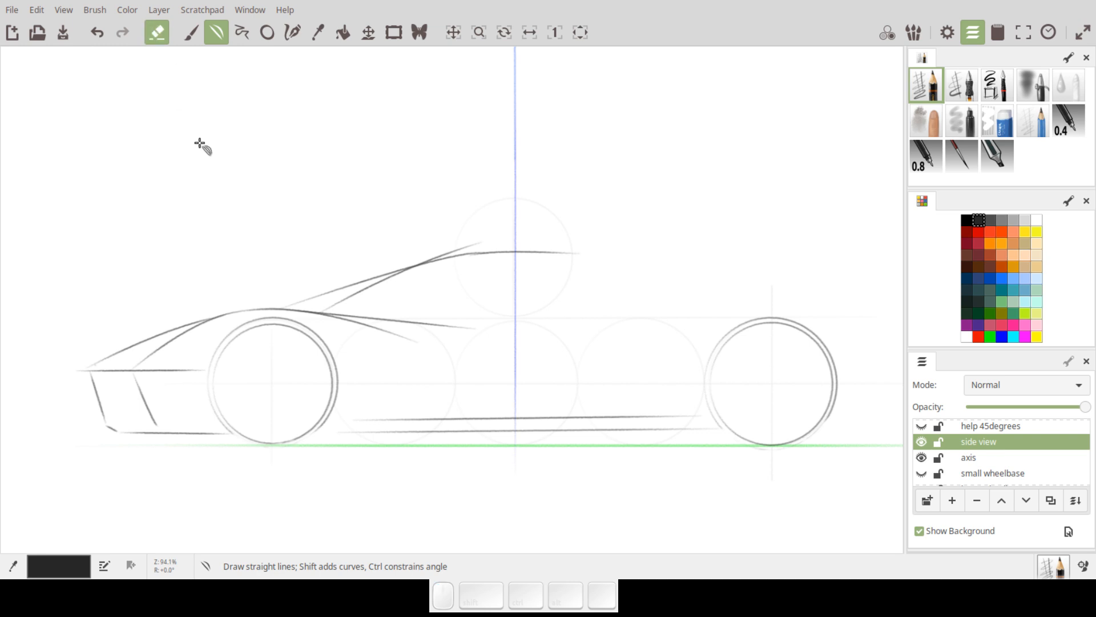
key("p")
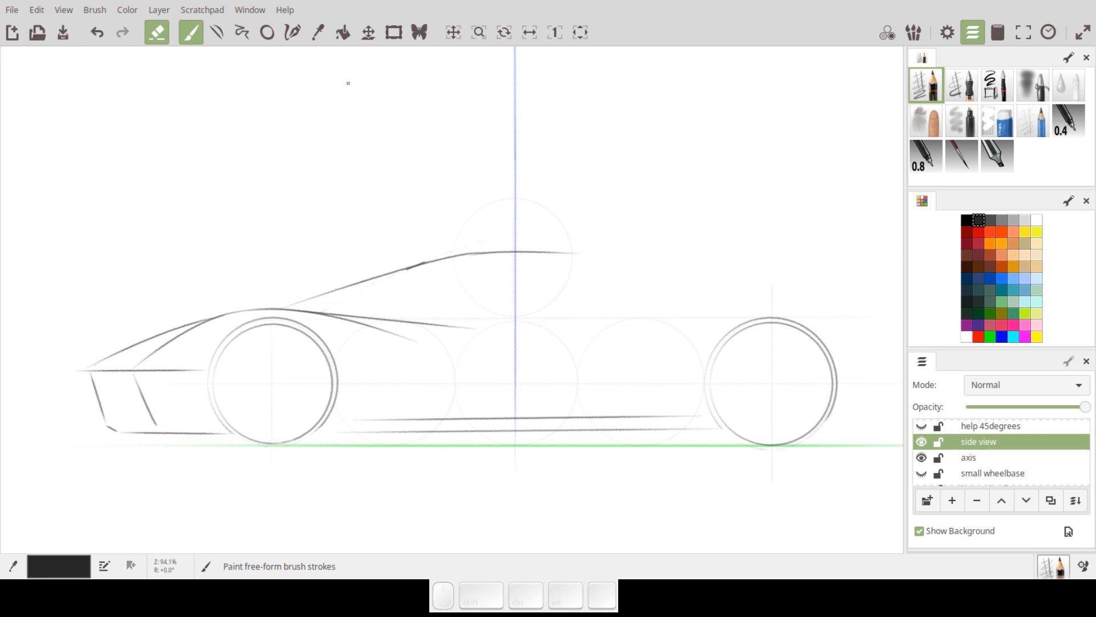
key("e")
Step: Draw a curved door line from the sill up behind the roof and a shorter curved intake line behind it
key("k")
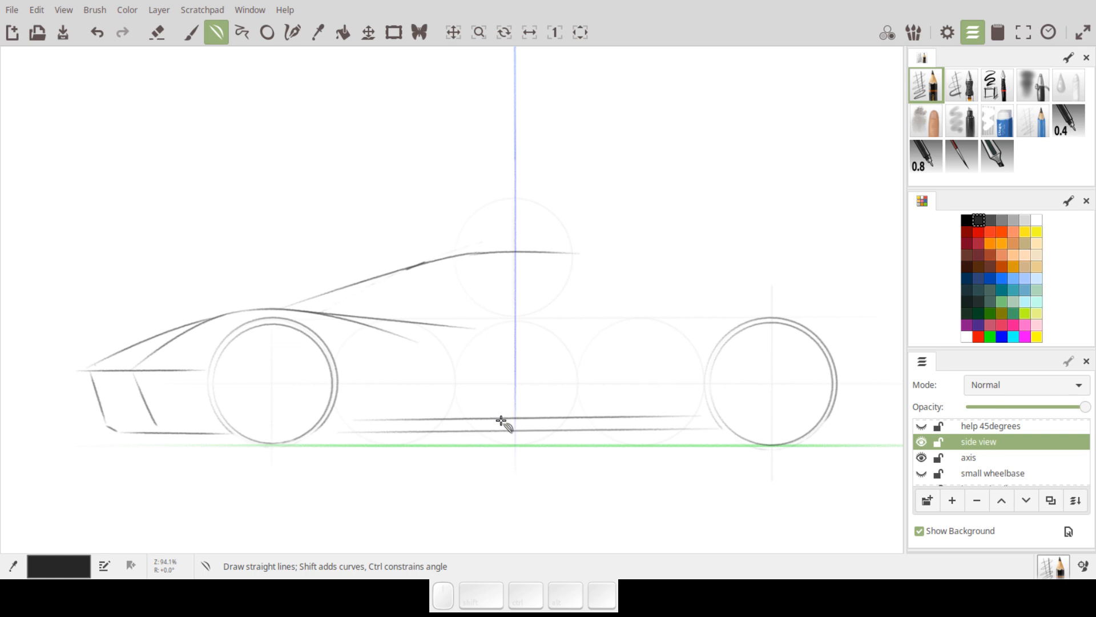
mouse_move(490, 418)
left_mouse_down()
mouse_move(573, 321)
mouse_move(603, 258)
left_mouse_up()
left_click_drag(562, 320, 559, 357)
mouse_move(634, 260)
left_mouse_down()
mouse_move(632, 357)
mouse_move(619, 371)
mouse_move(610, 364)
left_mouse_up()
key("shift")
left_click_drag(619, 318, 619, 326)
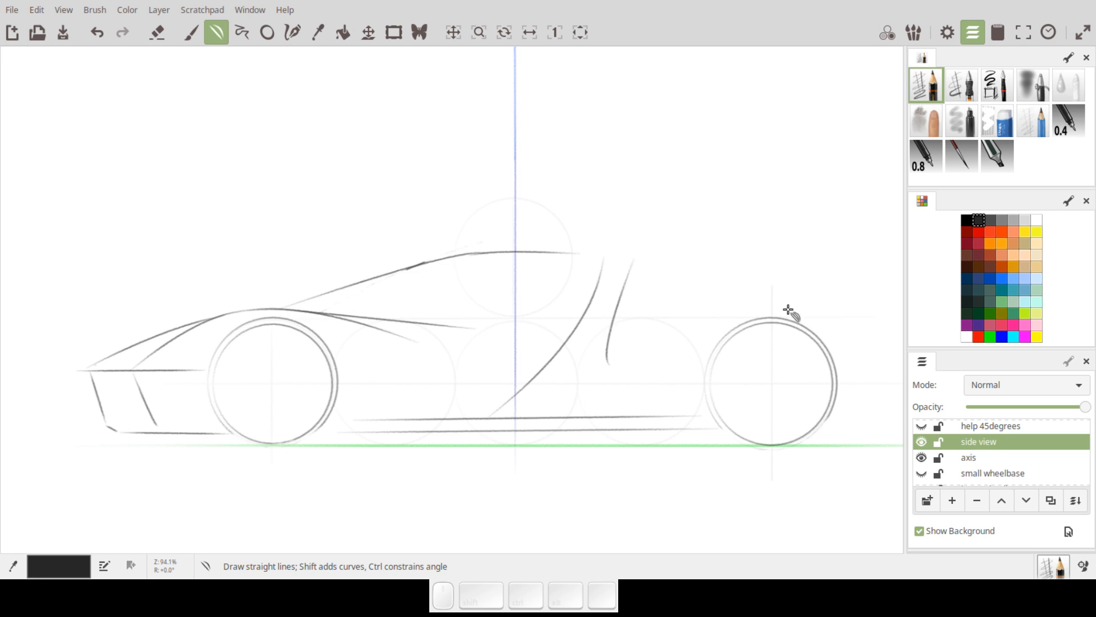
Step: Draw a curved tail line behind the rear wheel and a sloping rear deck line from the intake line to the tail
left_click_drag(862, 355, 778, 335)
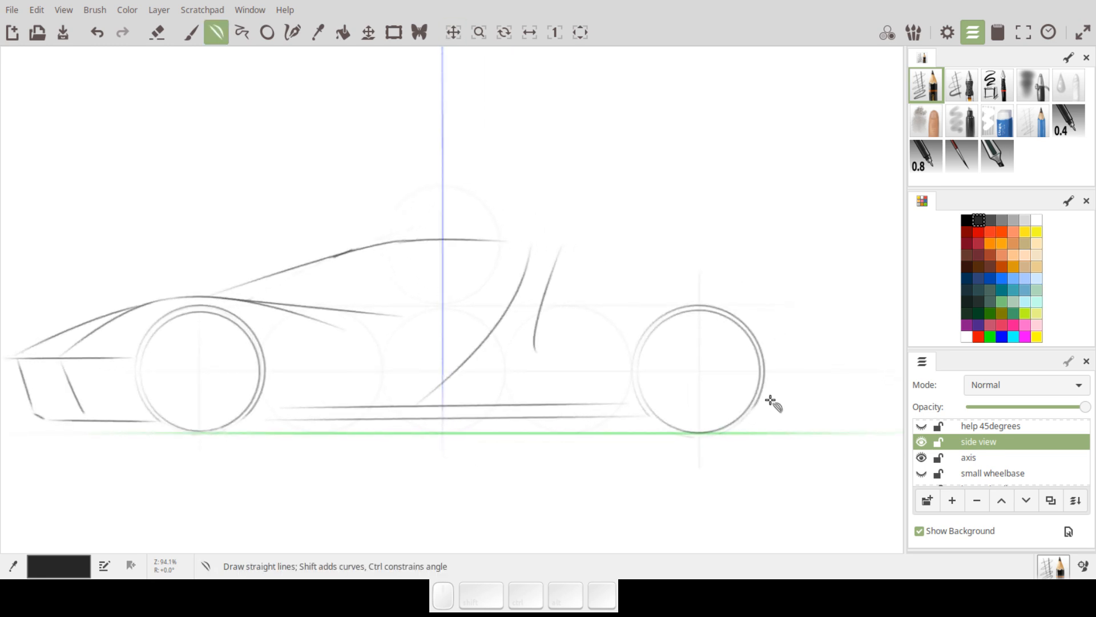
mouse_move(782, 404)
left_mouse_down()
mouse_move(836, 297)
mouse_move(816, 292)
mouse_move(811, 365)
left_mouse_up()
left_click_drag(565, 248, 814, 295)
left_click_drag(738, 279, 707, 263)
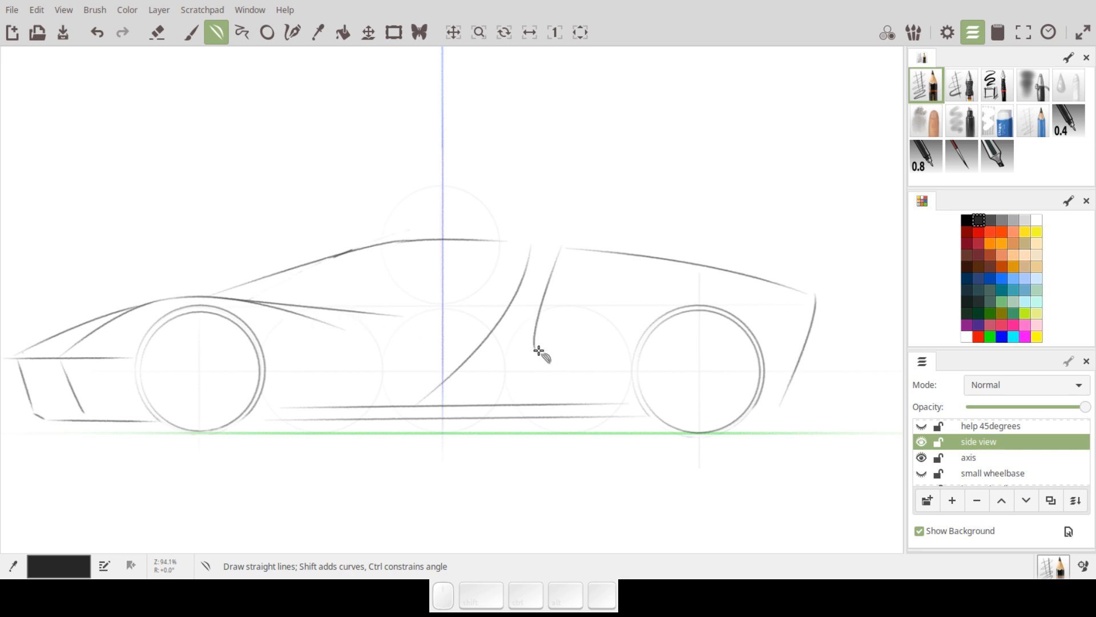
Step: Draw a shallow curved rear fender line above the rear wheel, from the intake line to the tail
left_click_drag(552, 293, 811, 295)
key("shift")
left_click_drag(704, 287, 692, 281)
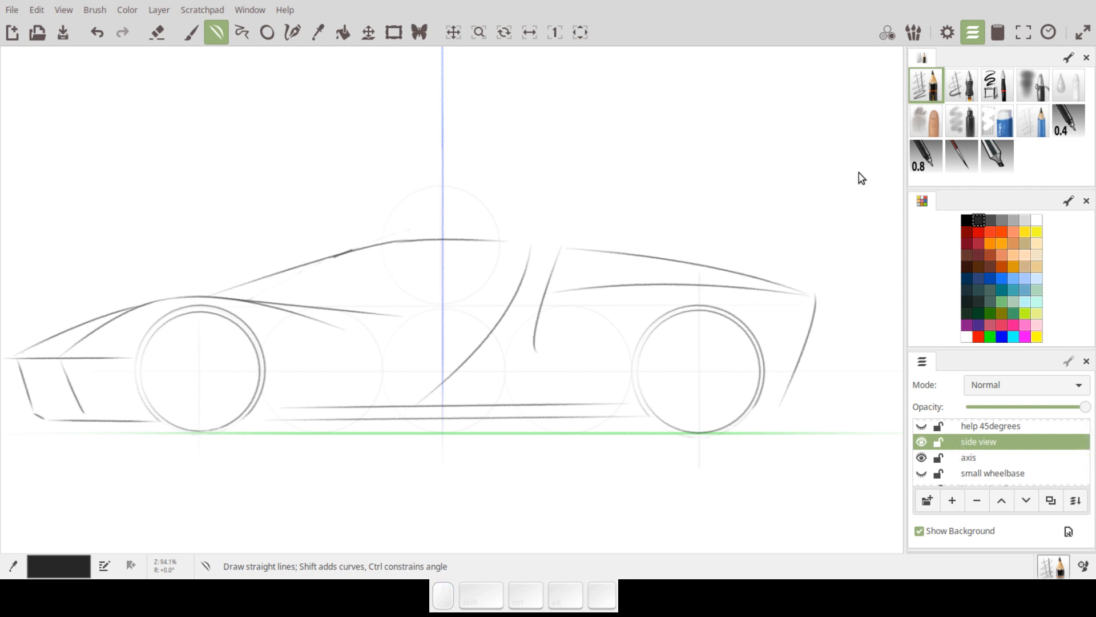
Step: Create a new empty layer for a fresh sketch and name it side view
left_click(952, 500)
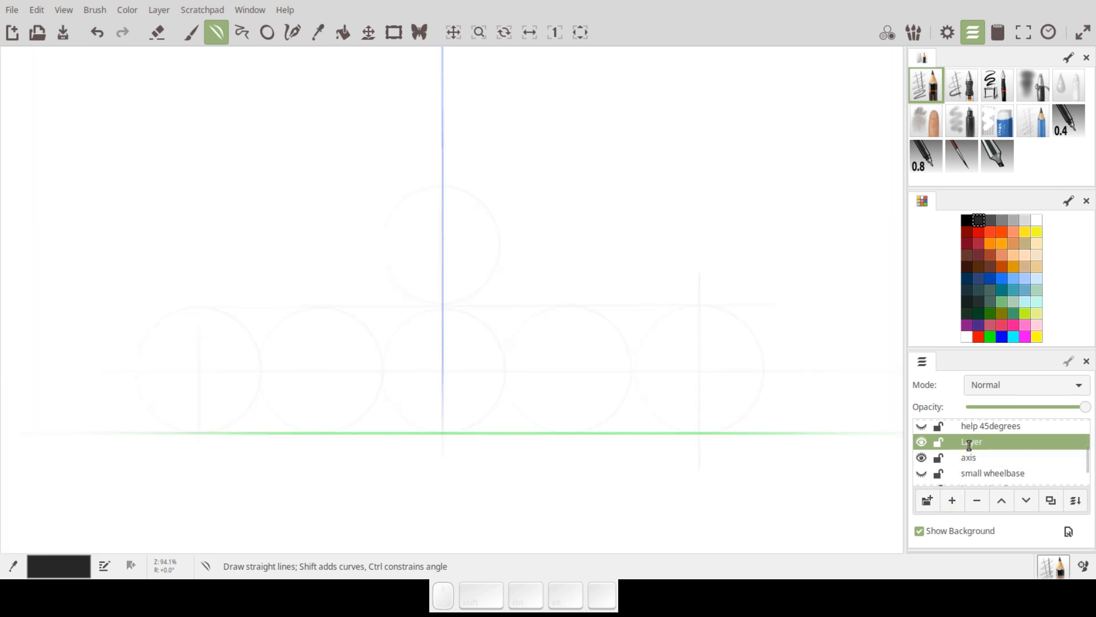
double_click(970, 446)
type("n")
key("BackSpace")
Step: Draw a straight sill line just above the ground line, spanning between the two outermost guide circles
key("k")
key("k")
left_click_drag(250, 423, 650, 418)
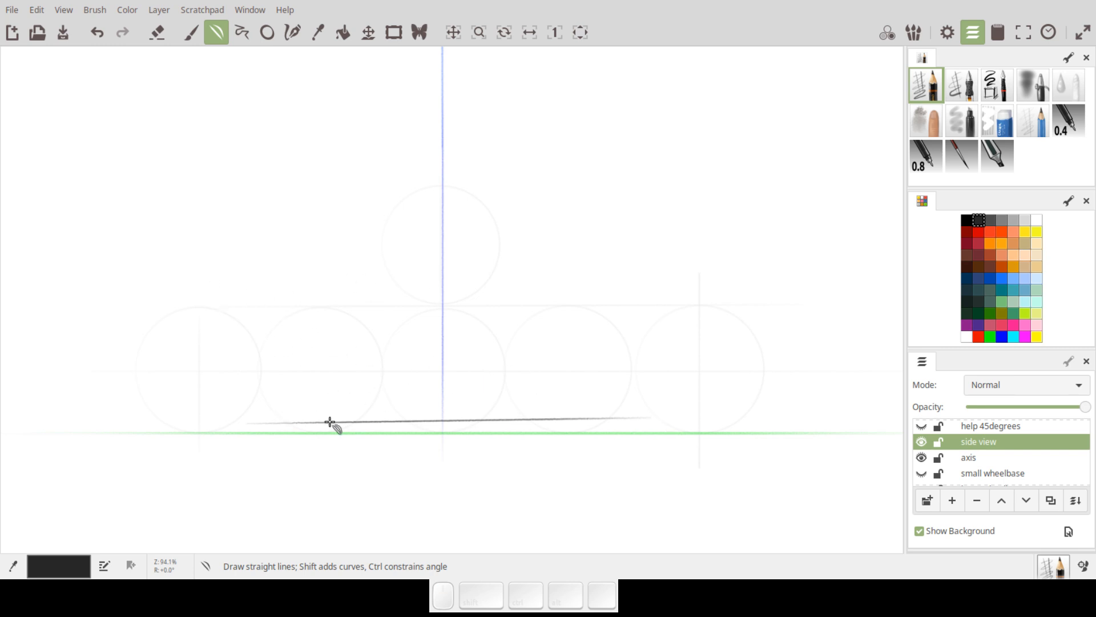
left_click_drag(338, 319, 350, 320)
Step: Try a short slanted nose line ahead of the front wheel and a circle over each outermost guide circle
left_click_drag(436, 347, 591, 336)
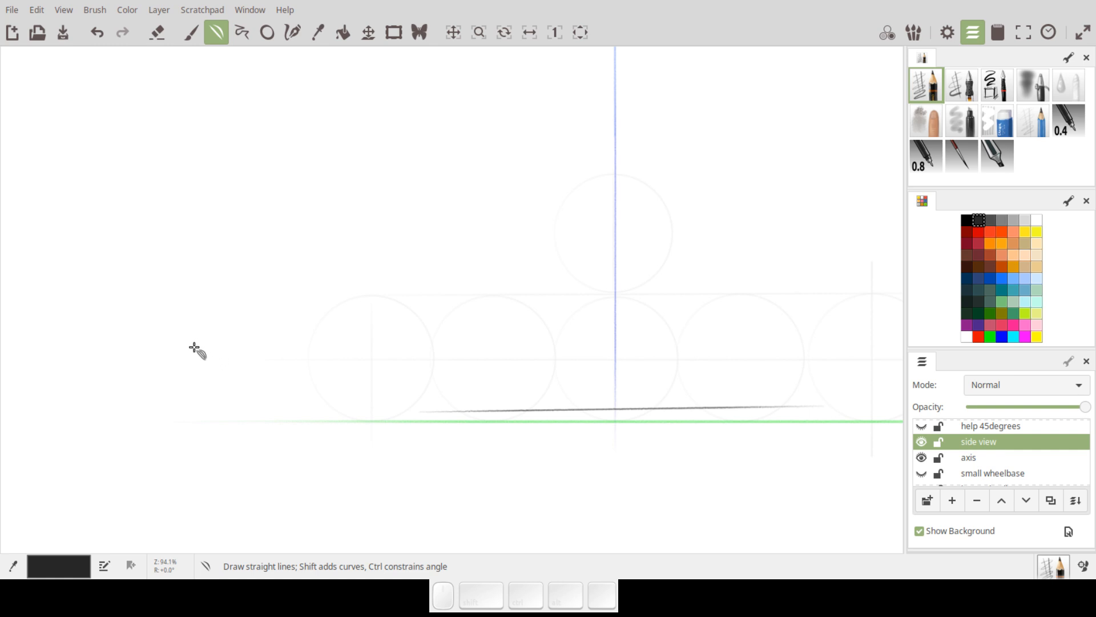
left_click_drag(186, 353, 220, 401)
key("o")
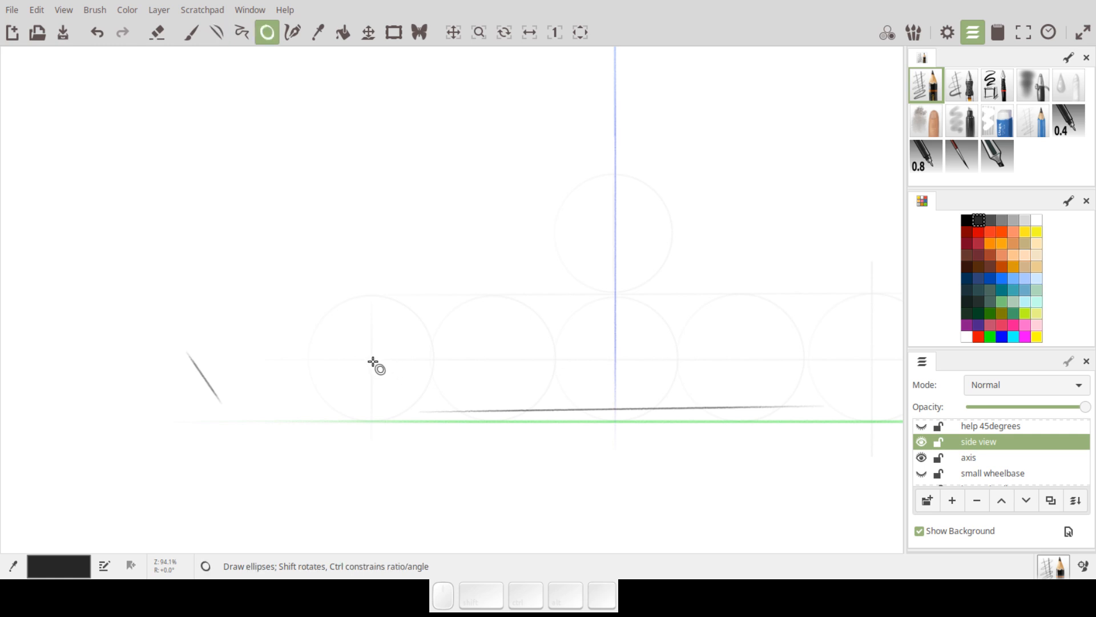
left_click_drag(372, 361, 444, 297)
key("space")
left_click_drag(762, 400, 571, 410)
left_click_drag(677, 370, 745, 314)
left_click_drag(443, 393, 534, 401)
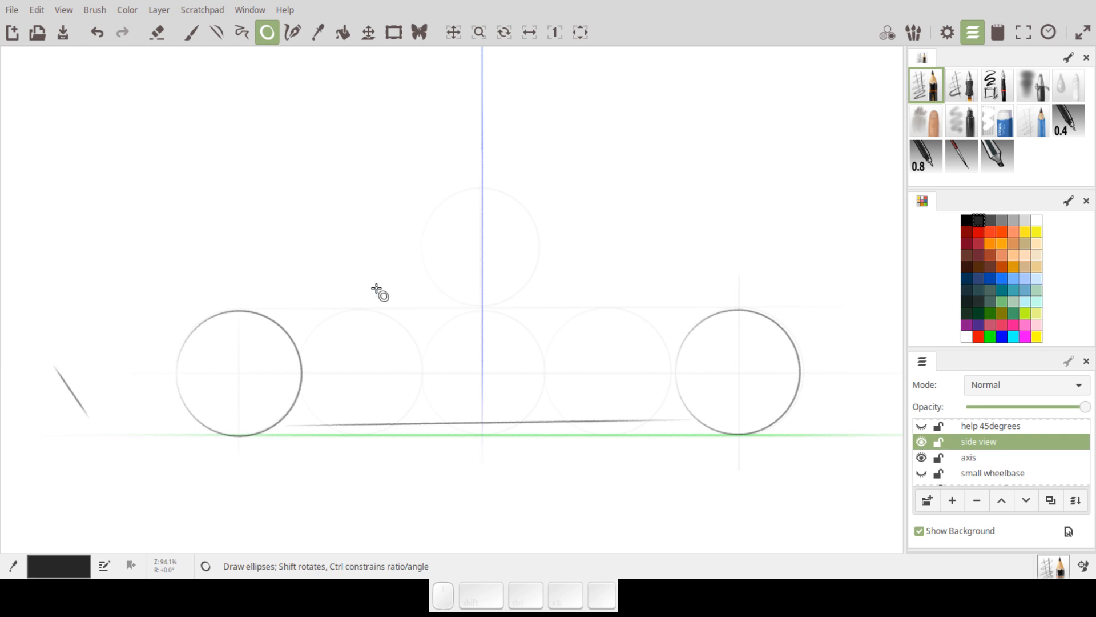
Step: Try a curved windshield line up to the upper guide circle and a long curved hood line above the front wheel
key("v")
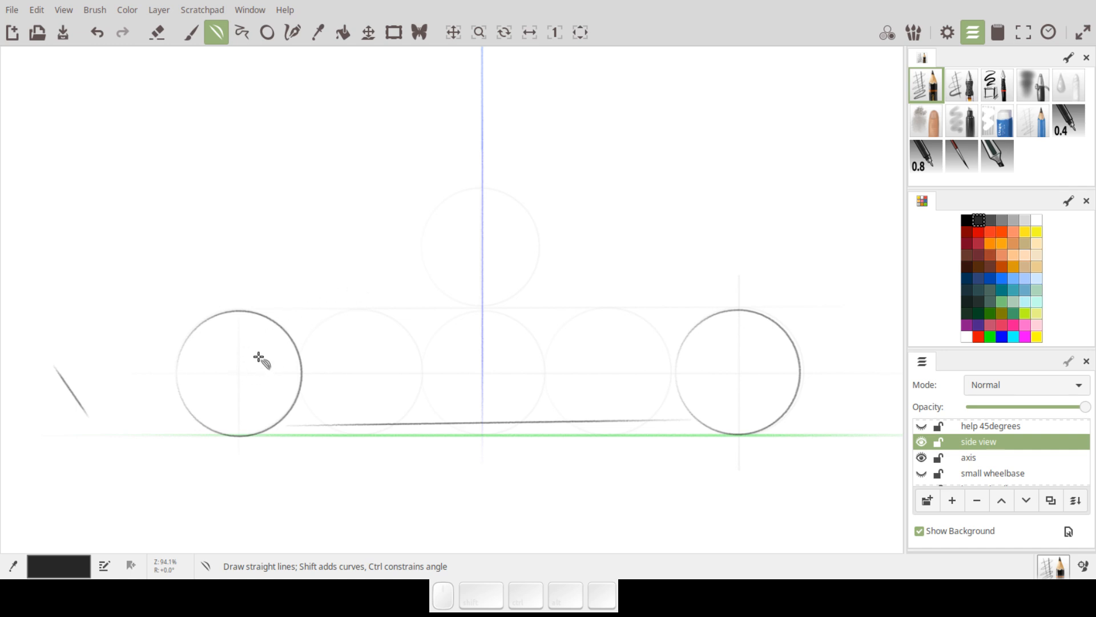
mouse_move(282, 325)
left_mouse_down()
mouse_move(415, 235)
mouse_move(433, 239)
left_mouse_up()
left_click_drag(368, 281, 379, 252)
key("ctrl+z")
left_click_drag(307, 289, 428, 228)
left_click_drag(374, 259, 368, 255)
mouse_move(54, 327)
left_mouse_down()
mouse_move(189, 285)
mouse_move(316, 281)
mouse_move(353, 292)
mouse_move(179, 290)
mouse_move(276, 284)
mouse_move(243, 296)
left_mouse_up()
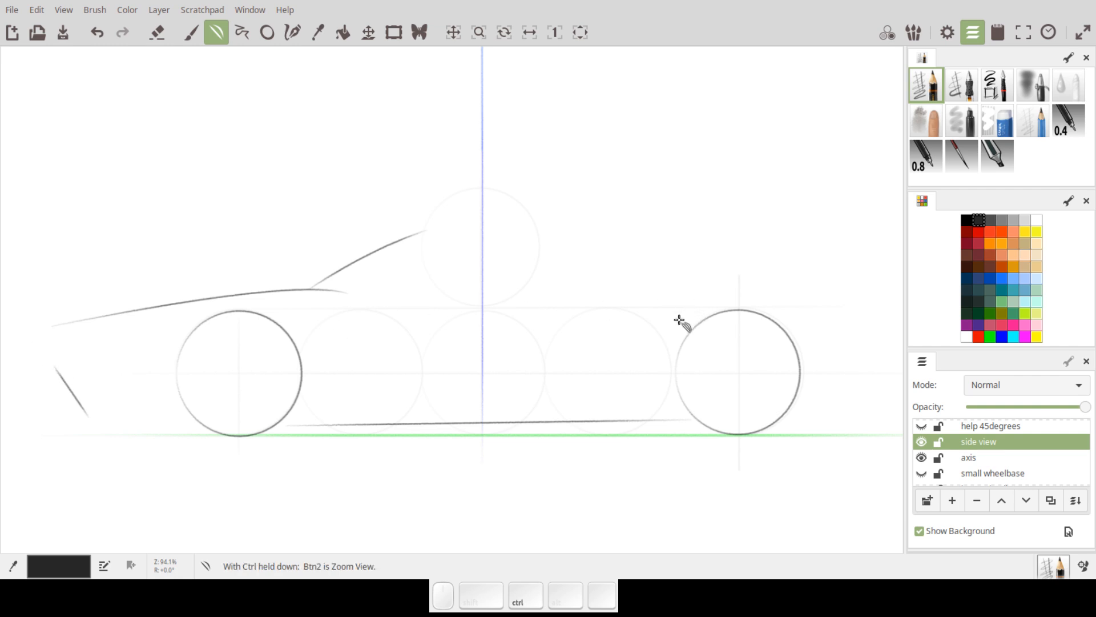
Step: Undo the hood, windshield, wheel circle and nose strokes, back to the sill line
key("ctrl+z")
key("ctrl+z")
key("ctrl+z")
key("ctrl+z")
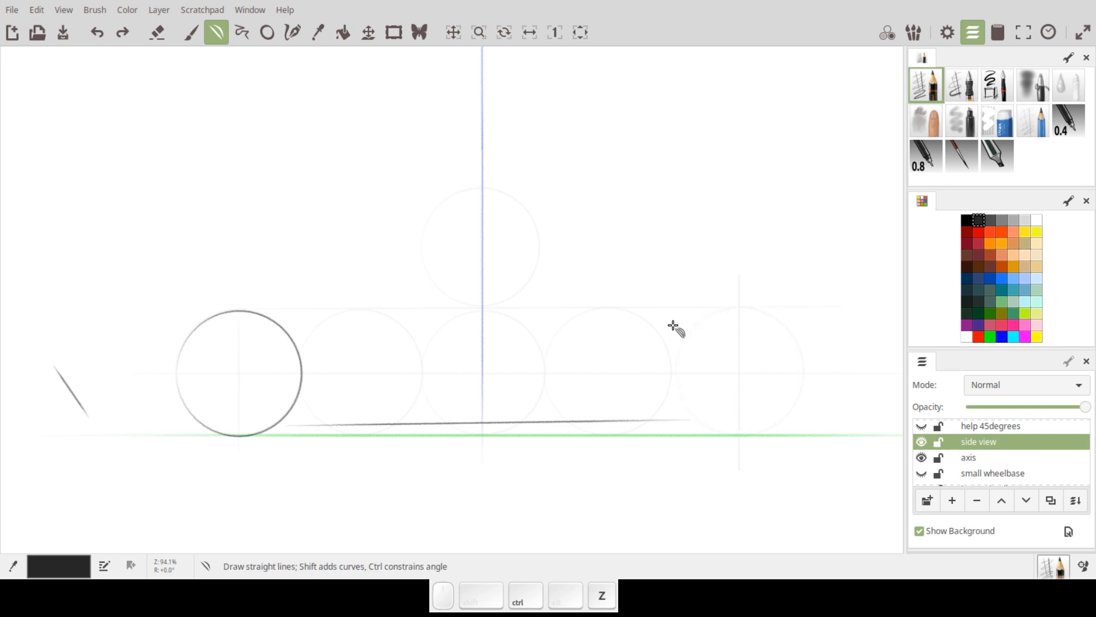
key("ctrl+z")
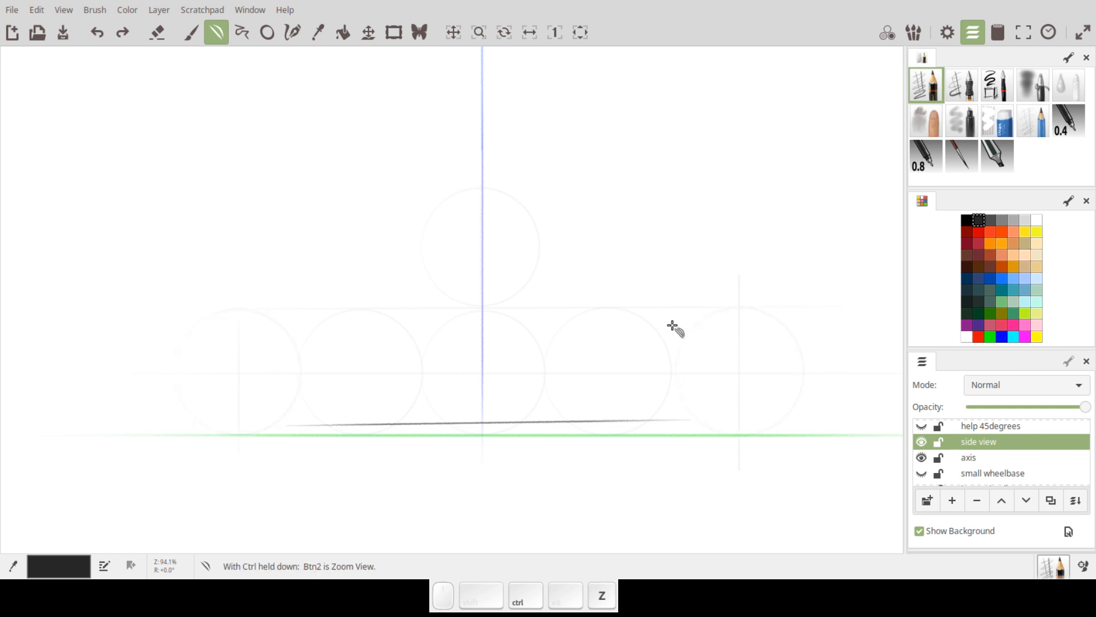
Step: Draw a wheel circle with the ellipse tool on each of the two outermost guide circles
key("o")
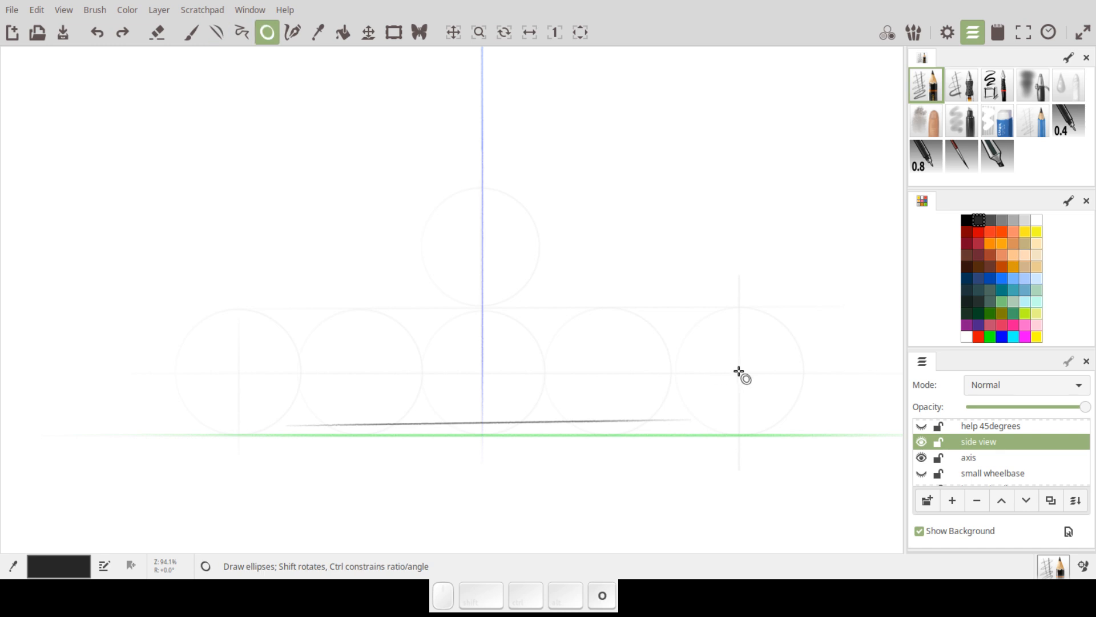
left_click_drag(740, 376, 805, 309)
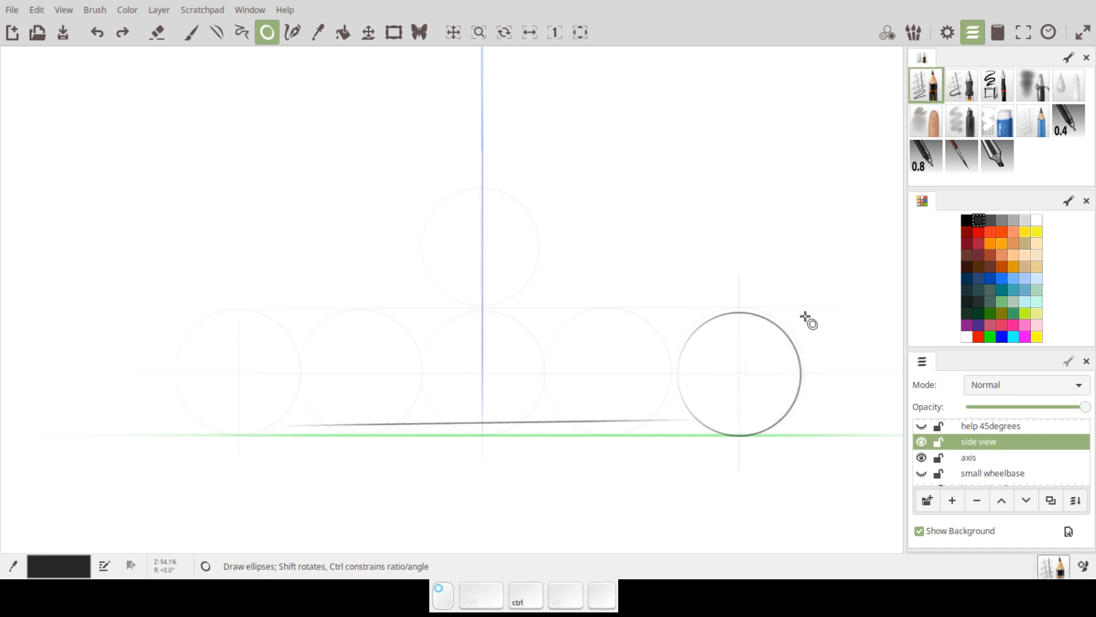
left_click_drag(238, 373, 300, 317)
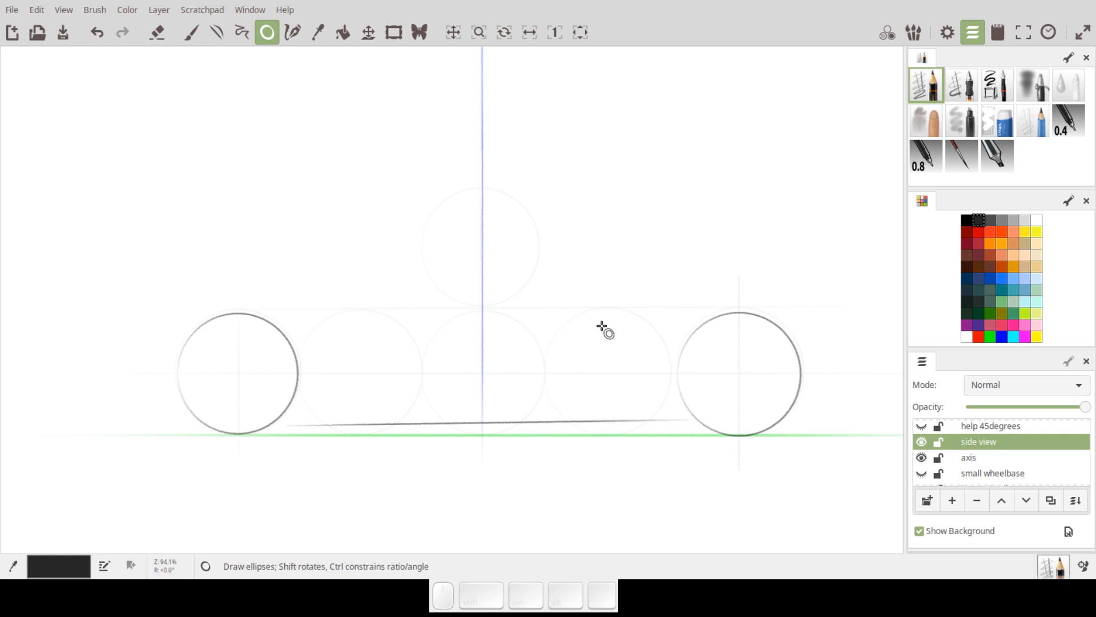
Step: Draw a curved tail line rising outward behind the rear wheel
key("l")
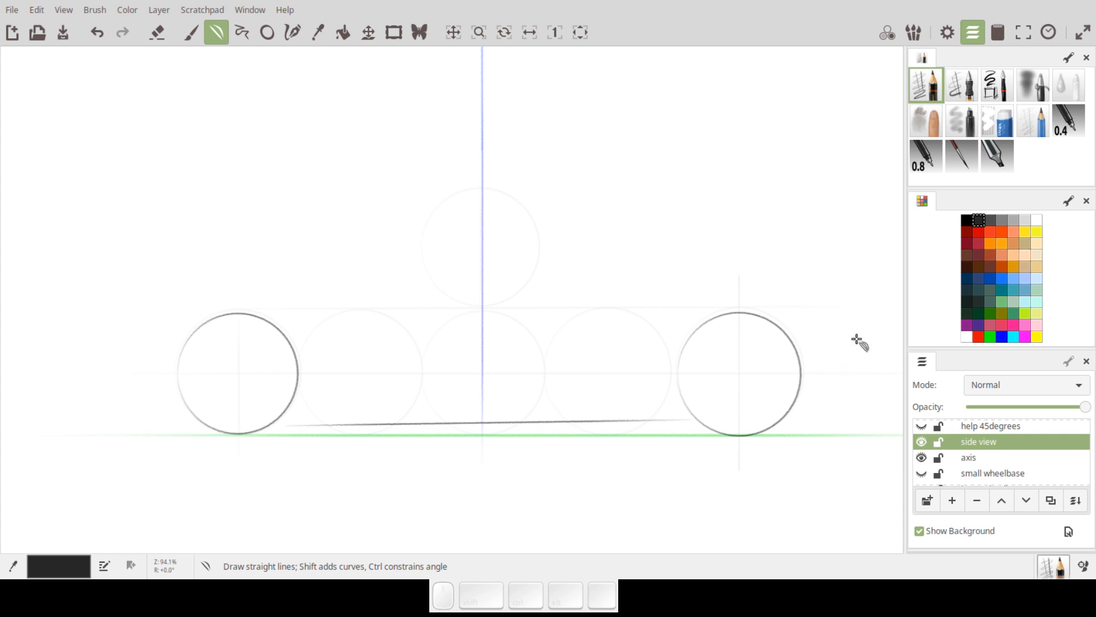
left_click_drag(814, 410, 865, 305)
key("shift")
mouse_move(844, 358)
left_mouse_down()
mouse_move(859, 336)
mouse_move(863, 345)
left_mouse_up()
Step: Draw a nearly horizontal straight roof line across the upper guide circle, replacing a first, higher attempt
left_click_drag(361, 232, 630, 227)
key("ctrl")
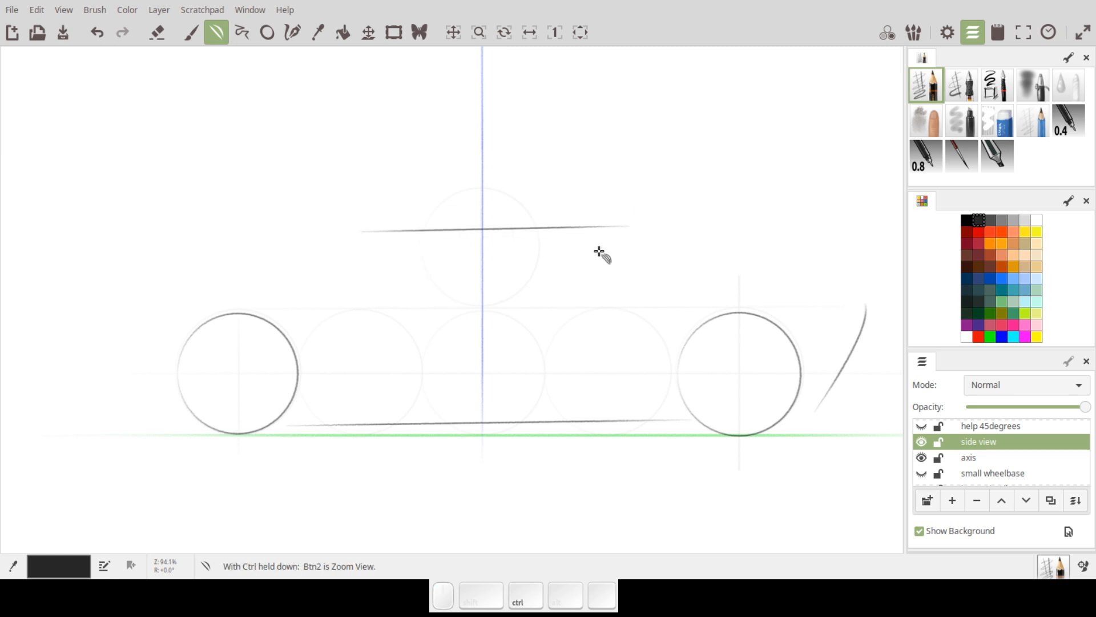
key("ctrl+z")
left_click_drag(374, 239, 625, 236)
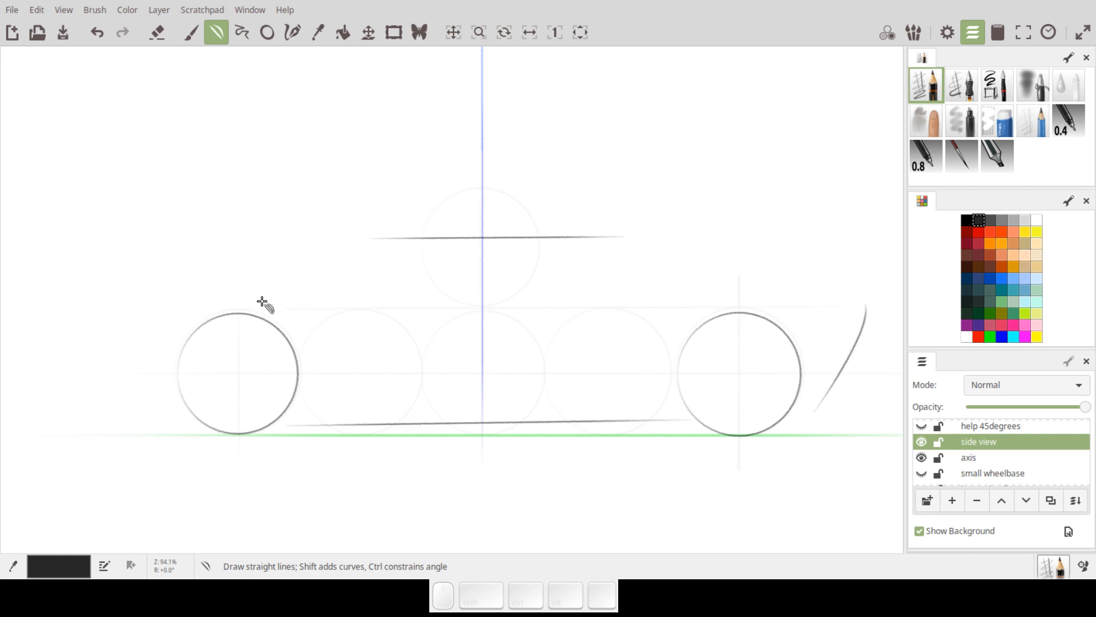
Step: Draw a windshield line rising from the front wheel and a curved roof line falling toward the rear wheel
left_click_drag(261, 301, 334, 265)
left_click_drag(398, 245, 662, 290)
left_click_drag(537, 260, 547, 254)
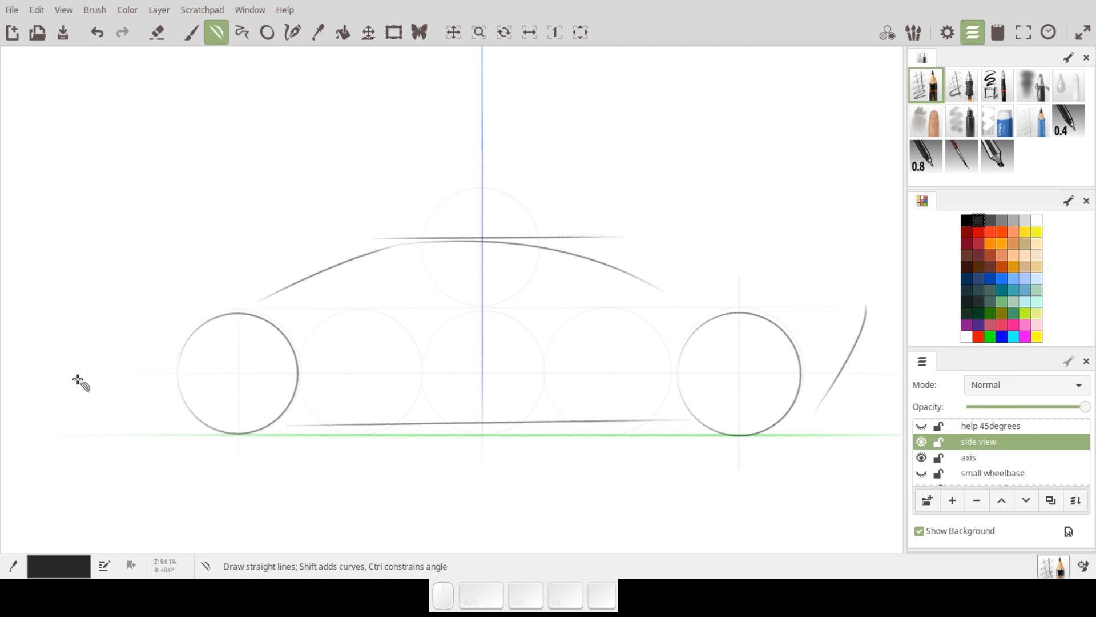
Step: Draw a short slanted nose line ahead of the front wheel and a curved hood line arching over that wheel
left_click_drag(67, 378, 80, 416)
mouse_move(67, 374)
left_mouse_down()
mouse_move(131, 327)
mouse_move(150, 324)
mouse_move(105, 343)
mouse_move(181, 312)
mouse_move(285, 299)
mouse_move(272, 312)
mouse_move(225, 299)
left_mouse_up()
key("shift")
key("shift")
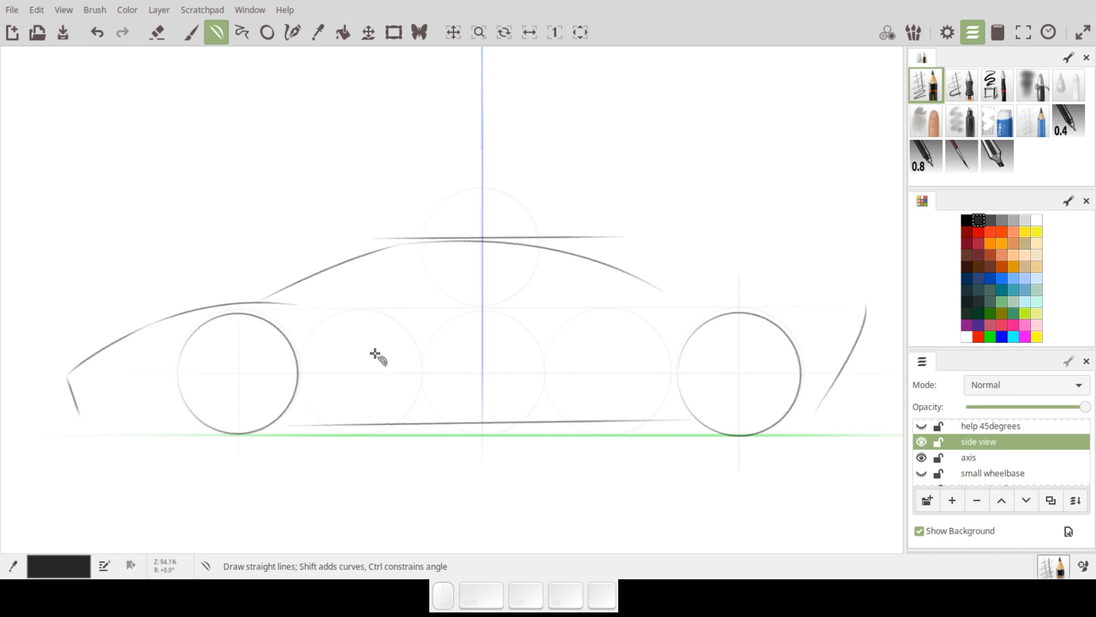
mouse_move(407, 346)
left_mouse_down()
mouse_move(673, 305)
mouse_move(865, 304)
mouse_move(740, 284)
left_mouse_up()
key("Caps_Lock")
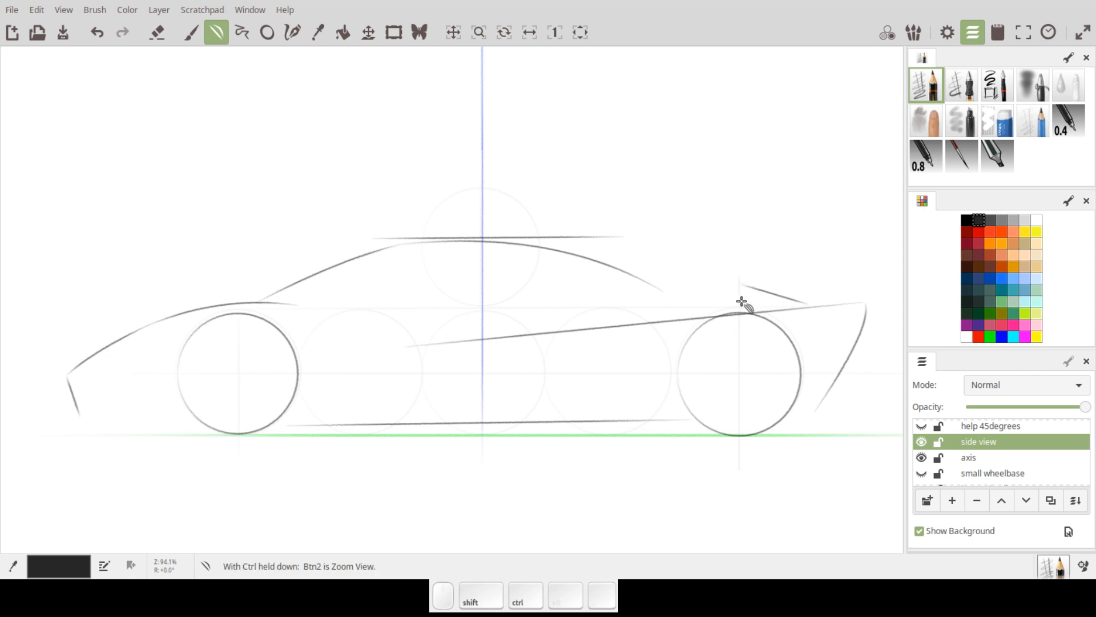
key("ctrl+z")
key("ctrl+z")
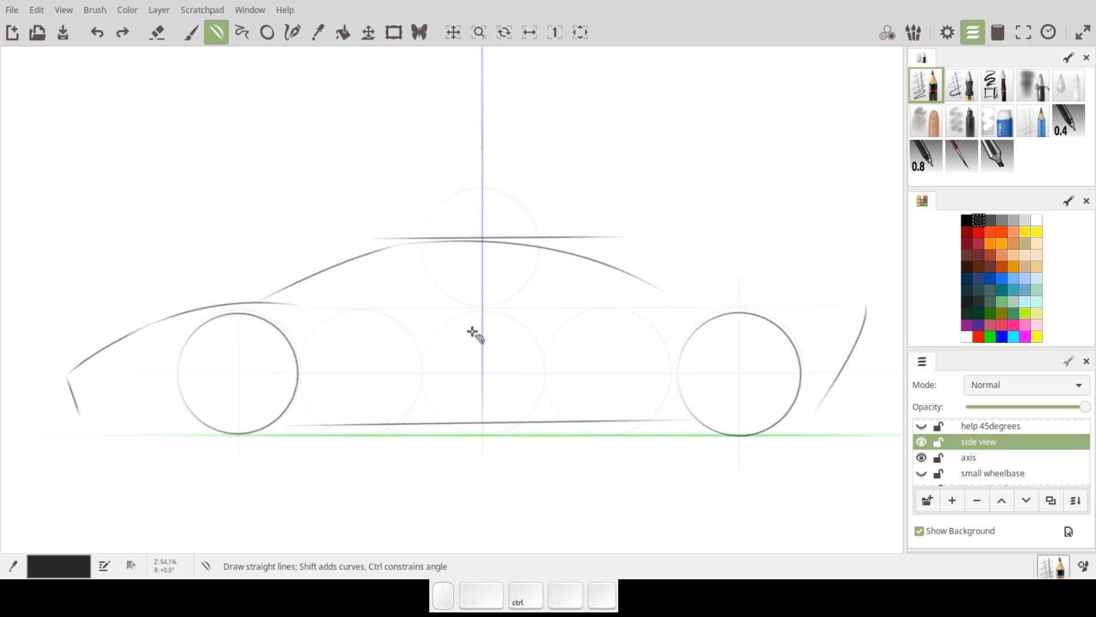
Step: Draw a shoulder line rising from the door area and arching over the rear wheel to meet the tail line
left_click_drag(383, 344, 599, 324)
left_click_drag(836, 308, 868, 304)
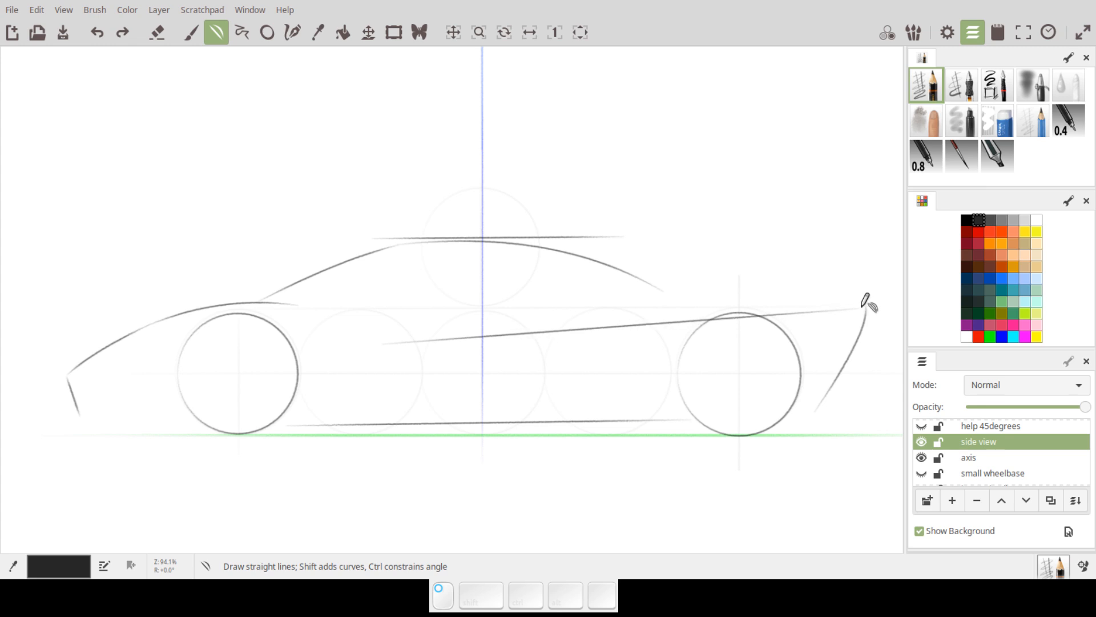
mouse_move(675, 321)
left_mouse_down()
mouse_move(645, 289)
mouse_move(745, 281)
left_mouse_up()
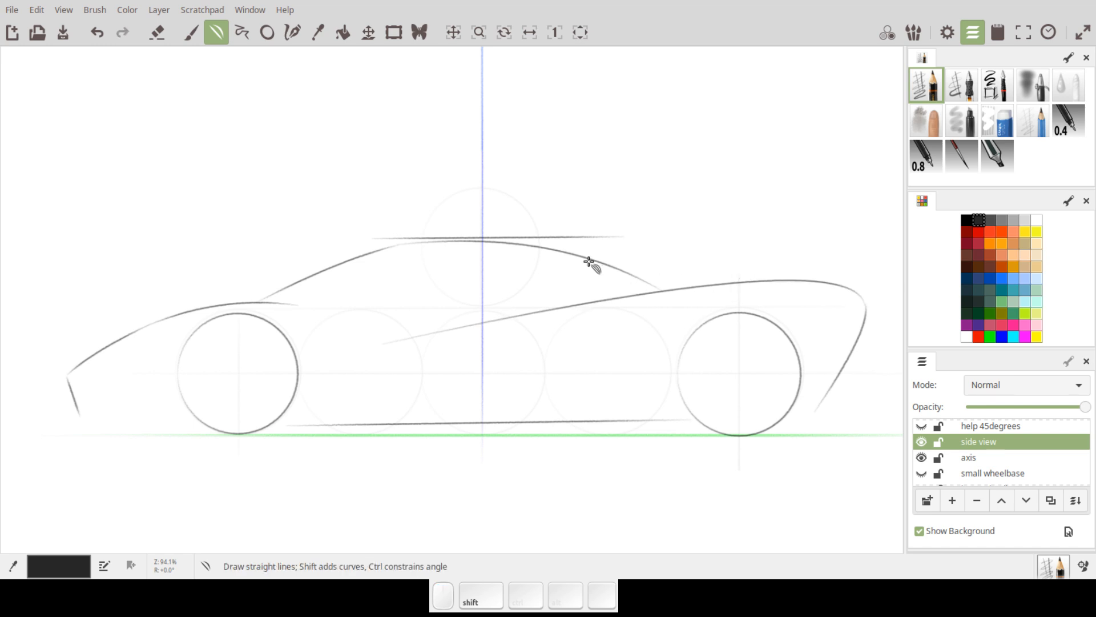
Step: Draw a fastback line from the roof to the tail and a nearly straight beltline from the windshield base to the rear wheel
left_click_drag(480, 244, 803, 280)
left_click_drag(702, 251, 679, 247)
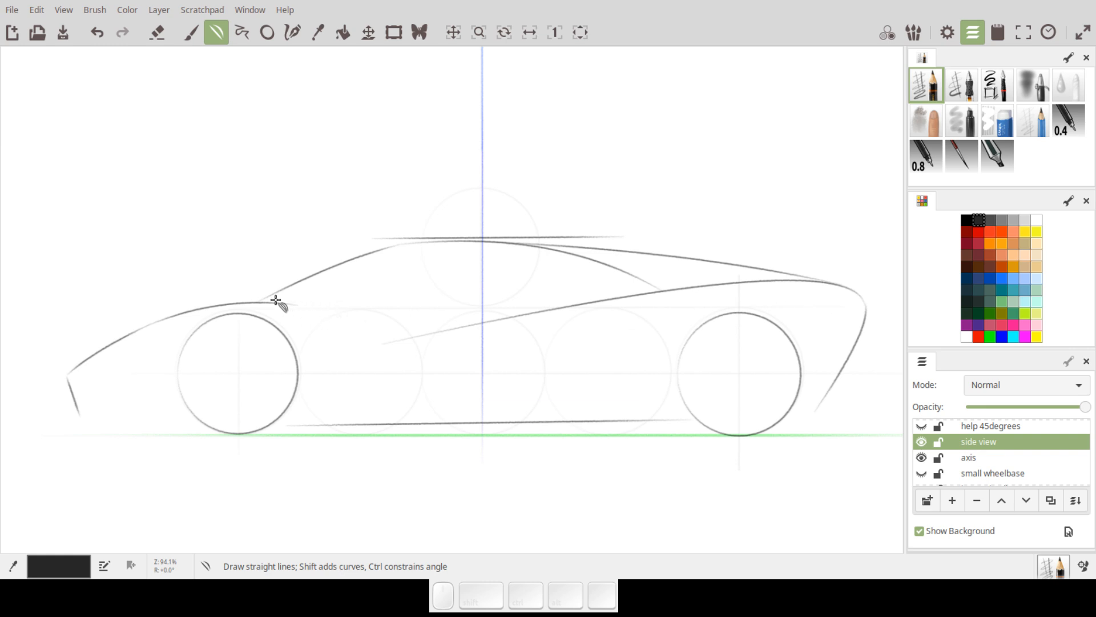
left_click_drag(268, 302, 753, 327)
Step: Undo the nose, hood, windshield, roof, shoulder and beltline strokes, leaving the wheels, sill and tail line
key("ctrl")
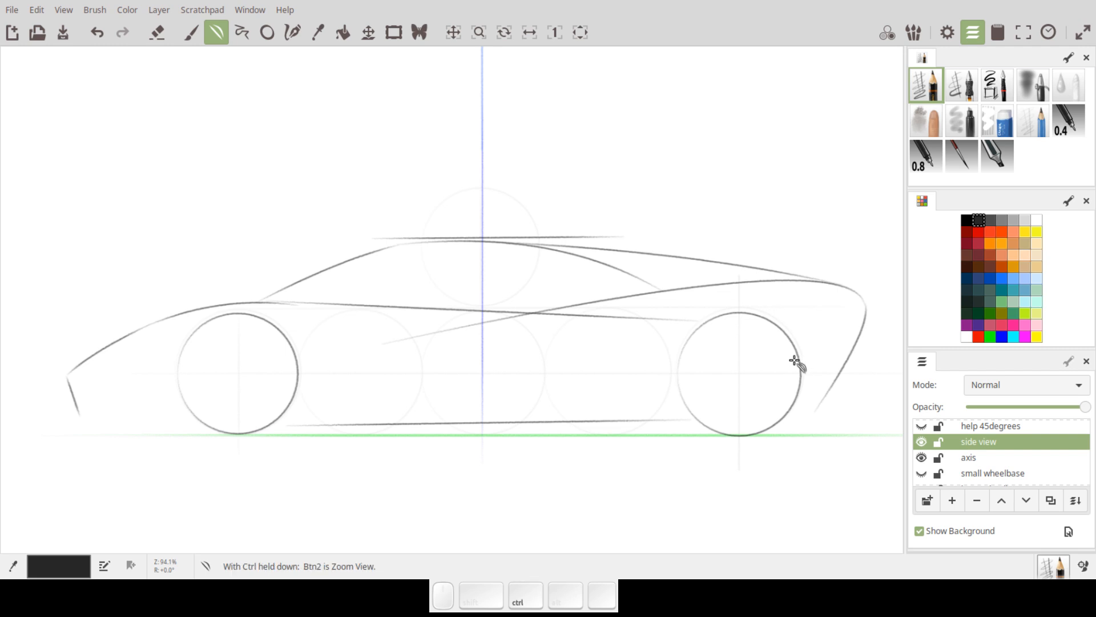
key("ctrl+z")
key("ctrl+z")
key("ctrl+z")
key("ctrl+z")
key("ctrl+z")
key("ctrl+z")
key("ctrl+z")
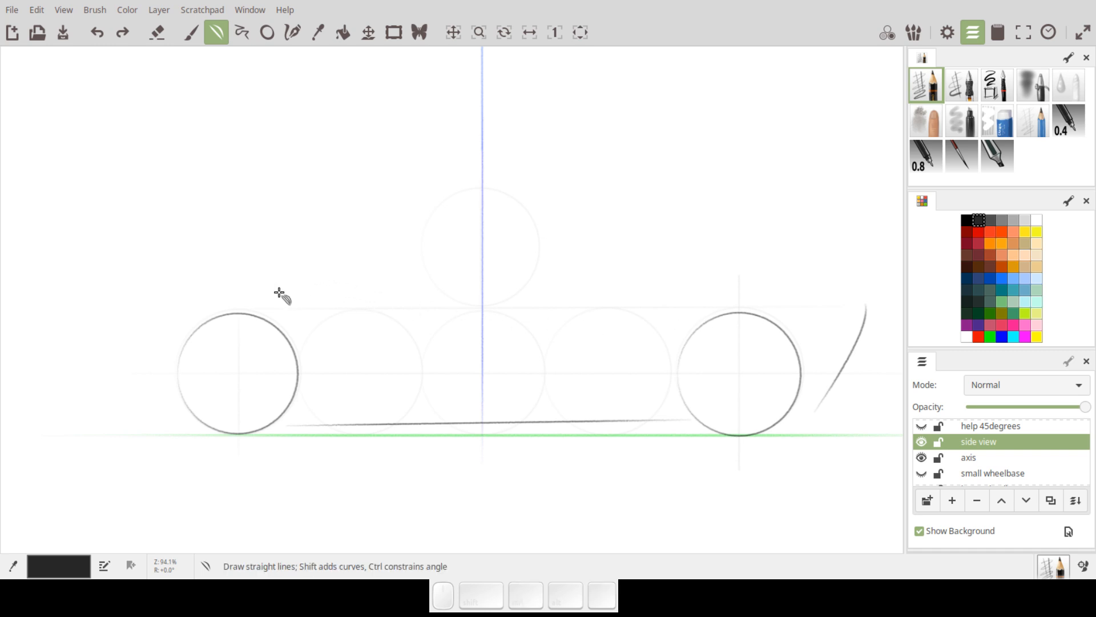
Step: Draw a windshield line rising from above the front wheel and a slightly arched roof line through the upper guide circle
mouse_move(255, 301)
left_mouse_down()
mouse_move(376, 235)
mouse_move(409, 233)
left_mouse_up()
key("shift")
mouse_move(347, 252)
left_mouse_down()
mouse_move(432, 236)
mouse_move(429, 227)
mouse_move(583, 232)
left_mouse_up()
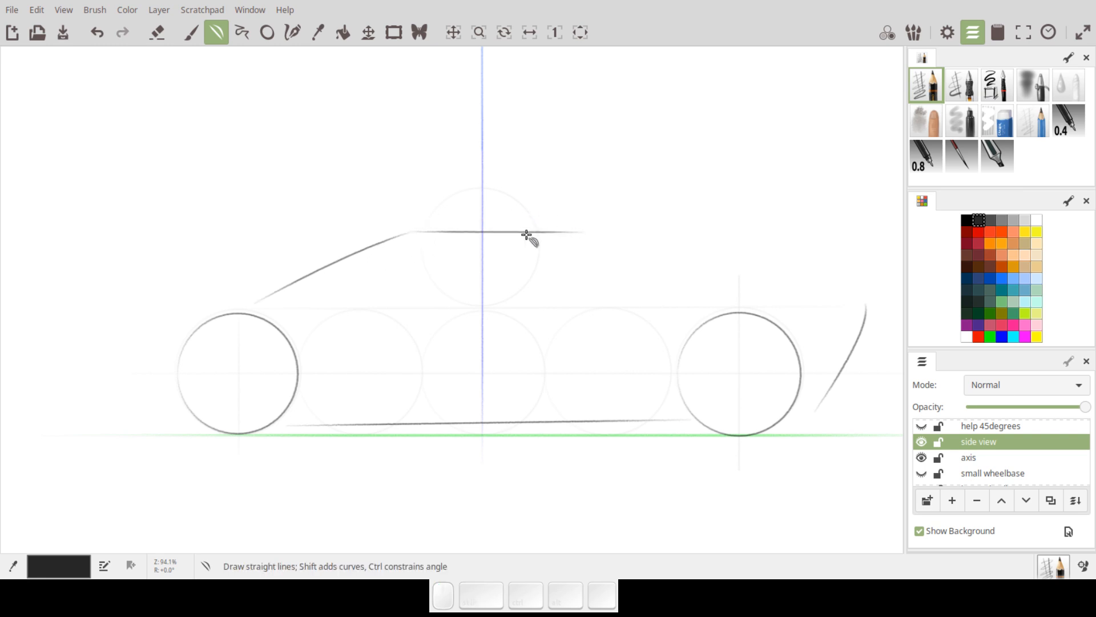
key("shift")
left_click_drag(500, 229, 492, 225)
Step: Draw a gently curved fastback line sloping from the roof's rear end down over the rear wheel
left_click_drag(574, 232, 827, 285)
left_click_drag(724, 269, 660, 240)
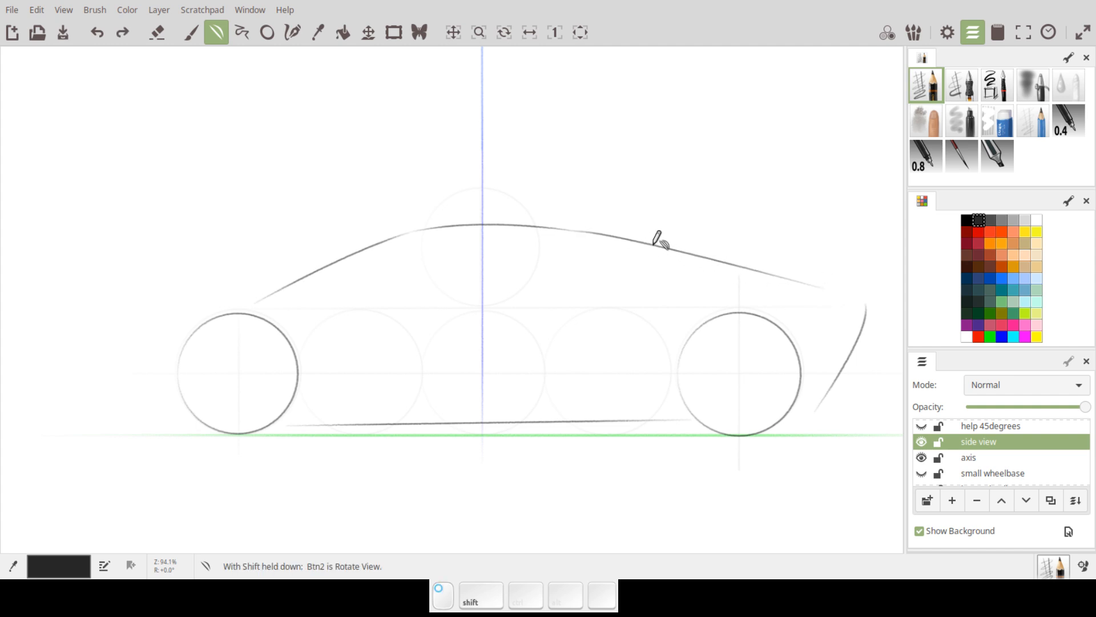
left_click_drag(660, 240, 672, 250)
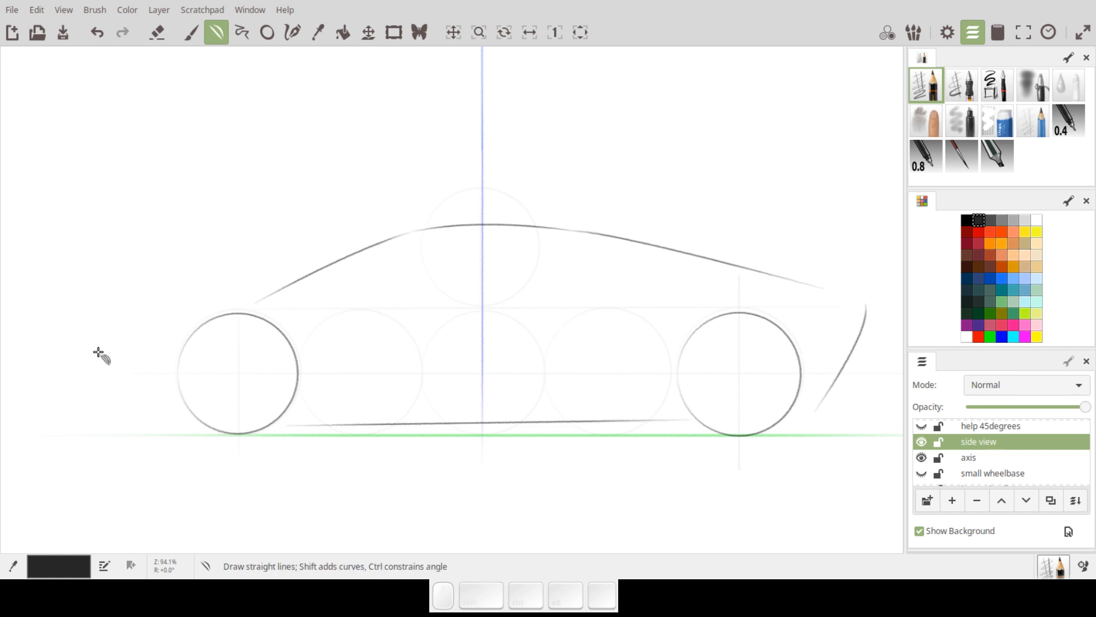
mouse_move(79, 349)
left_mouse_down()
mouse_move(197, 310)
mouse_move(343, 291)
left_mouse_up()
left_click_drag(251, 307, 190, 310)
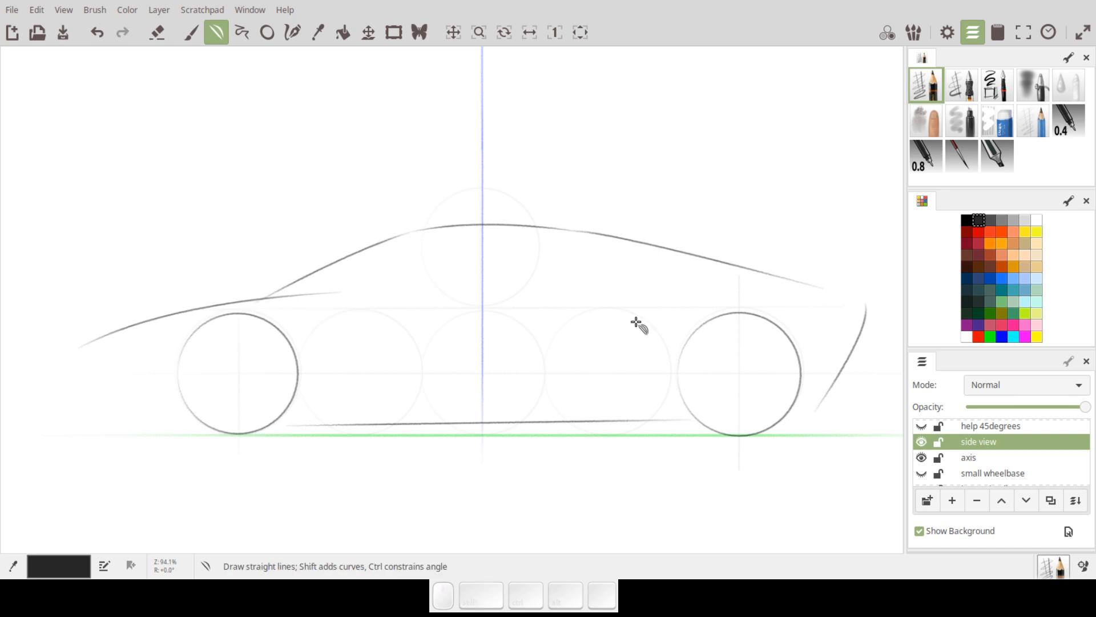
key("ctrl+z")
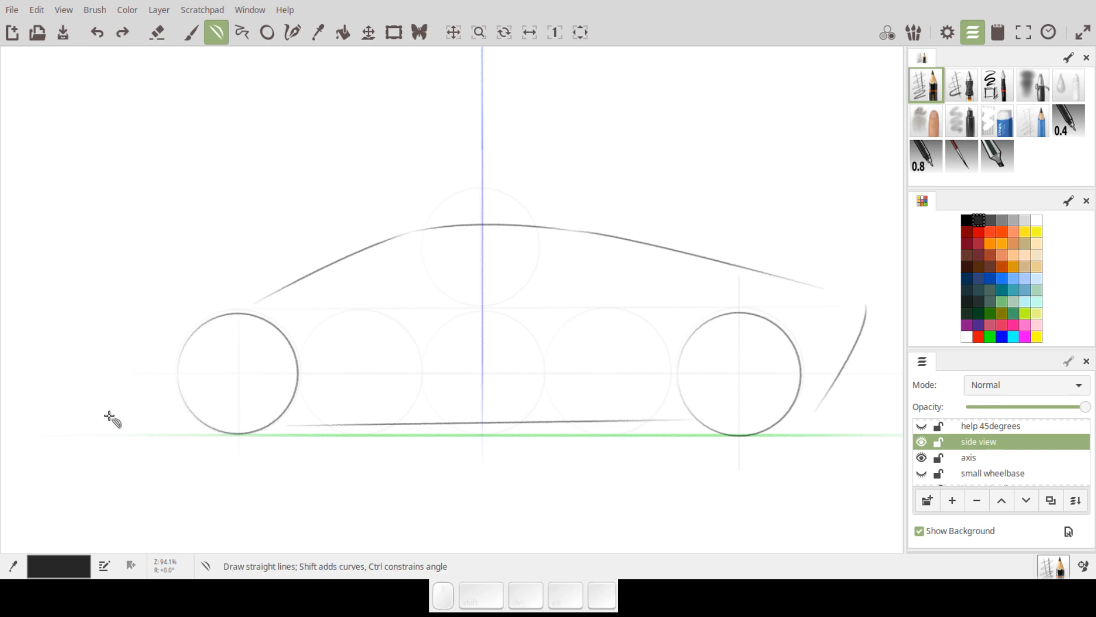
Step: Draw a slanted nose line far ahead of the front wheel and try a long hood line from it to the wheel top
mouse_move(63, 416)
left_mouse_down()
mouse_move(38, 357)
mouse_move(204, 290)
mouse_move(240, 291)
mouse_move(207, 318)
mouse_move(152, 319)
mouse_move(168, 318)
left_mouse_up()
key("shift")
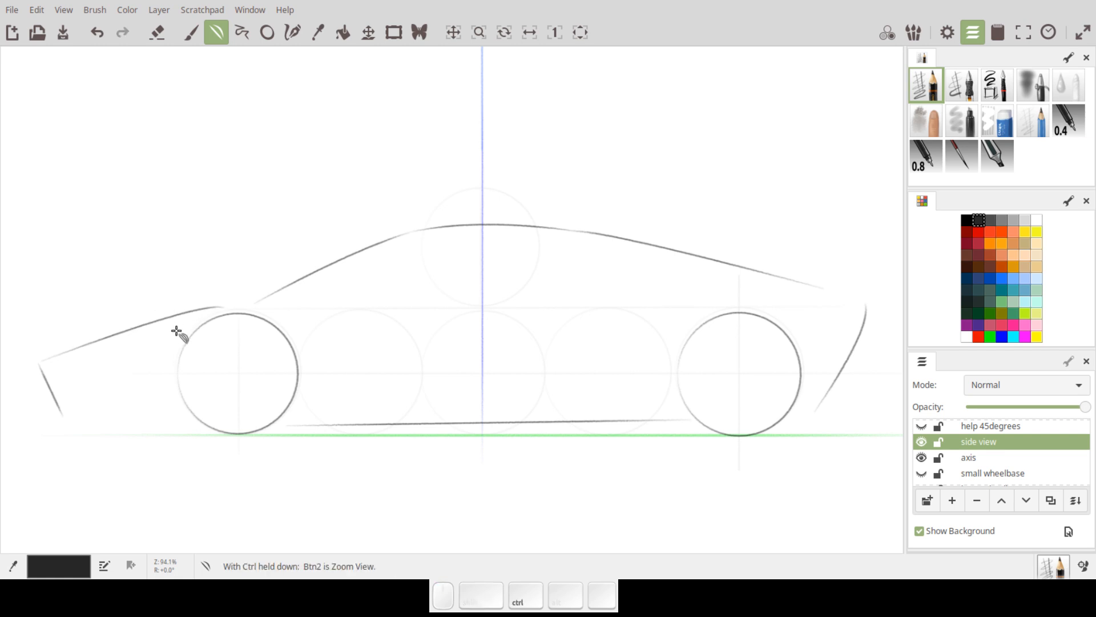
key("ctrl+z")
Step: Draw a curved fender line arching closely over the front wheel
mouse_move(41, 359)
left_mouse_down()
mouse_move(217, 293)
mouse_move(139, 312)
left_mouse_up()
key("ctrl+z")
left_click_drag(166, 323, 212, 304)
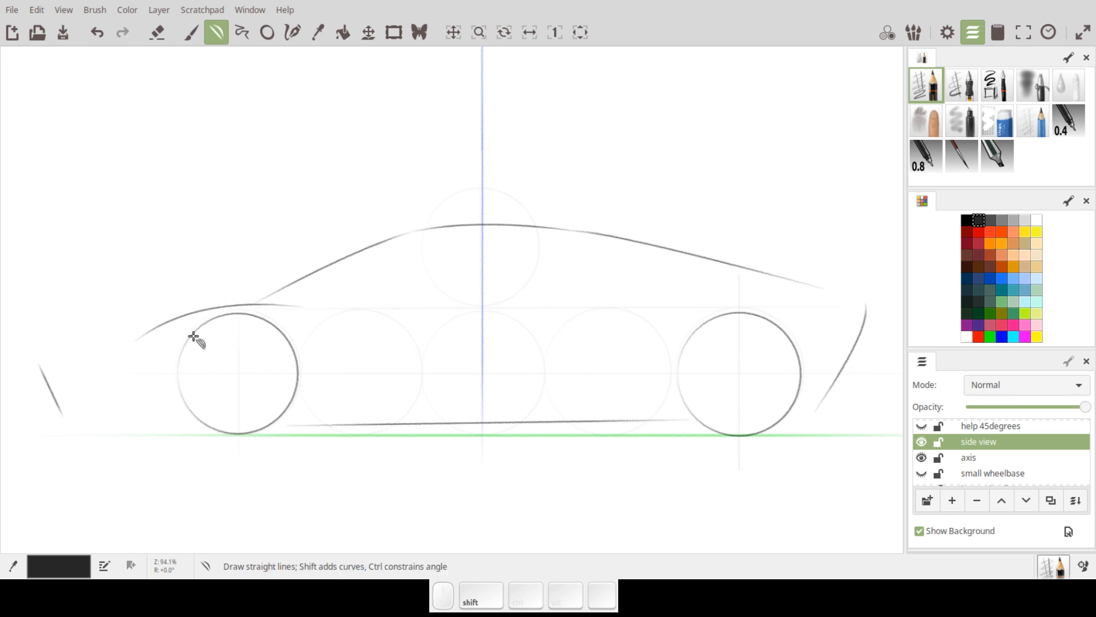
Step: Draw a hood line from the nose tip to the front fender arch and a second, longer slanted nose line
left_click_drag(39, 367, 211, 305)
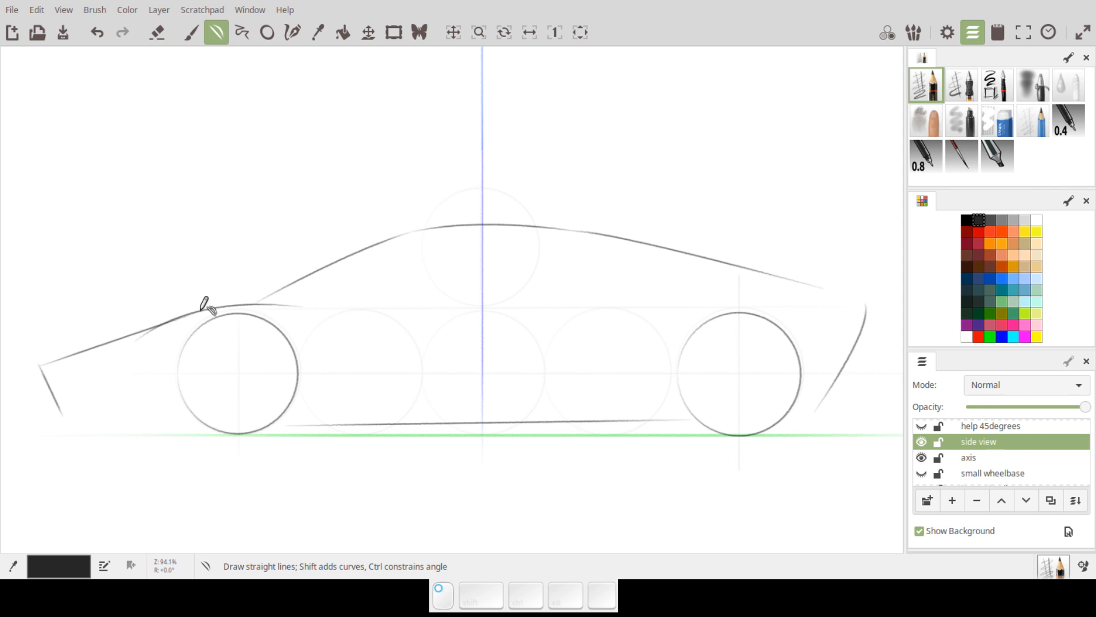
mouse_move(146, 338)
left_mouse_down()
mouse_move(141, 327)
mouse_move(152, 332)
left_mouse_up()
left_click_drag(44, 367, 76, 425)
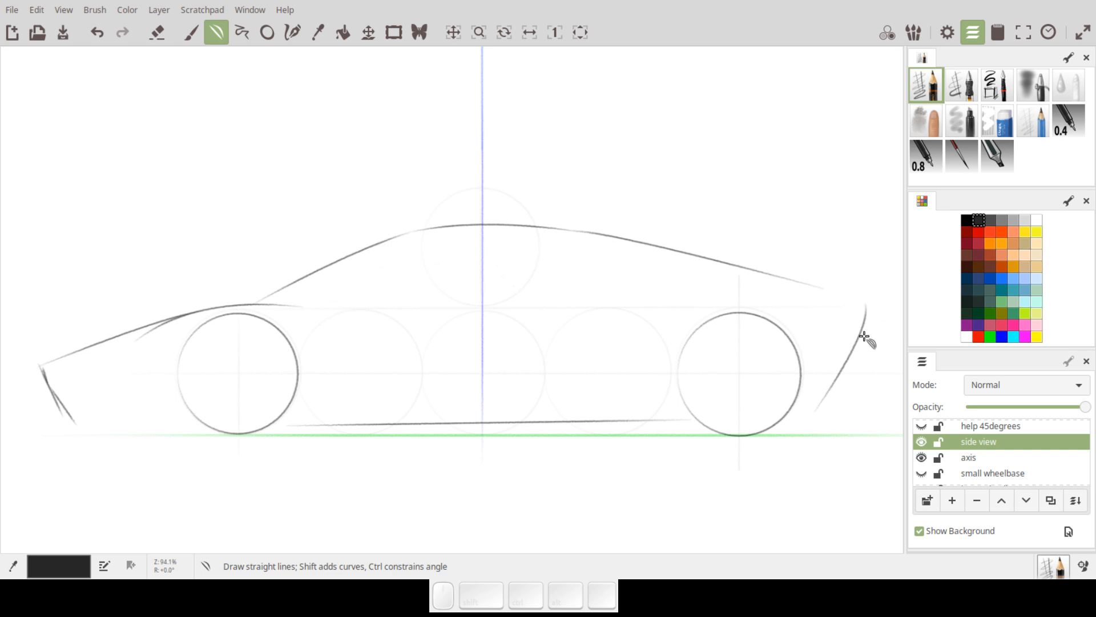
Step: Undo the nose, hood, fender, windshield, roof and fastback strokes, leaving the wheels, sill and tail line
key("ctrl+z")
key("ctrl+z")
key("ctrl+z")
key("ctrl+z")
key("ctrl+z")
key("ctrl+z")
key("ctrl+z")
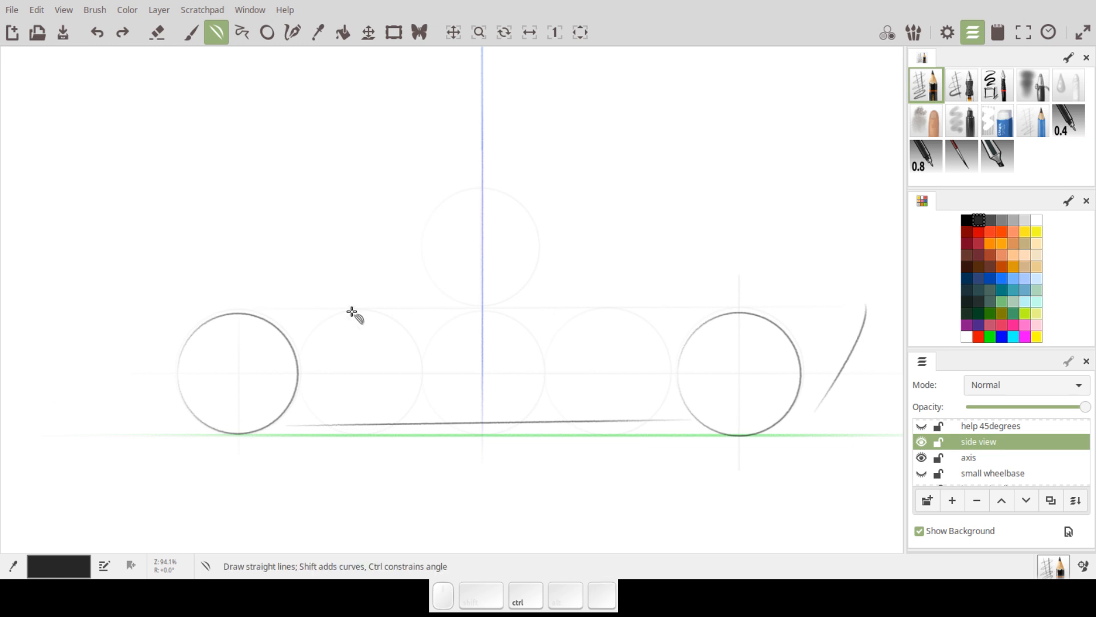
Step: Draw a compact cabin outline with a windshield line and a roof curve falling well ahead of the rear wheel
left_click_drag(272, 303, 598, 296)
key("shift")
left_click_drag(508, 271, 495, 243)
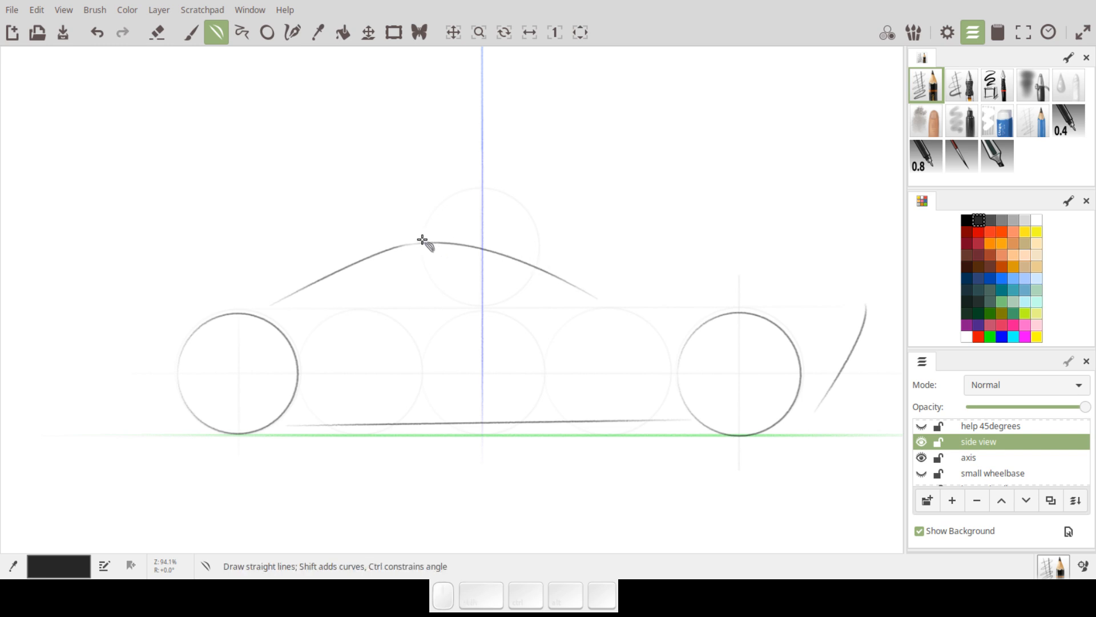
Step: Draw a second, longer cabin outline outside the first and try a fastback line reaching above the rear wheel
mouse_move(259, 304)
left_mouse_down()
mouse_move(374, 245)
mouse_move(408, 240)
mouse_move(360, 254)
mouse_move(450, 234)
mouse_move(543, 237)
mouse_move(670, 293)
left_mouse_up()
mouse_move(599, 279)
left_mouse_down()
mouse_move(591, 257)
mouse_move(565, 242)
mouse_move(457, 238)
mouse_move(571, 243)
mouse_move(765, 282)
left_mouse_up()
left_click_drag(656, 268, 614, 254)
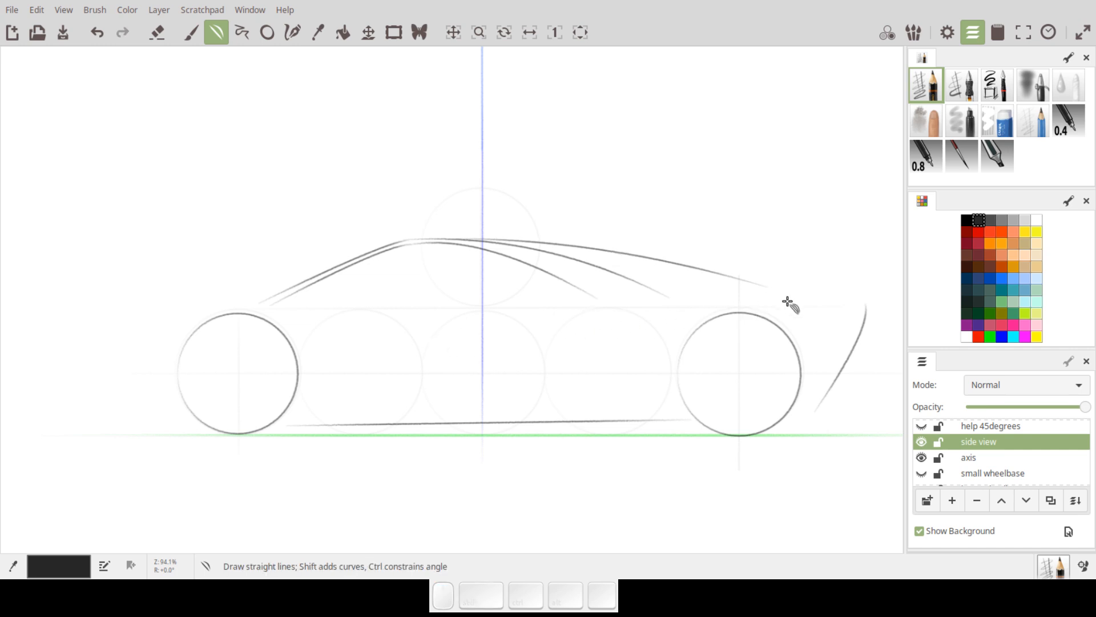
key("ctrl+z")
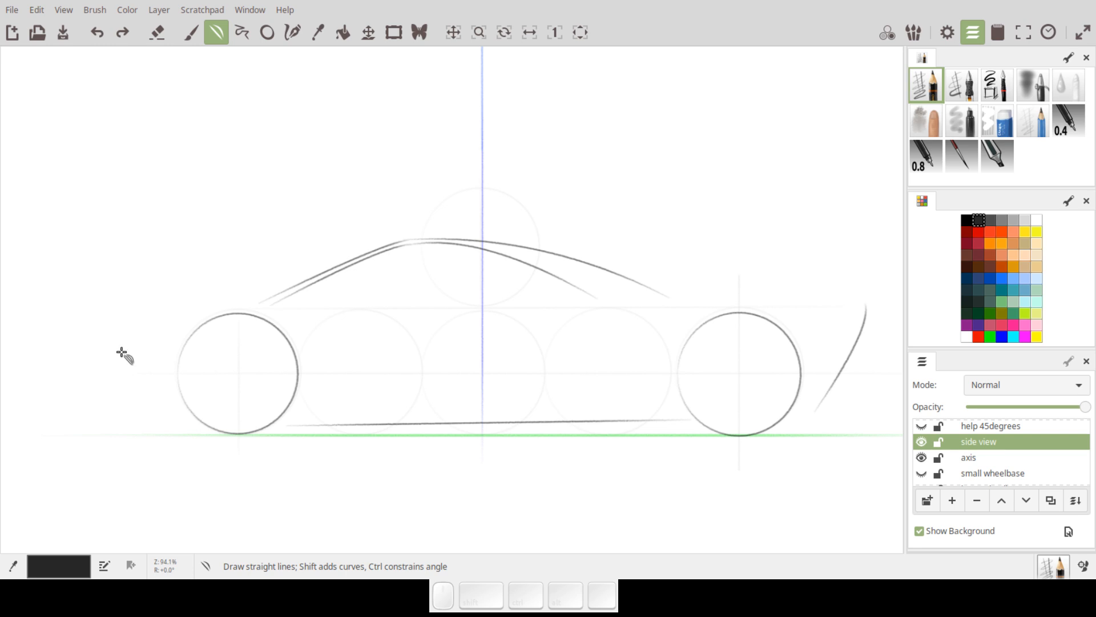
left_click_drag(123, 337, 350, 312)
mouse_move(276, 318)
left_mouse_down()
mouse_move(220, 297)
mouse_move(273, 295)
left_mouse_up()
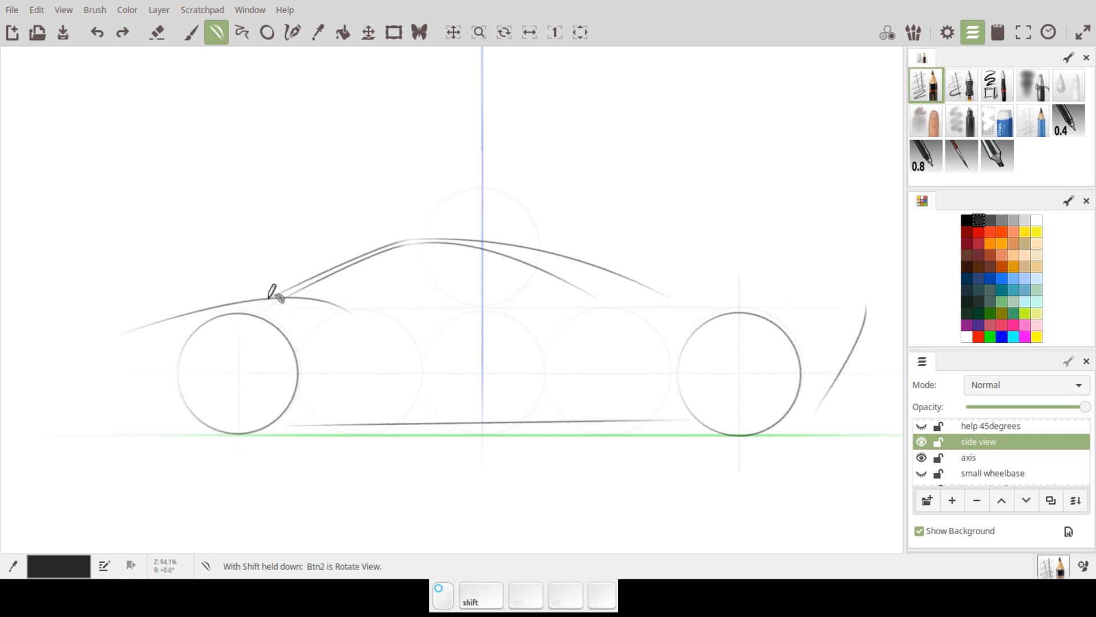
key("ctrl+z")
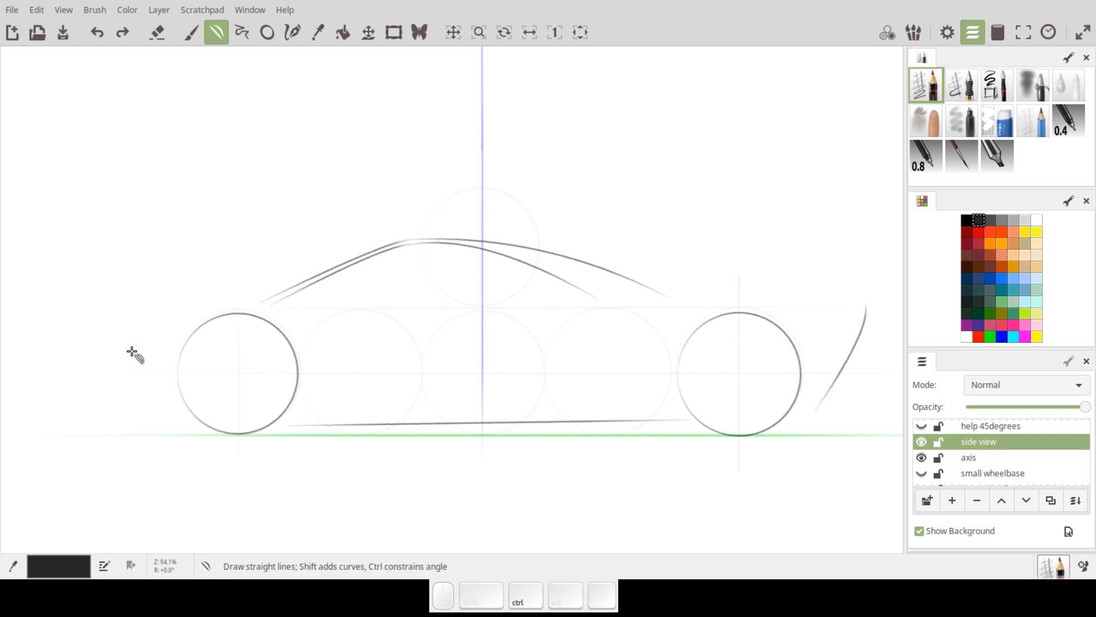
Step: Draw a steep, curved hood line arching over the front wheel
mouse_move(106, 362)
left_mouse_down()
mouse_move(303, 313)
mouse_move(282, 325)
mouse_move(220, 299)
left_mouse_up()
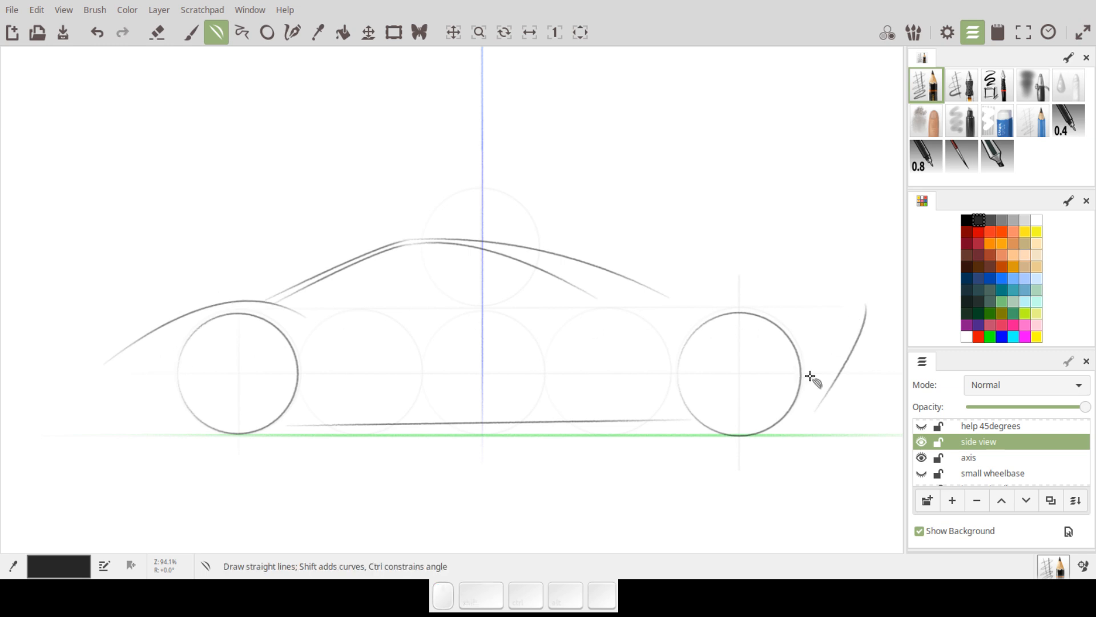
left_click_drag(870, 337, 843, 290)
Step: Undo the hood and cabin strokes, back to the inner windshield line
key("ctrl+z")
key("ctrl+z")
key("ctrl+z")
key("ctrl+z")
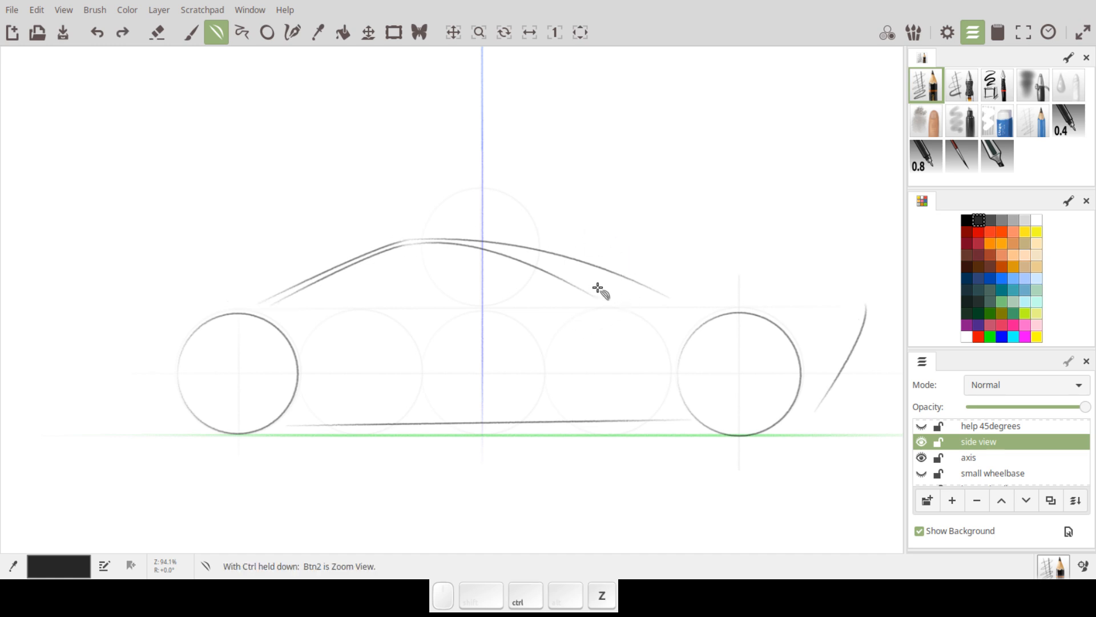
key("ctrl+z")
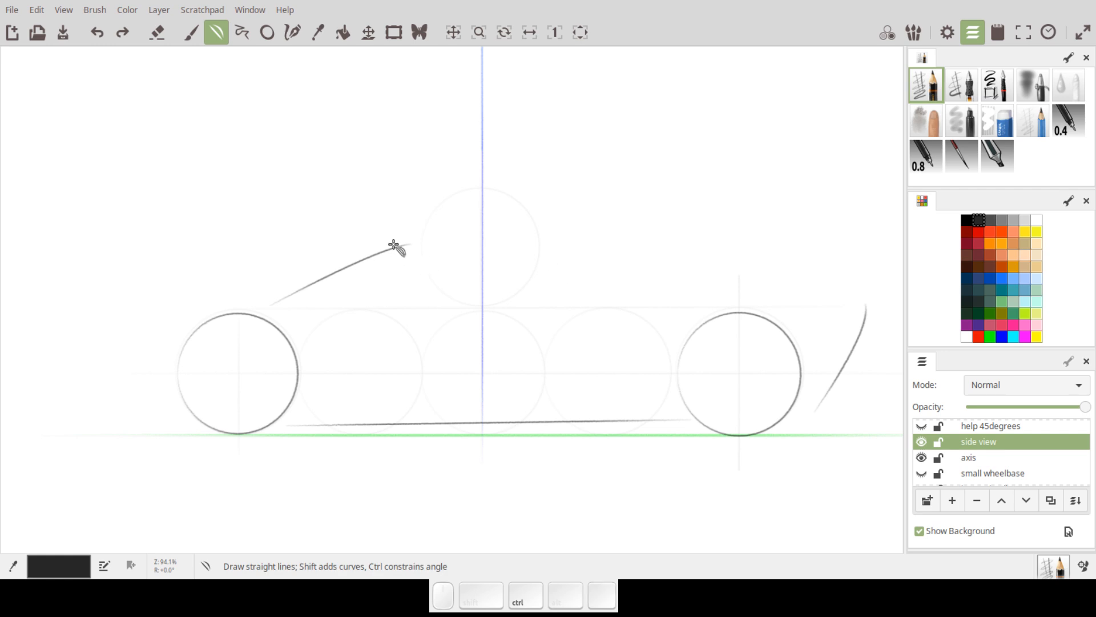
Step: Extend the windshield into an arched roof line and draw the side window's rounded rear corner with a forward-slanting lower edge
mouse_move(398, 249)
left_mouse_down()
mouse_move(512, 248)
mouse_move(448, 235)
left_mouse_up()
mouse_move(507, 247)
left_mouse_down()
mouse_move(540, 246)
mouse_move(551, 252)
mouse_move(518, 247)
mouse_move(554, 263)
mouse_move(555, 279)
mouse_move(563, 270)
left_mouse_up()
key("shift")
key("ctrl")
key("ctrl+z")
left_click_drag(554, 261, 558, 289)
key("shift")
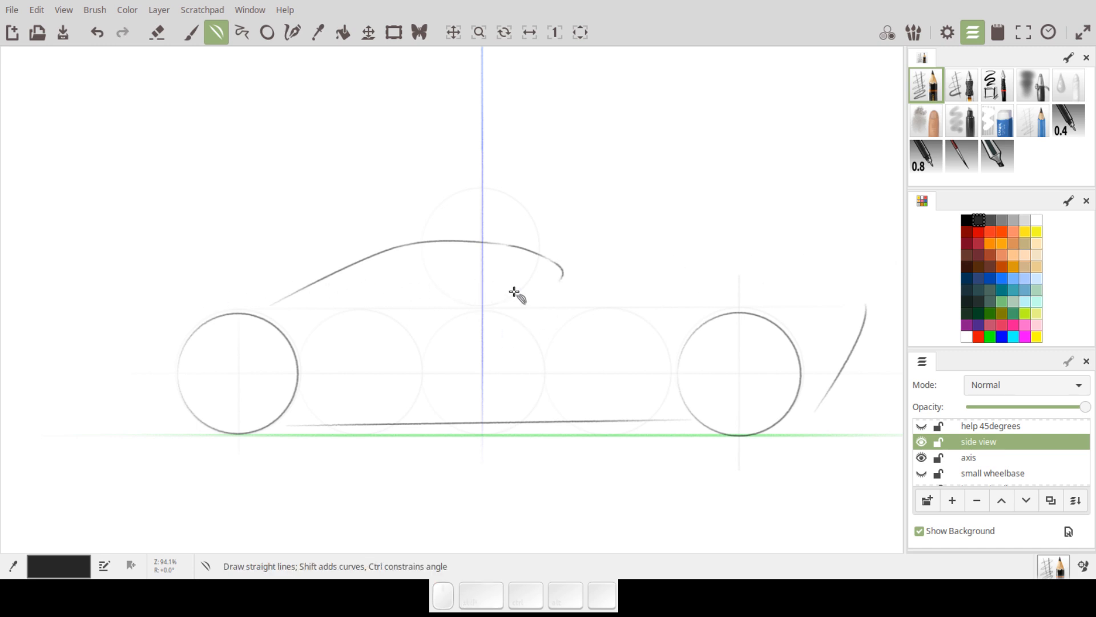
mouse_move(559, 282)
left_mouse_down()
mouse_move(488, 304)
mouse_move(542, 294)
mouse_move(539, 305)
left_mouse_up()
Step: Draw an outer windshield and roof line above the side window, continuing as a fastback curve down to the tail
left_click_drag(239, 304, 401, 240)
mouse_move(350, 266)
left_mouse_down("shift")
mouse_move(343, 251)
mouse_move(340, 260)
mouse_move(418, 240)
mouse_move(678, 238)
mouse_move(486, 230)
left_mouse_up("shift")
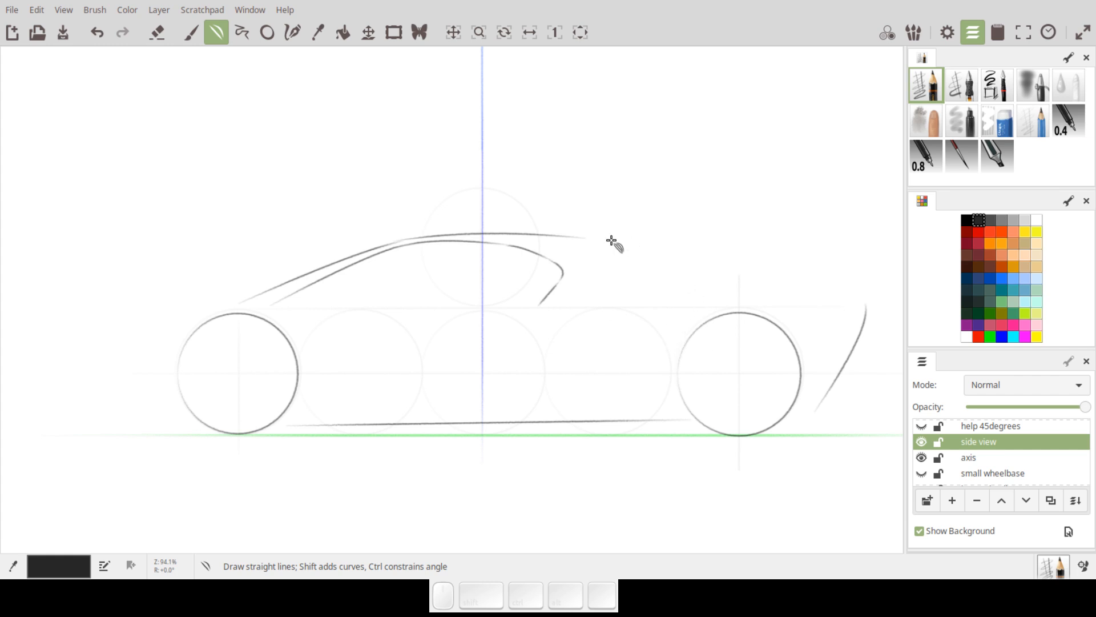
left_click_drag(573, 238, 869, 303)
left_click_drag(732, 255, 713, 252, "shift")
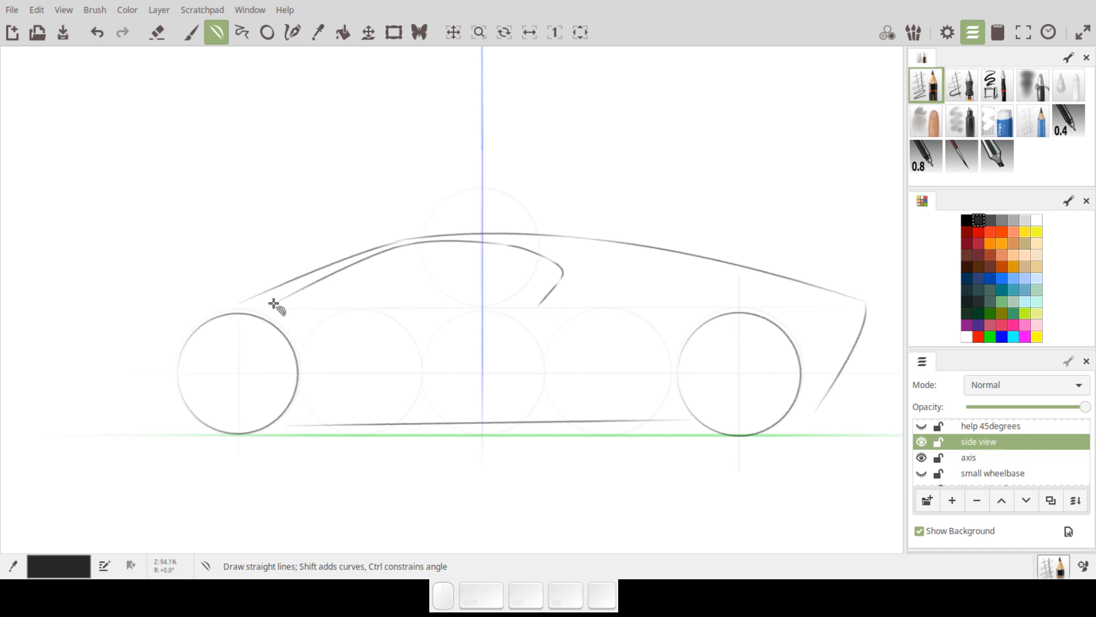
Step: Draw a slightly bowed beltline under the side window and an arched shoulder line over the rear wheel to the tail
left_click_drag(243, 300, 553, 296)
key("shift")
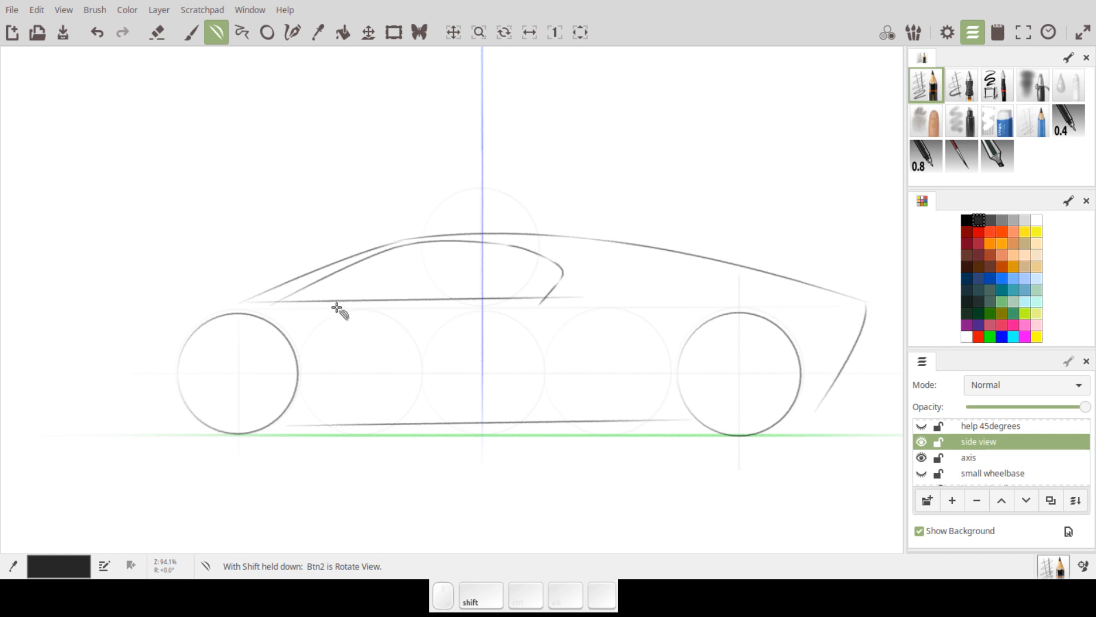
mouse_move(337, 300)
left_mouse_down()
mouse_move(343, 286)
mouse_move(367, 305)
left_mouse_up()
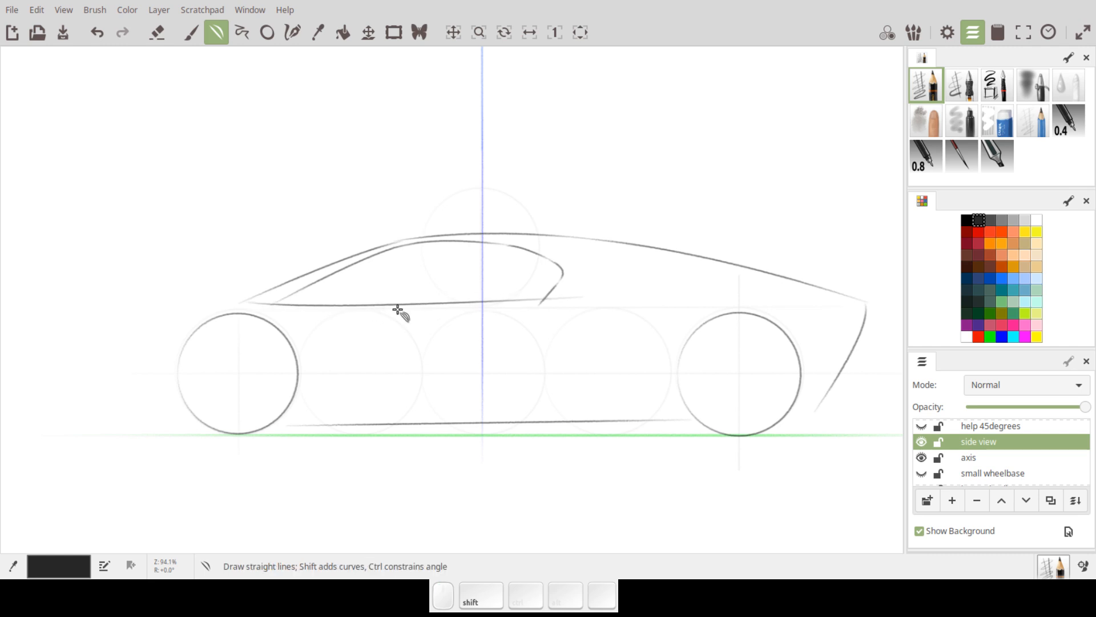
left_click_drag(547, 298, 859, 301)
left_click_drag(767, 300, 749, 286)
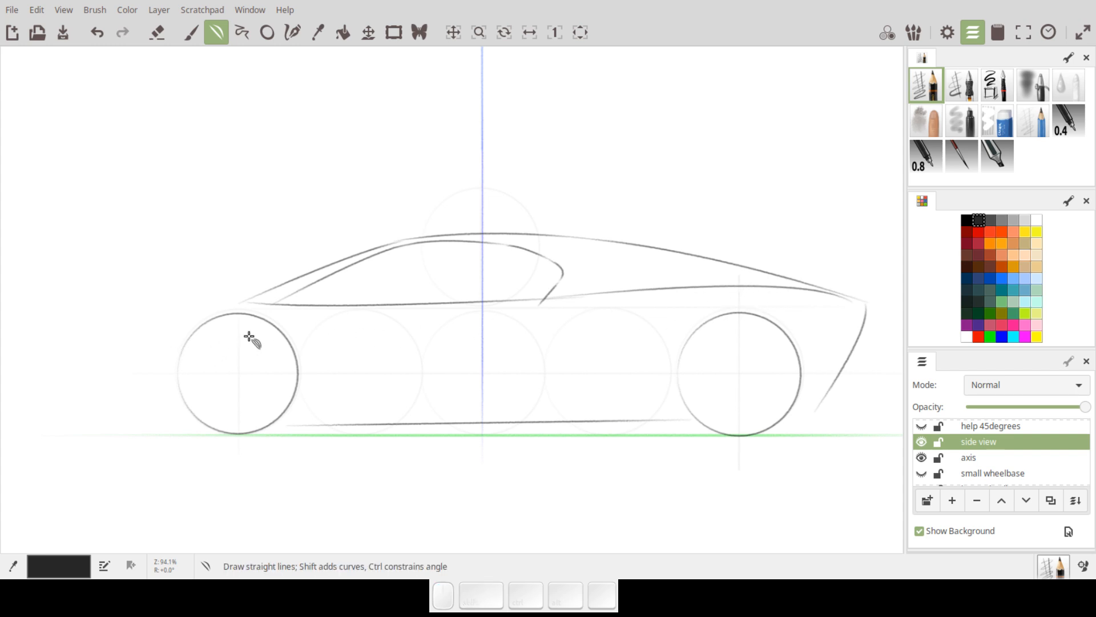
Step: Undo the shoulder, beltline, outer roof and window corner strokes, back to the inner windshield and short roof line
key("ctrl")
key("ctrl+z")
key("ctrl+z")
key("ctrl+z")
key("ctrl+z")
key("ctrl+z")
key("ctrl+z")
key("ctrl+z")
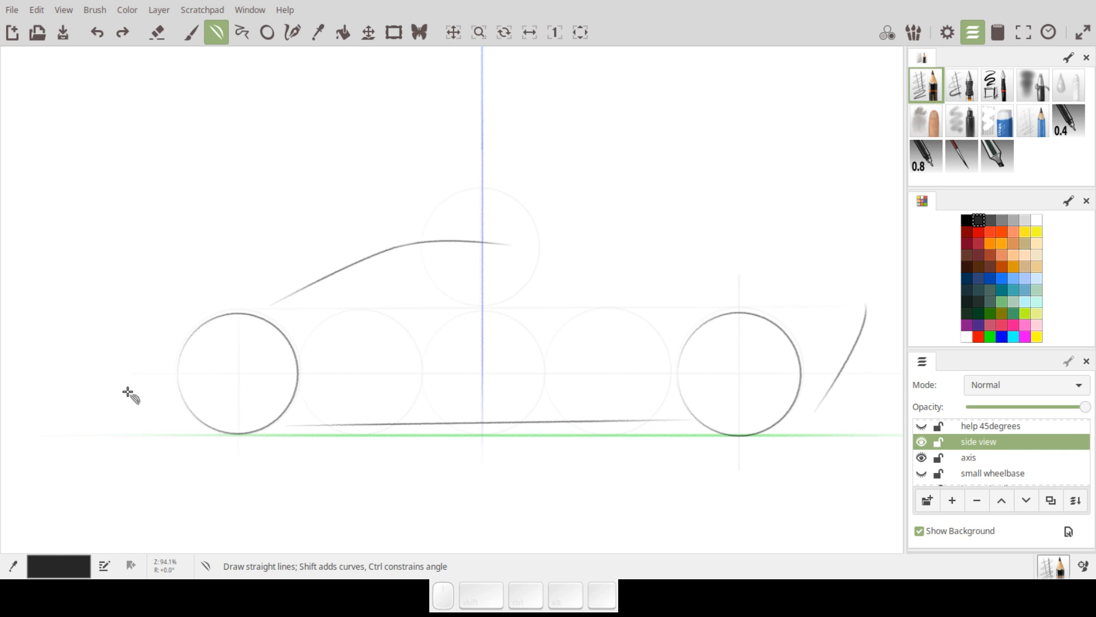
left_click_drag(165, 419, 125, 358)
mouse_move(130, 364)
left_mouse_down()
mouse_move(194, 319)
mouse_move(281, 301)
mouse_move(180, 315)
mouse_move(162, 328)
mouse_move(228, 304)
mouse_move(217, 307)
left_mouse_up()
key("ctrl")
key("ctrl+z")
key("ctrl+z")
Step: Draw a slanted nose line ahead of the front wheel and a curved hood line running over it to the windshield base
mouse_move(111, 415)
left_mouse_down()
mouse_move(86, 372)
mouse_move(91, 360)
mouse_move(286, 299)
mouse_move(203, 310)
left_mouse_up()
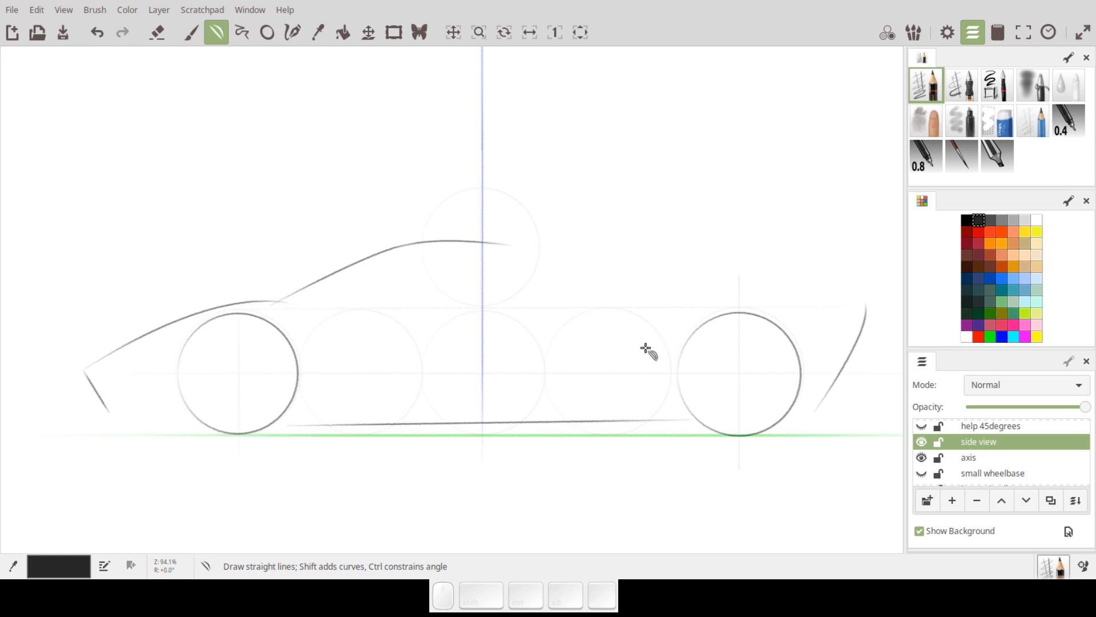
Step: Draw a slightly bowed beltline from the windshield base and a rounded rear end that closes the side window
mouse_move(263, 302)
left_mouse_down()
mouse_move(863, 289)
mouse_move(489, 290)
mouse_move(506, 270)
mouse_move(503, 297)
mouse_move(515, 290)
mouse_move(451, 294)
mouse_move(452, 307)
mouse_move(465, 299)
mouse_move(470, 311)
left_mouse_up()
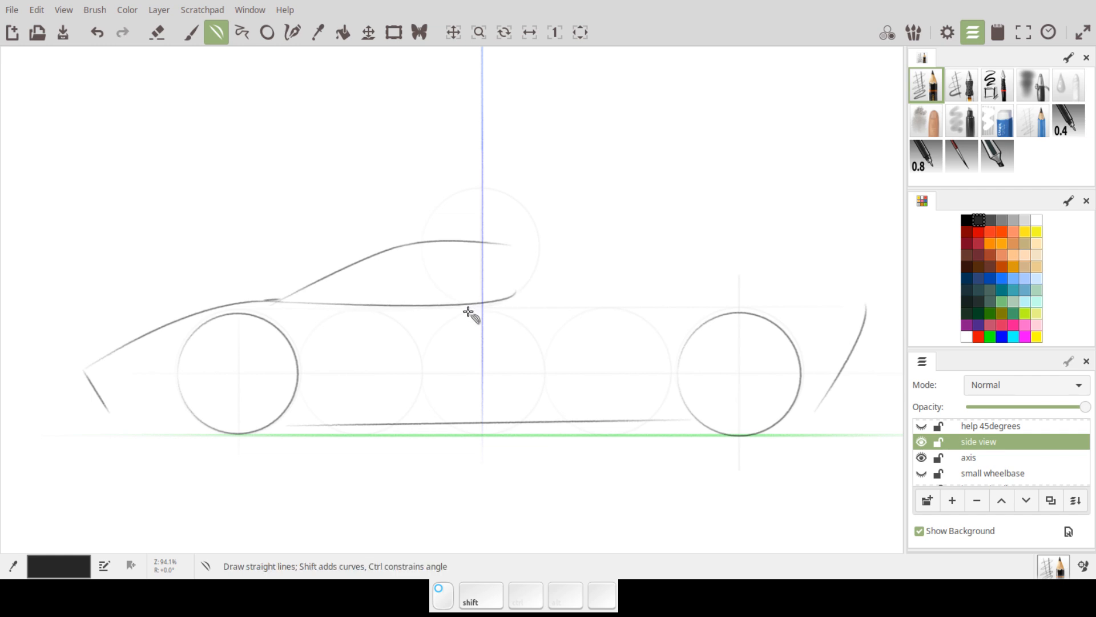
key("ctrl+z")
mouse_move(266, 299)
left_mouse_down()
mouse_move(557, 292)
mouse_move(472, 291)
mouse_move(481, 308)
left_mouse_up()
key("shift")
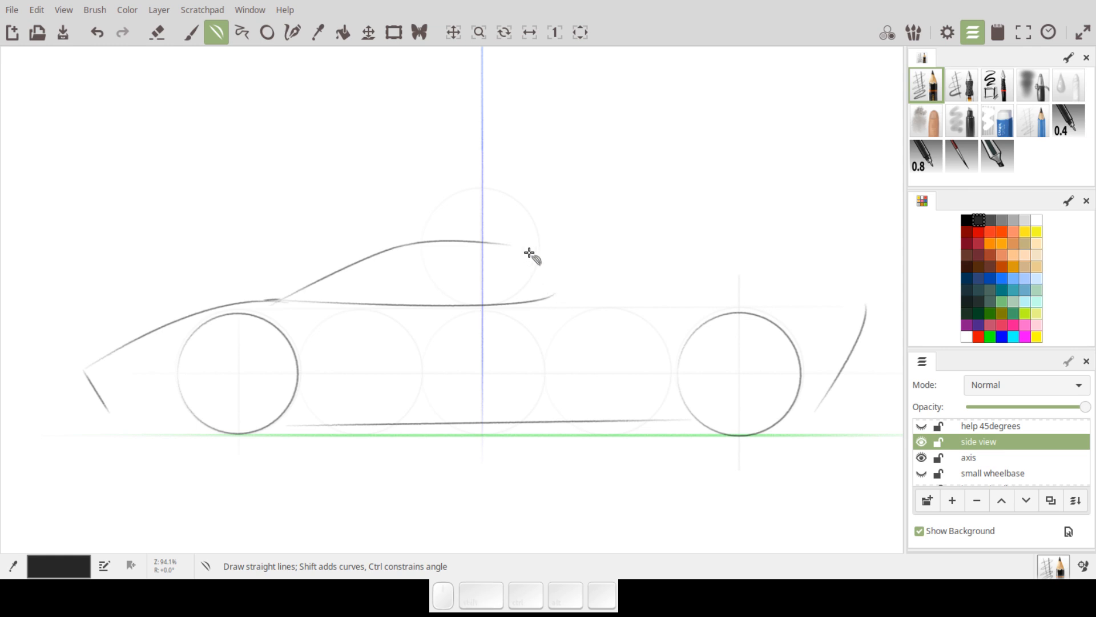
mouse_move(517, 247)
left_mouse_down()
mouse_move(541, 249)
mouse_move(558, 292)
mouse_move(536, 261)
mouse_move(580, 262)
left_mouse_up()
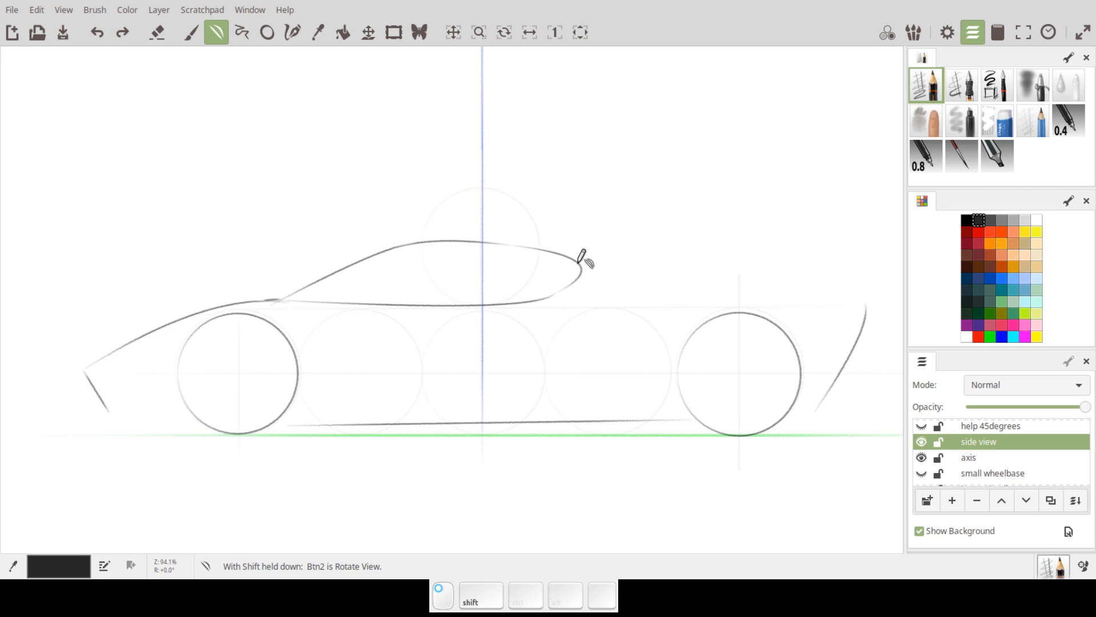
left_click_drag(580, 262, 582, 260)
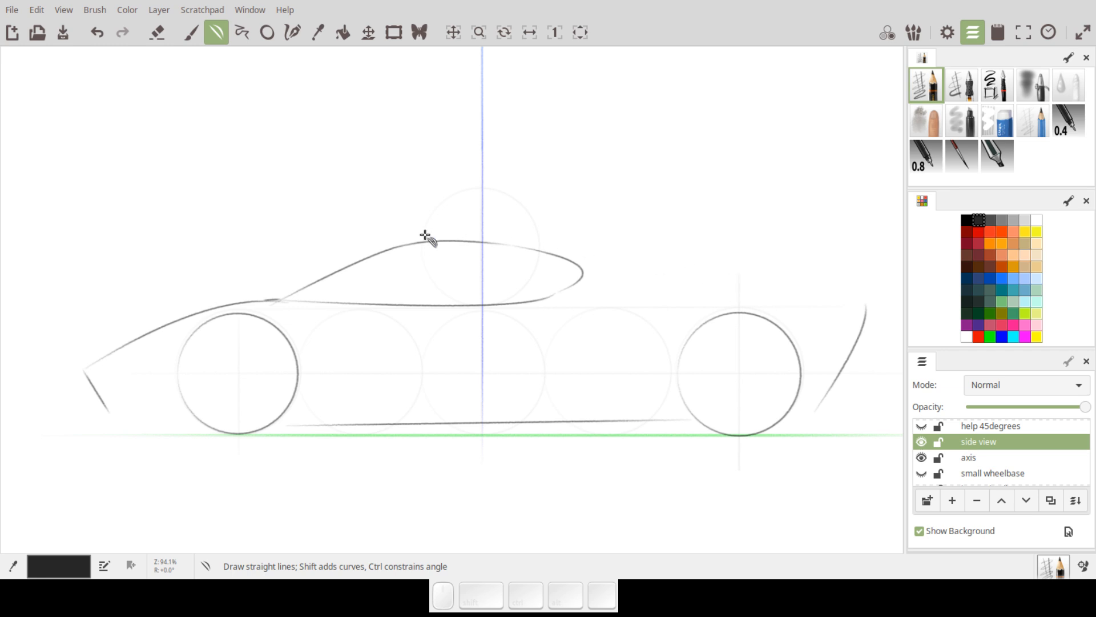
Step: Draw a fastback roof line above the side window, an outer windshield line, and a curved front edge inside the window
left_click_drag(420, 241, 821, 283)
left_click_drag(677, 270, 600, 241)
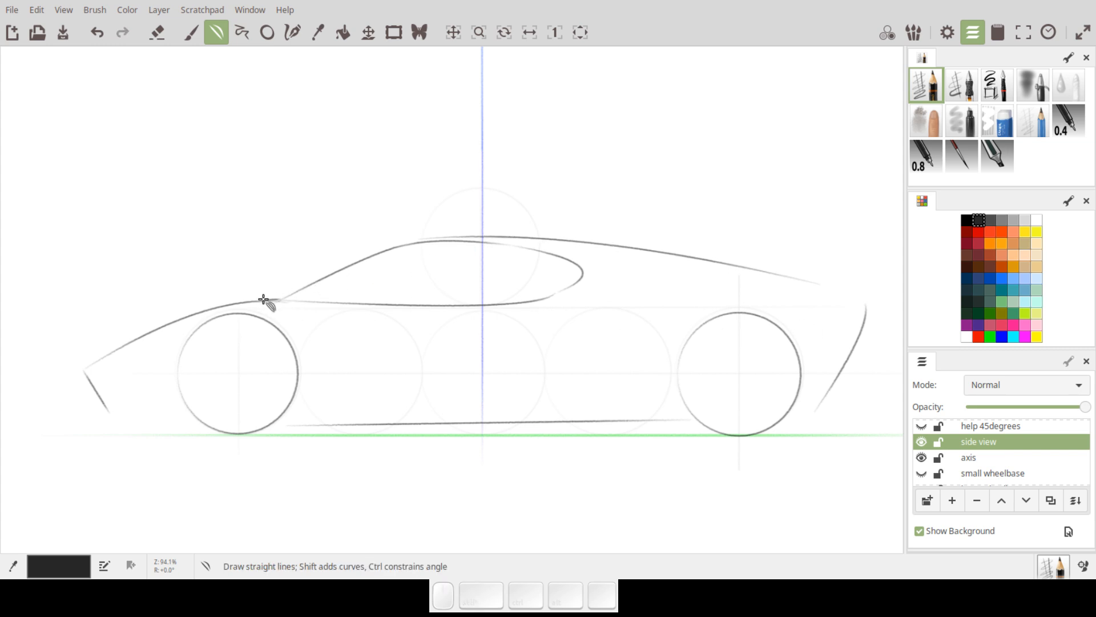
left_click_drag(249, 300, 249, 300)
mouse_move(329, 268)
left_mouse_down()
mouse_move(426, 232)
mouse_move(340, 255)
left_mouse_up()
left_click_drag(315, 298, 369, 258)
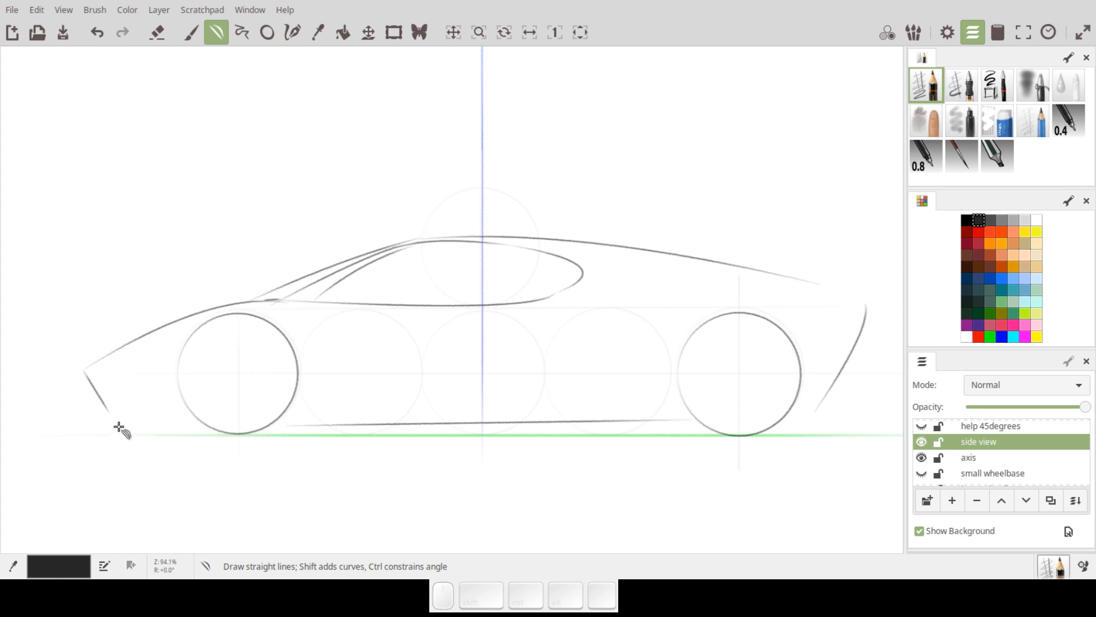
Step: Draw a short horizontal lower line ahead of the front wheel and try a flat shoulder line over the rear wheel
left_click_drag(115, 427, 199, 427)
left_click_drag(604, 298, 838, 295)
left_click_drag(730, 297, 678, 283)
key("ctrl")
key("ctrl+z")
left_click_drag(589, 303, 857, 295)
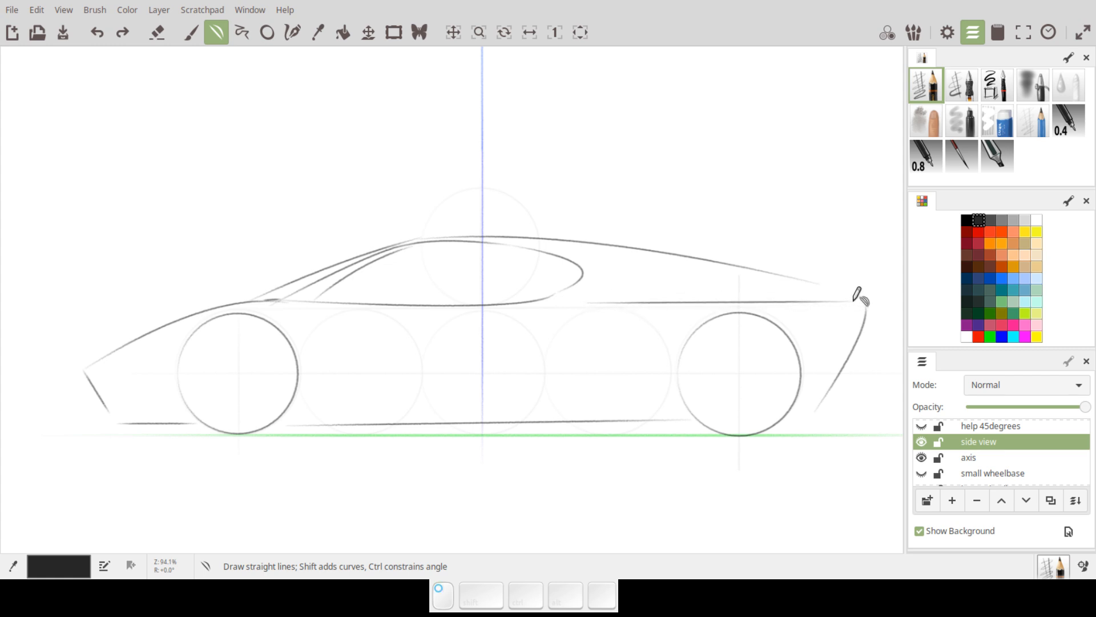
key("shift")
left_click_drag(691, 299, 651, 282)
key("ctrl")
key("ctrl+z")
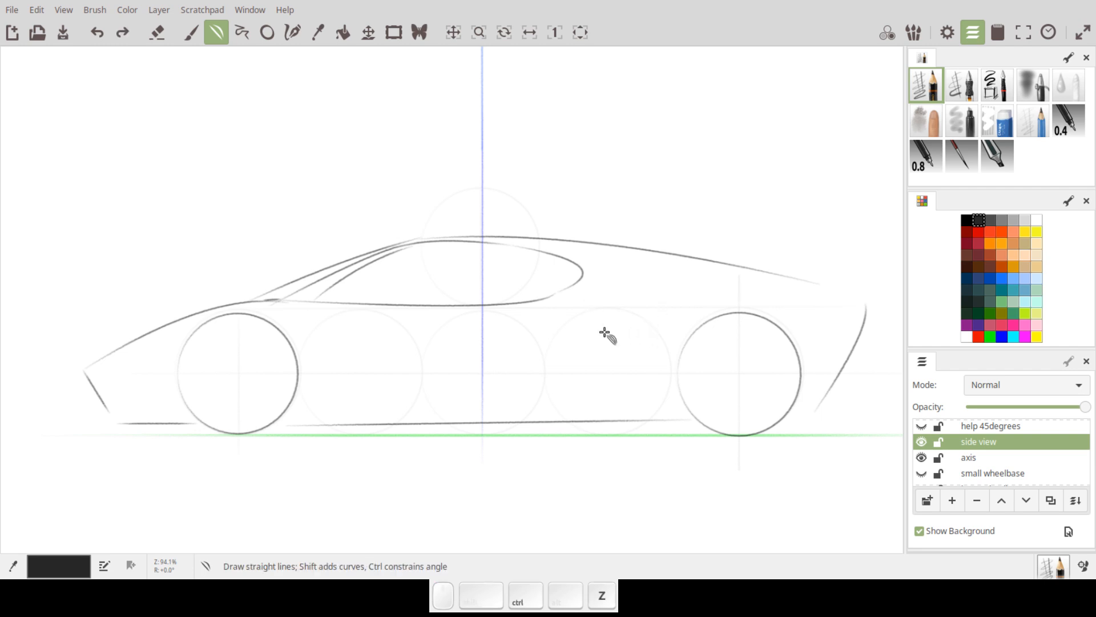
Step: Draw an arched rear fender line rising steeply behind the side window and running over the rear wheel to the tail
left_click_drag(592, 324, 863, 308)
key("shift")
left_click_drag(728, 317, 657, 298)
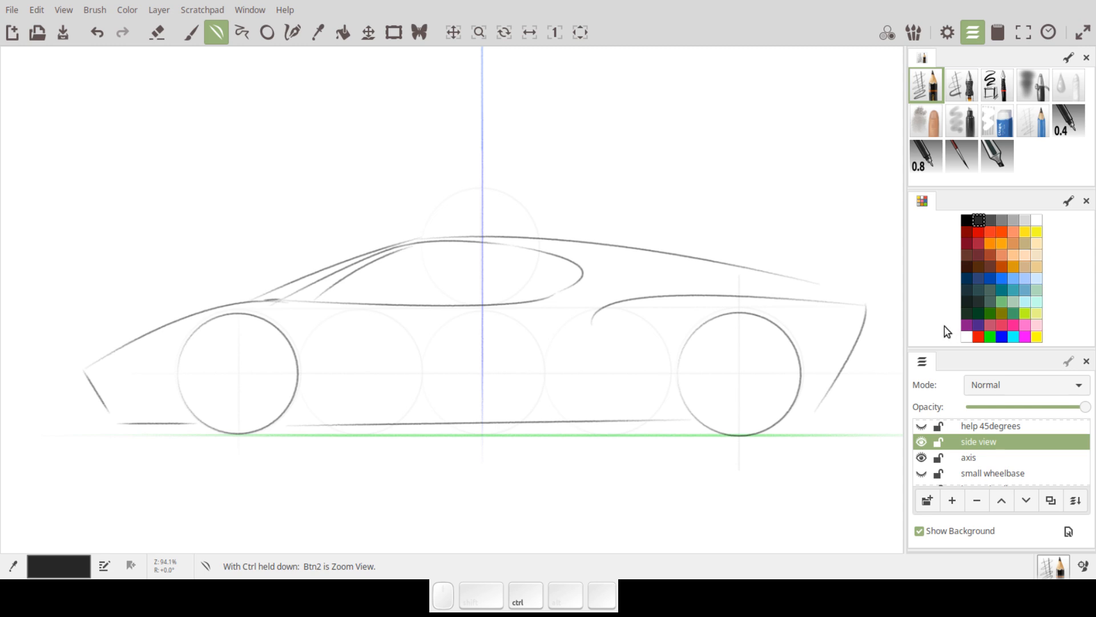
key("ctrl+z")
left_click_drag(572, 314, 853, 307)
left_click_drag(634, 313, 656, 289)
key("ctrl+z")
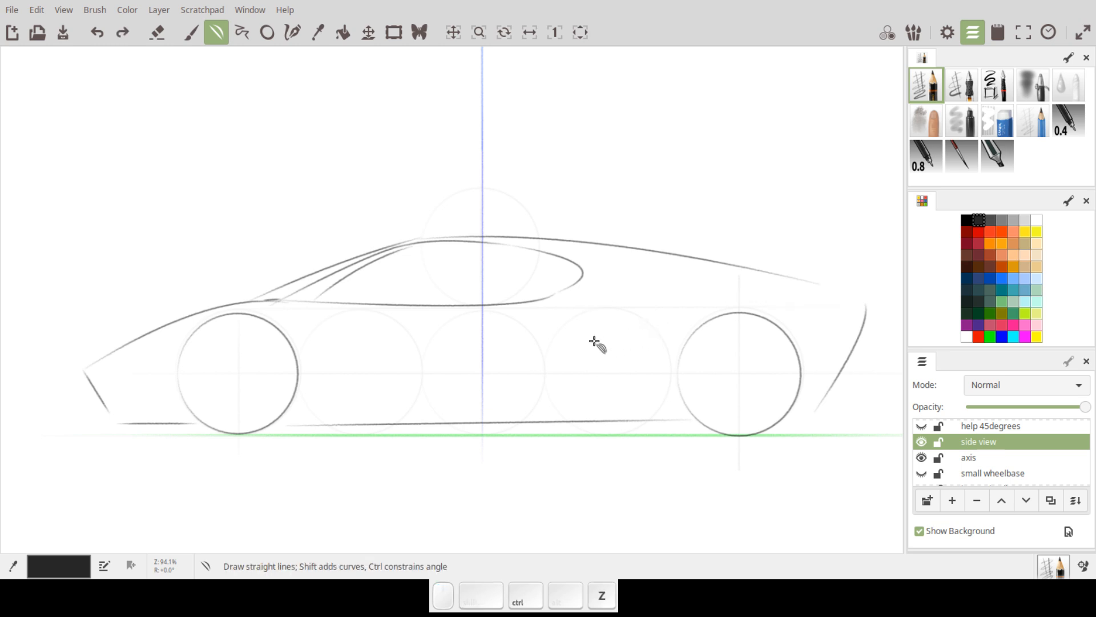
mouse_move(594, 349)
left_mouse_down()
mouse_move(695, 324)
mouse_move(857, 307)
left_mouse_up()
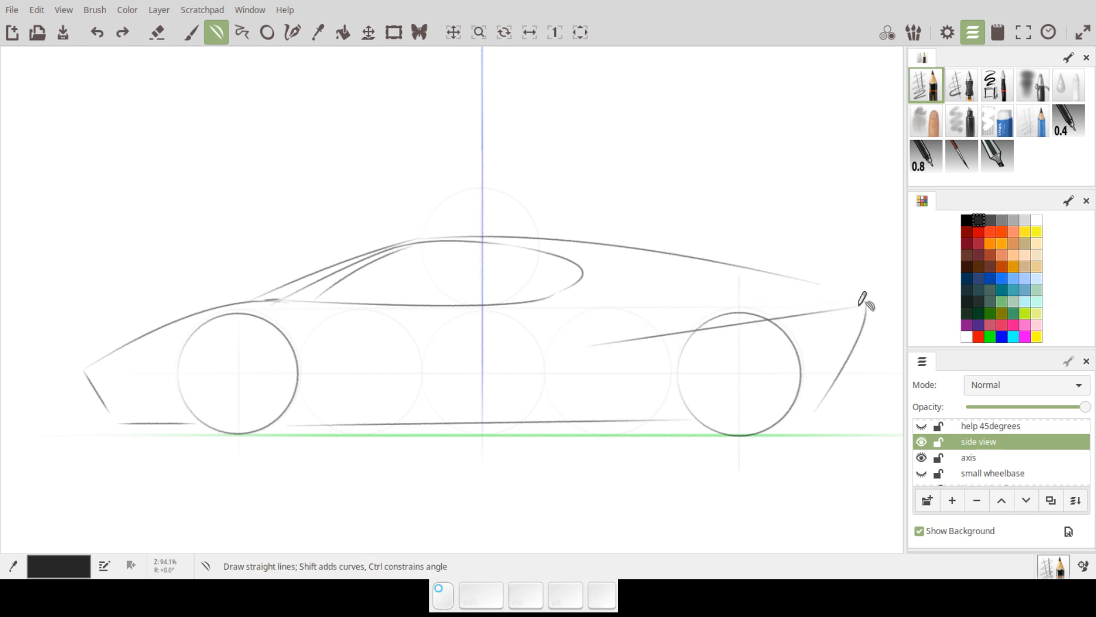
mouse_move(660, 306)
left_mouse_down()
mouse_move(673, 299)
mouse_move(640, 301)
mouse_move(659, 296)
left_mouse_up()
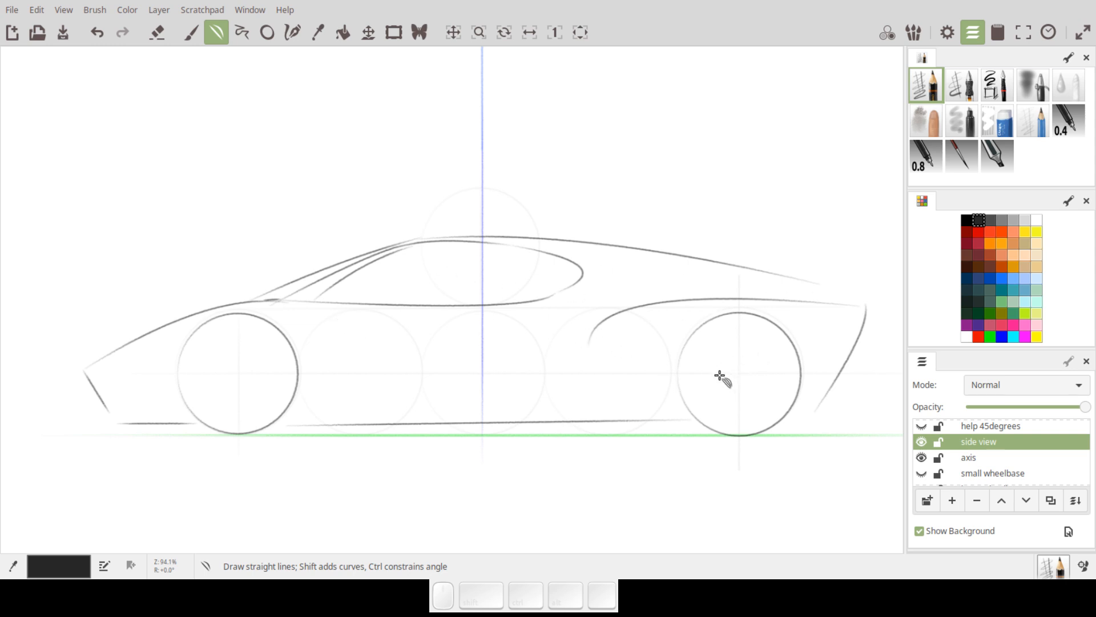
Step: Undo all strokes back to the rear wheel and sill line, and redraw the front wheel circle on its guide
key("ctrl+z")
key("ctrl+z")
key("ctrl+z")
key("ctrl+z")
key("ctrl+z")
key("ctrl+z")
key("ctrl+z")
key("ctrl+z")
key("ctrl+z")
key("ctrl+z")
key("ctrl+z")
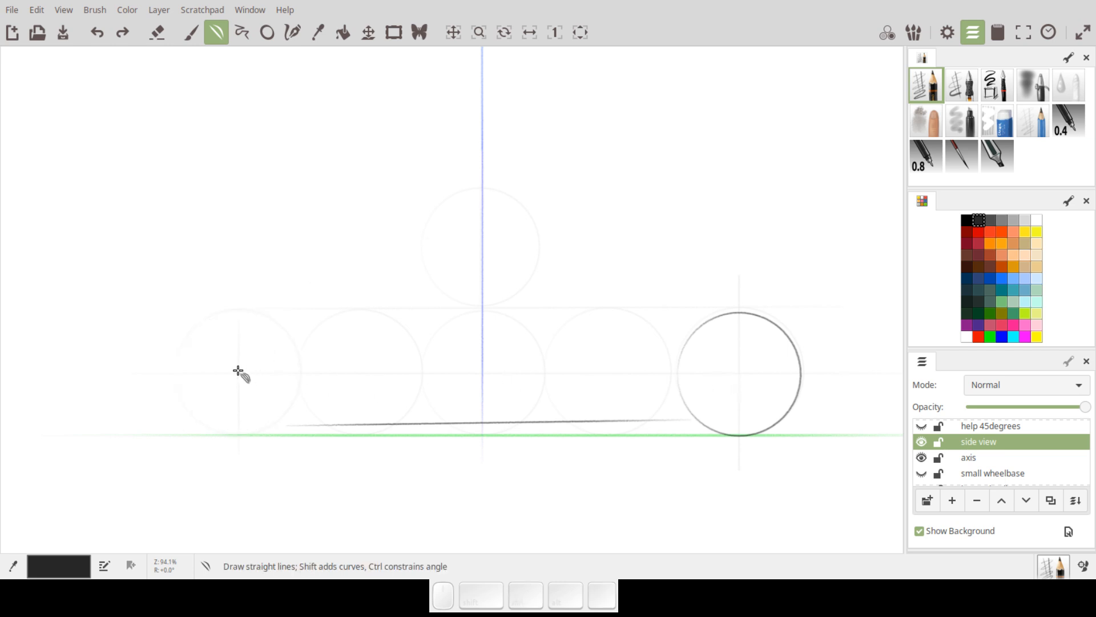
key("o")
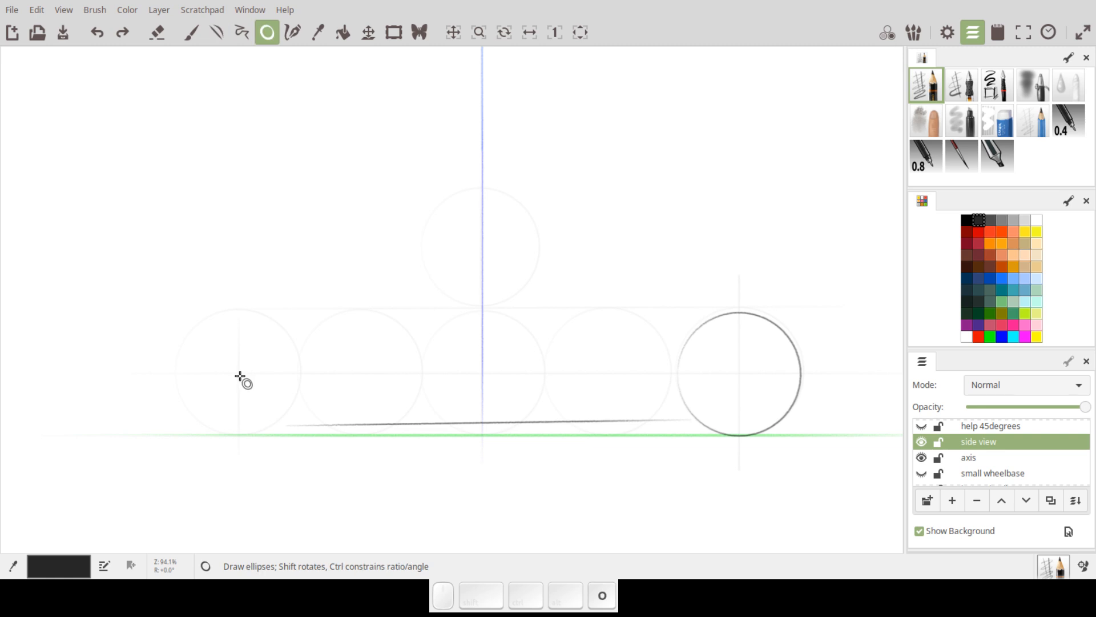
left_click_drag(241, 374, 308, 311)
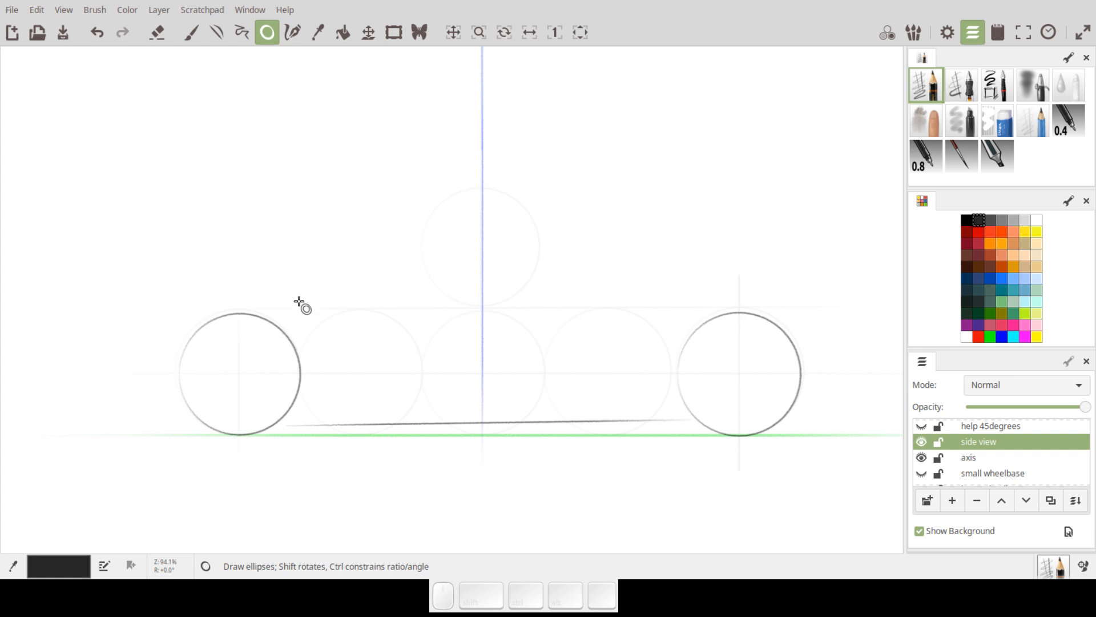
Step: Draw a sloping windshield line above the front wheel and a slightly arched roof line across the centre axis
key("k")
left_click_drag(284, 306, 427, 240)
left_click_drag(369, 265, 565, 242)
left_click_drag(511, 242, 508, 232)
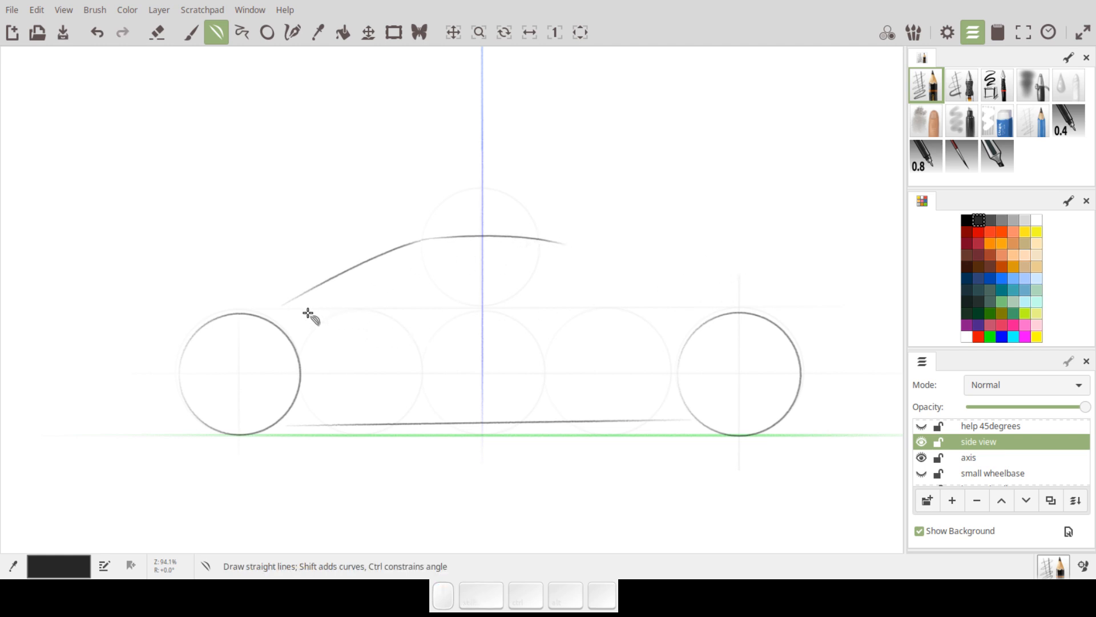
Step: Draw a second line just above the sill between the wheels and an inner roof line just under the roof
left_click_drag(305, 414, 674, 409)
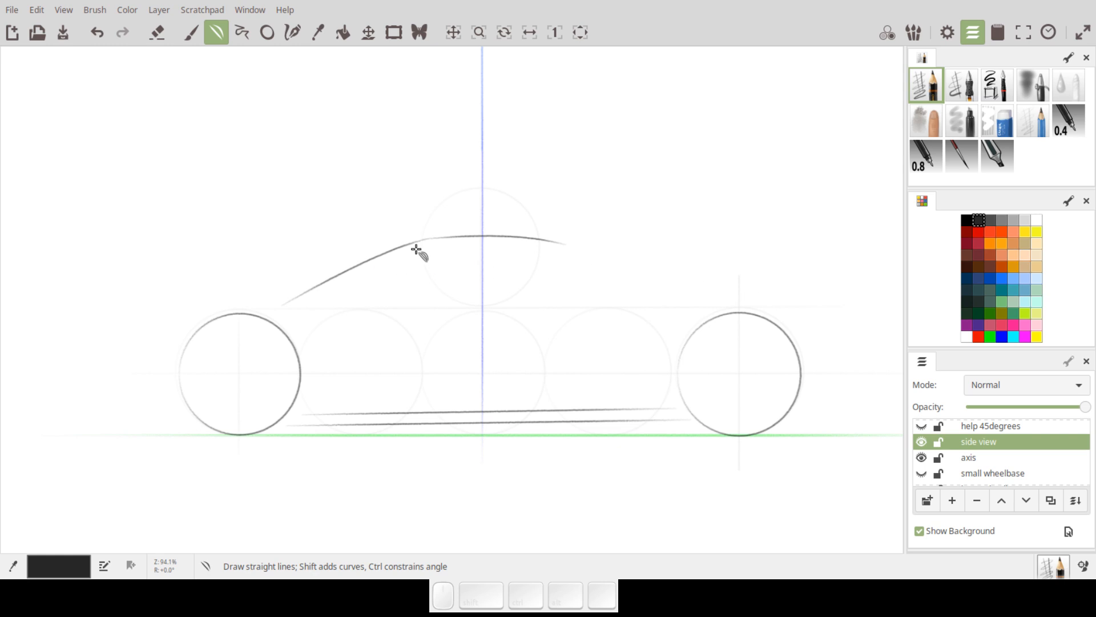
left_click_drag(278, 290, 267, 301)
left_click_drag(314, 307, 318, 305)
key("ctrl")
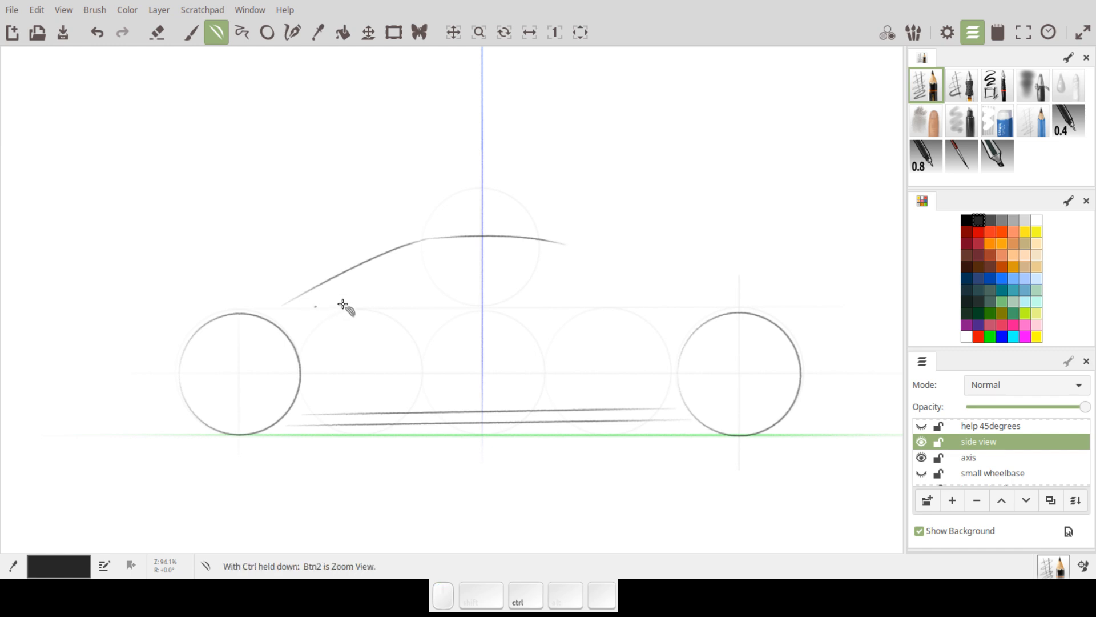
key("ctrl+z")
mouse_move(433, 244)
left_mouse_down()
mouse_move(571, 239)
mouse_move(497, 235)
left_mouse_up()
key("shift")
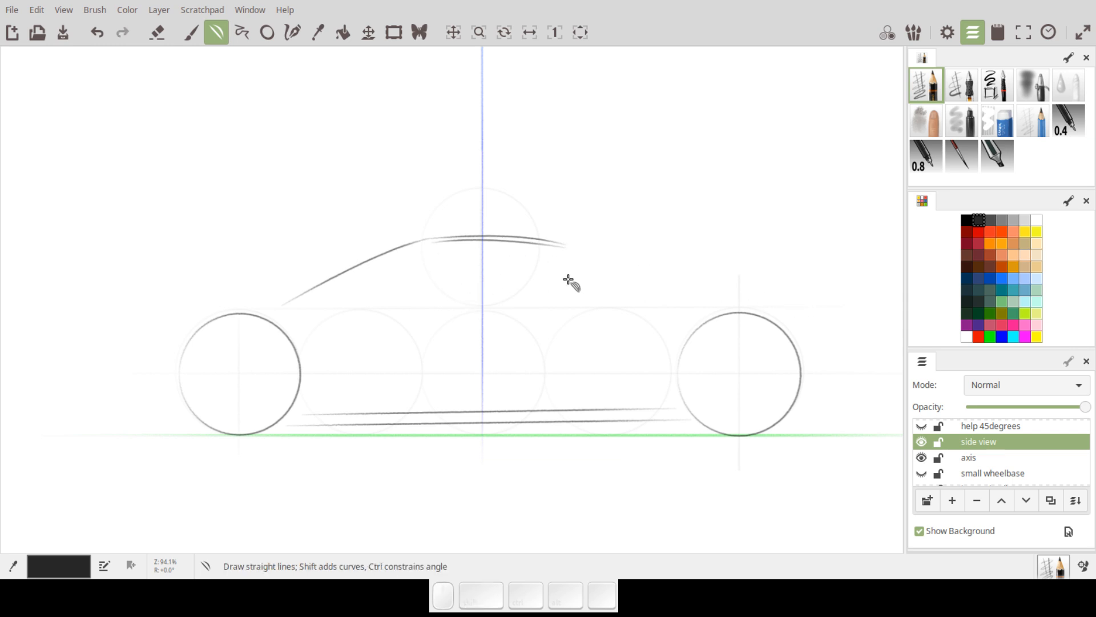
Step: Draw a curved rear pillar line from the end of the roof down to the sill ahead of the rear wheel
mouse_move(561, 246)
left_mouse_down()
mouse_move(582, 253)
mouse_move(665, 405)
left_mouse_up()
key("shift")
left_click_drag(589, 282, 610, 287)
Step: Draw an S-curved beltline from above the front wheel to the rear pillar, and a curved hood line down to the nose
left_click_drag(239, 307, 608, 307)
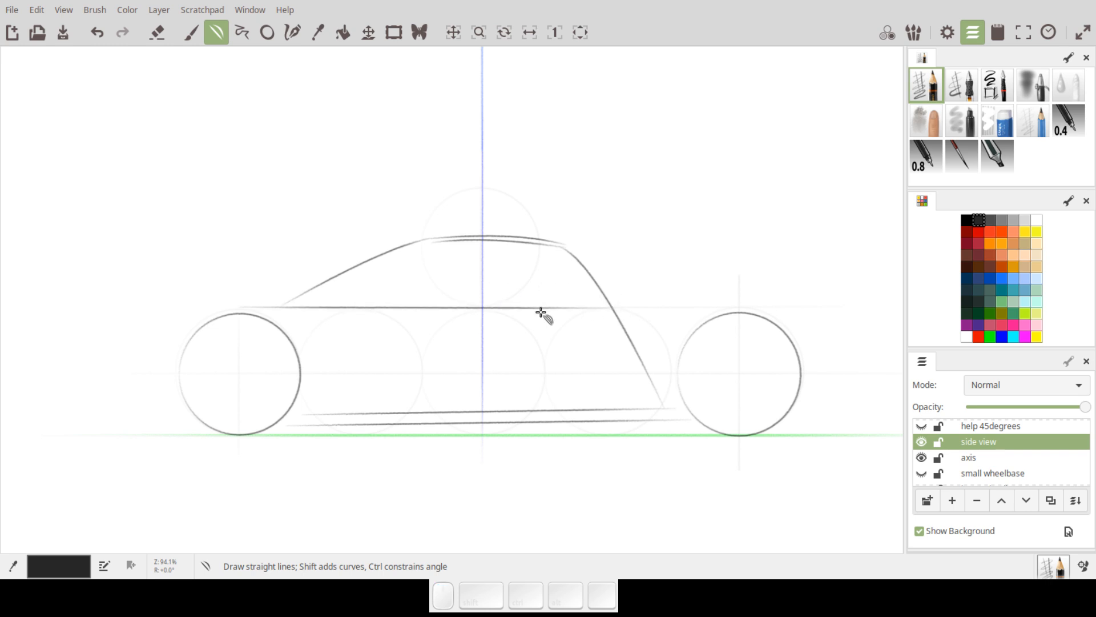
key("shift")
left_click_drag(290, 307, 364, 294)
key("ctrl")
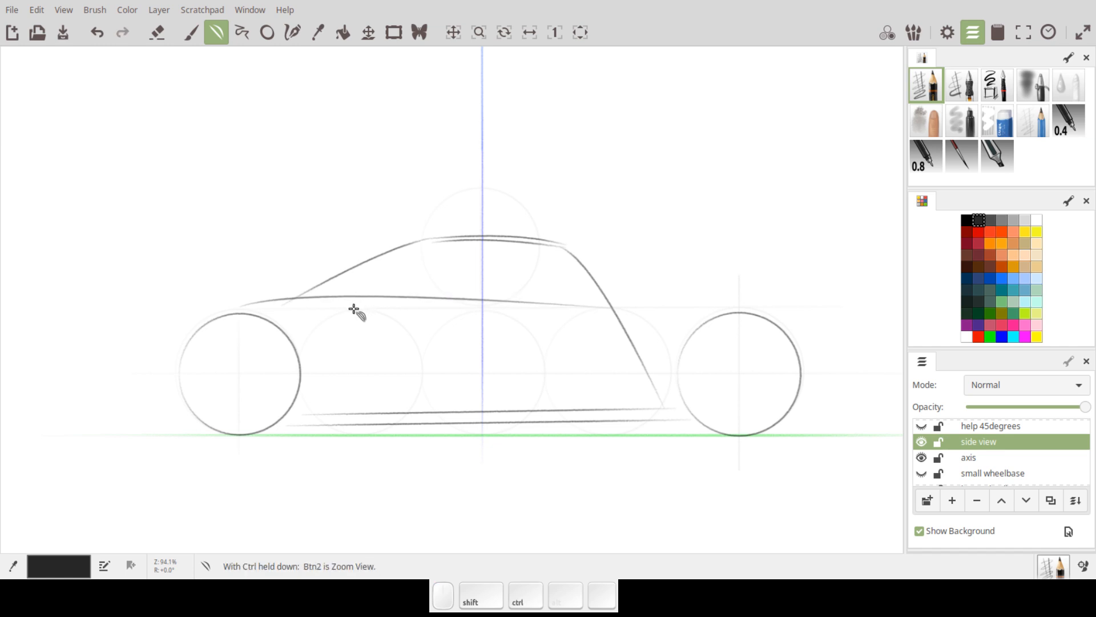
key("shift")
mouse_move(546, 304)
left_mouse_down()
mouse_move(570, 315)
mouse_move(539, 309)
left_mouse_up()
key("ctrl")
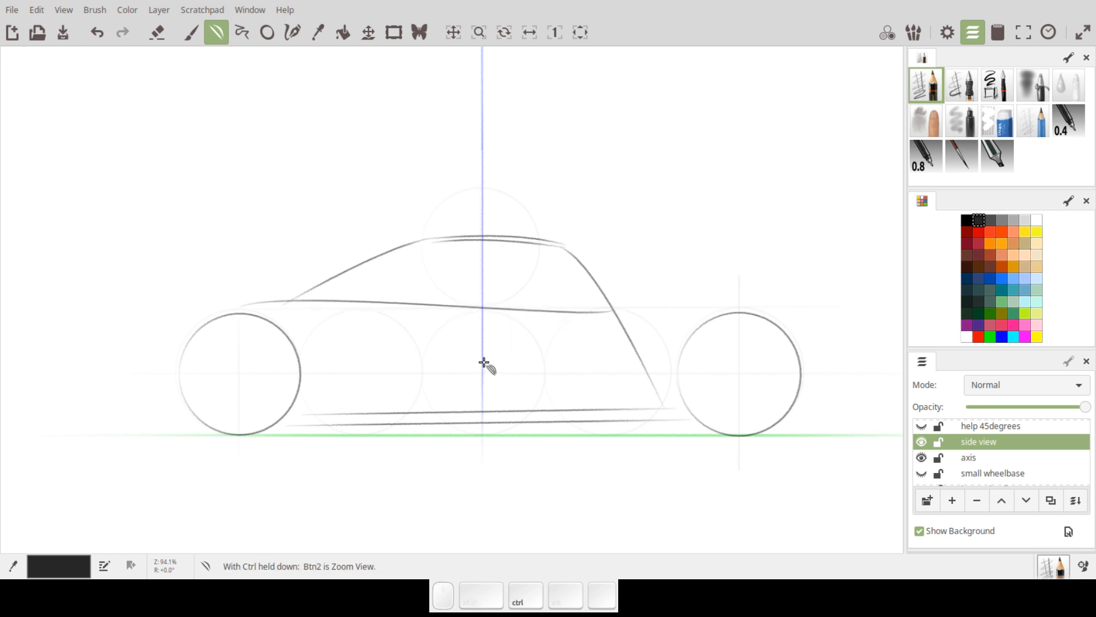
left_click_drag(245, 305, 197, 316)
key("shift")
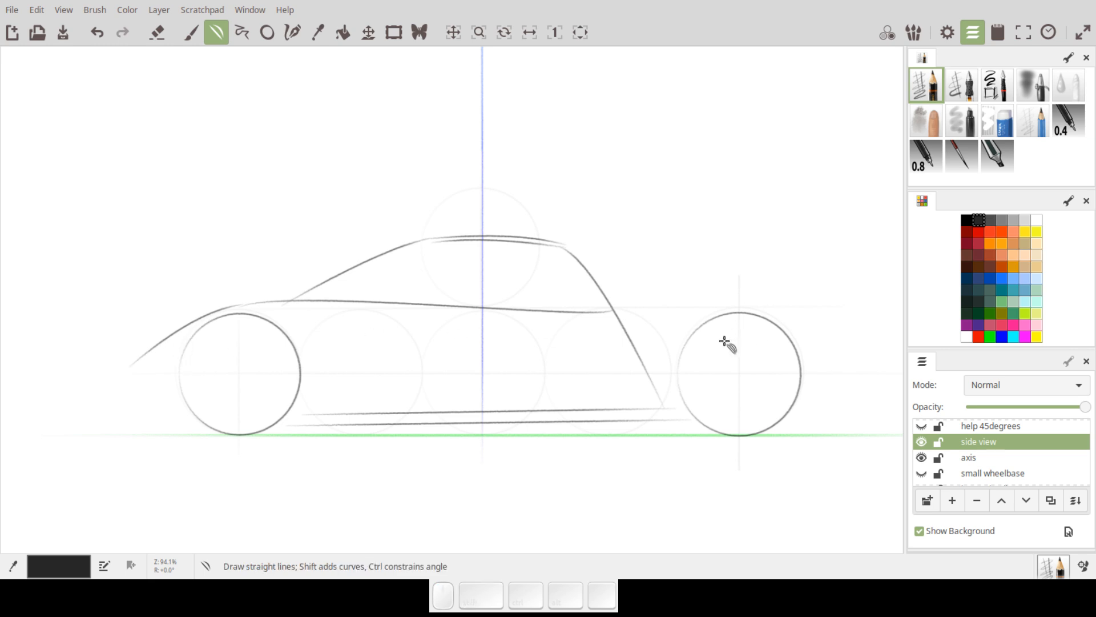
Step: Undo the hood, beltline, rear pillar, inner roof, upper sill and roof strokes, back to the windshield line
key("ctrl+z")
key("ctrl+z")
key("ctrl+z")
key("ctrl+z")
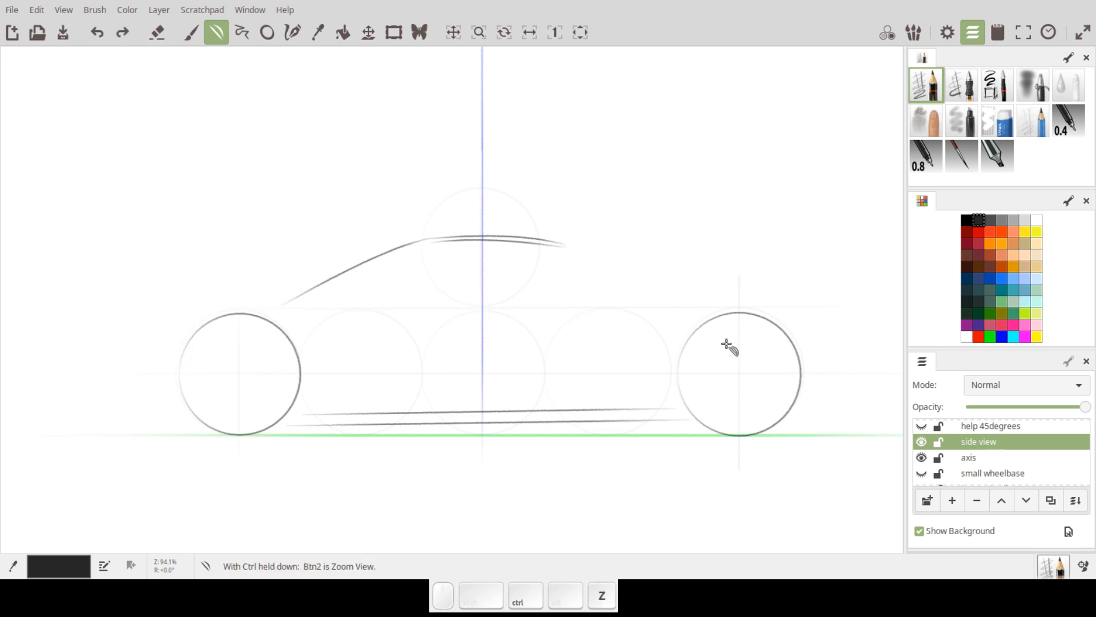
key("ctrl+z")
key("ctrl+z")
key("ctrl+z")
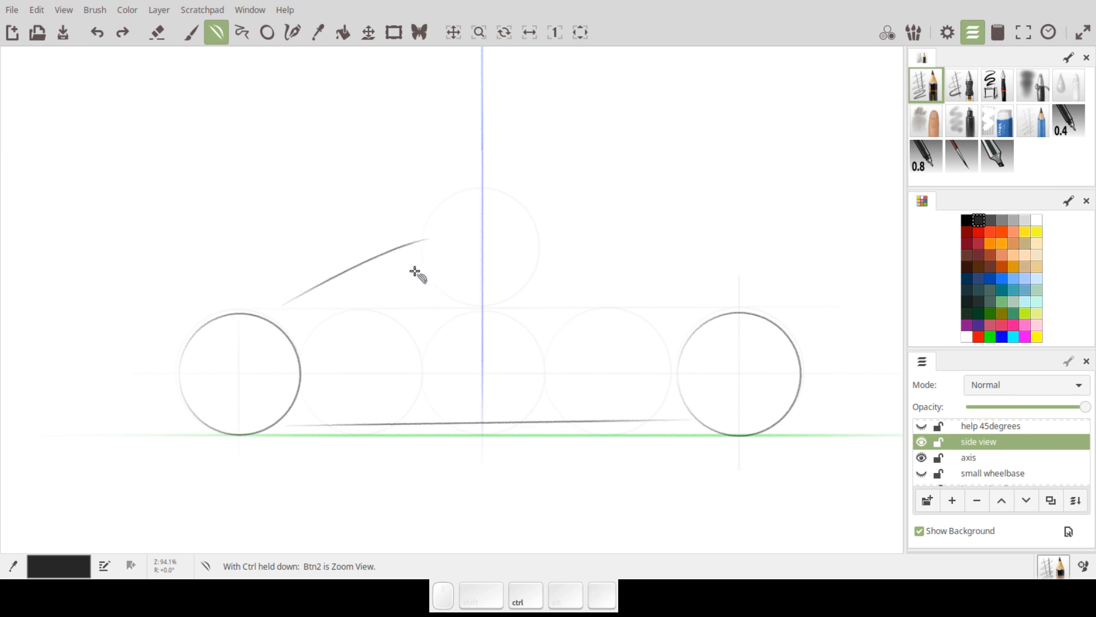
Step: Draw a low windshield and roof as one continuous curve from behind the front wheel's top to just ahead of the rear wheel
mouse_move(281, 302)
left_mouse_down()
mouse_move(433, 244)
mouse_move(383, 266)
mouse_move(375, 250)
mouse_move(379, 262)
mouse_move(563, 248)
mouse_move(649, 252)
mouse_move(640, 258)
left_mouse_up()
left_click_drag(514, 254, 510, 252)
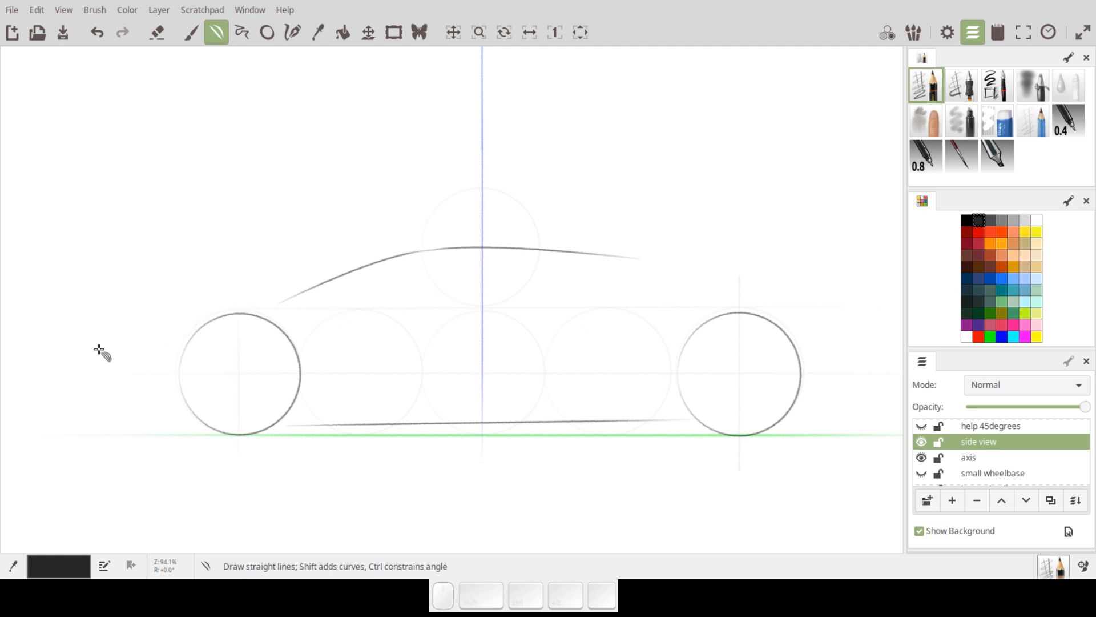
Step: Draw a long curved hood line over the front wheel to the windshield base, and try a near-vertical nose line
left_click_drag(68, 359, 209, 303)
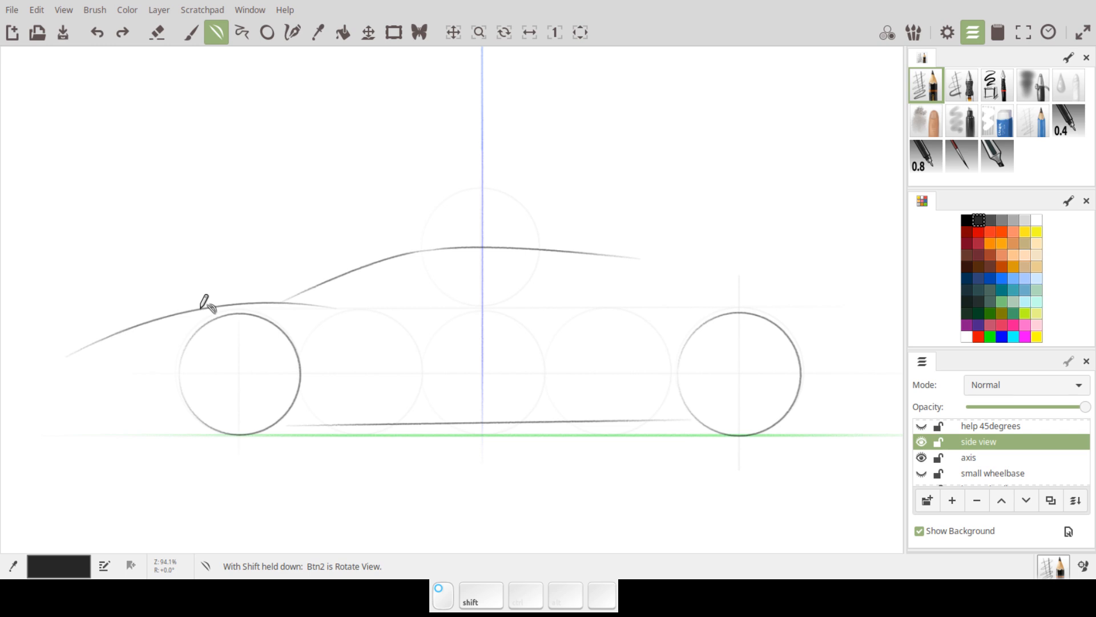
left_click_drag(199, 308, 197, 313)
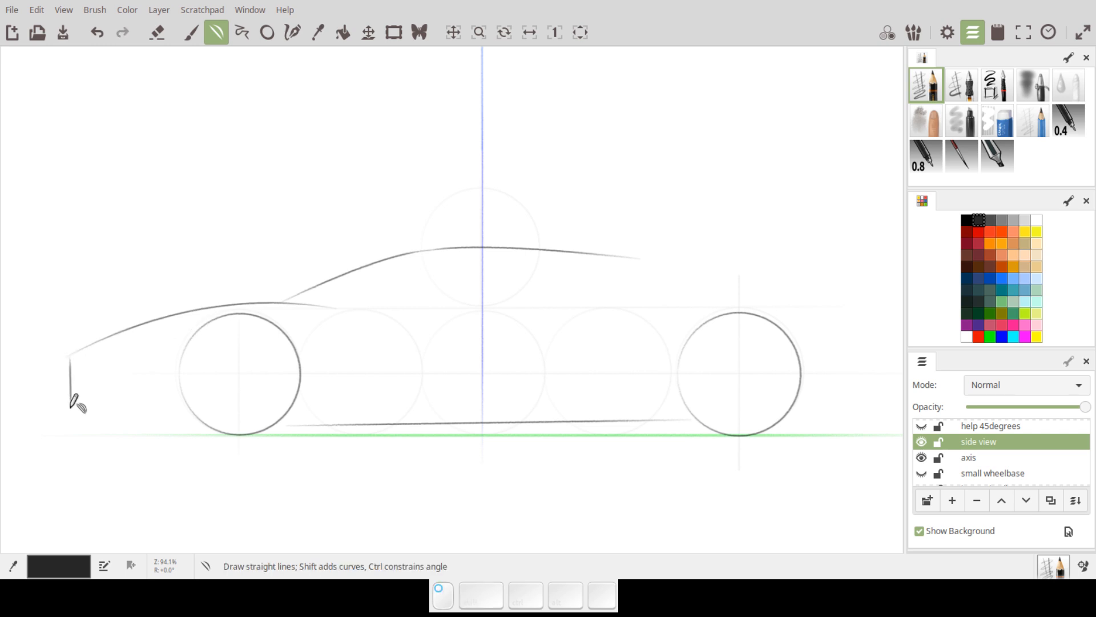
mouse_move(73, 406)
left_mouse_down()
mouse_move(156, 420)
mouse_move(38, 407)
mouse_move(61, 361)
mouse_move(113, 423)
mouse_move(67, 417)
left_mouse_up()
key("ctrl+z")
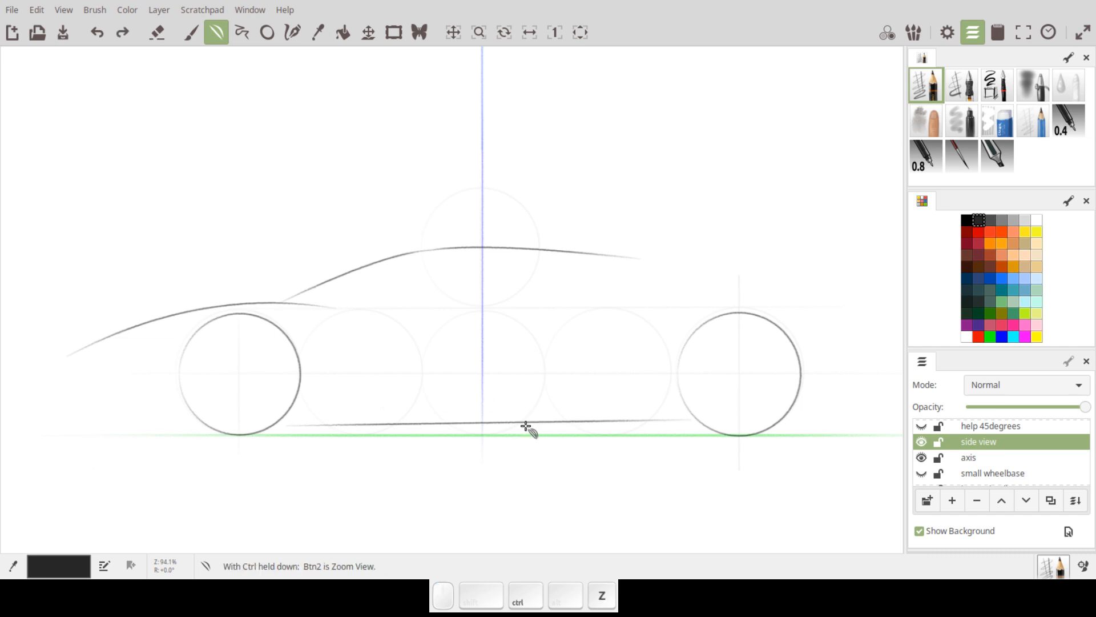
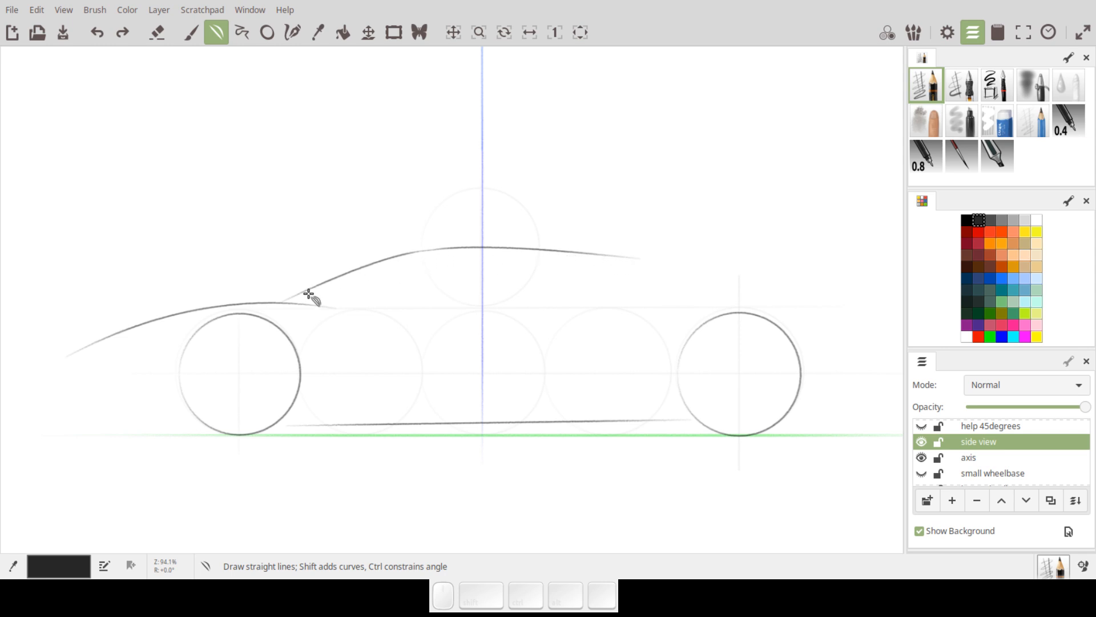
Step: Draw the side window's curved front edge, its top line with a rounded rear corner, and a forward-slanting rear edge
left_click_drag(286, 301, 430, 255)
key("ctrl+z")
mouse_move(337, 307)
left_mouse_down()
mouse_move(429, 252)
mouse_move(385, 266)
left_mouse_up()
mouse_move(389, 260)
left_mouse_down()
mouse_move(531, 258)
mouse_move(495, 247)
mouse_move(470, 251)
mouse_move(558, 264)
mouse_move(554, 277)
mouse_move(541, 256)
mouse_move(553, 256)
mouse_move(562, 279)
mouse_move(514, 256)
mouse_move(558, 274)
mouse_move(540, 262)
mouse_move(554, 261)
left_mouse_up()
key("shift")
key("shift")
key("ctrl")
key("ctrl+z")
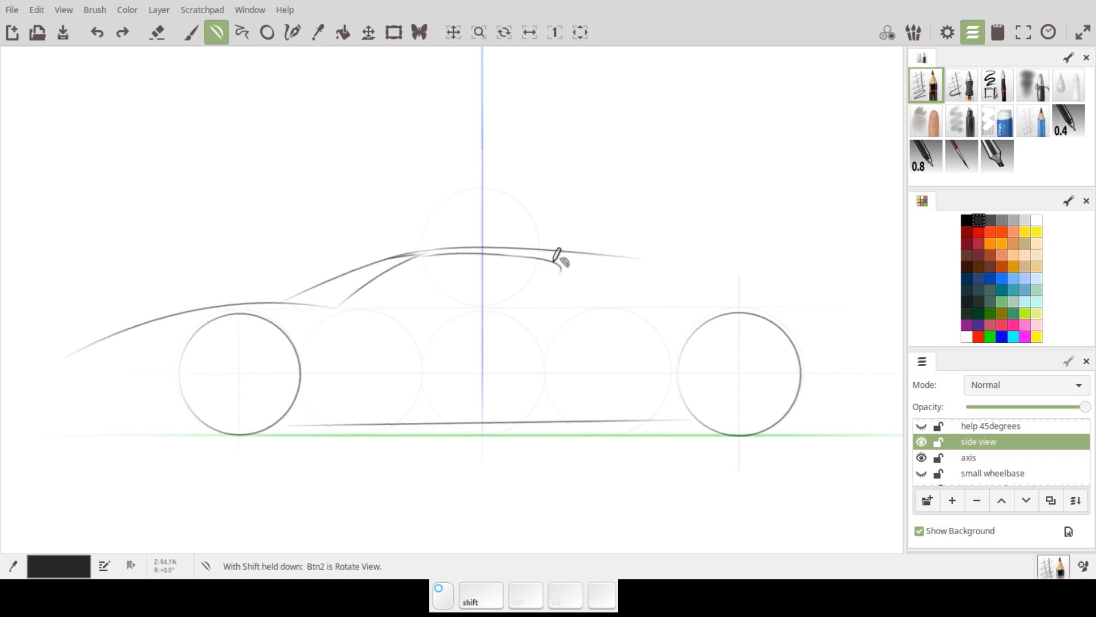
mouse_move(559, 271)
left_mouse_down()
mouse_move(528, 305)
mouse_move(547, 288)
left_mouse_up()
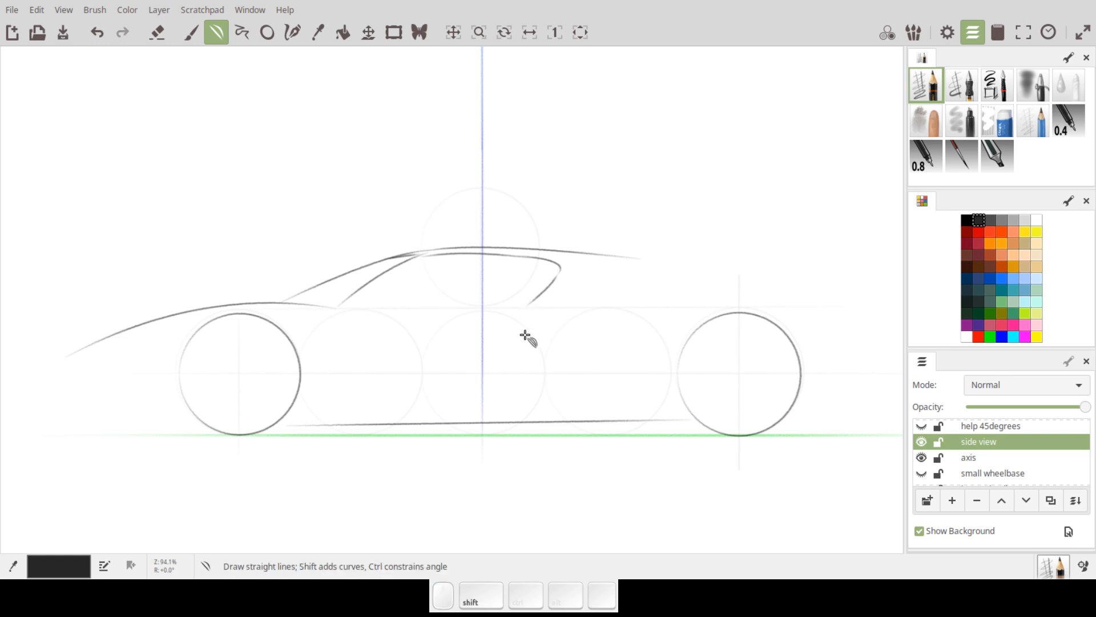
Step: Undo the side window and hood strokes, back to the low windshield and roof curve
key("ctrl+z")
key("ctrl+z")
key("ctrl+z")
key("ctrl+z")
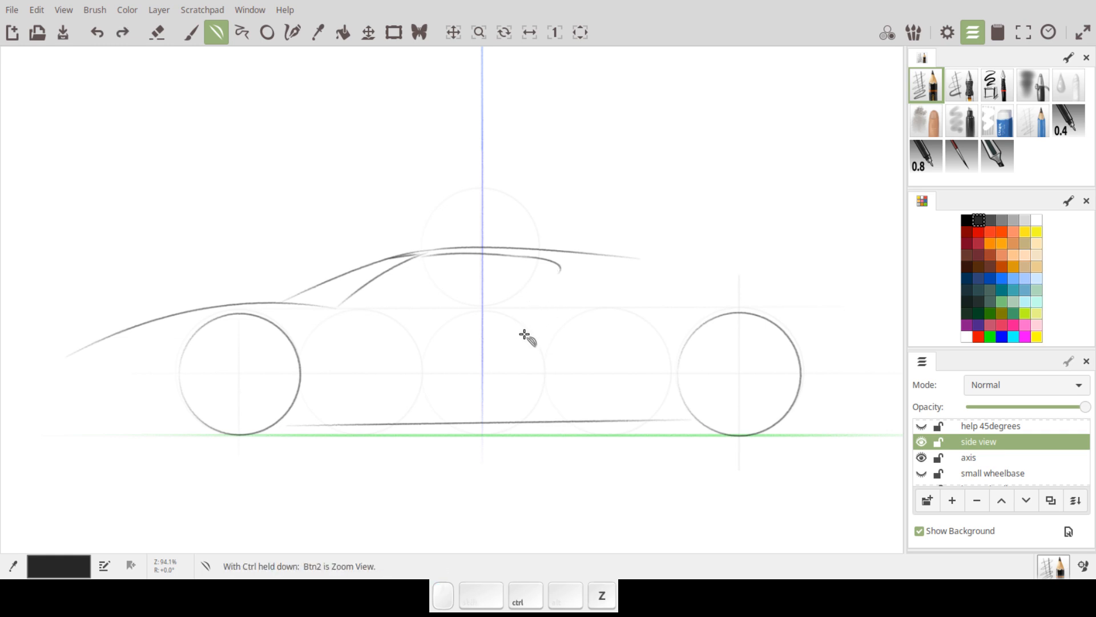
key("ctrl+z")
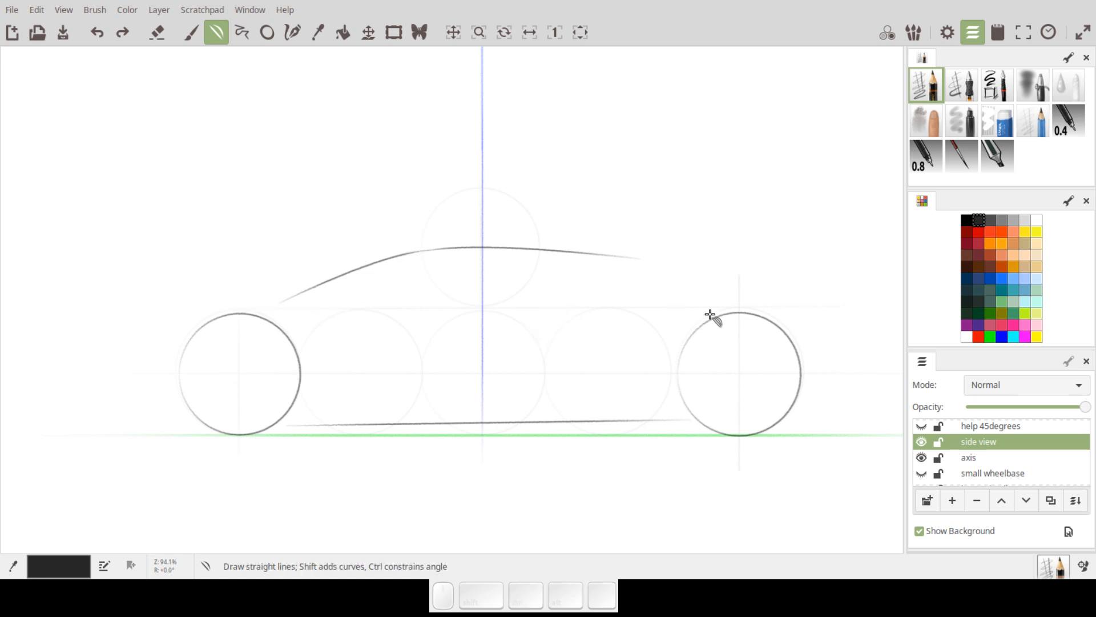
Step: Draw a long, gently arched beltline rising from behind the front wheel and passing over the rear wheel to the tail
left_click_drag(334, 319, 817, 294)
left_click_drag(671, 299, 617, 288)
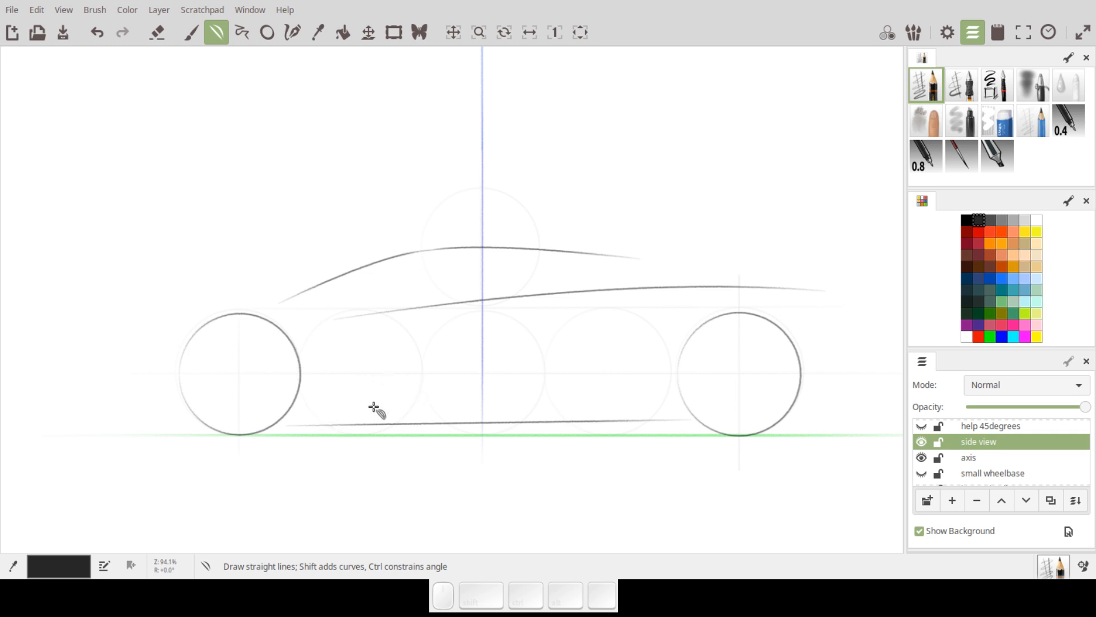
Step: Draw a body-side line rising from behind the front wheel, rounding over ahead of the rear wheel and curving back towards the sill
mouse_move(326, 418)
left_mouse_down()
mouse_move(635, 367)
mouse_move(668, 349)
left_mouse_up()
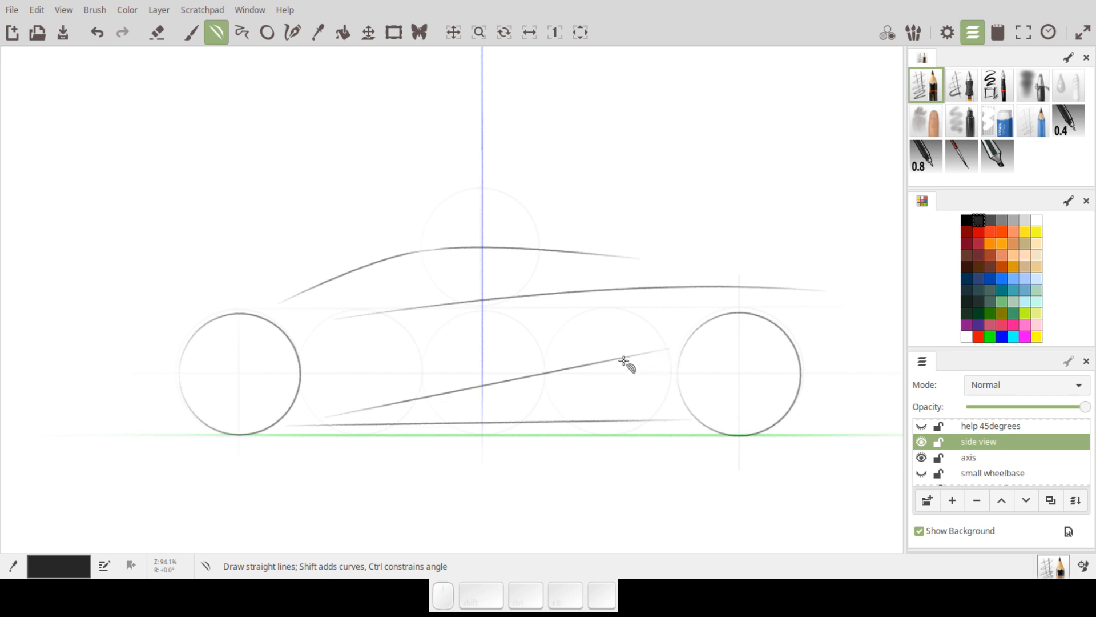
mouse_move(620, 356)
left_mouse_down()
mouse_move(583, 334)
mouse_move(563, 350)
left_mouse_up()
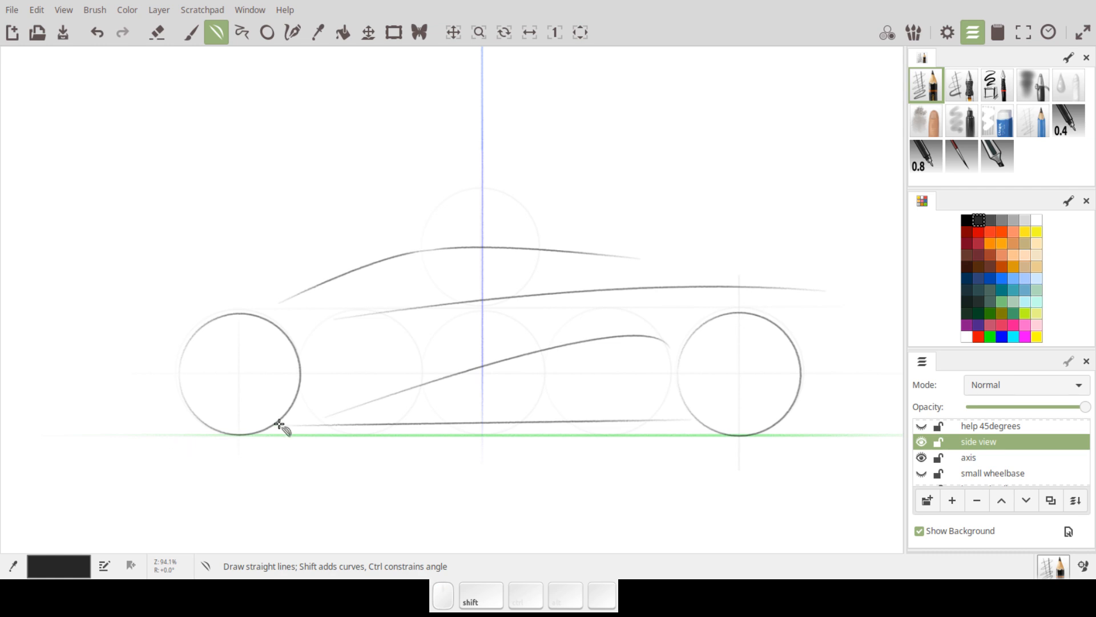
mouse_move(667, 345)
left_mouse_down()
mouse_move(633, 379)
mouse_move(571, 411)
left_mouse_up()
left_click_drag(623, 378, 638, 403)
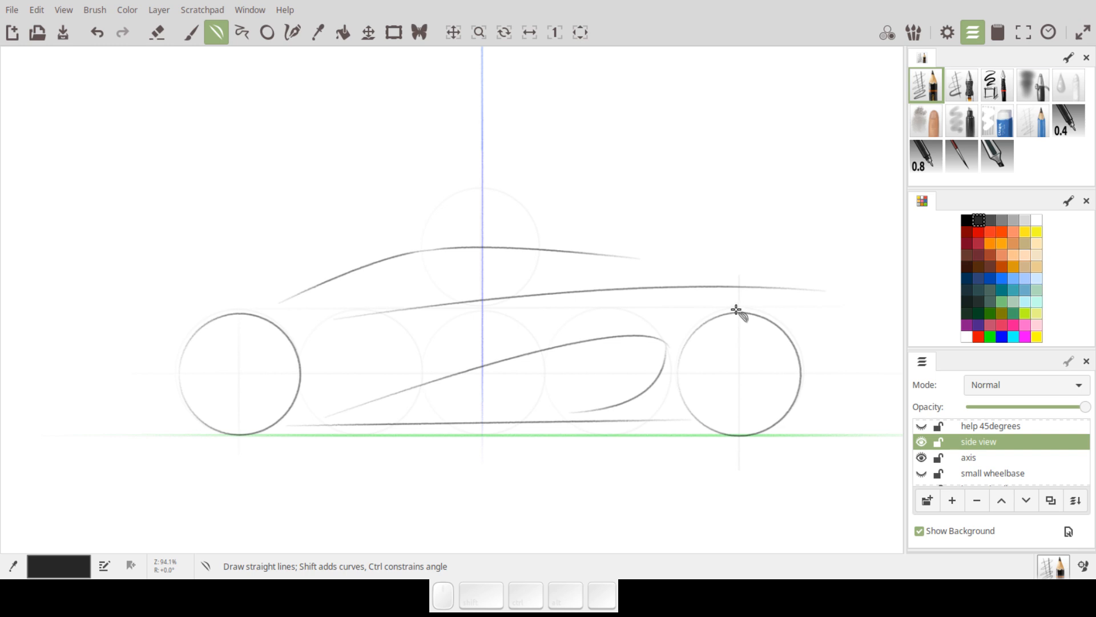
Step: Undo the rear return curve of the body-side shape and redraw it shorter and steeper, ending just above the sill
key("ctrl")
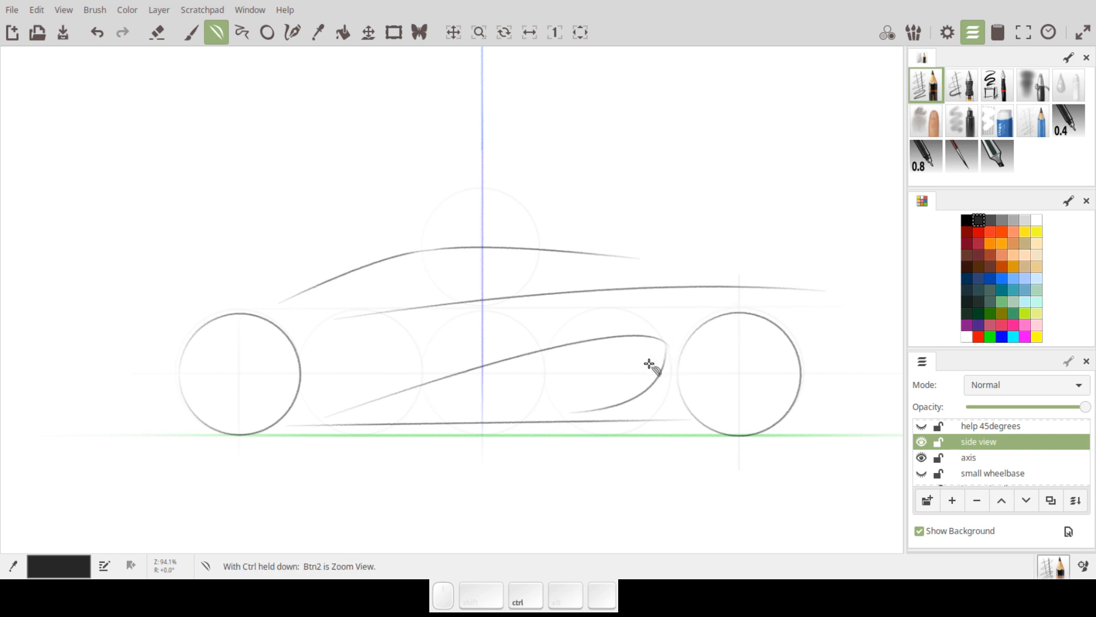
key("ctrl+z")
left_click_drag(666, 344, 614, 411)
key("shift")
left_click_drag(653, 372, 657, 391)
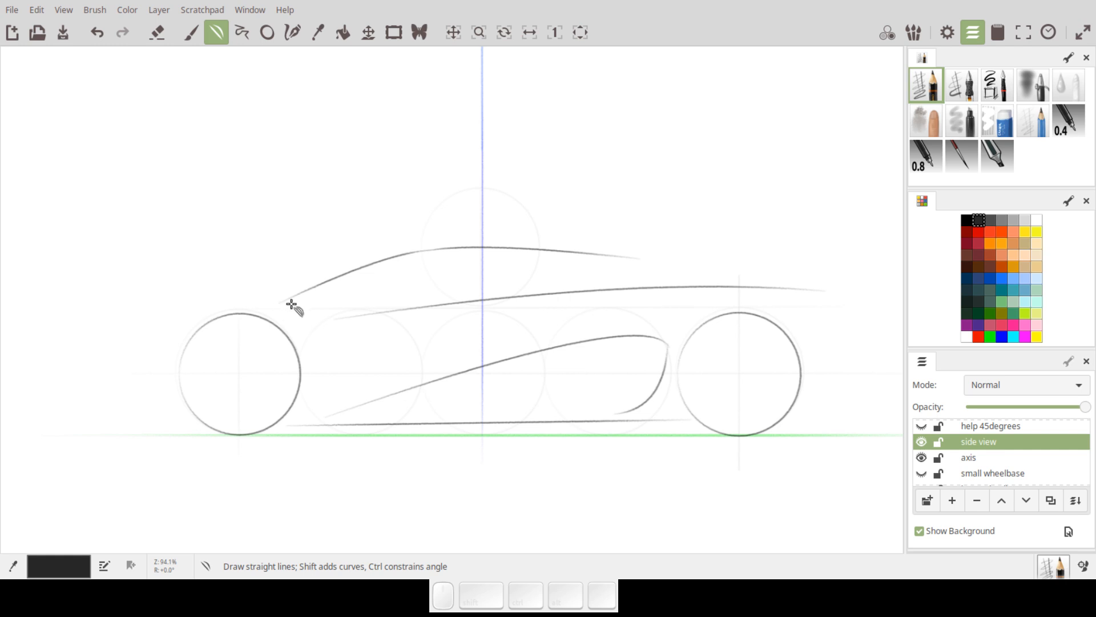
Step: Draw the front fender line from the beltline over the front wheel to a pointed nose, adding a straight, rearward-slanting front edge
left_click_drag(238, 297, 407, 308)
key("shift")
mouse_move(318, 306)
left_mouse_down()
mouse_move(318, 288)
mouse_move(304, 305)
mouse_move(314, 309)
left_mouse_up()
mouse_move(156, 332)
left_mouse_down()
mouse_move(283, 293)
mouse_move(253, 308)
mouse_move(220, 302)
left_mouse_up()
key("shift")
left_click_drag(178, 311, 113, 347)
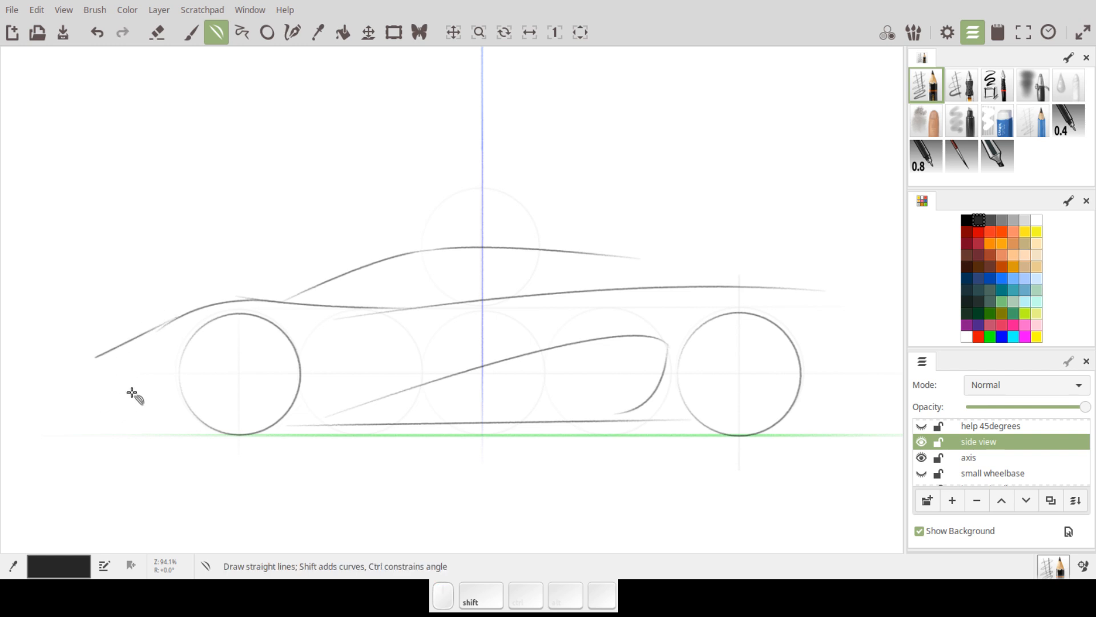
left_click_drag(95, 360, 121, 419)
Step: Draw a rising crease that merges into the beltline behind the front wheel, and a short arched window line under the roof
mouse_move(316, 346)
left_mouse_down()
mouse_move(582, 286)
mouse_move(473, 309)
left_mouse_up()
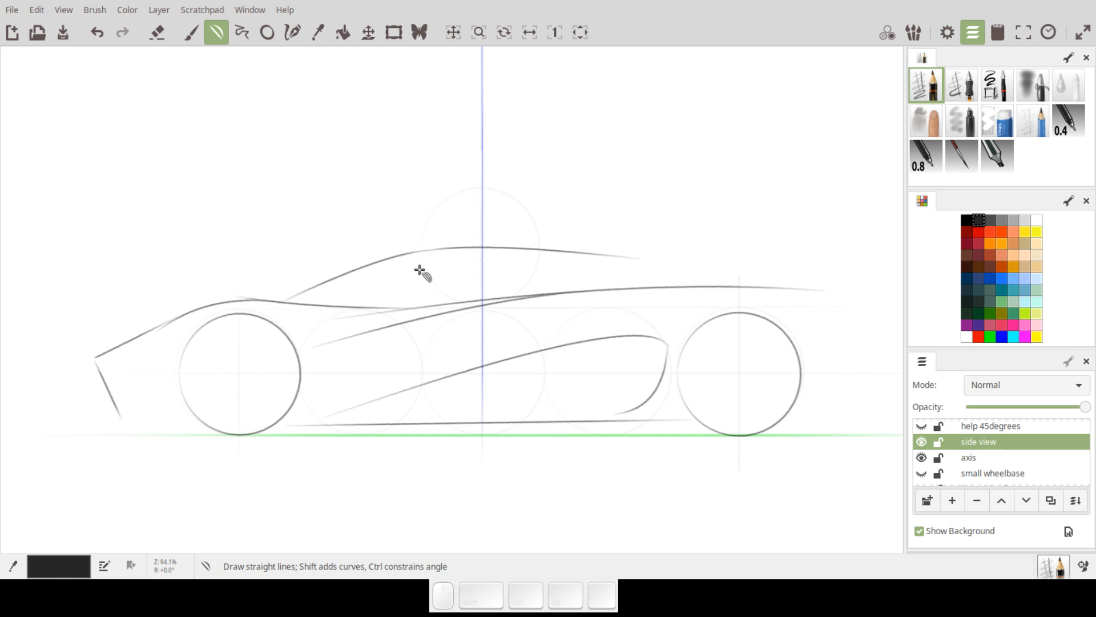
mouse_move(416, 258)
left_mouse_down()
mouse_move(534, 255)
mouse_move(472, 243)
left_mouse_up()
key("shift")
Step: Draw the tail outline sweeping down behind the rear wheel, with a curved lower edge running back in towards the wheel
mouse_move(792, 289)
left_mouse_down()
mouse_move(829, 322)
mouse_move(827, 293)
mouse_move(805, 296)
mouse_move(837, 319)
mouse_move(853, 365)
mouse_move(851, 330)
left_mouse_up()
key("shift")
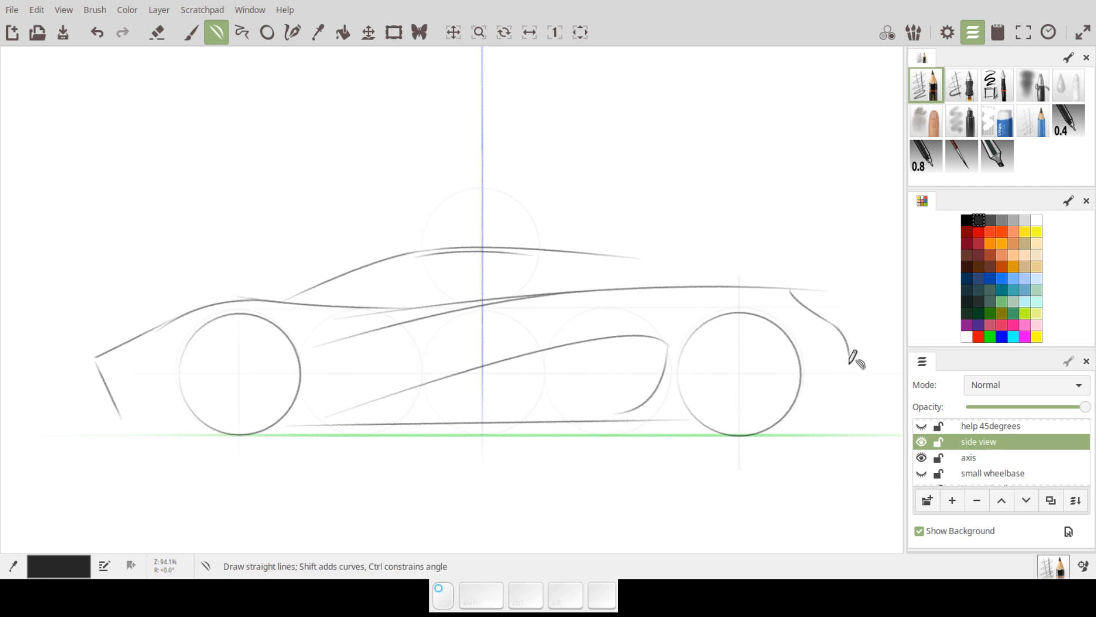
left_click_drag(832, 375, 798, 410)
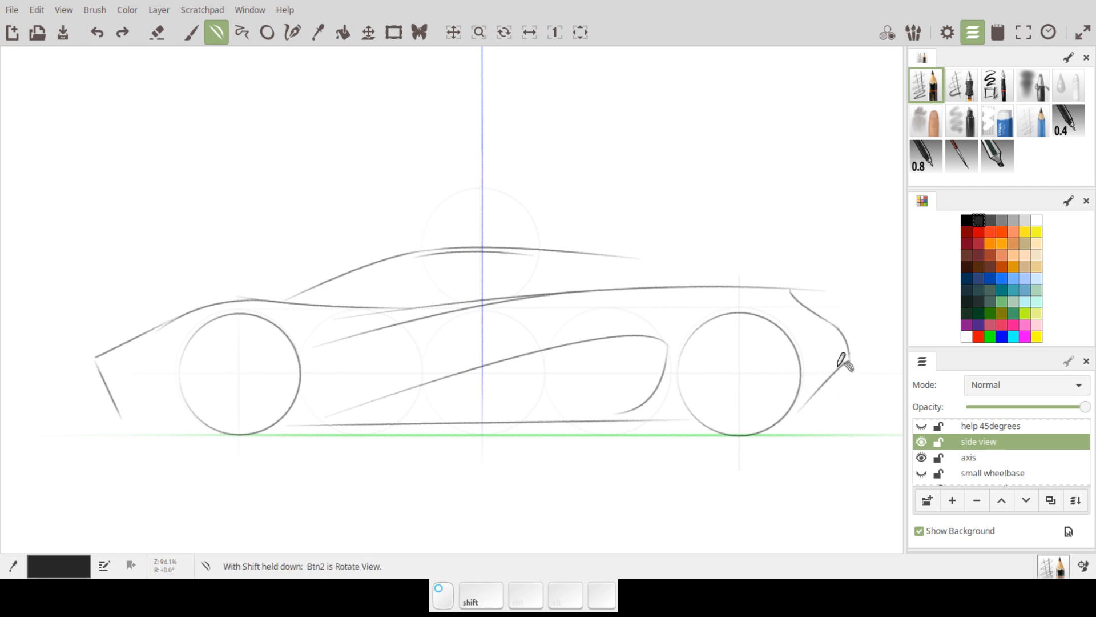
left_click_drag(835, 356, 810, 384)
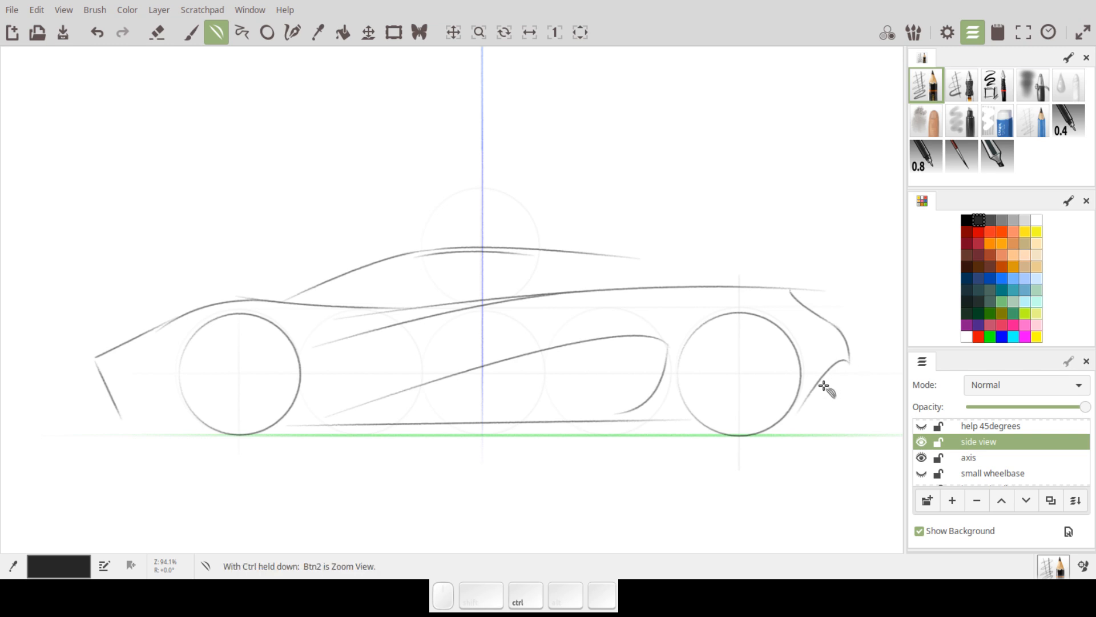
Step: Undo the lower tail strokes and redraw a slightly shorter rounded rear end with a hooked lower edge
key("ctrl+z")
mouse_move(831, 323)
left_mouse_down()
mouse_move(855, 339)
mouse_move(853, 357)
mouse_move(849, 332)
mouse_move(839, 362)
left_mouse_up()
key("shift")
key("ctrl")
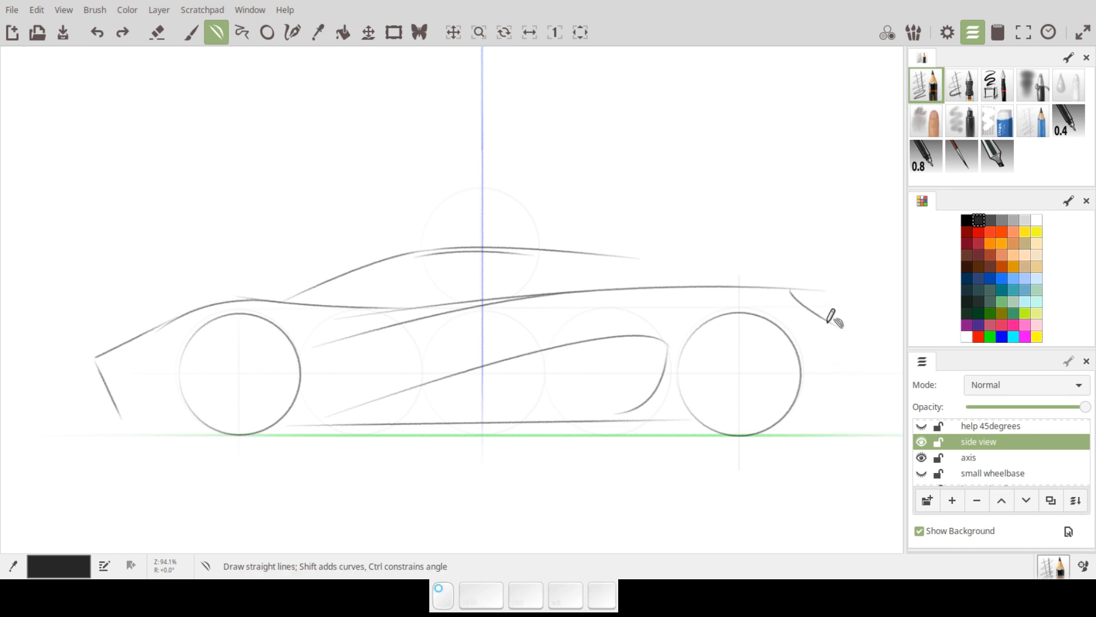
key("shift")
left_click_drag(847, 335, 847, 354)
left_click_drag(845, 354, 806, 408)
mouse_move(834, 374)
left_mouse_down()
mouse_move(839, 359)
mouse_move(815, 386)
mouse_move(824, 383)
left_mouse_up()
Step: Extend the roofline with a long, gently bowed fastback curve down to the tail above the rear wheel
left_click_drag(567, 252, 810, 296)
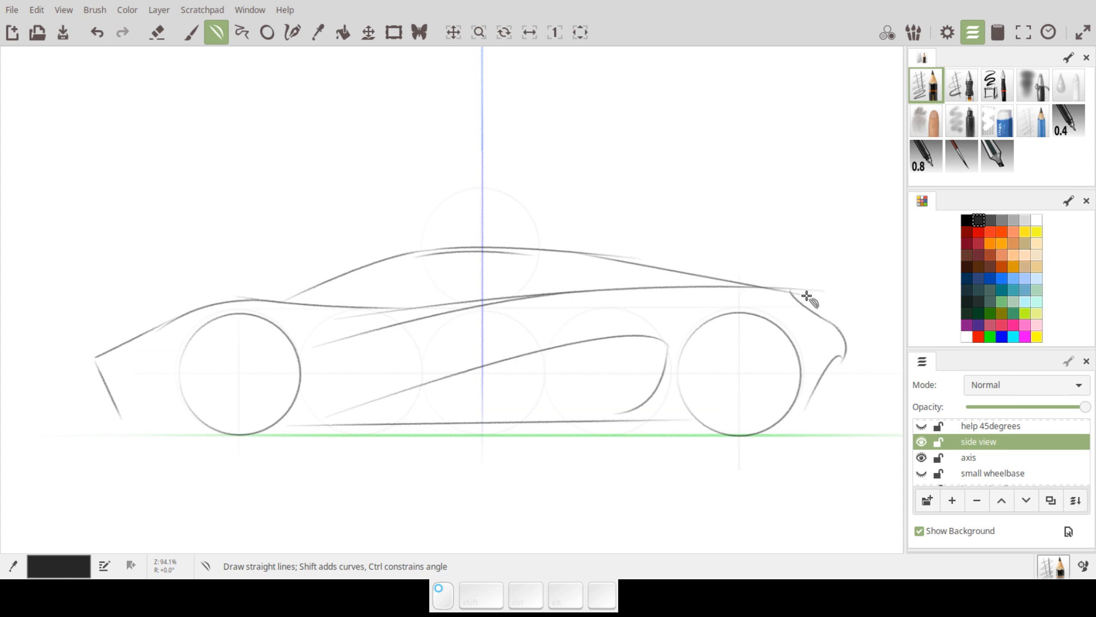
mouse_move(683, 276)
left_mouse_down()
mouse_move(691, 254)
mouse_move(695, 283)
left_mouse_up()
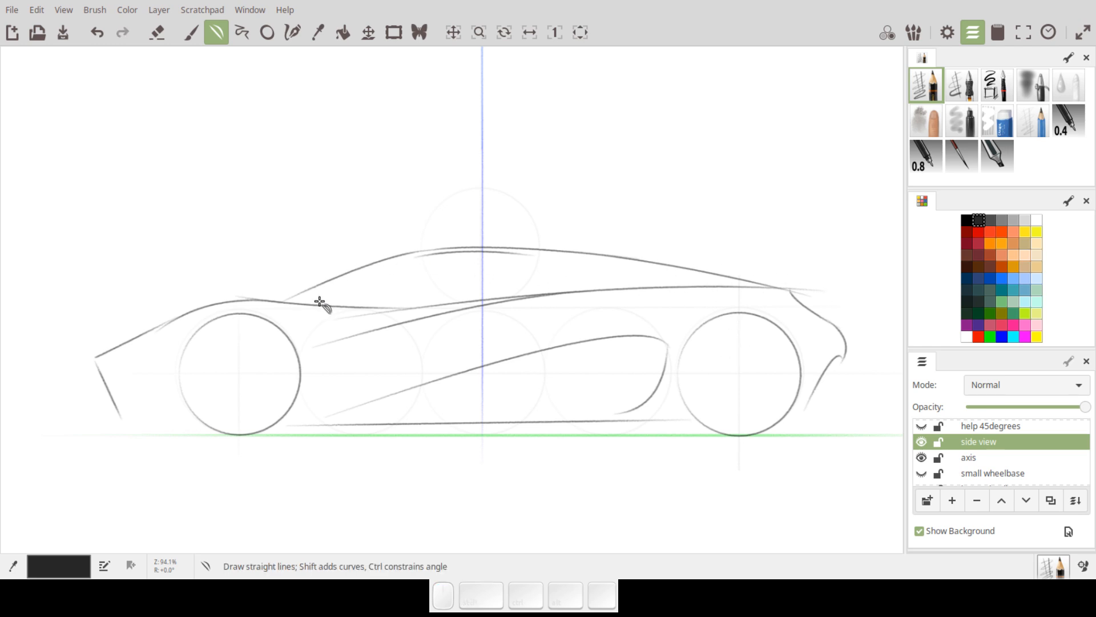
Step: Draw two parallel windshield pillar lines below the front roof slope and a short connecting stroke at their upper end
left_click_drag(313, 304, 419, 254)
mouse_move(302, 304)
left_mouse_down()
mouse_move(413, 255)
mouse_move(423, 269)
mouse_move(411, 342)
mouse_move(361, 316)
left_mouse_up()
key("ctrl+z")
key("d")
left_click_drag(403, 316, 354, 318)
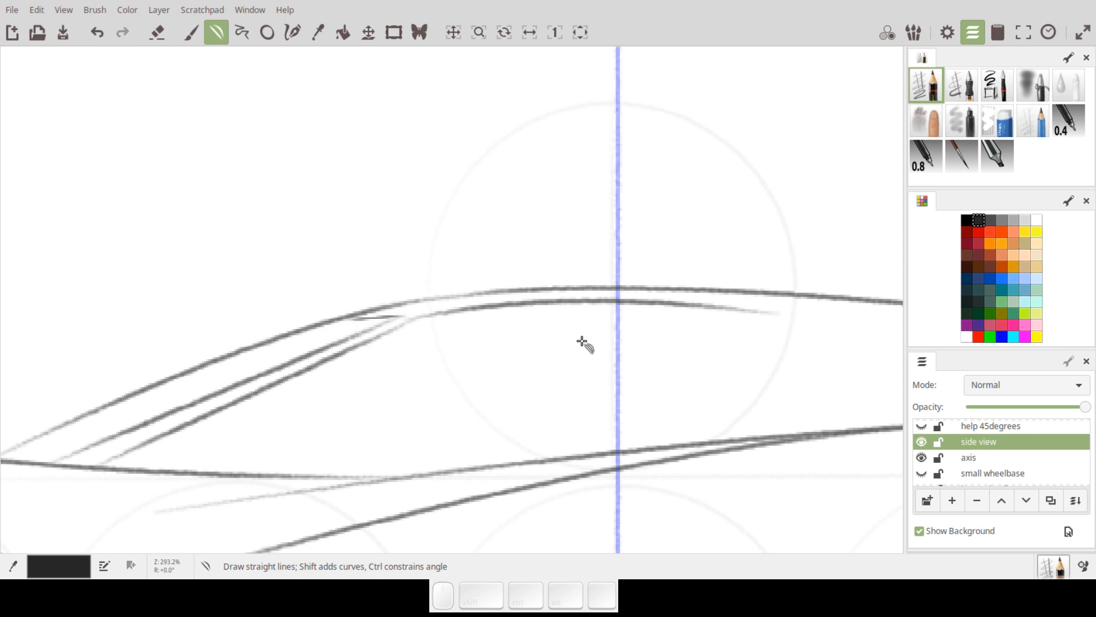
Step: Draw the front bumper's bottom line and an air intake behind the nose edge, with a curved top and rear side
left_click_drag(578, 341, 636, 318)
mouse_move(700, 346)
left_mouse_down()
mouse_move(558, 343)
mouse_move(509, 380)
mouse_move(588, 382)
mouse_move(684, 357)
mouse_move(644, 369)
left_mouse_up()
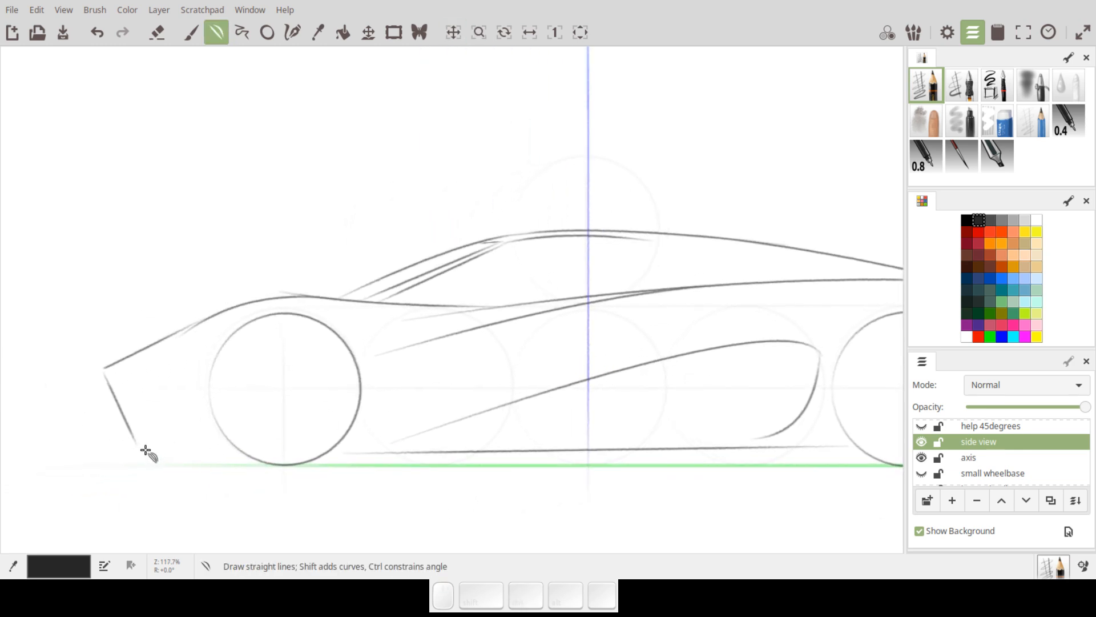
mouse_move(140, 453)
left_mouse_down()
mouse_move(208, 444)
mouse_move(235, 453)
left_mouse_up()
mouse_move(115, 393)
left_mouse_down()
mouse_move(185, 394)
mouse_move(131, 394)
mouse_move(171, 437)
mouse_move(158, 452)
mouse_move(173, 413)
mouse_move(178, 439)
left_mouse_up()
key("shift")
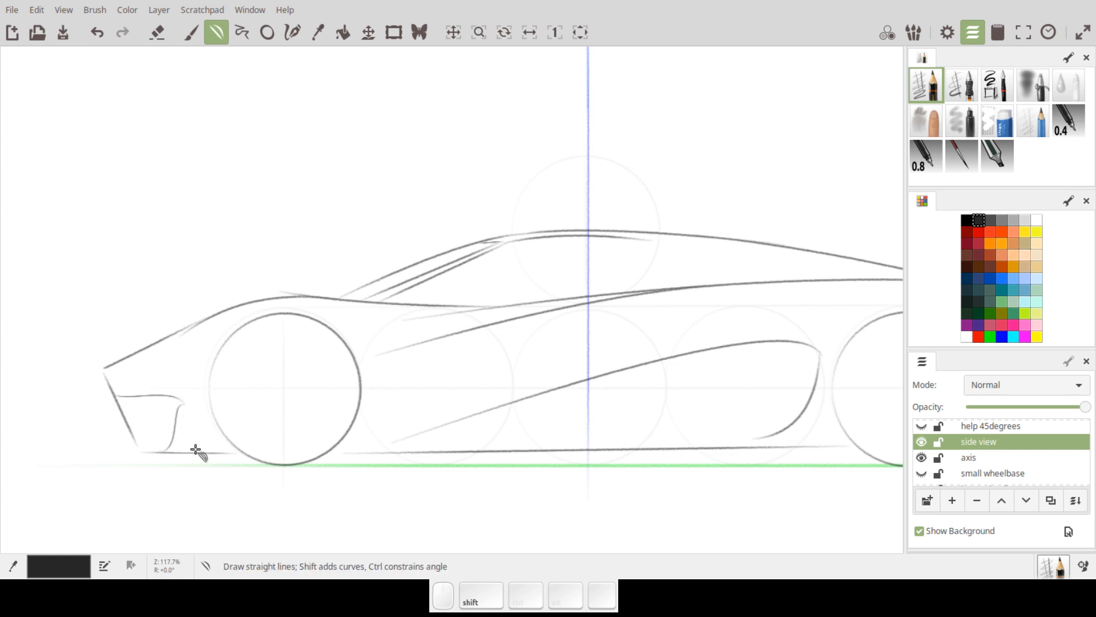
Step: Draw a second sill line above the existing one, replacing the first attempt with a line that rises more towards the rear wheel
mouse_move(702, 370)
left_mouse_down()
mouse_move(653, 393)
mouse_move(563, 379)
left_mouse_up()
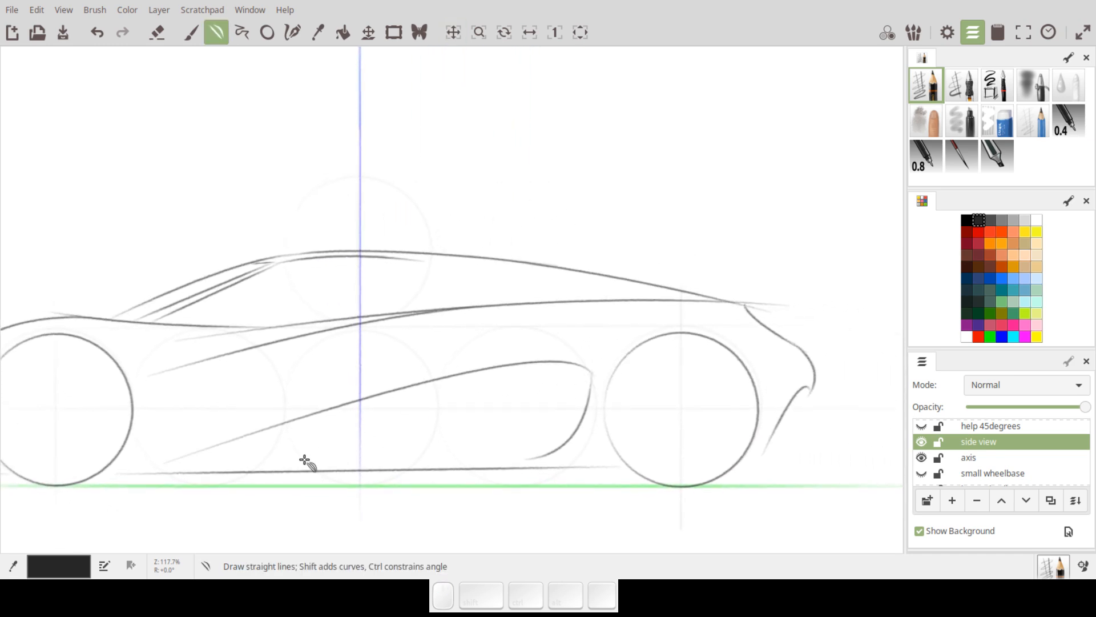
mouse_move(132, 466)
left_mouse_down()
mouse_move(531, 441)
mouse_move(612, 458)
left_mouse_up()
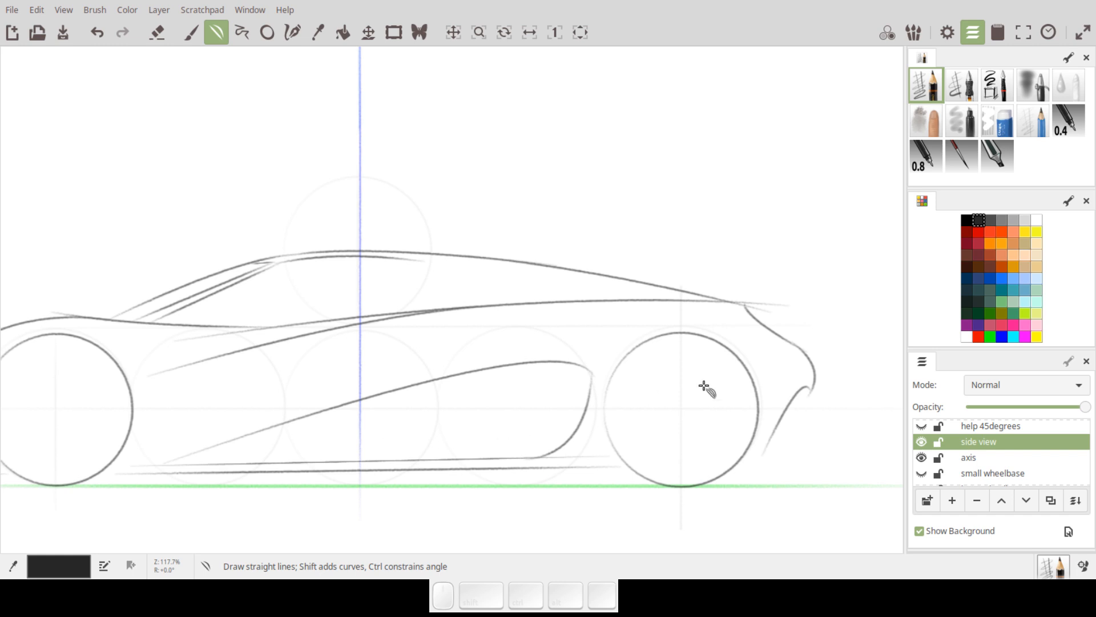
key("ctrl+x")
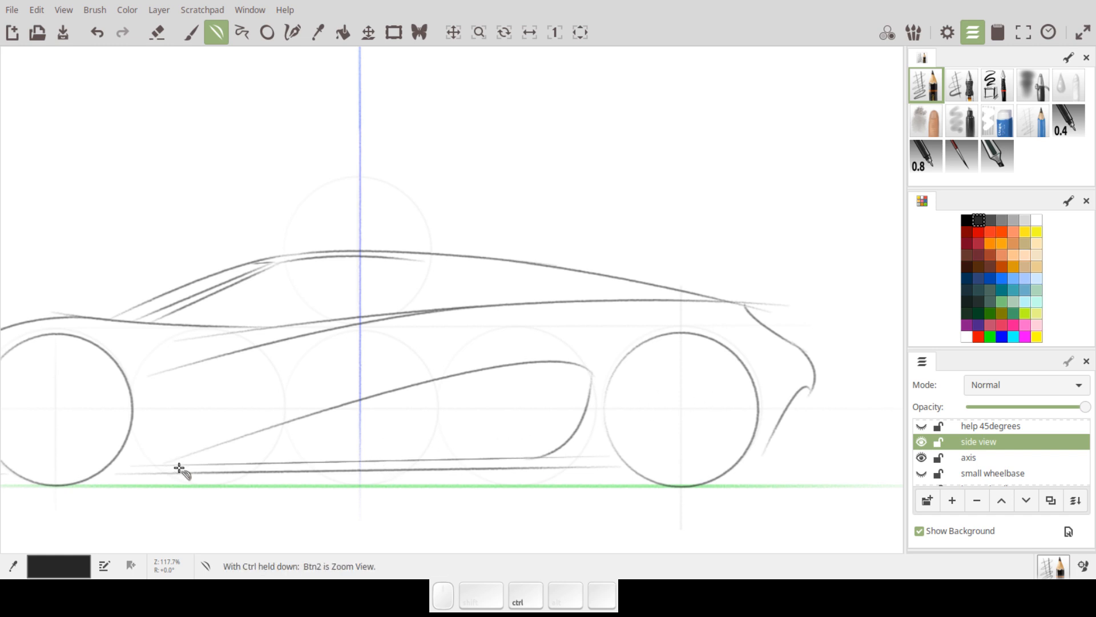
key("ctrl+z")
left_click_drag(171, 464, 532, 451)
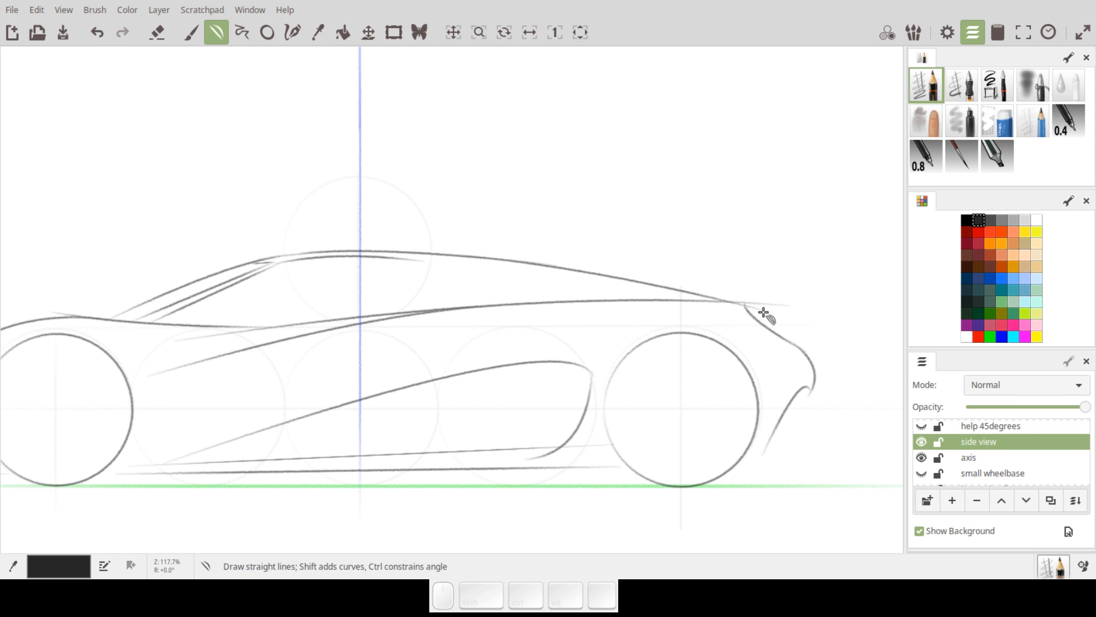
Step: Draw a bent rear deck line from the roof's tail end outwards, turning down behind the rear wheel to the lower tail edge
mouse_move(748, 309)
left_mouse_down()
mouse_move(802, 315)
mouse_move(815, 341)
mouse_move(779, 314)
mouse_move(797, 340)
mouse_move(765, 451)
left_mouse_up()
key("shift")
mouse_move(788, 375)
left_mouse_down("shift")
mouse_move(786, 360)
mouse_move(808, 358)
mouse_move(795, 369)
left_mouse_up("shift")
Step: Erase the part of the new rear deck line that runs inside the tail below where it crosses the outline
left_click(157, 32)
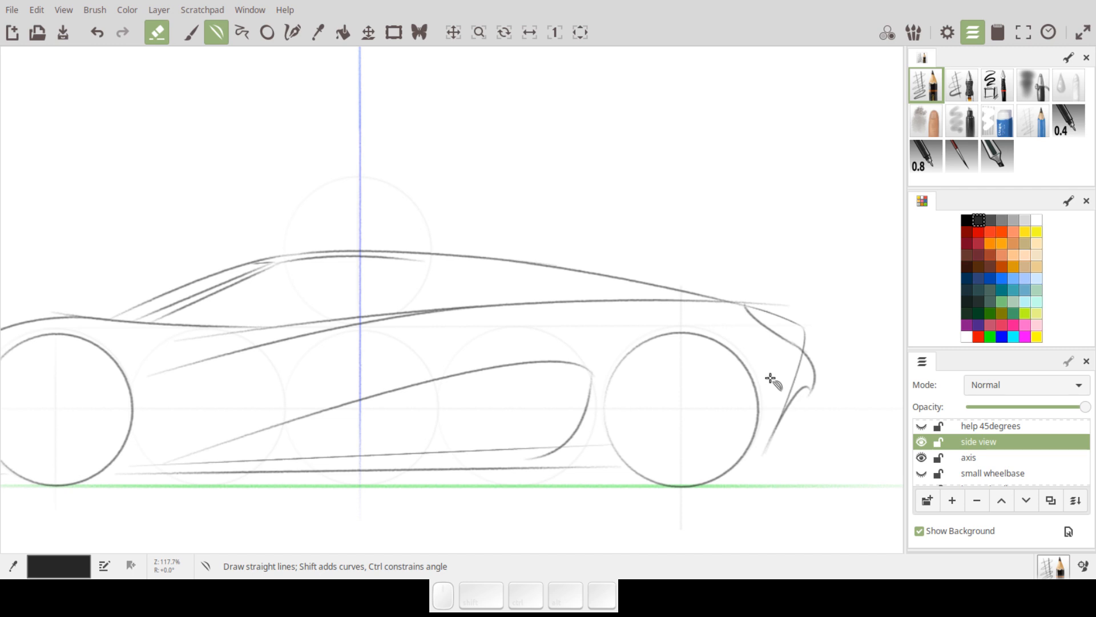
key("p")
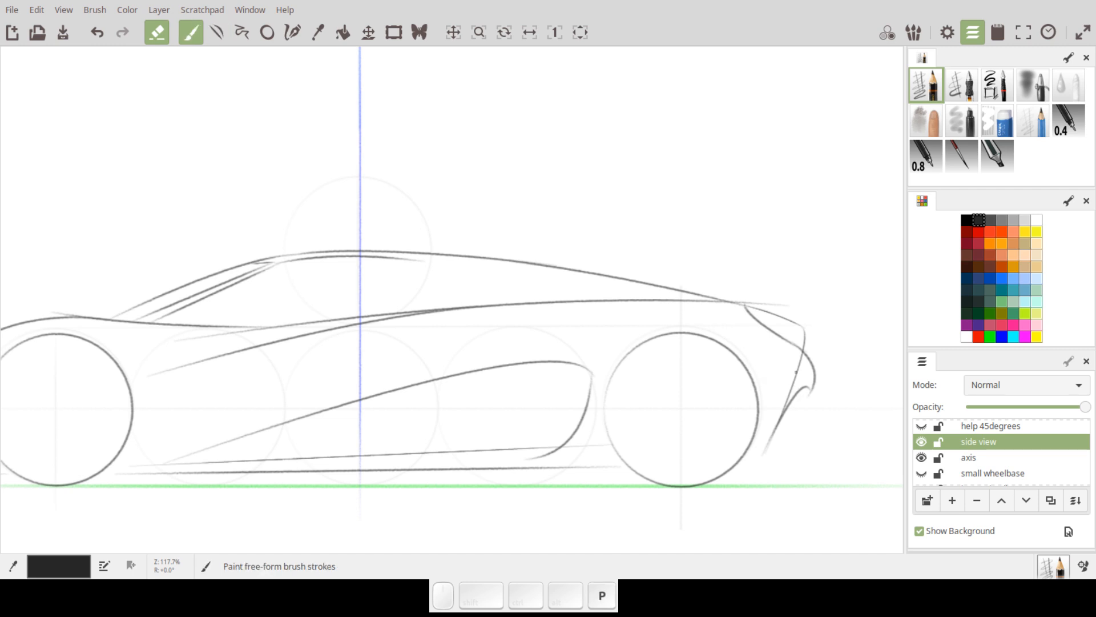
left_click_drag(795, 349, 619, 224)
mouse_move(678, 304)
left_mouse_down()
mouse_move(689, 275)
mouse_move(661, 358)
mouse_move(622, 278)
mouse_move(635, 299)
mouse_move(603, 395)
mouse_move(571, 419)
mouse_move(555, 463)
mouse_move(559, 484)
mouse_move(579, 471)
mouse_move(561, 506)
left_mouse_up()
mouse_move(558, 425)
left_mouse_down()
mouse_move(581, 358)
mouse_move(634, 292)
left_mouse_up()
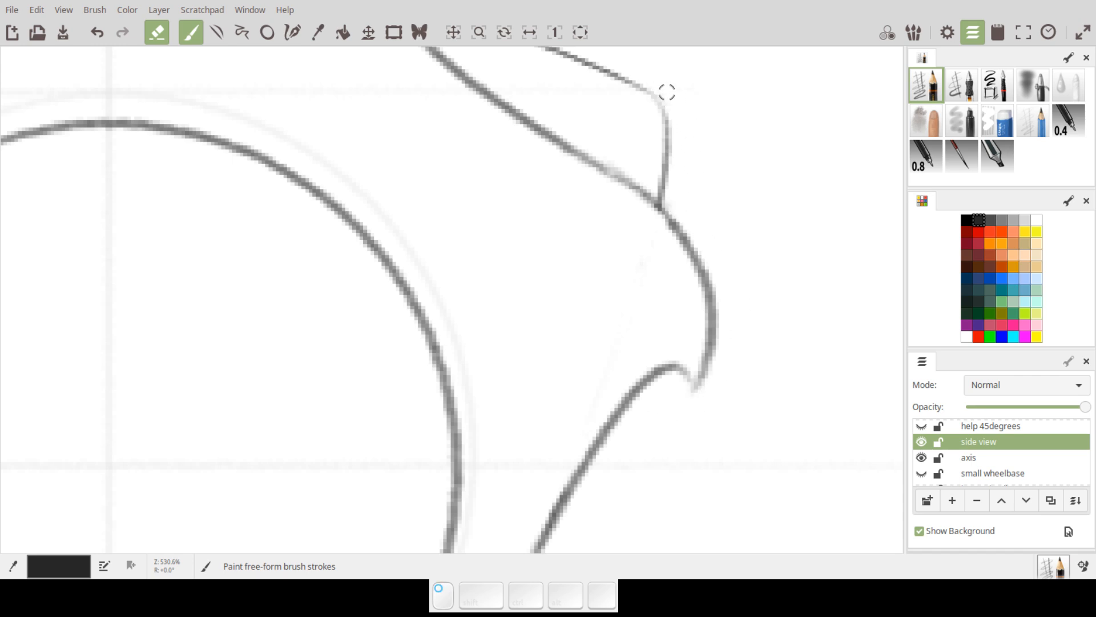
left_click_drag(702, 194, 775, 156)
mouse_move(699, 246)
left_mouse_down()
mouse_move(766, 200)
mouse_move(713, 230)
left_mouse_up()
Step: Erase the stray stroke end sticking out of the fender line above the front wheel
mouse_move(565, 267)
left_mouse_down()
mouse_move(626, 331)
mouse_move(612, 392)
mouse_move(610, 367)
mouse_move(724, 356)
left_mouse_up()
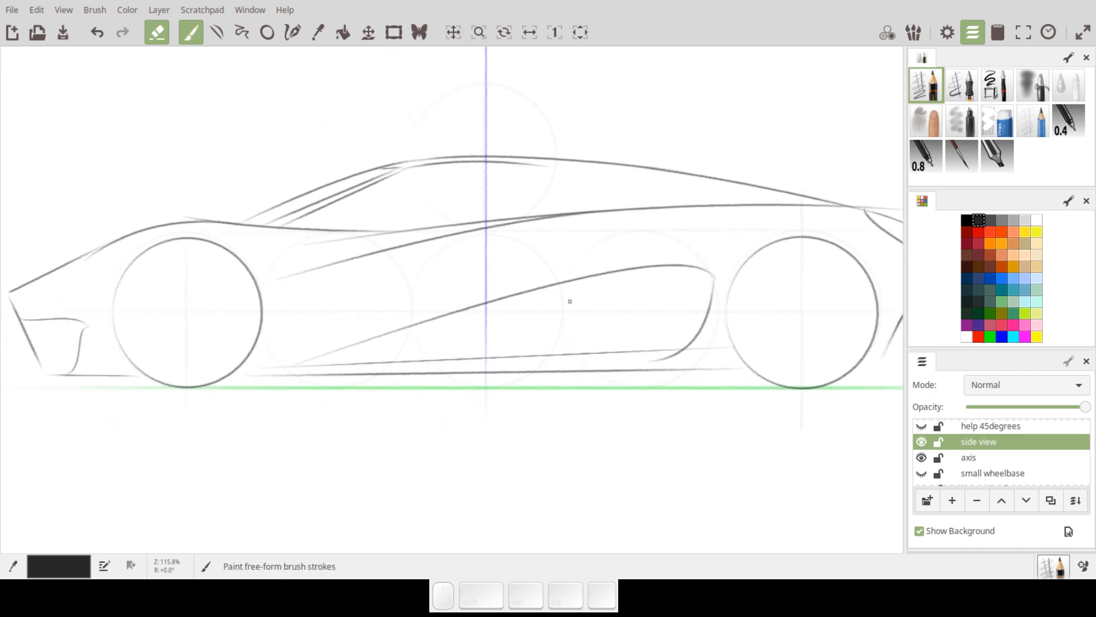
left_click_drag(477, 306, 477, 321)
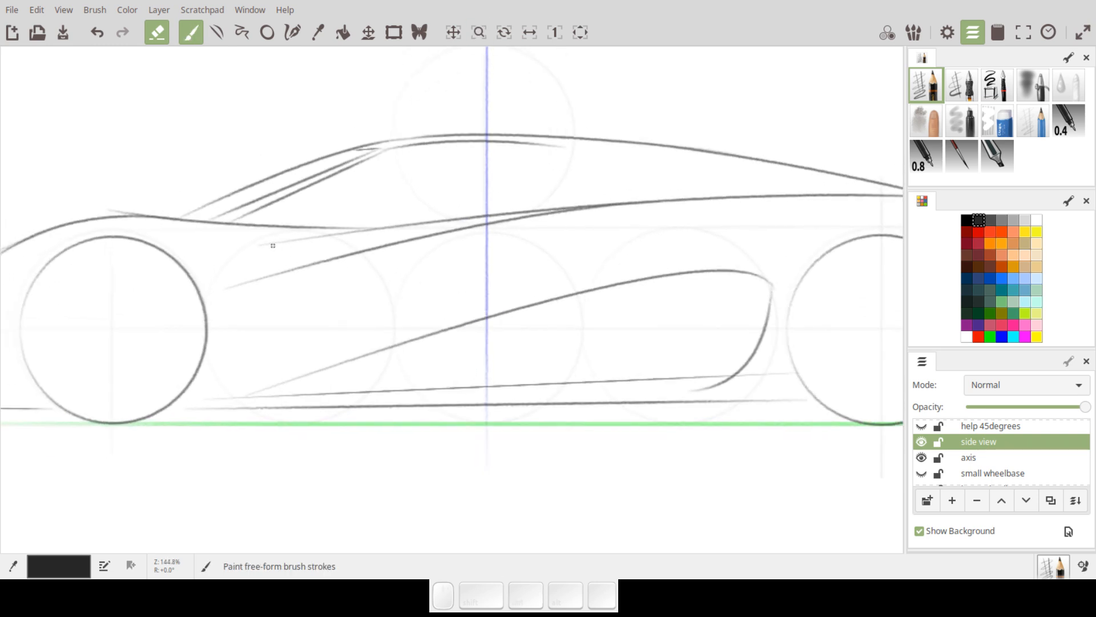
left_click_drag(263, 244, 563, 283)
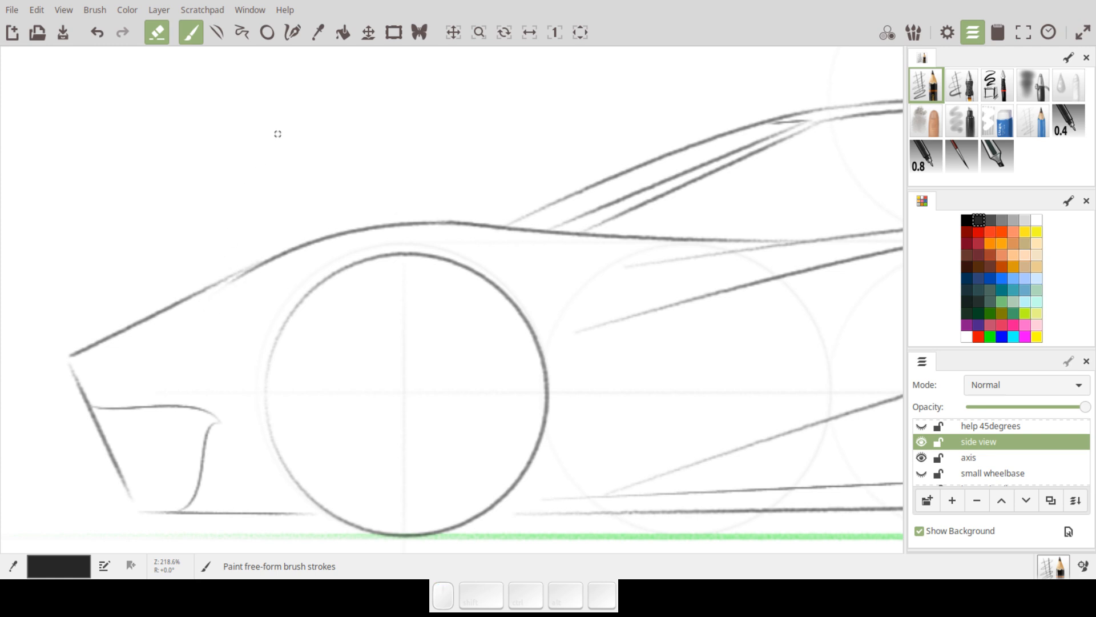
Step: Outline a headlight area at the nose with a curved line down from the fender, redrawn once, and two short horizontal lines
key("k")
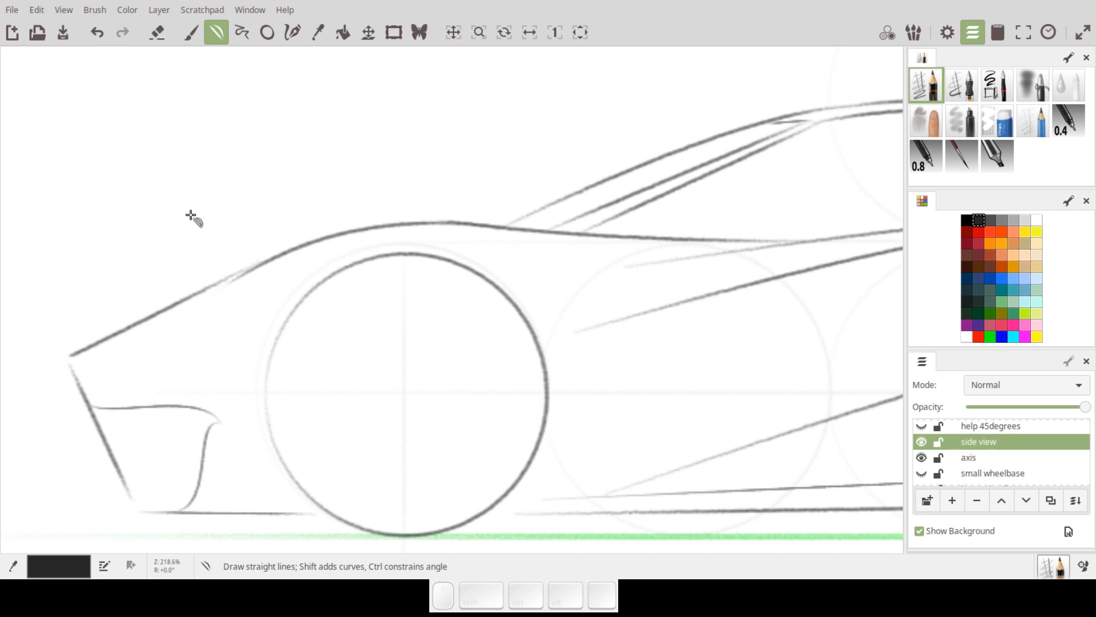
left_click_drag(244, 273, 151, 340)
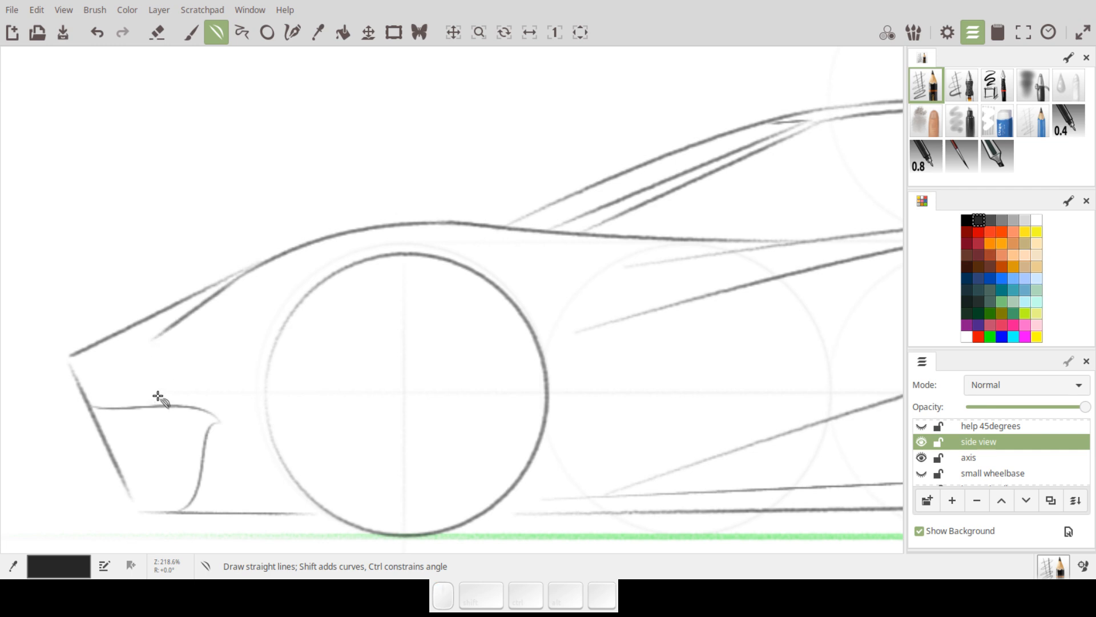
key("ctrl+z")
key("d")
mouse_move(237, 279)
left_mouse_down()
mouse_move(144, 344)
mouse_move(155, 358)
left_mouse_up()
left_click_drag(198, 321, 204, 304, "shift")
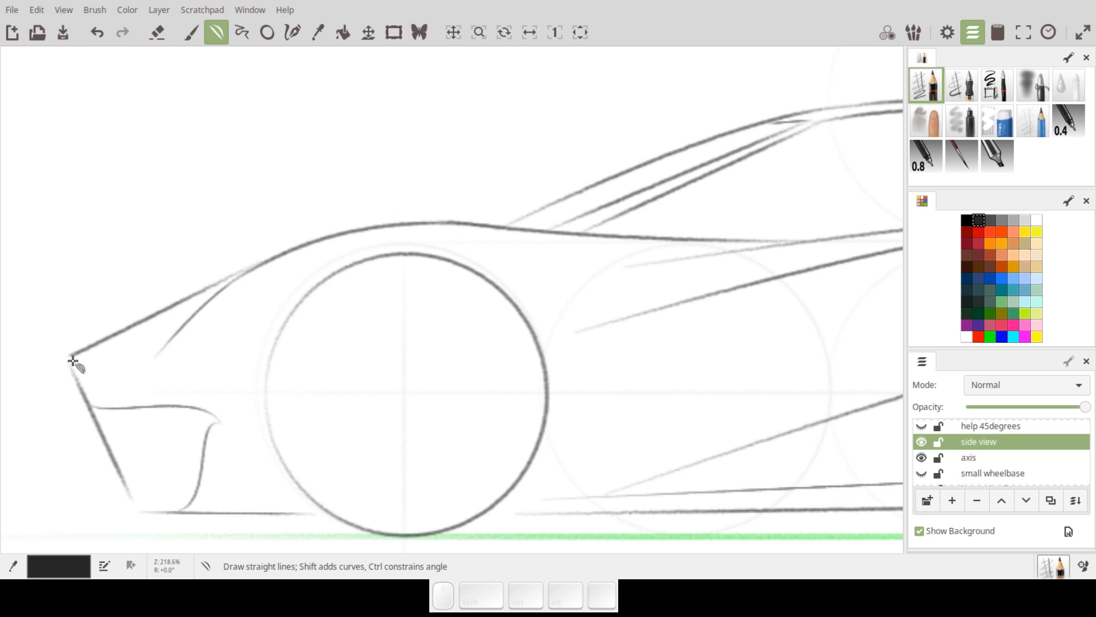
left_click_drag(73, 360, 154, 358)
mouse_move(96, 345)
left_mouse_down()
mouse_move(239, 341)
mouse_move(215, 337)
mouse_move(317, 289)
mouse_move(322, 265)
mouse_move(259, 291)
mouse_move(235, 320)
mouse_move(288, 299)
left_mouse_up()
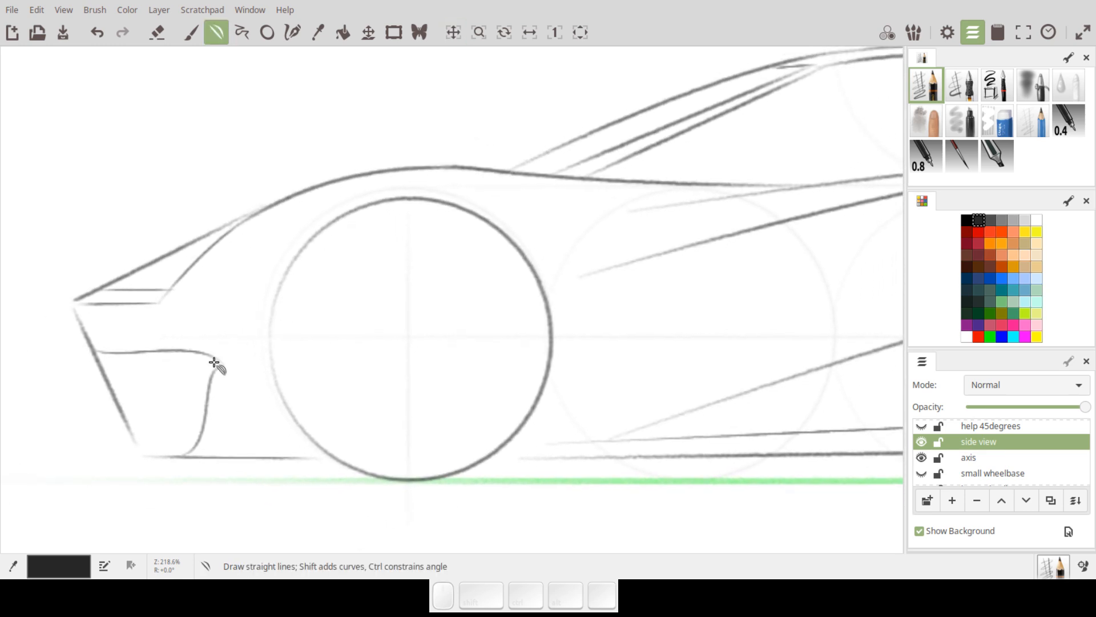
Step: Draw the intake's S-shaped front side down to its base, and erase the nose edge and bumper line ahead of it
mouse_move(122, 356)
left_mouse_down()
mouse_move(167, 455)
mouse_move(195, 442)
left_mouse_up()
left_click_drag(154, 393, 168, 435)
left_click(157, 32)
key("p")
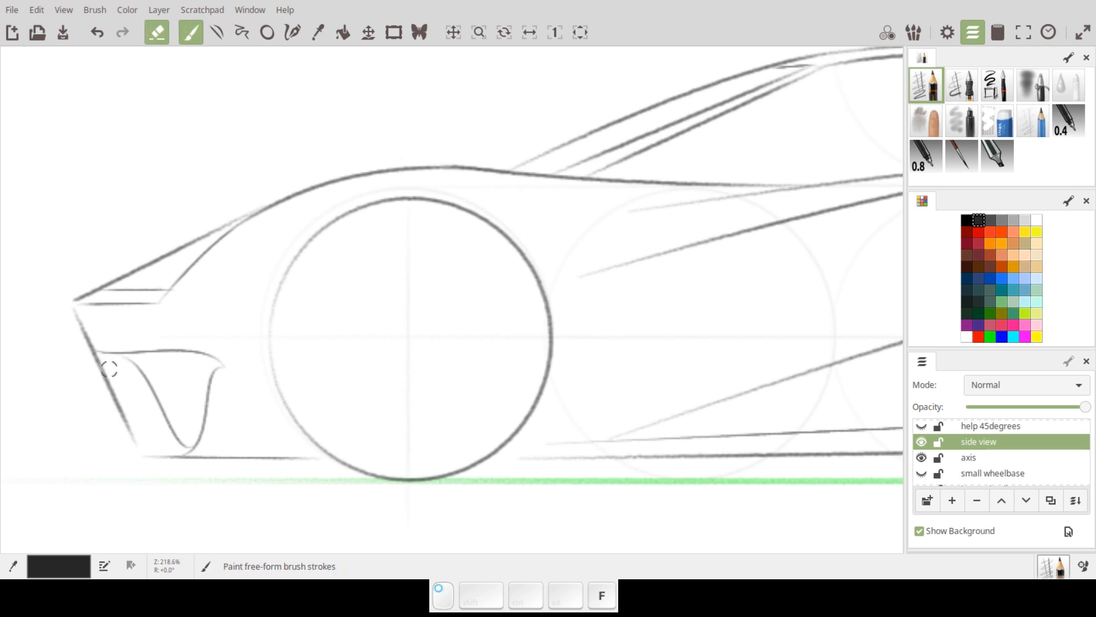
left_click_drag(102, 361, 110, 384)
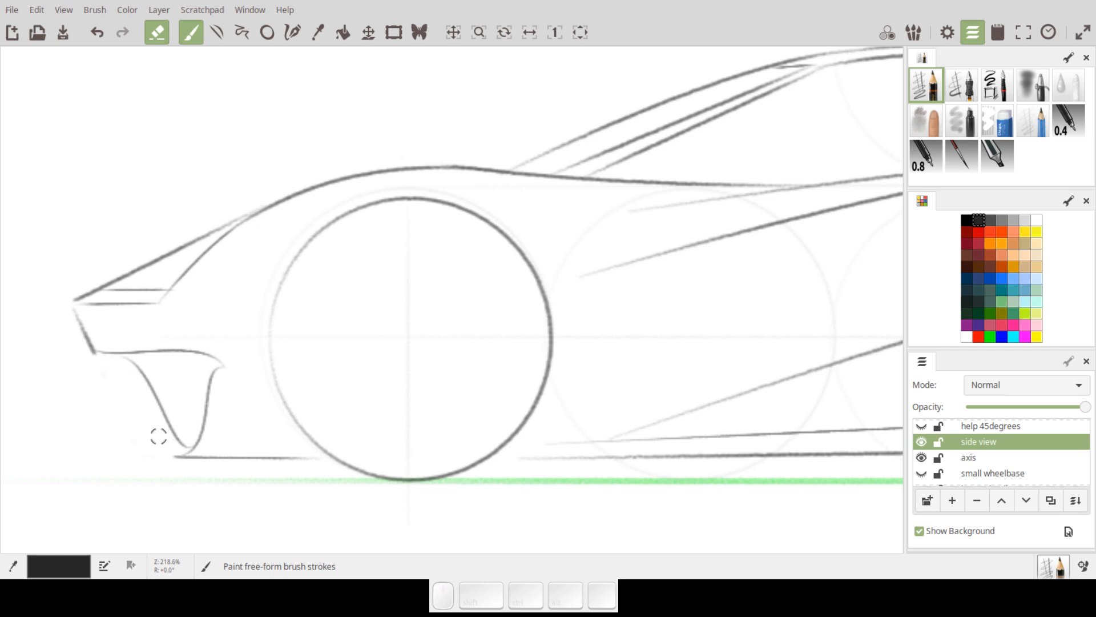
Step: Switch from erasing to drawing pencil lines with the straight line tool
key("x")
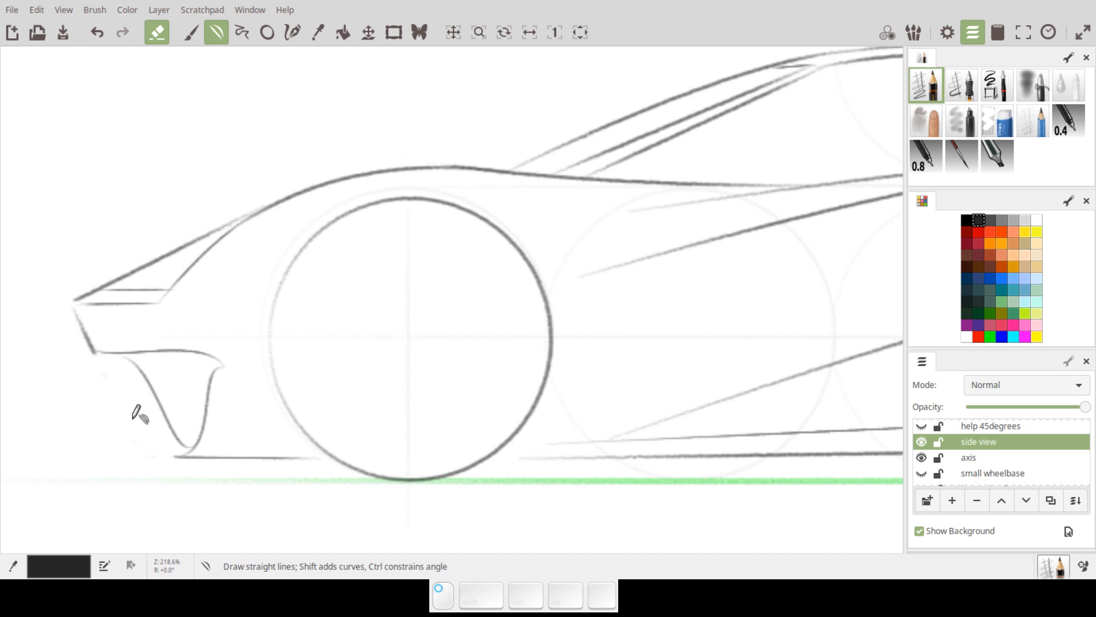
left_click(169, 44)
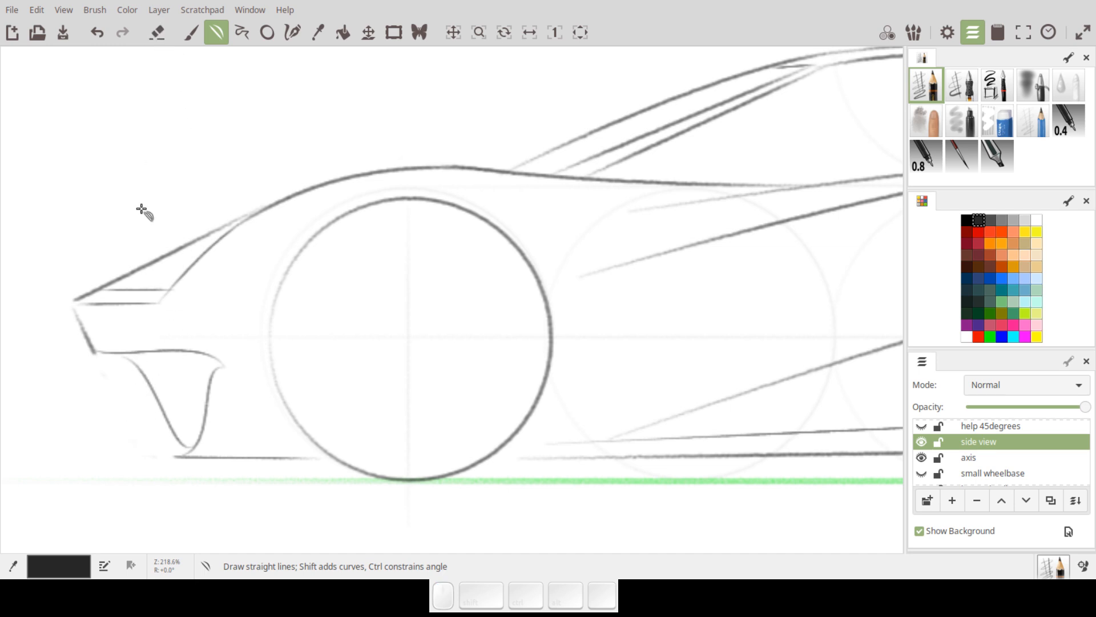
left_click_drag(113, 448, 143, 381)
key("ctrl+z")
mouse_move(109, 353)
left_mouse_down()
mouse_move(120, 359)
mouse_move(123, 445)
mouse_move(176, 452)
left_mouse_up()
key("ctrl+z")
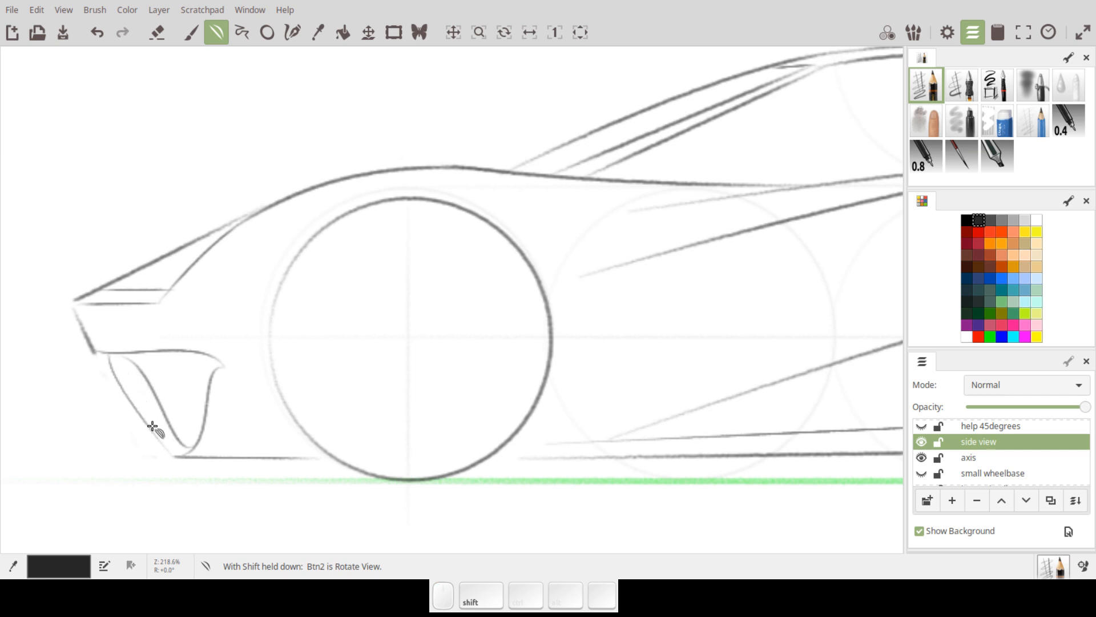
left_click_drag(157, 423, 165, 420)
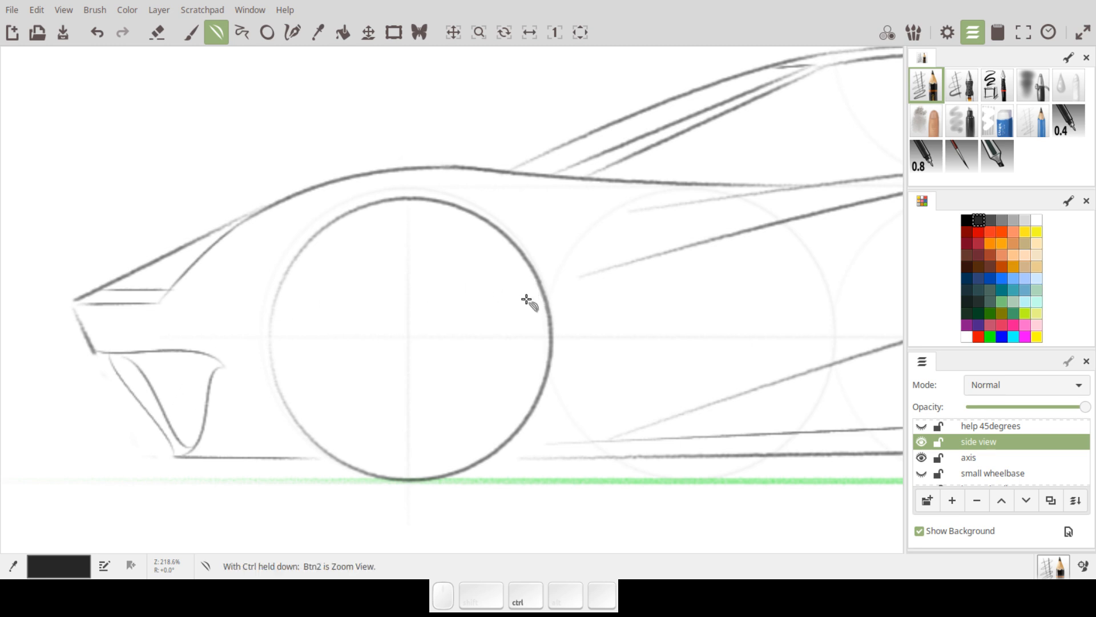
key("ctrl+z")
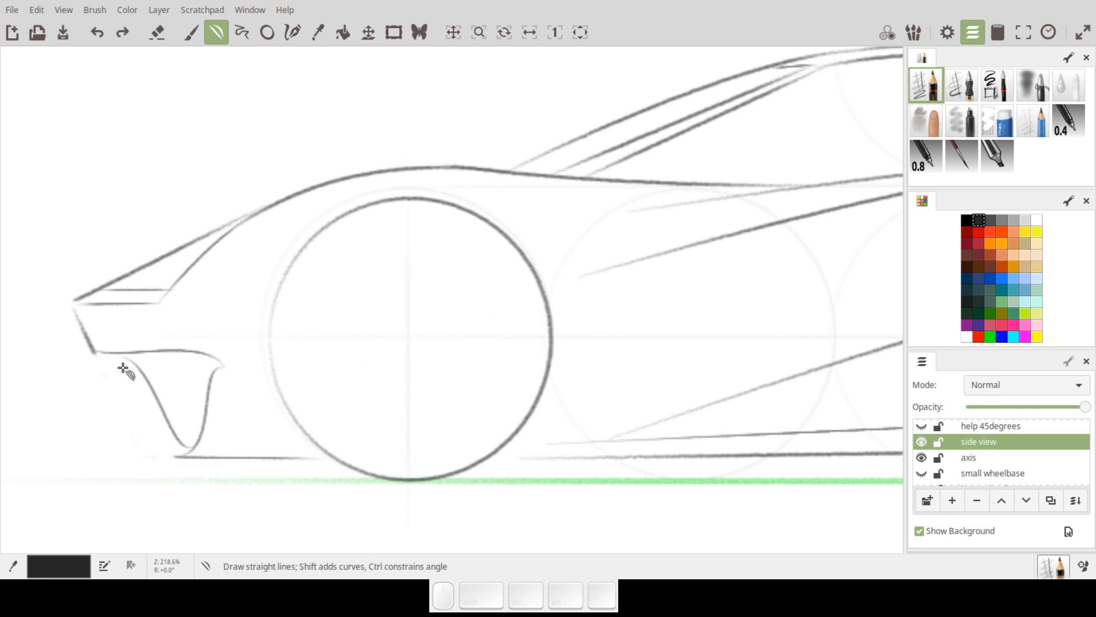
Step: Draw a slightly curved bumper edge from the nose's lower corner down to the front end of the base line, ahead of the intake
left_click_drag(101, 355, 183, 447)
left_click_drag(131, 393, 133, 379)
left_click_drag(167, 415, 135, 465)
left_click_drag(653, 304, 531, 231)
left_click_drag(679, 263, 318, 395)
key("l")
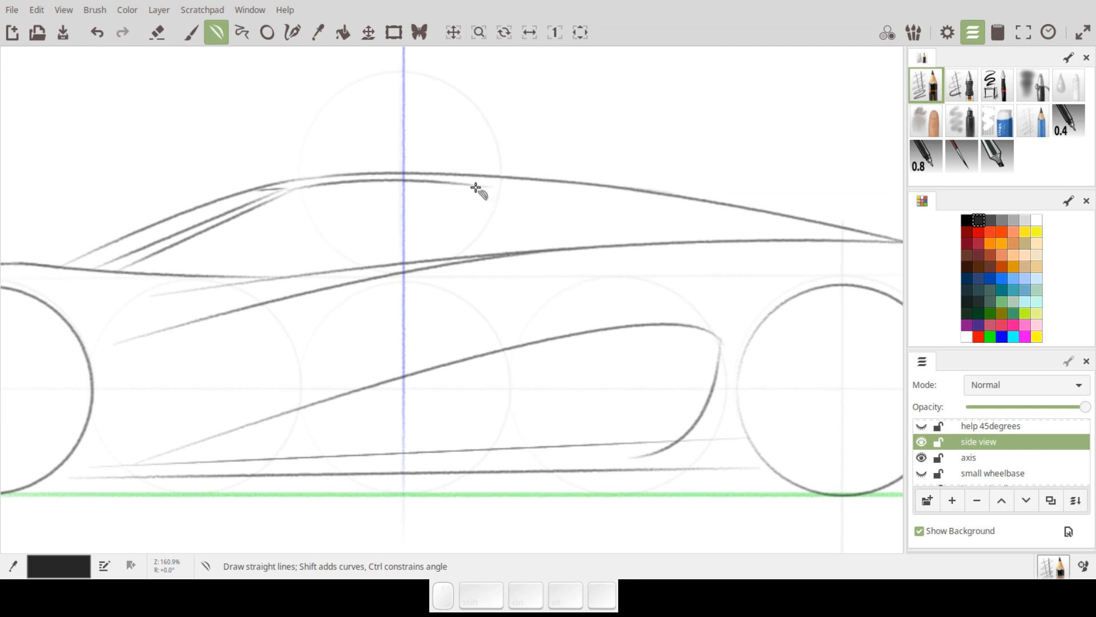
left_click_drag(493, 252, 530, 206)
key("shift")
key("shift")
key("ctrl")
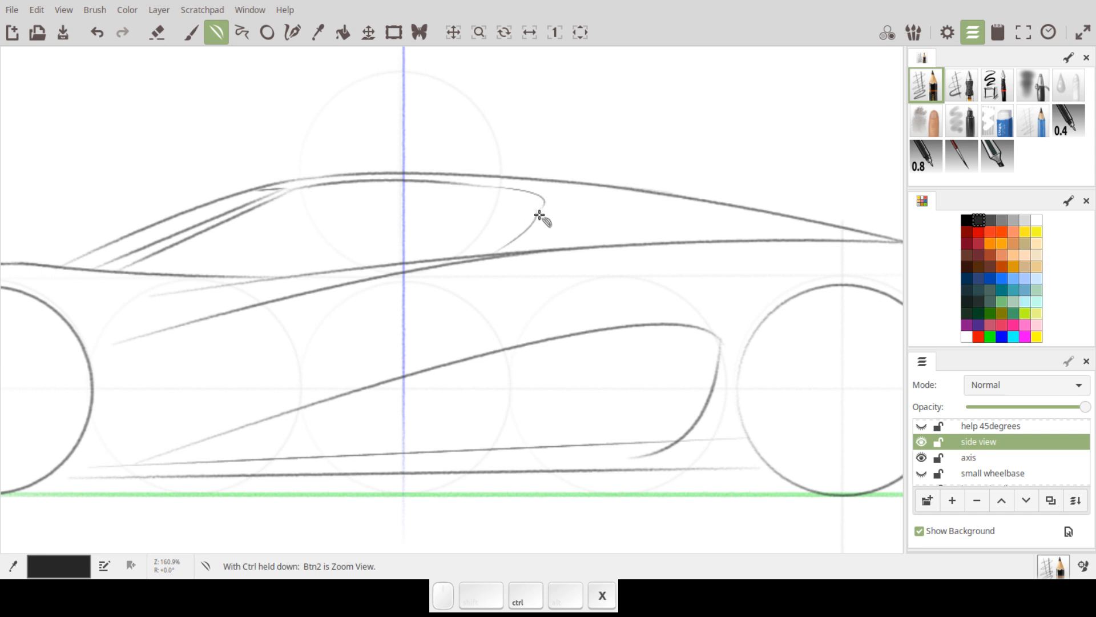
key("ctrl+z")
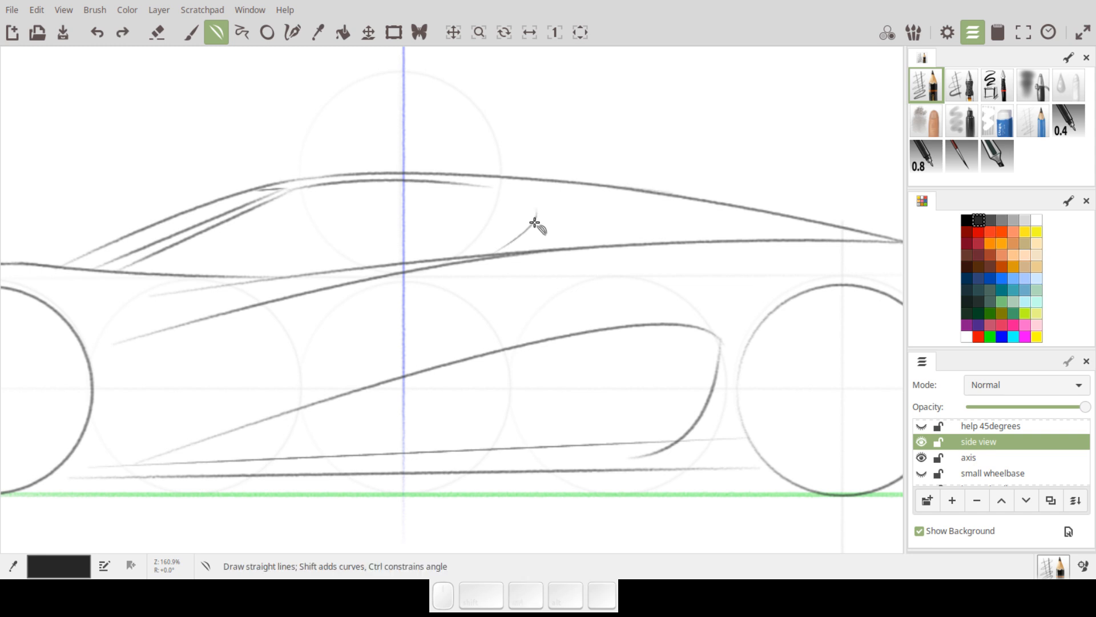
left_click_drag(496, 250, 546, 212)
left_click_drag(489, 188, 563, 200)
key("shift")
key("ctrl")
key("ctrl+z")
key("ctrl+z")
key("ctrl+z")
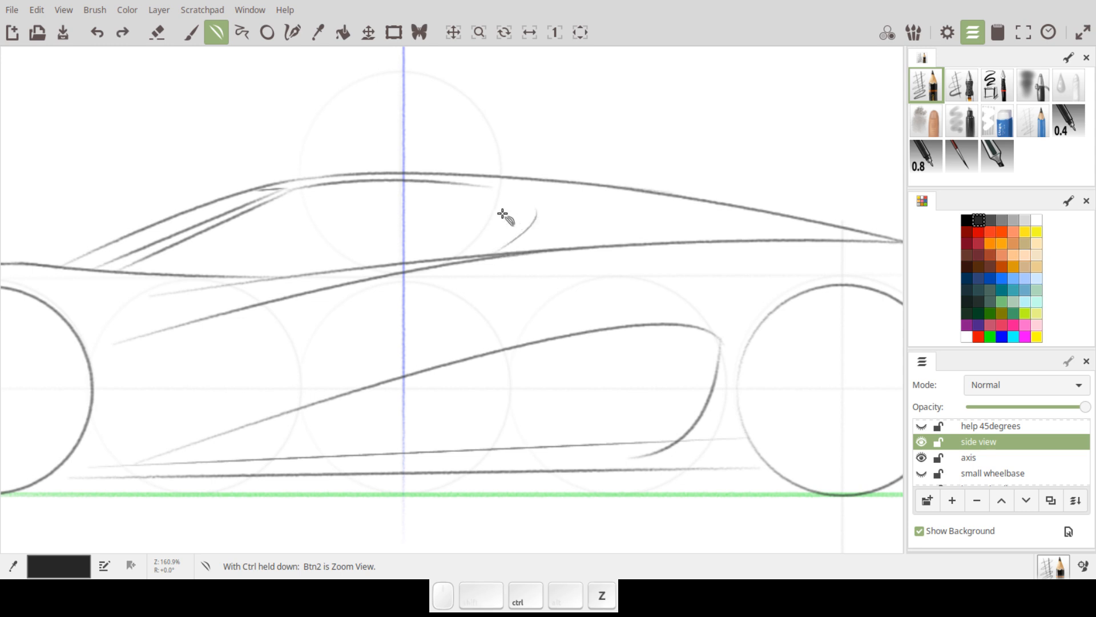
mouse_move(479, 186)
left_mouse_down()
mouse_move(541, 200)
mouse_move(539, 183)
mouse_move(553, 197)
mouse_move(484, 250)
mouse_move(537, 216)
mouse_move(533, 228)
left_mouse_up()
key("shift")
key("shift")
key("ctrl")
key("ctrl+z")
key("ctrl+z")
Step: Extend the side window's upper line rearward and round its rear end down to the shoulder line
left_click_drag(472, 187, 532, 192)
key("shift")
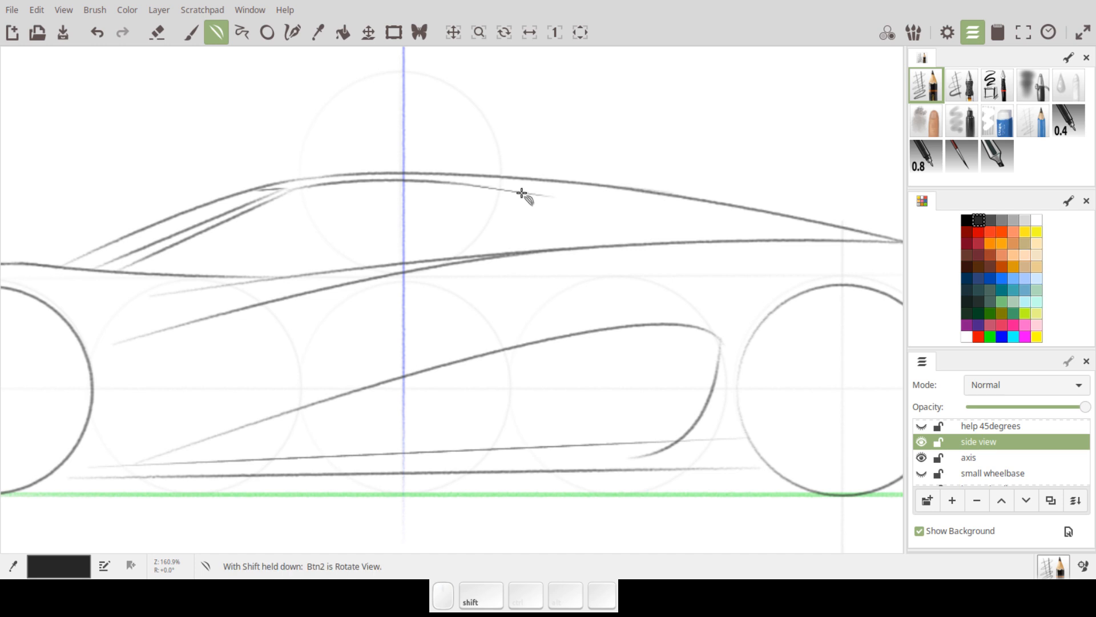
left_click_drag(524, 190, 550, 195)
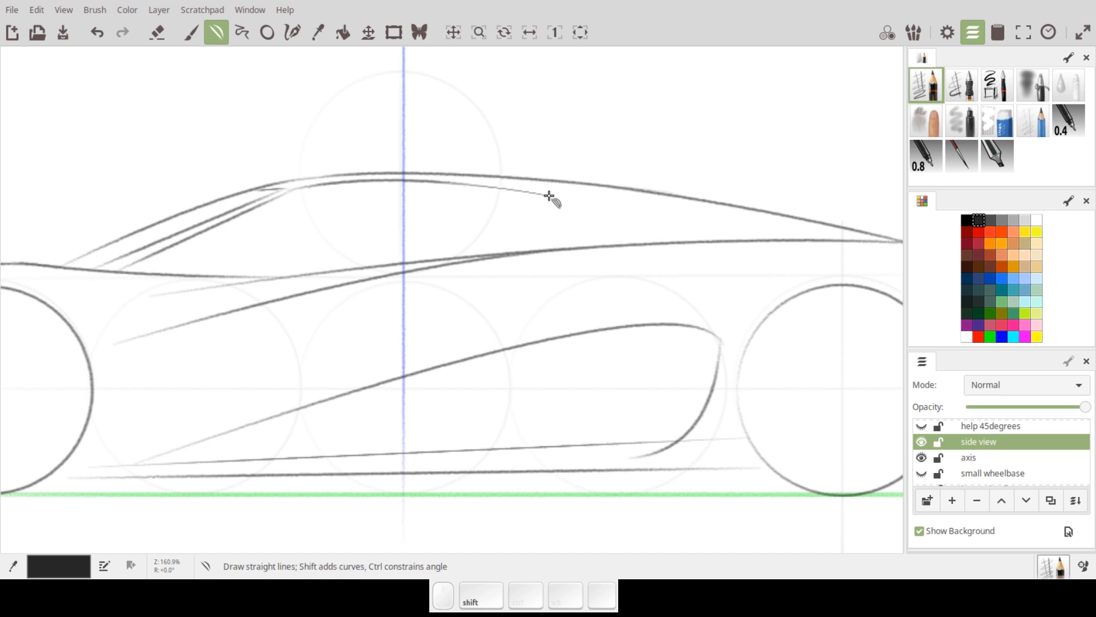
key("shift")
mouse_move(560, 204)
left_mouse_down()
mouse_move(496, 251)
mouse_move(540, 229)
left_mouse_up()
key("shift")
left_click_drag(616, 345, 654, 314)
mouse_move(733, 295)
left_mouse_down()
mouse_move(656, 310)
mouse_move(677, 318)
mouse_move(667, 310)
left_mouse_up()
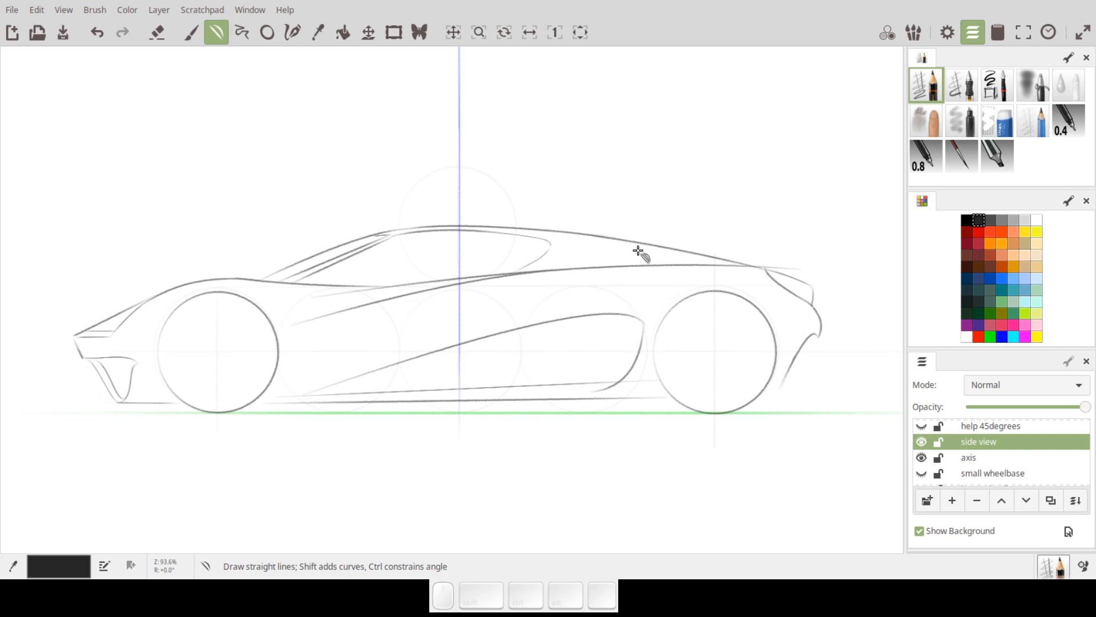
Step: Keep the pencil brush with erasing off and set its colour to black
left_click(160, 34)
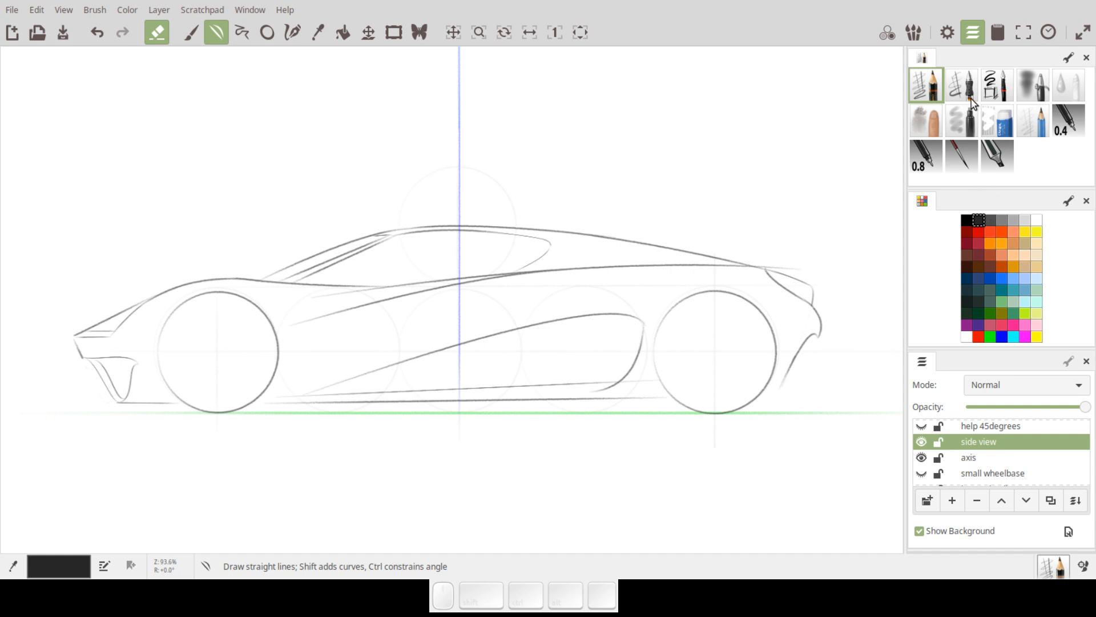
left_click(993, 96)
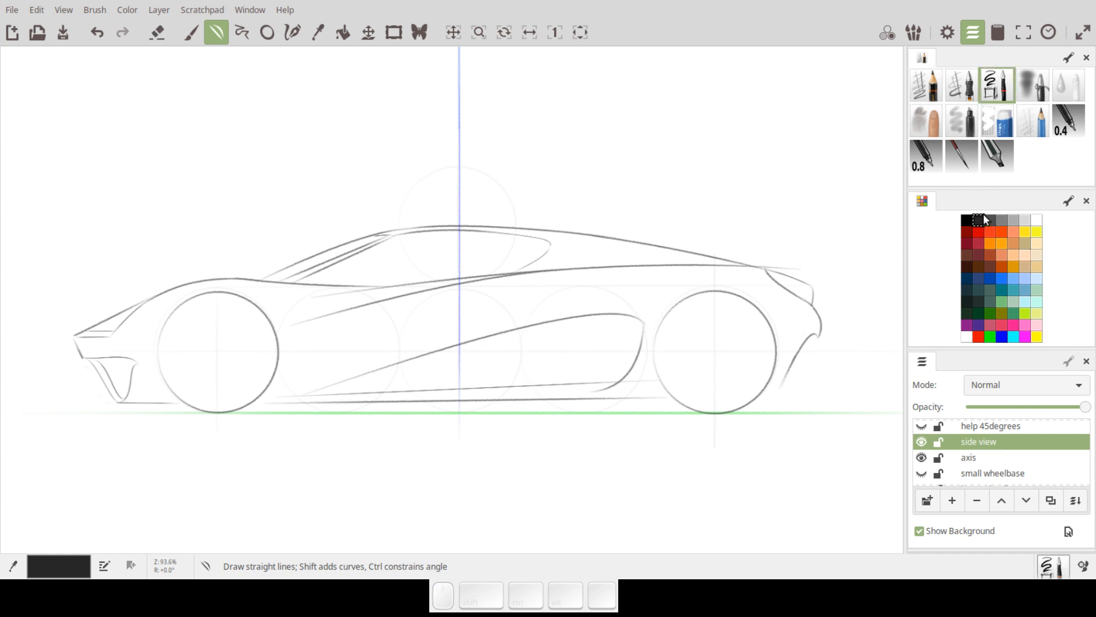
left_click(933, 96)
left_click(965, 220)
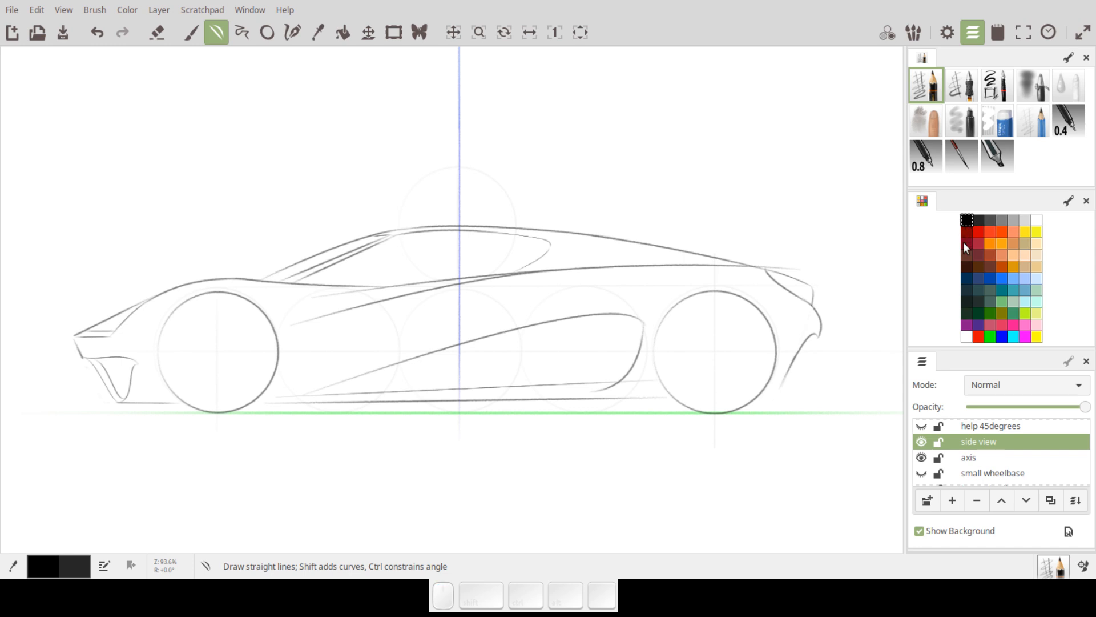
Step: Add a new layer above the side view layer and name it SIDEVIEW PLUS
left_click(953, 501)
left_click_drag(862, 337, 883, 364)
double_click(971, 440)
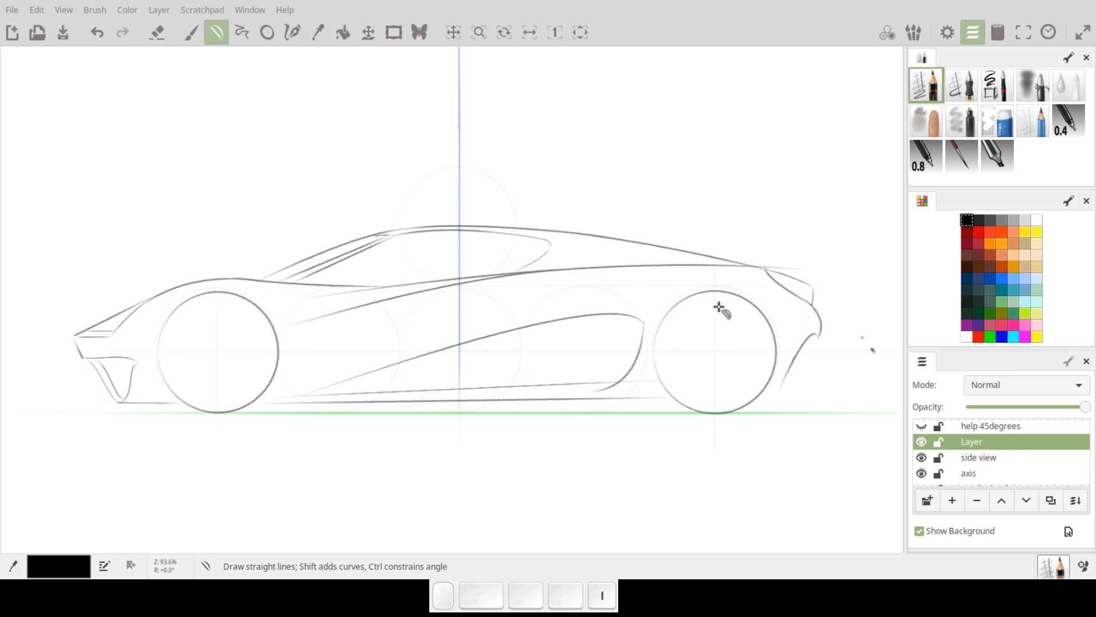
key("v")
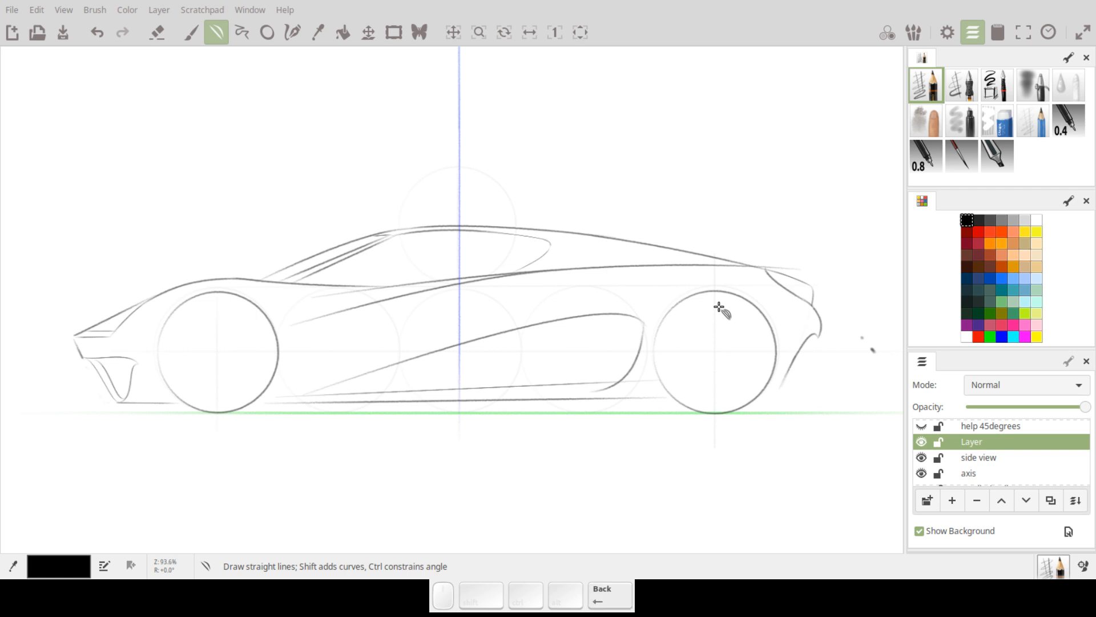
key("l")
key("Return")
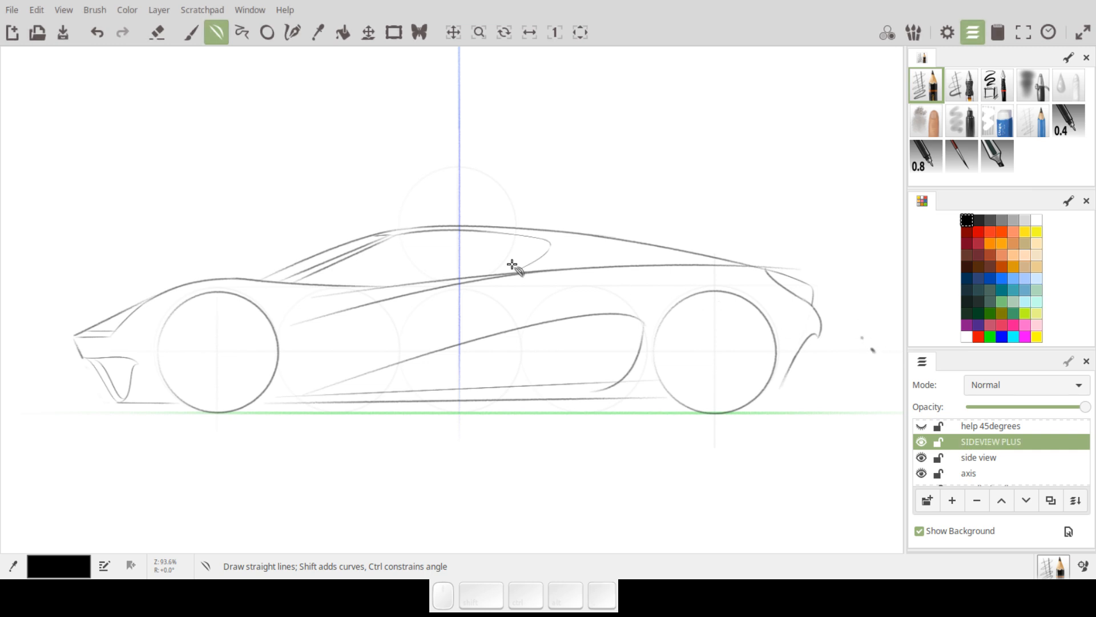
Step: Erase the dark stray mark behind the tail, and lower the side view layer's opacity until its lines are faint
key("e")
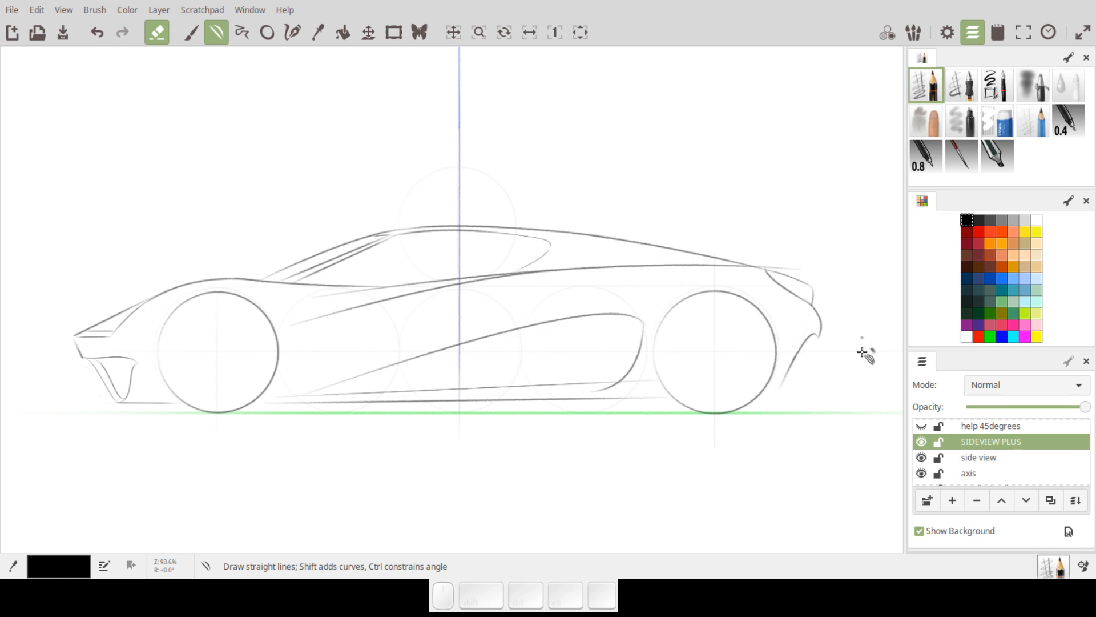
key("b")
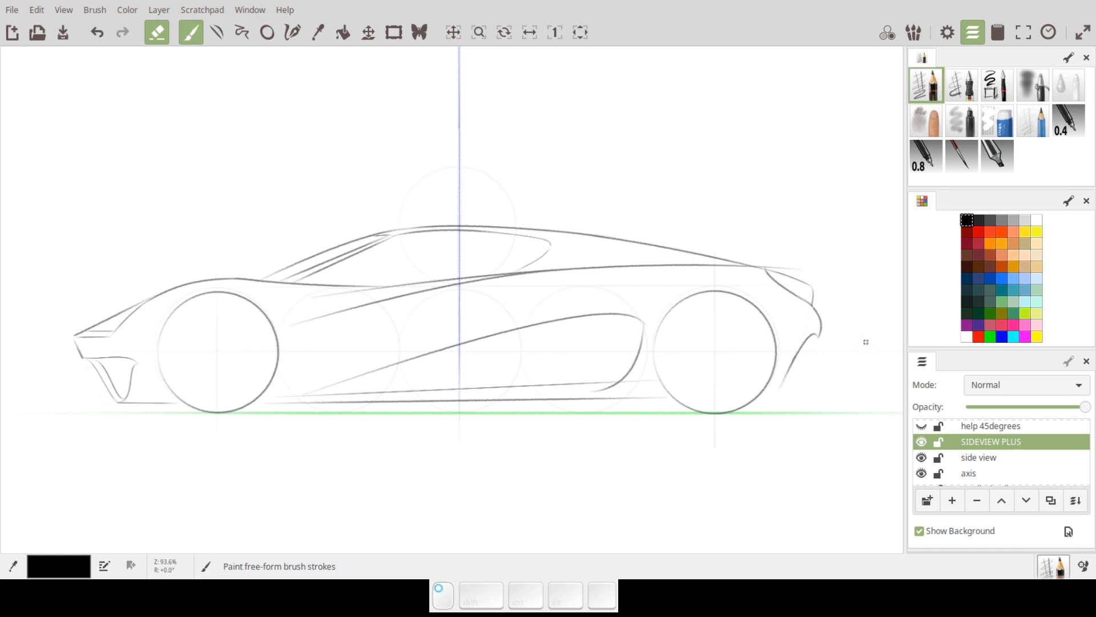
left_click(979, 458)
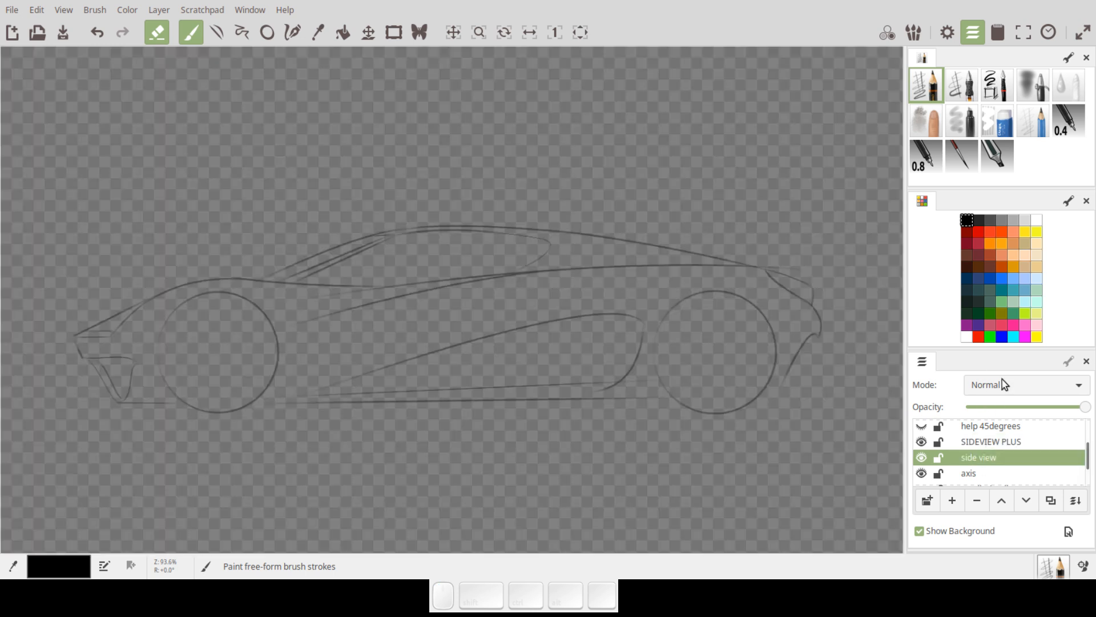
left_click_drag(1081, 410, 999, 410)
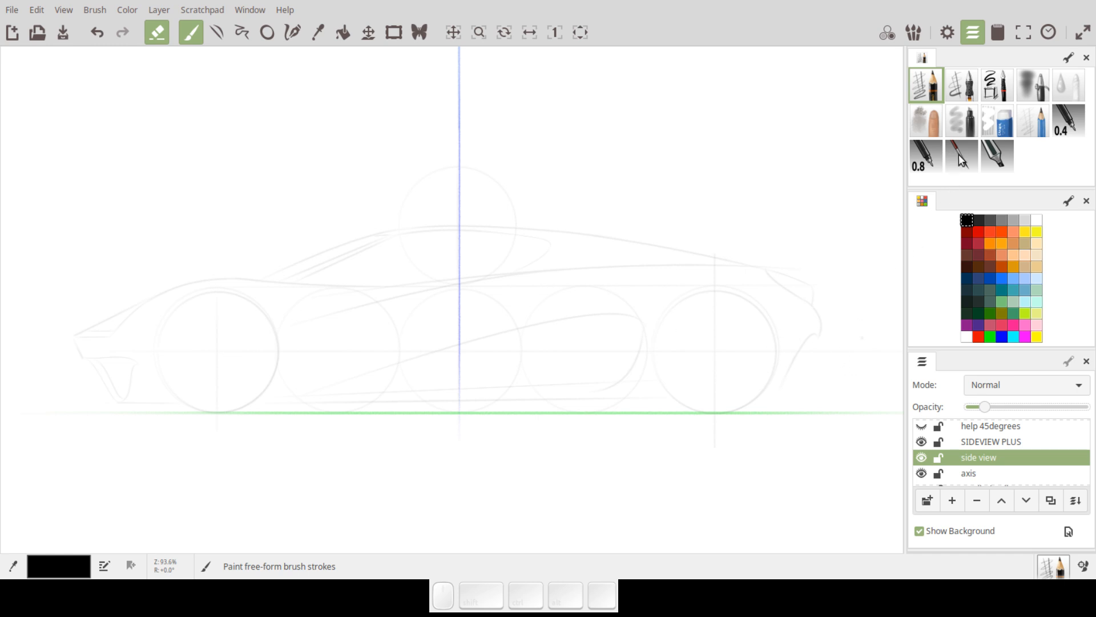
Step: Choose the 0.4 pen in black and the straight line tool for inking
left_click(965, 97)
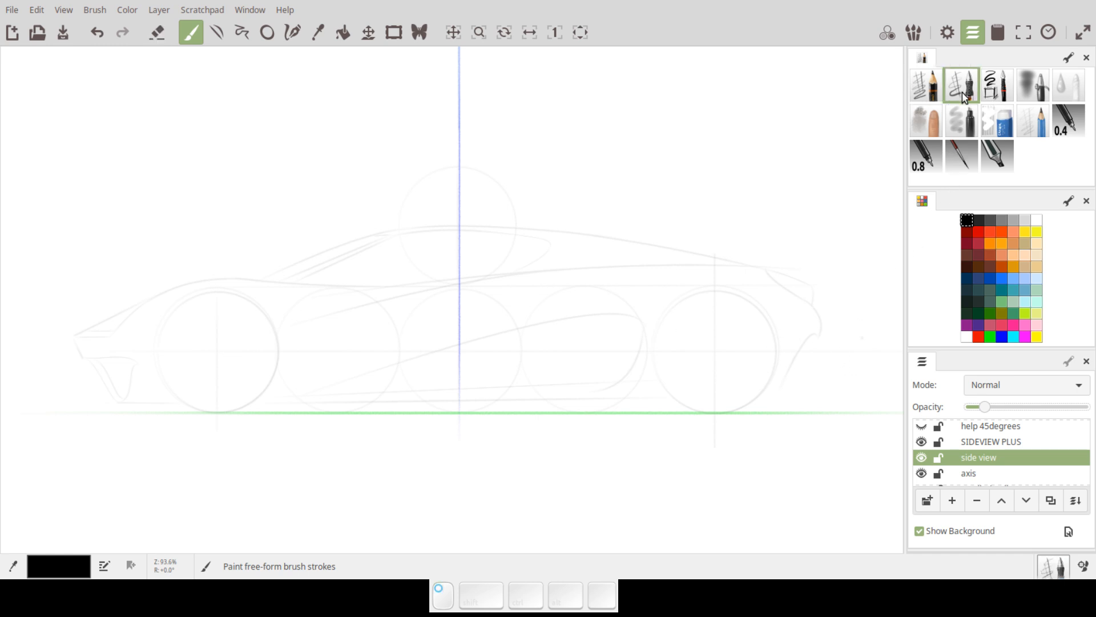
left_click(1073, 130)
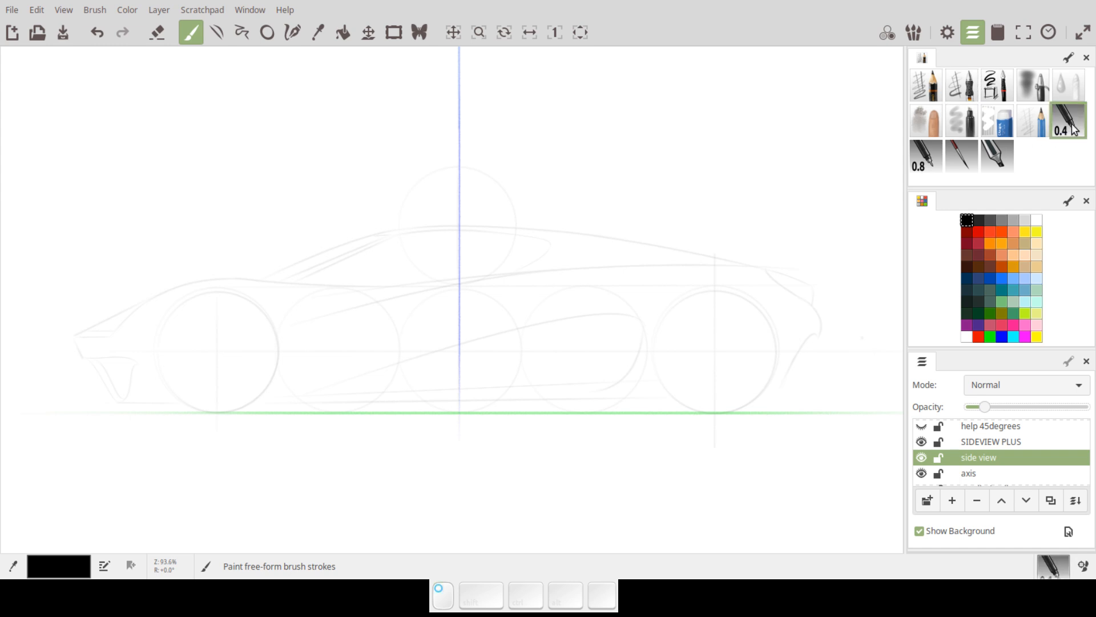
left_click(980, 221)
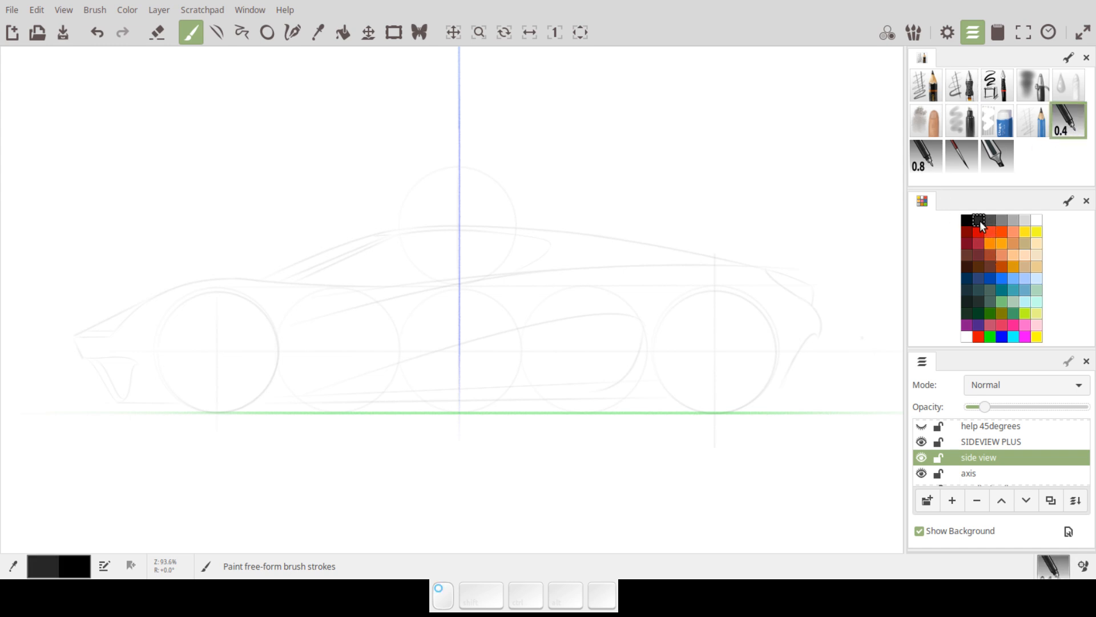
left_click(973, 220)
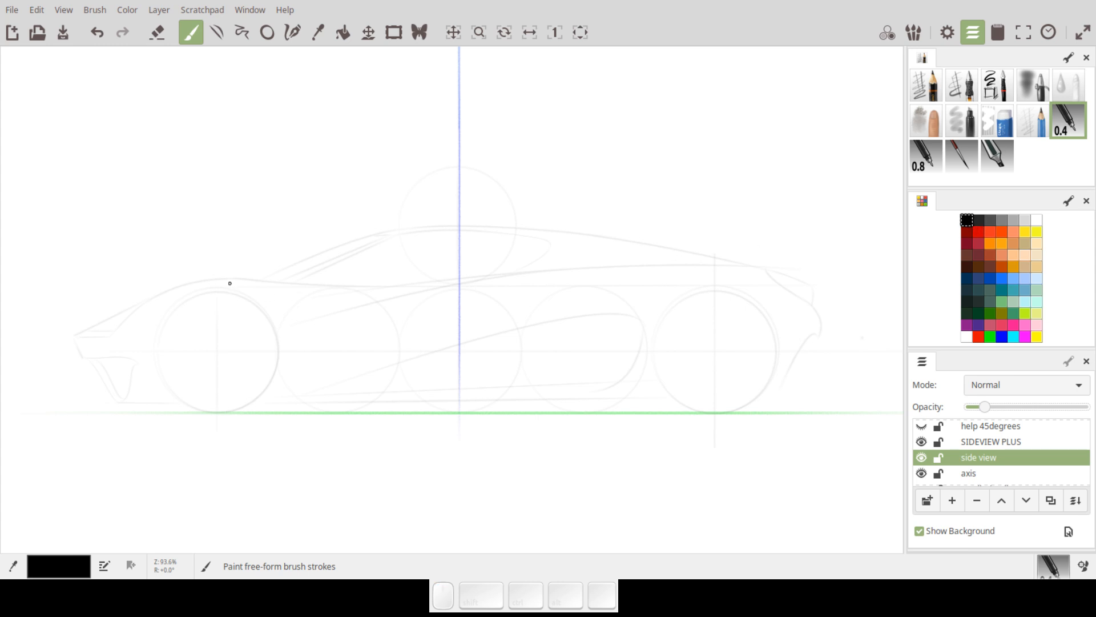
key("k")
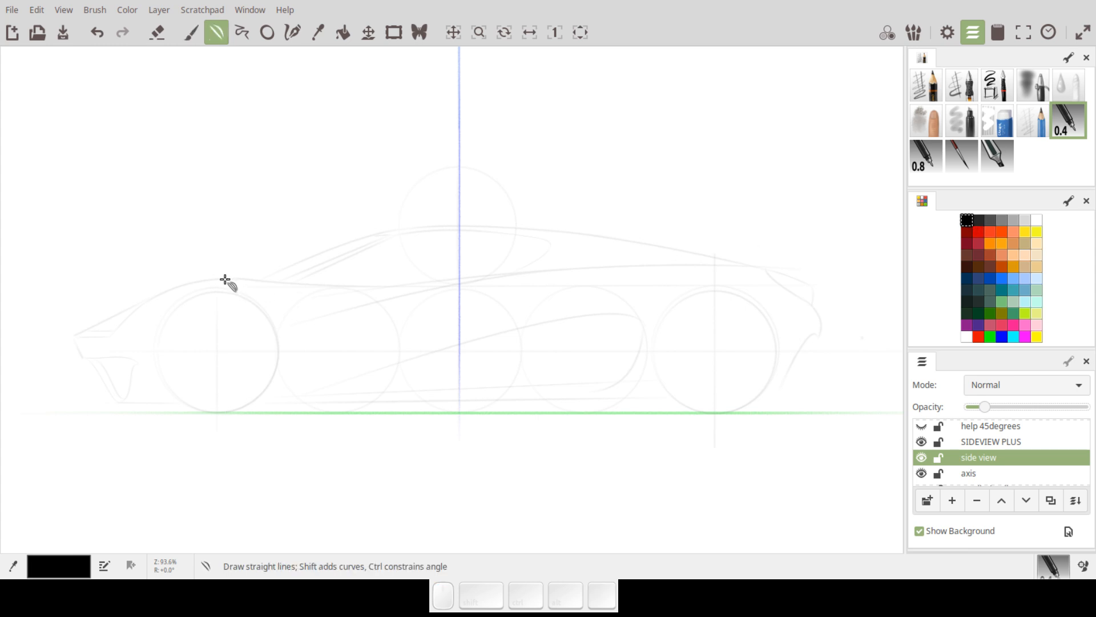
left_click_drag(232, 279, 464, 292)
key("ctrl")
key("ctrl+z")
left_click(962, 96)
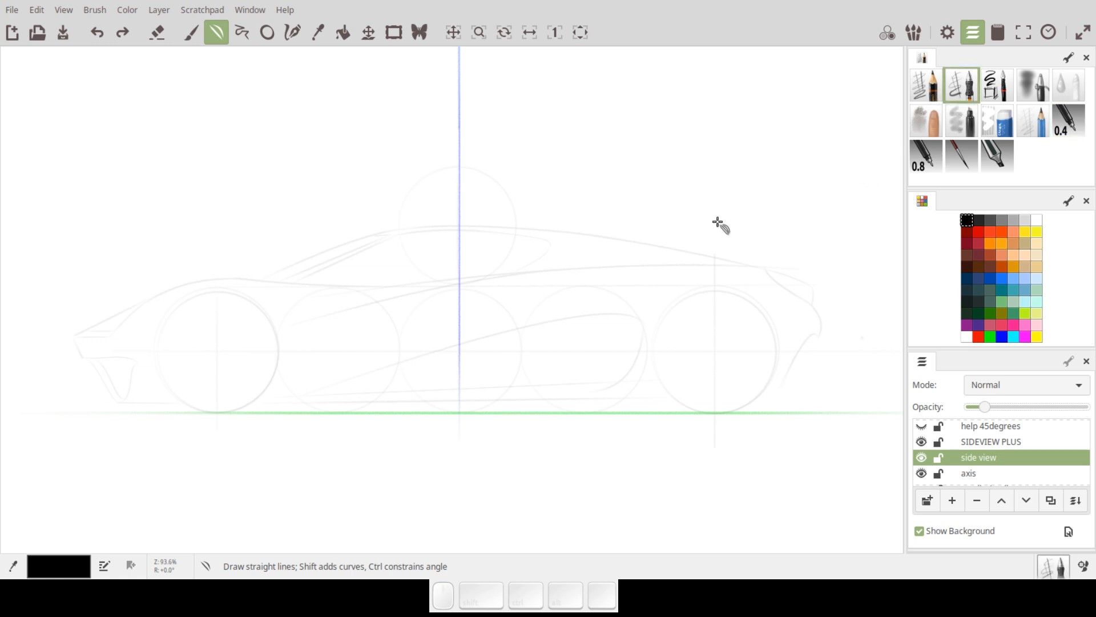
left_click_drag(233, 280, 426, 288)
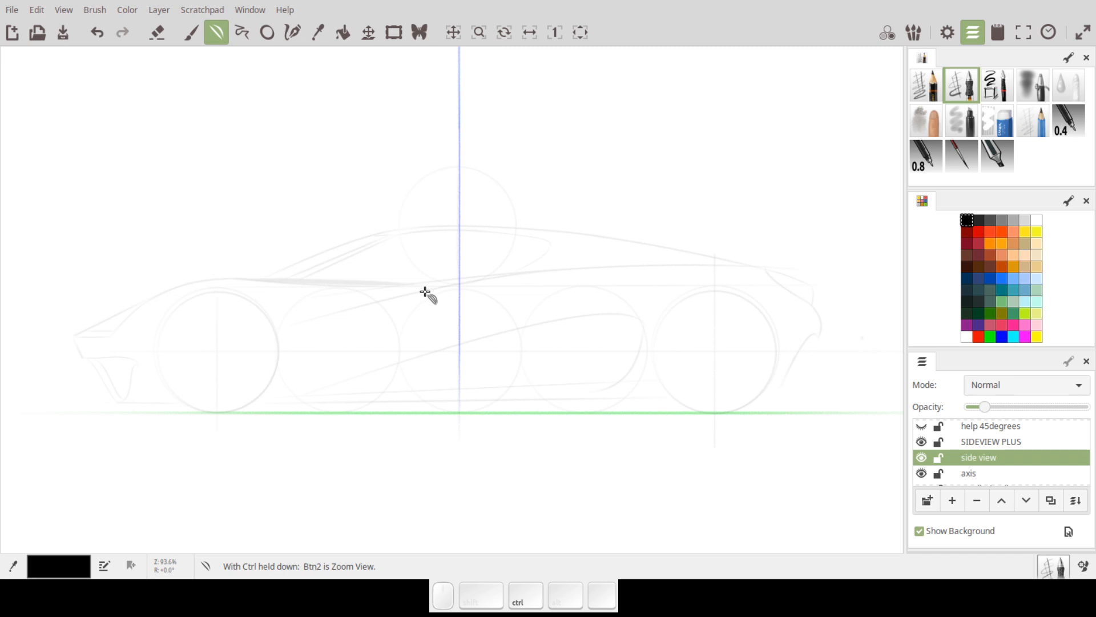
key("ctrl+z")
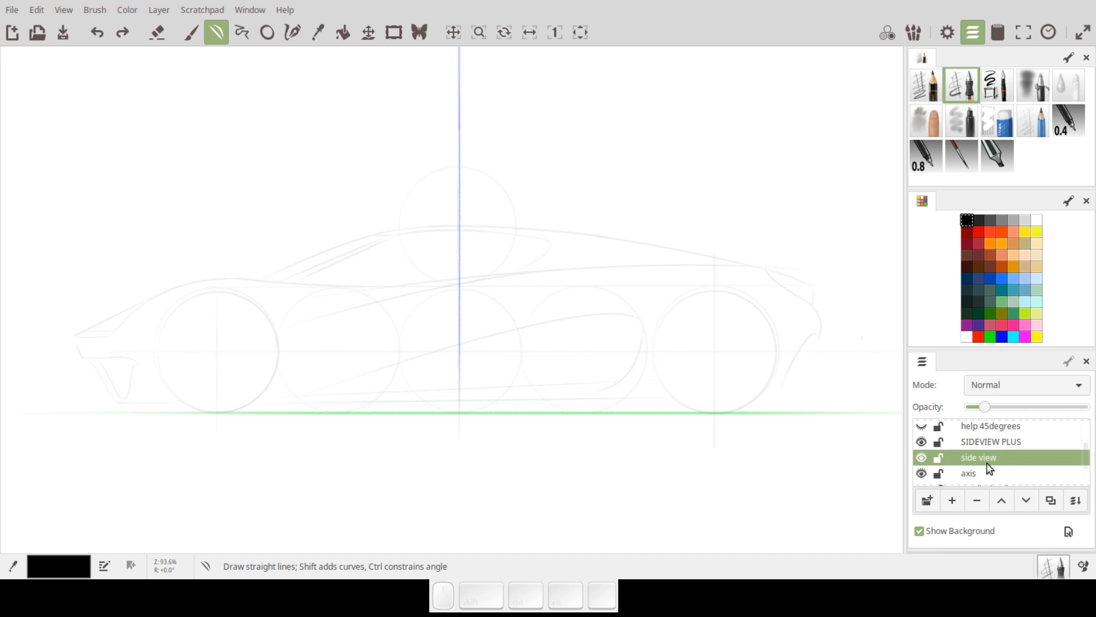
Step: Activate the SIDEVIEW PLUS layer and try a line behind the front fender with the 0.4 pen and the fine brush, undoing each
left_click(992, 441)
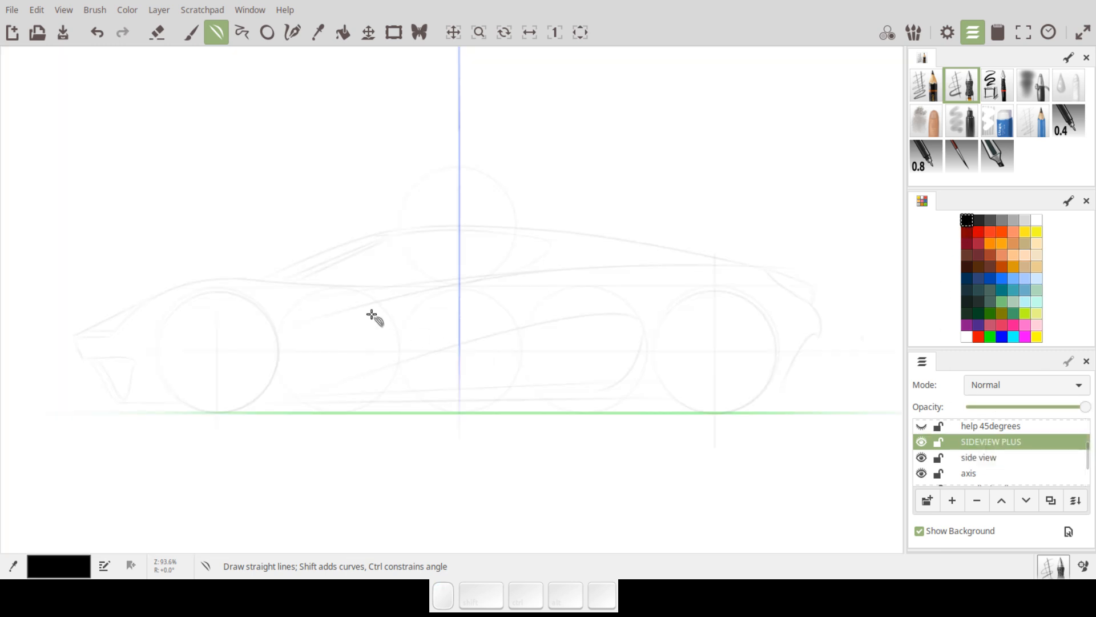
left_click(1043, 130)
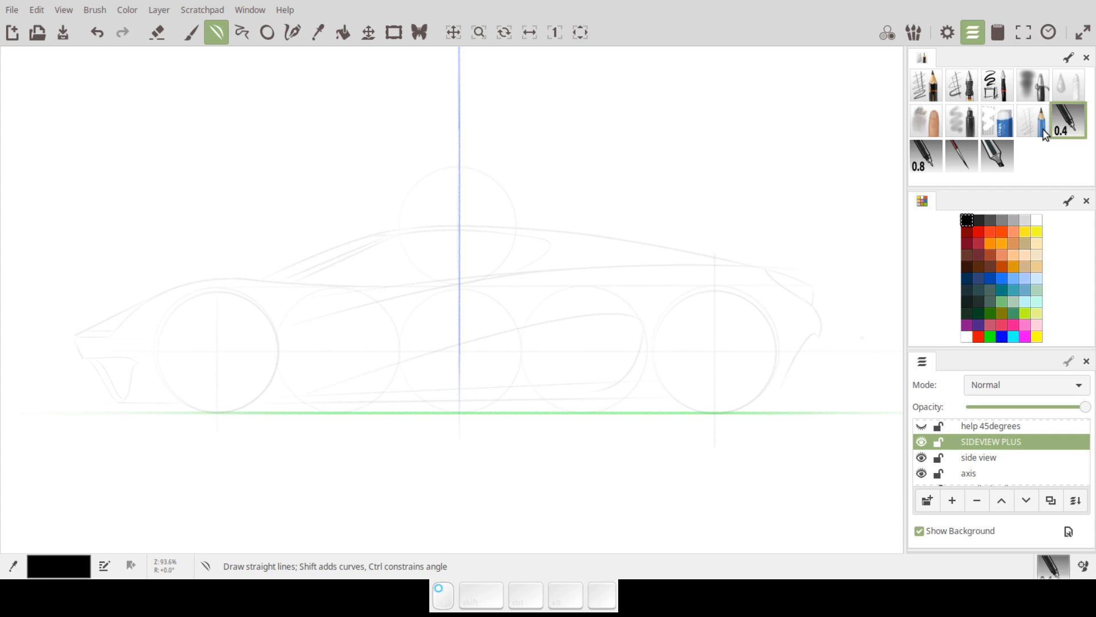
left_click_drag(209, 280, 439, 284)
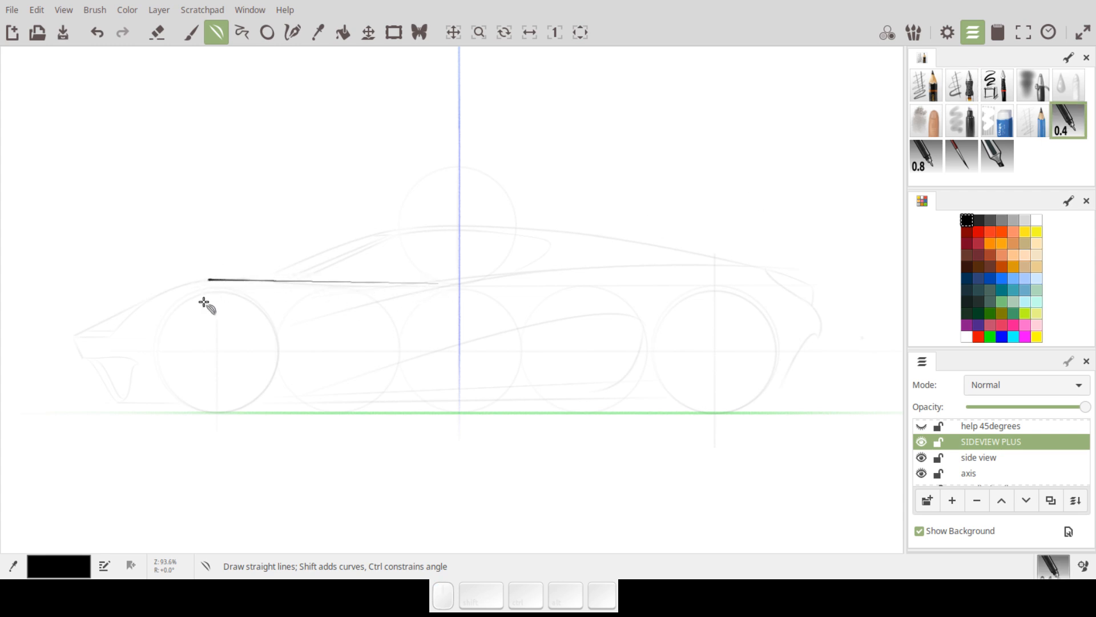
key("ctrl")
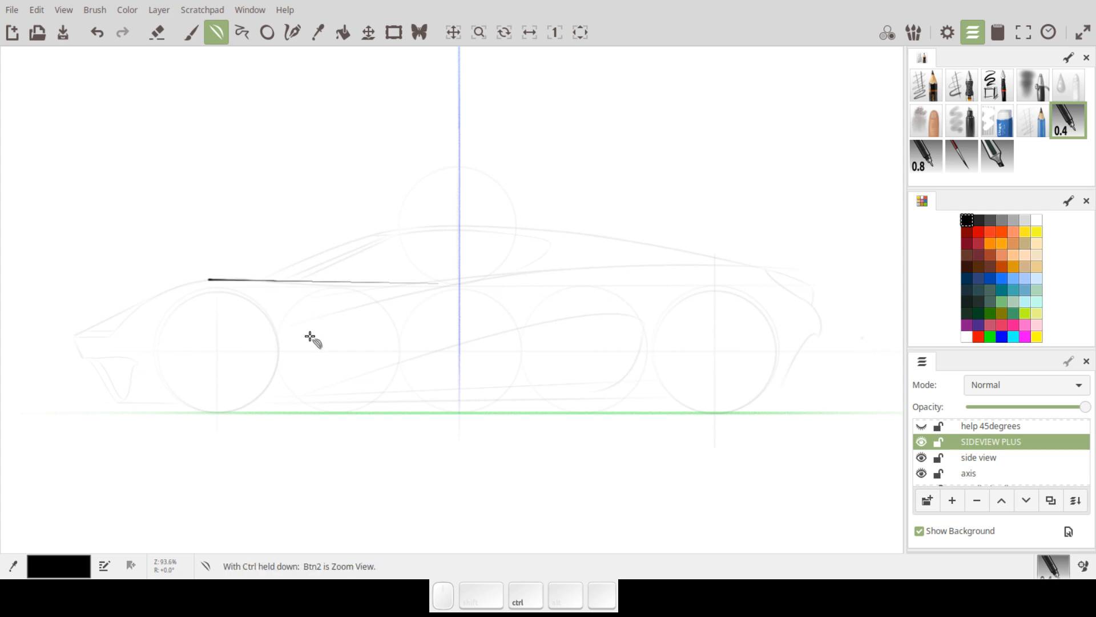
key("ctrl+z")
left_click(964, 160)
left_click_drag(220, 280, 396, 289)
key("ctrl")
key("ctrl+z")
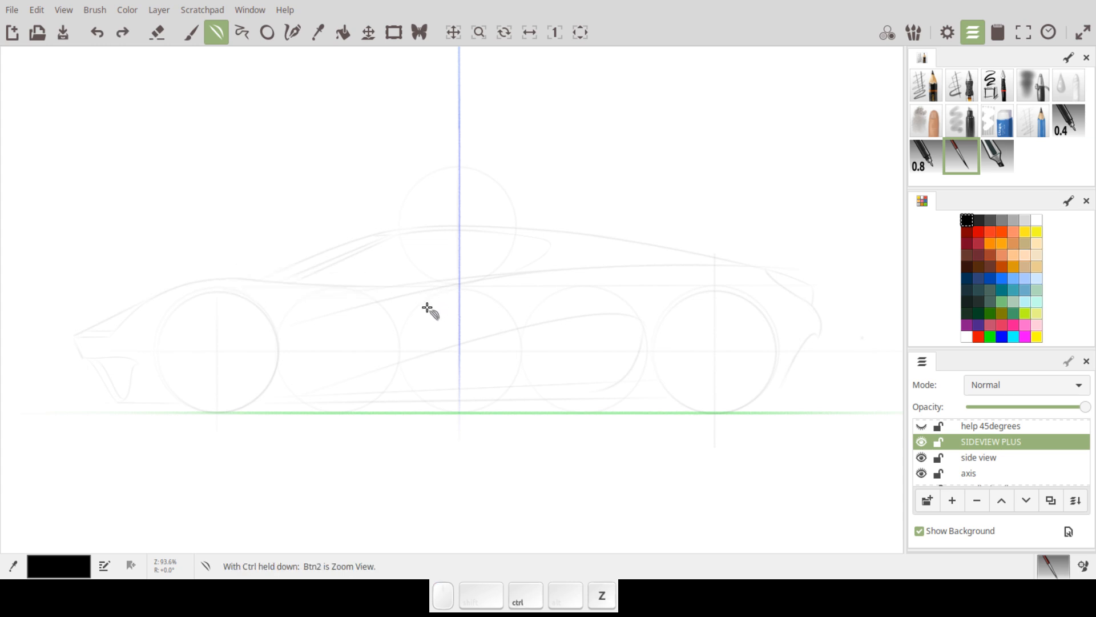
Step: Choose the ink pen sketching brush and ink the curved windshield line and the side window's shallow upper edge over the faint sketch
left_click(954, 98)
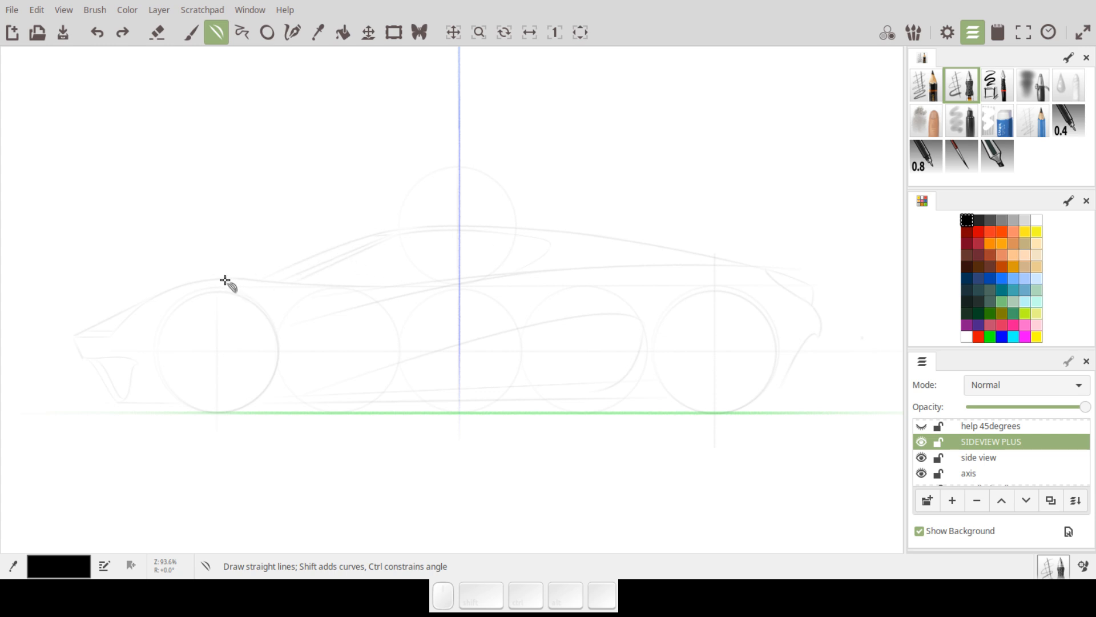
mouse_move(258, 281)
left_mouse_down()
mouse_move(266, 268)
mouse_move(390, 233)
left_mouse_up()
key("ctrl")
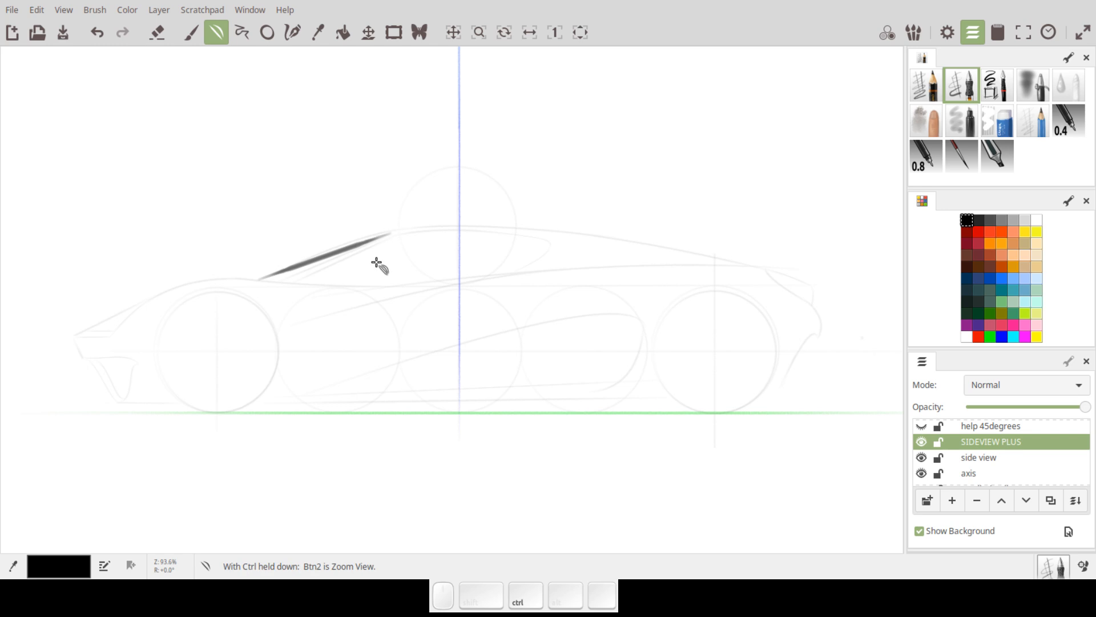
key("ctrl+z")
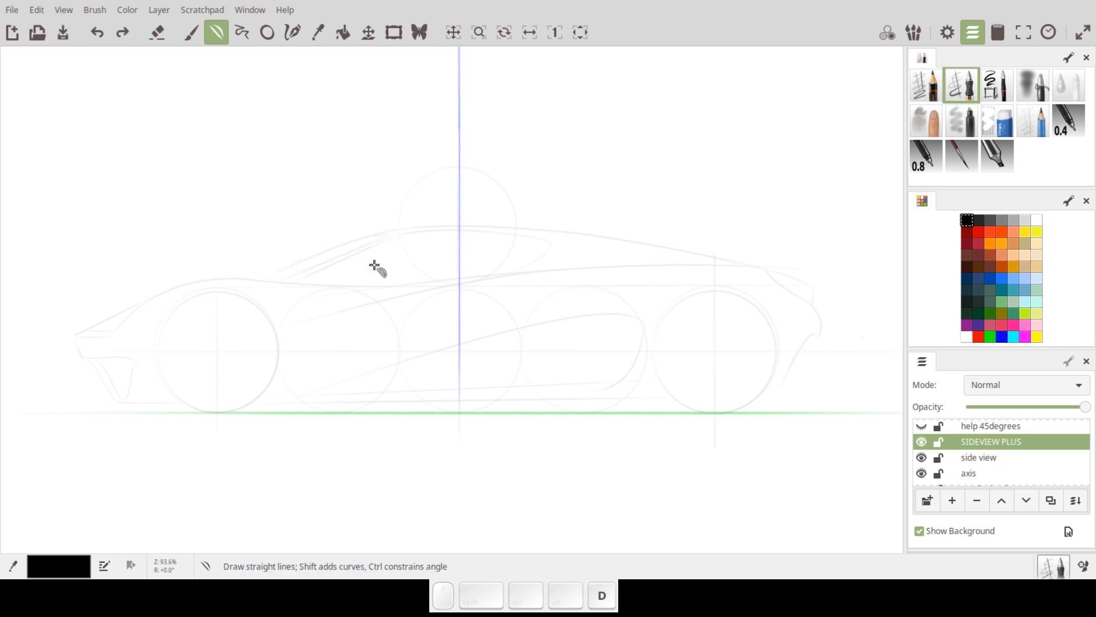
left_click_drag(262, 279, 345, 240)
key("shift")
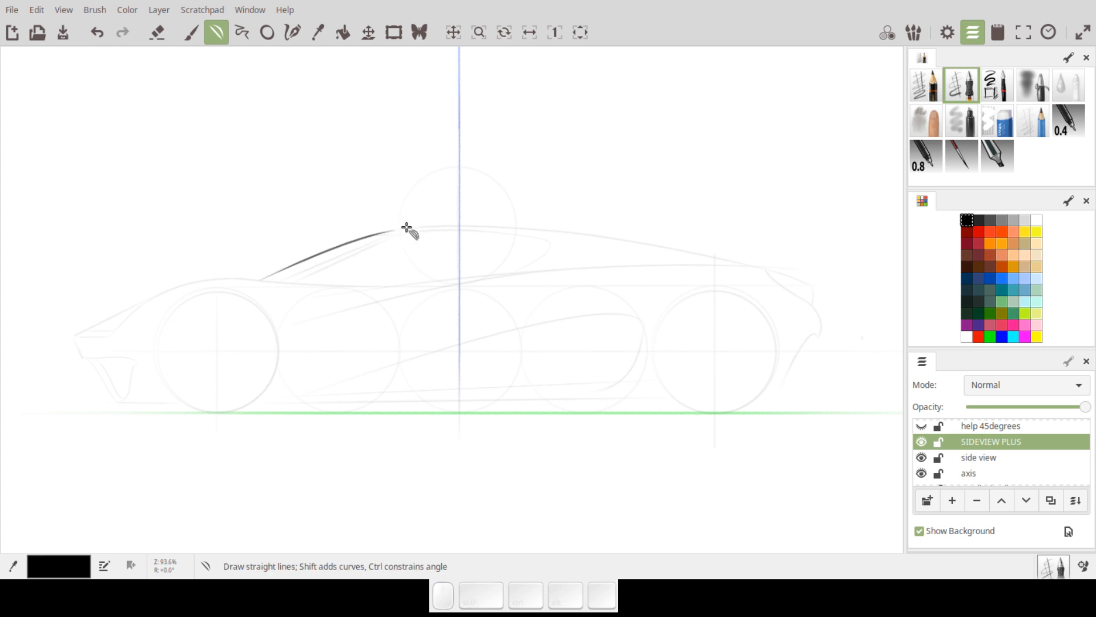
left_click_drag(393, 238, 457, 225)
key("shift")
Step: Ink the side scoop outline, rising from behind the front wheel, rounding ahead of the rear wheel and curving back toward the sill
mouse_move(312, 389)
left_mouse_down()
mouse_move(612, 296)
mouse_move(639, 295)
mouse_move(640, 314)
mouse_move(615, 329)
mouse_move(610, 313)
mouse_move(575, 296)
mouse_move(567, 304)
left_mouse_up()
key("shift")
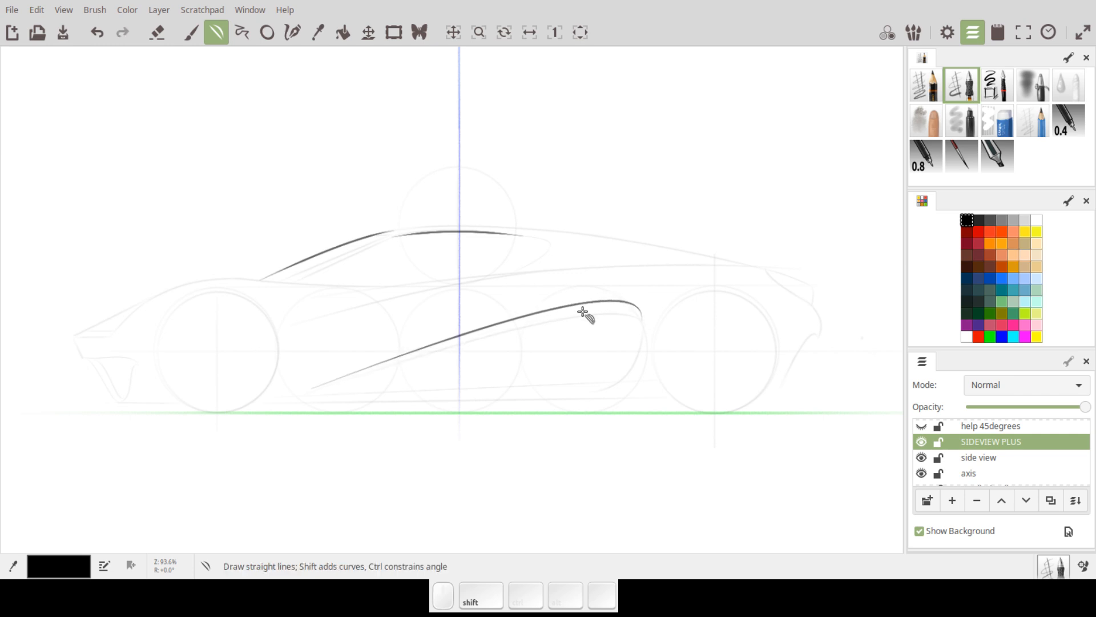
left_click_drag(642, 321, 624, 356)
key("shift")
left_click_drag(235, 278, 422, 286)
mouse_move(345, 285)
left_mouse_down()
mouse_move(335, 275)
mouse_move(329, 287)
left_mouse_up()
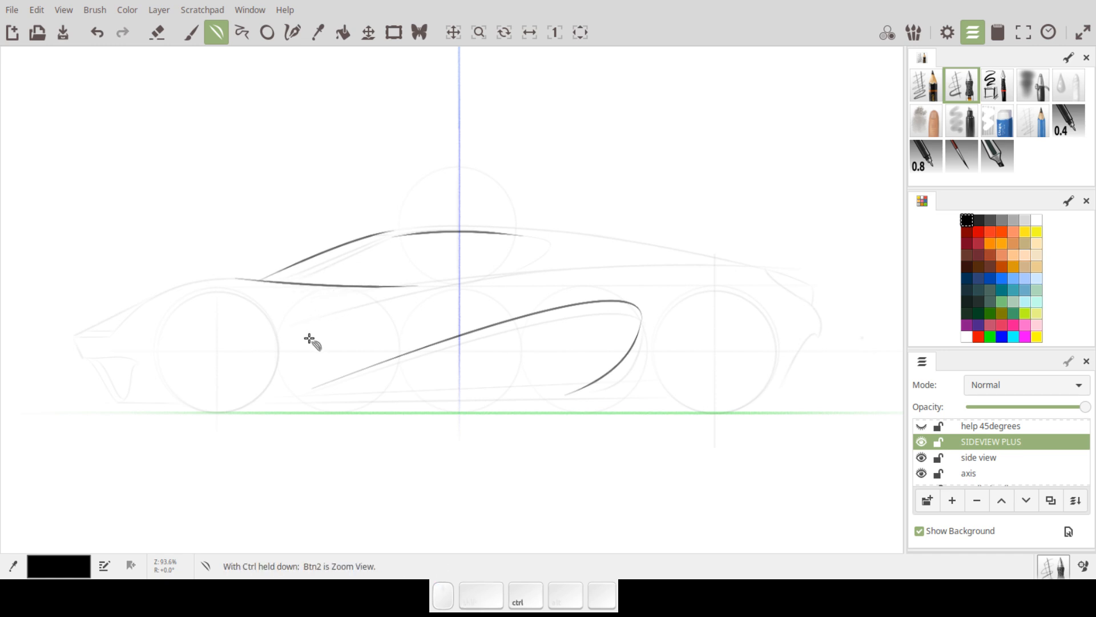
key("ctrl+z")
Step: Ink the beltline as two joined curves, from the front fender crest under the side window back to the tail
left_click_drag(235, 278, 427, 284)
left_click_drag(355, 285, 329, 280)
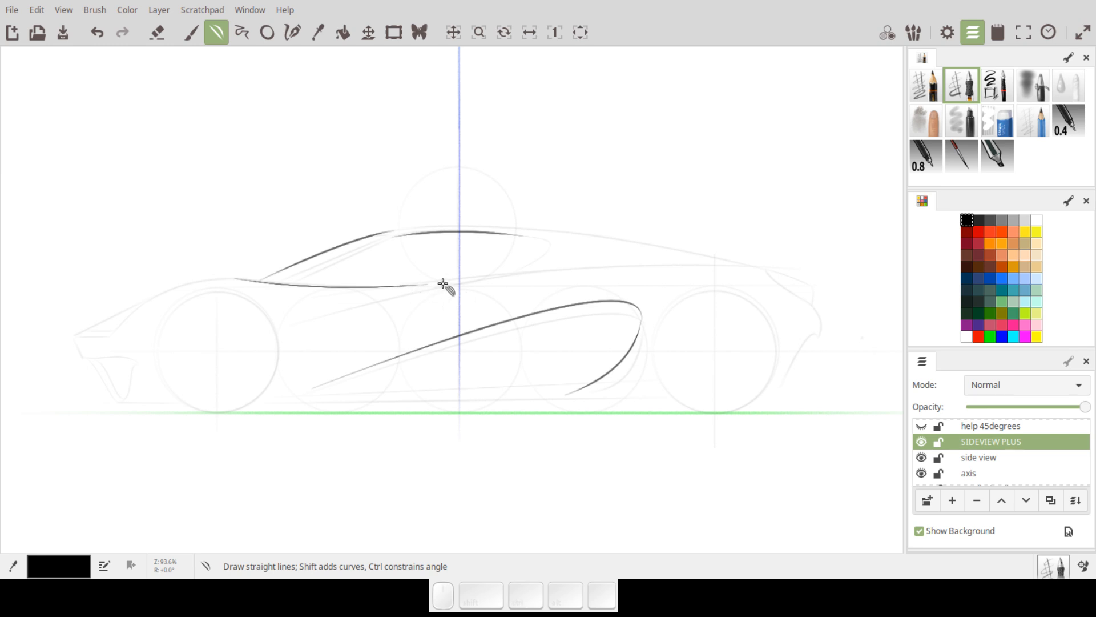
left_click_drag(405, 285, 777, 267)
left_click_drag(619, 279, 597, 264)
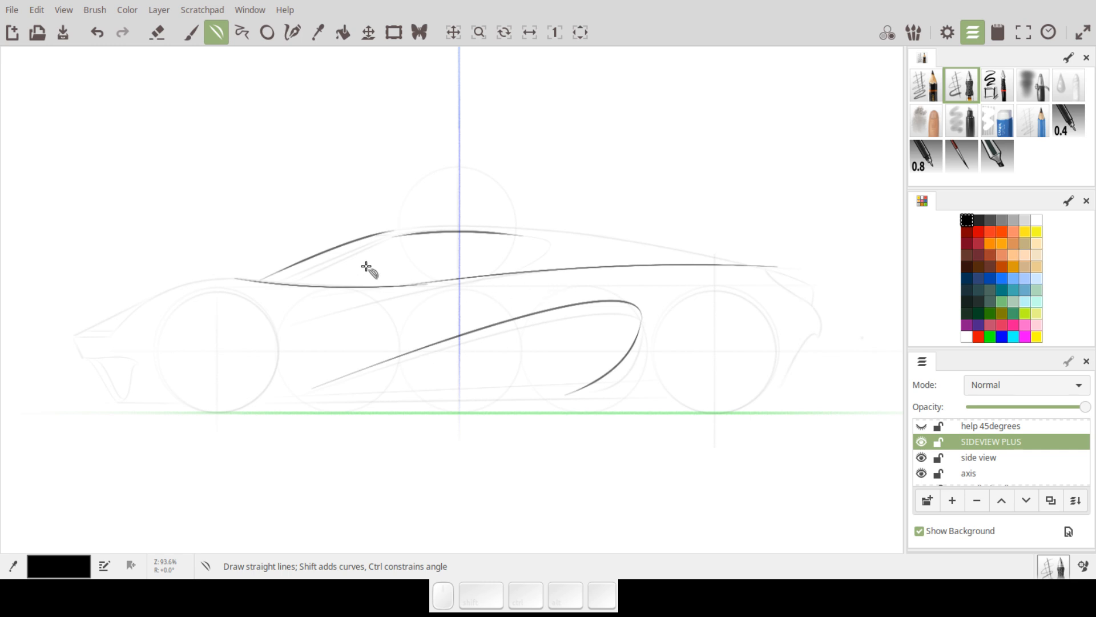
Step: Ink two slanted pillar lines behind the windshield and join the front one to the windshield with a short line at its upper end
left_click_drag(302, 284, 392, 233)
key("shift")
mouse_move(281, 283)
left_mouse_down()
mouse_move(393, 233)
mouse_move(413, 249)
mouse_move(408, 368)
mouse_move(402, 354)
left_mouse_up()
left_click_drag(312, 239, 363, 233)
key("ctrl+z")
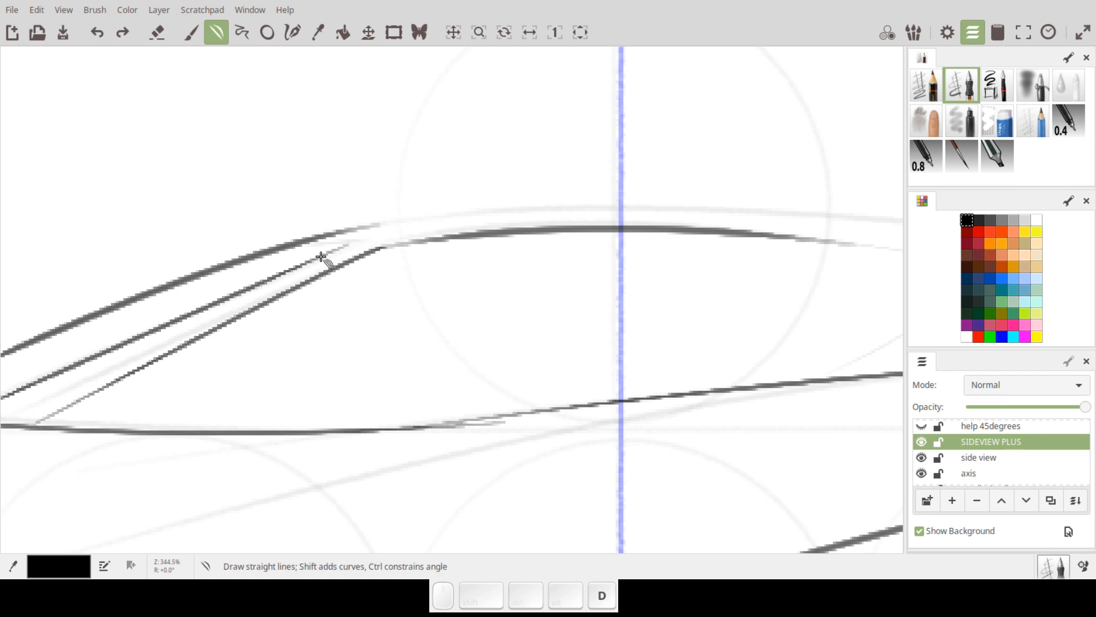
mouse_move(310, 244)
left_mouse_down()
mouse_move(353, 245)
mouse_move(343, 246)
left_mouse_up()
Step: Ink the hood line from the nose tip up over the front wheel, blending into the beltline
left_click_drag(475, 278, 490, 245)
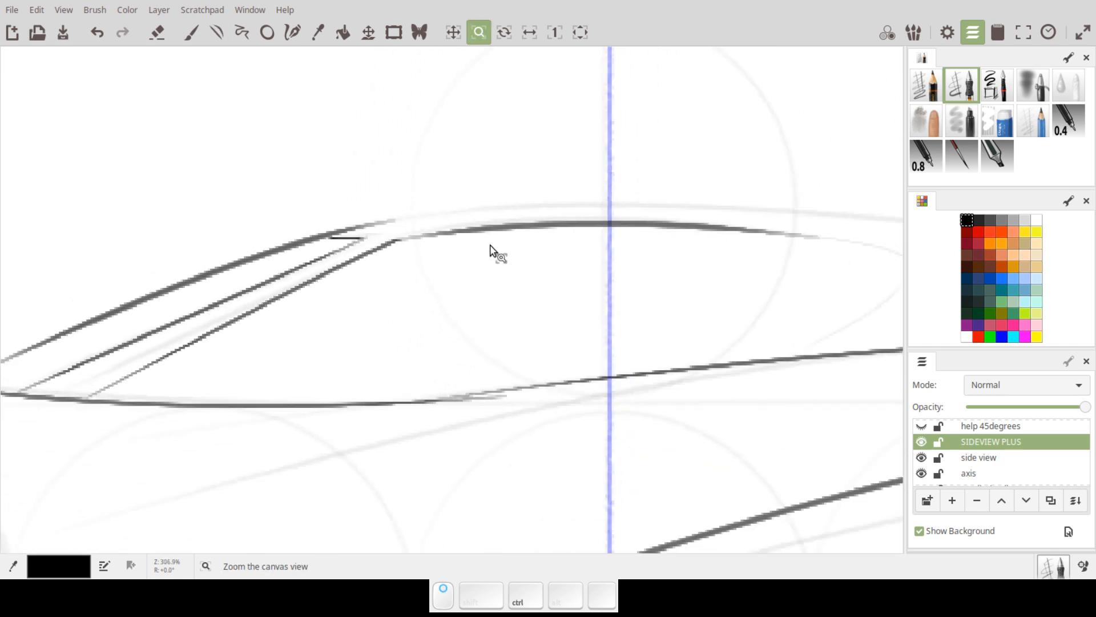
scroll(490, 245, "down", 5)
left_click_drag(617, 275, 489, 254)
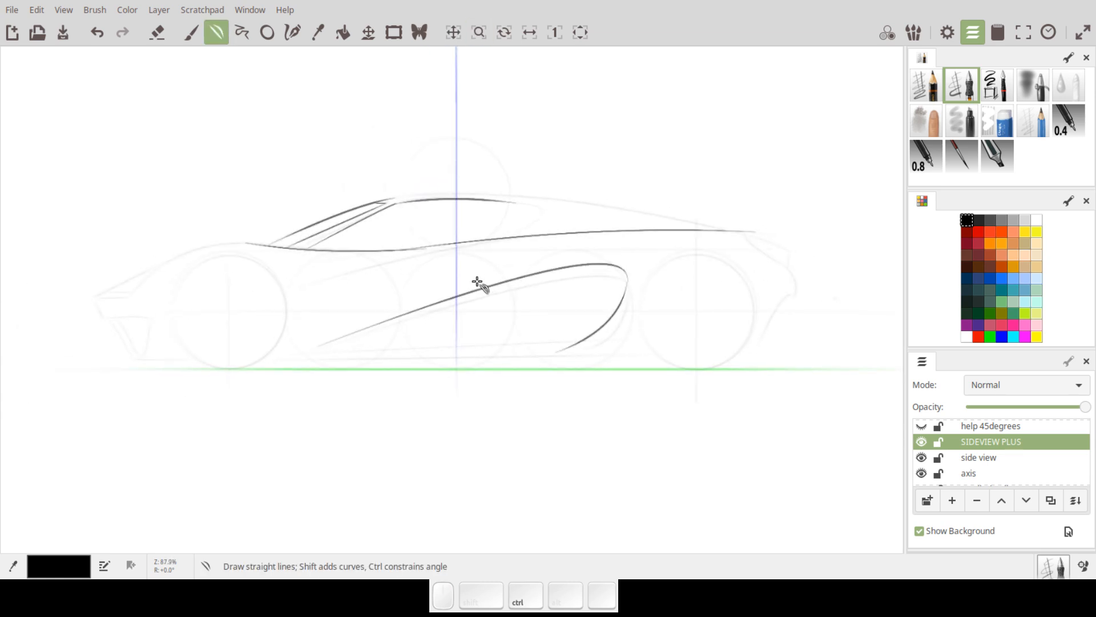
left_click_drag(488, 299, 618, 325)
mouse_move(543, 335)
left_mouse_down()
mouse_move(558, 309)
mouse_move(531, 369)
mouse_move(666, 338)
left_mouse_up()
left_click_drag(477, 282, 463, 308)
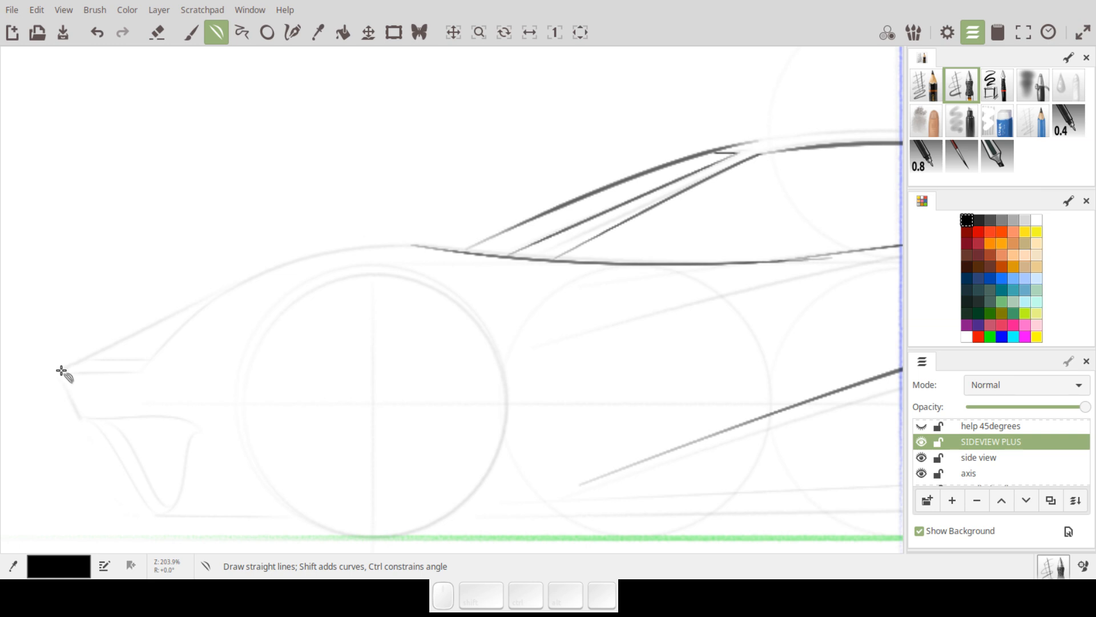
mouse_move(59, 372)
left_mouse_down()
mouse_move(249, 272)
mouse_move(184, 306)
mouse_move(199, 313)
mouse_move(260, 275)
mouse_move(355, 246)
mouse_move(416, 242)
mouse_move(323, 258)
mouse_move(325, 246)
left_mouse_up()
key("shift")
key("shift")
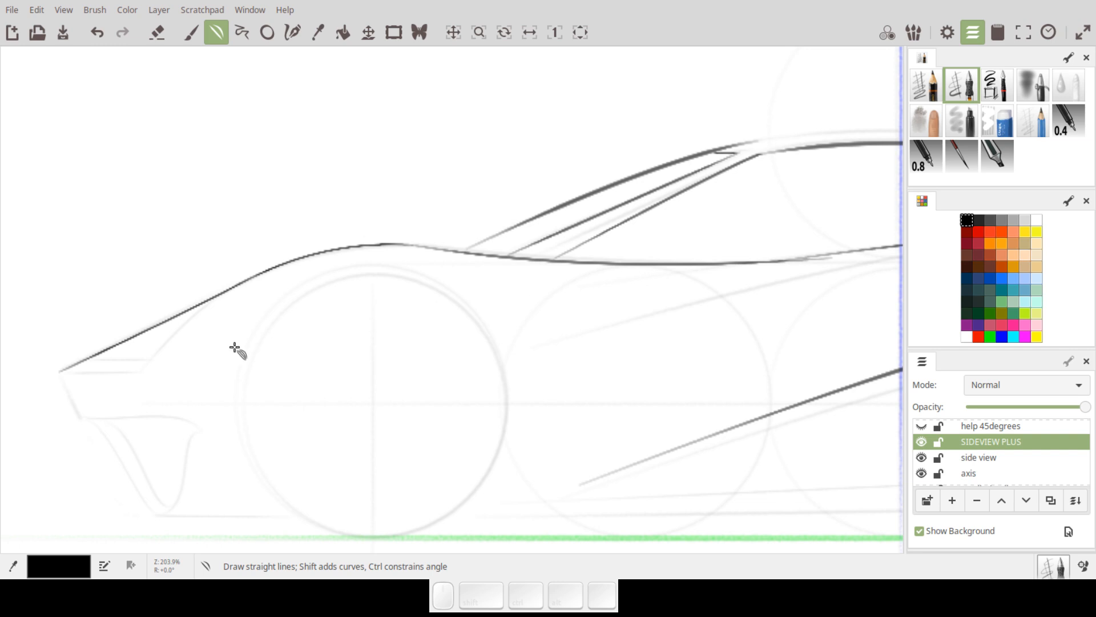
Step: Ink the short slanted front edge below the nose tip and a horizontal line running back from the tip, undoing the stray mark
left_click_drag(59, 374, 79, 416)
left_click_drag(58, 373, 147, 374)
key("ctrl")
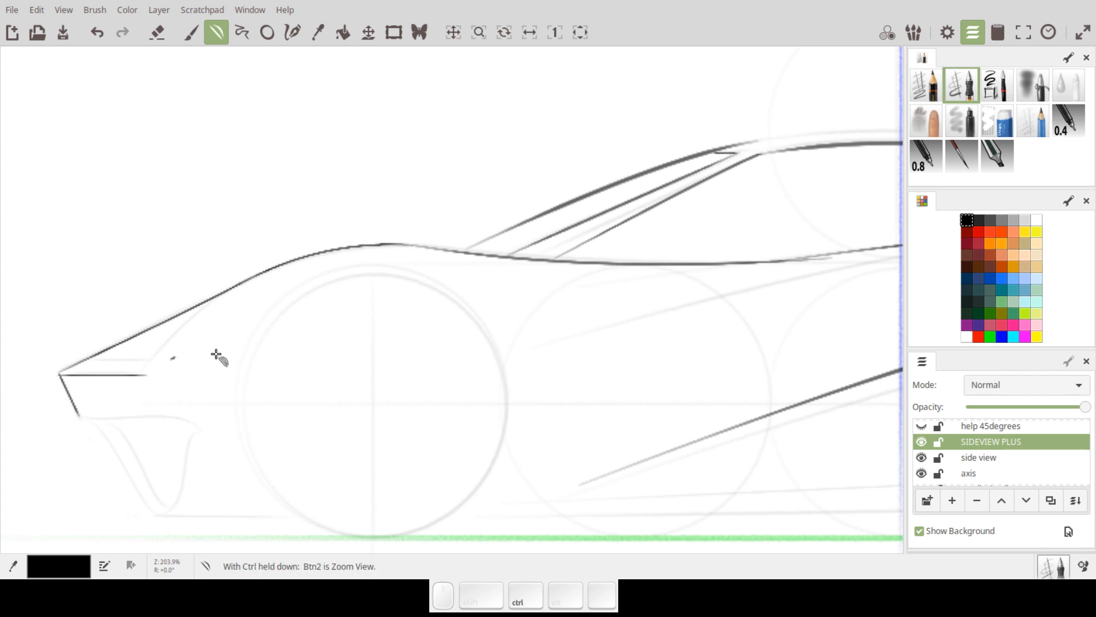
key("ctrl+z")
Step: Ink the long sill line just above the ground, from behind the front wheel to the rear wheel
left_click_drag(655, 345, 355, 224)
left_click_drag(565, 284, 382, 311)
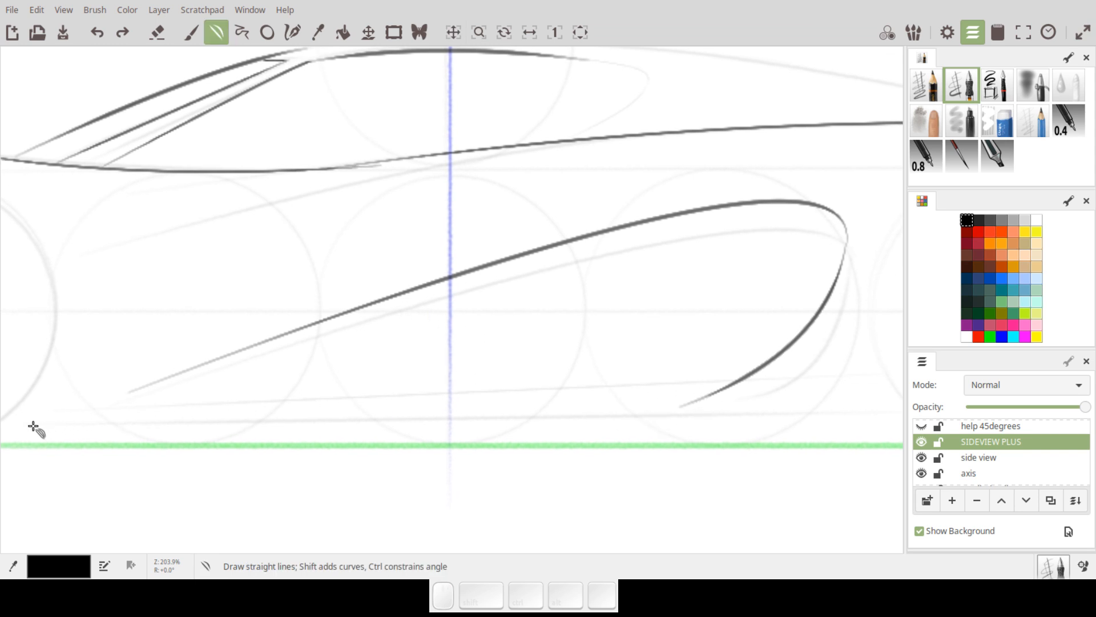
left_click_drag(362, 392, 358, 386)
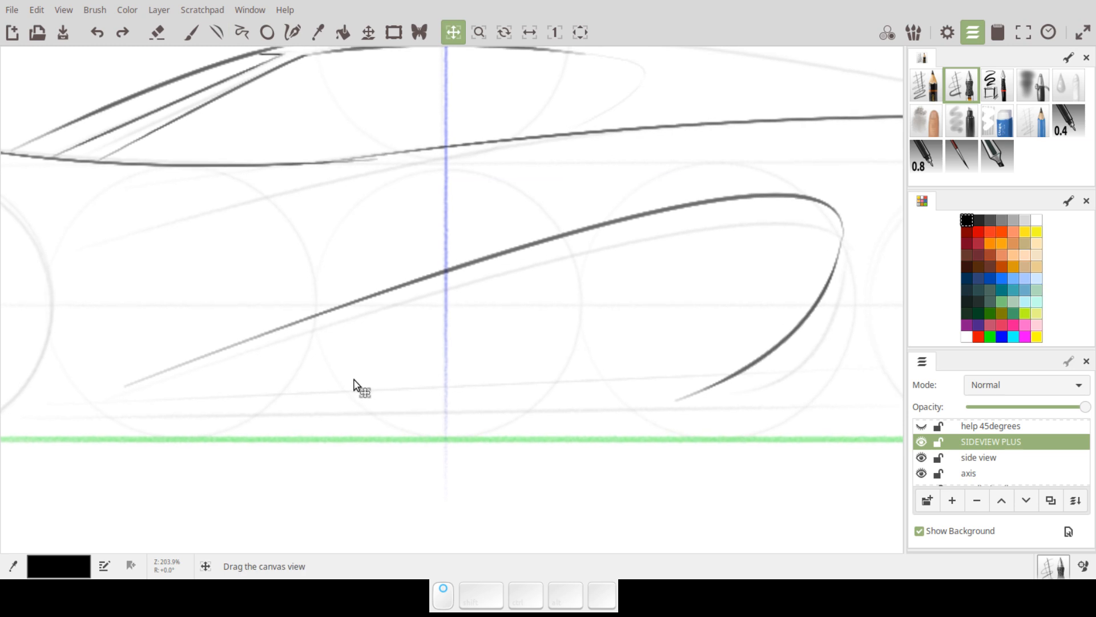
mouse_move(27, 419)
left_mouse_down()
mouse_move(854, 416)
mouse_move(897, 399)
mouse_move(889, 410)
left_mouse_up()
Step: Ink the lower rear bumper curve, rising from behind the rear wheel to the tail's rearmost edge
left_click_drag(842, 334, 312, 356)
left_click_drag(563, 327, 529, 331)
mouse_move(702, 381)
left_mouse_down()
mouse_move(778, 299)
mouse_move(774, 312)
mouse_move(748, 311)
mouse_move(789, 289)
left_mouse_up()
key("shift")
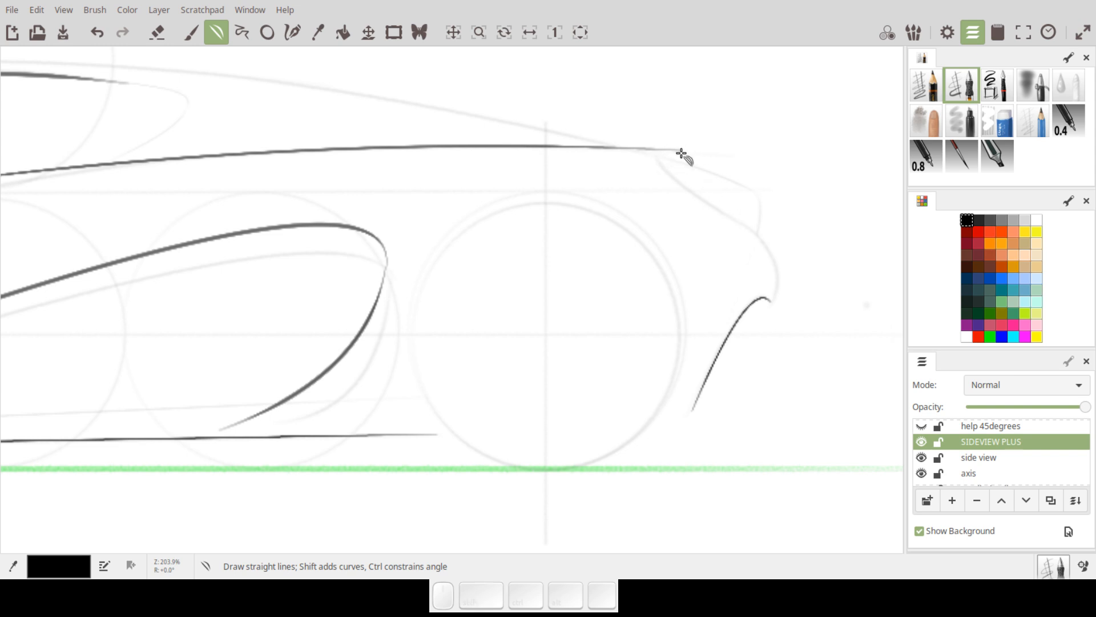
Step: Ink the S-shaped rear edge from the beltline's end to the bumper, and add the angular tail outline behind it
mouse_move(678, 150)
left_mouse_down()
mouse_move(724, 200)
mouse_move(781, 289)
mouse_move(772, 298)
left_mouse_up()
key("shift")
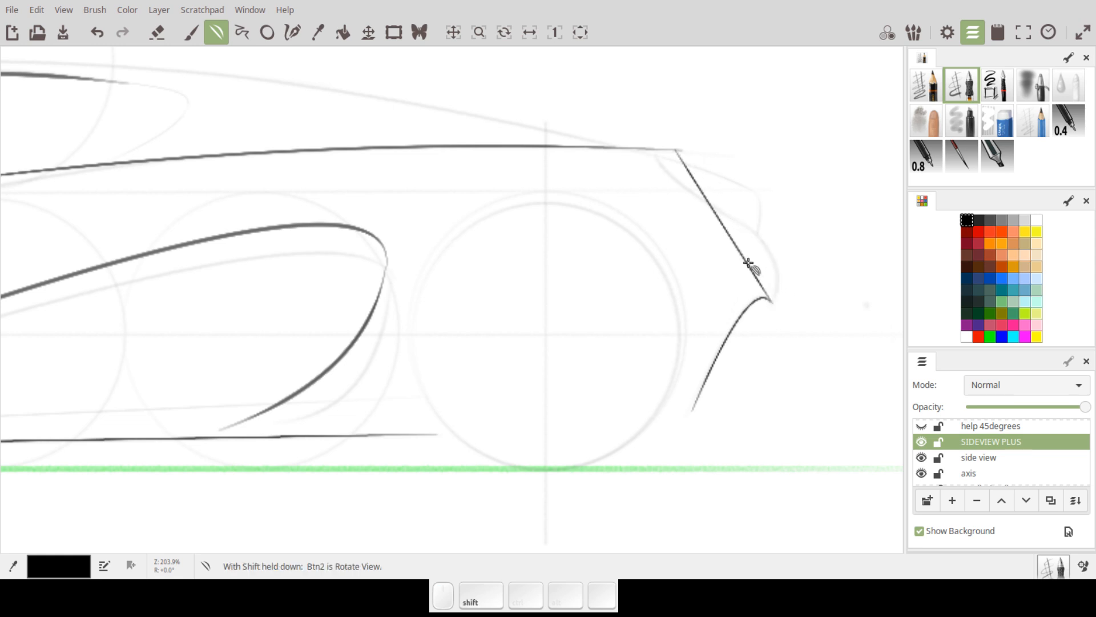
left_click_drag(703, 193, 753, 228)
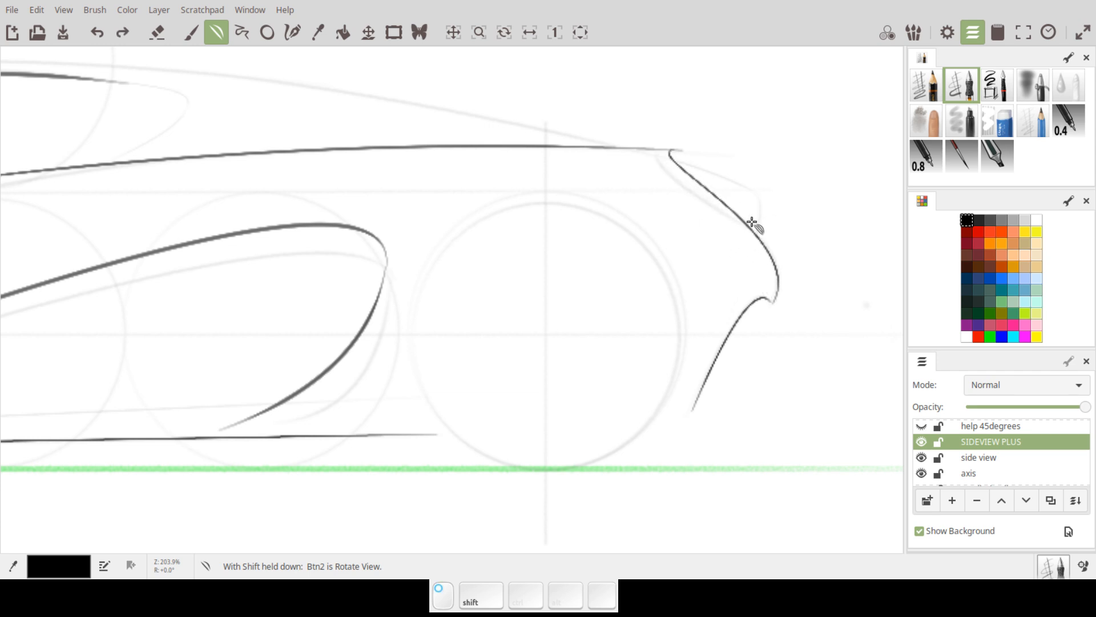
left_click_drag(685, 171, 659, 185)
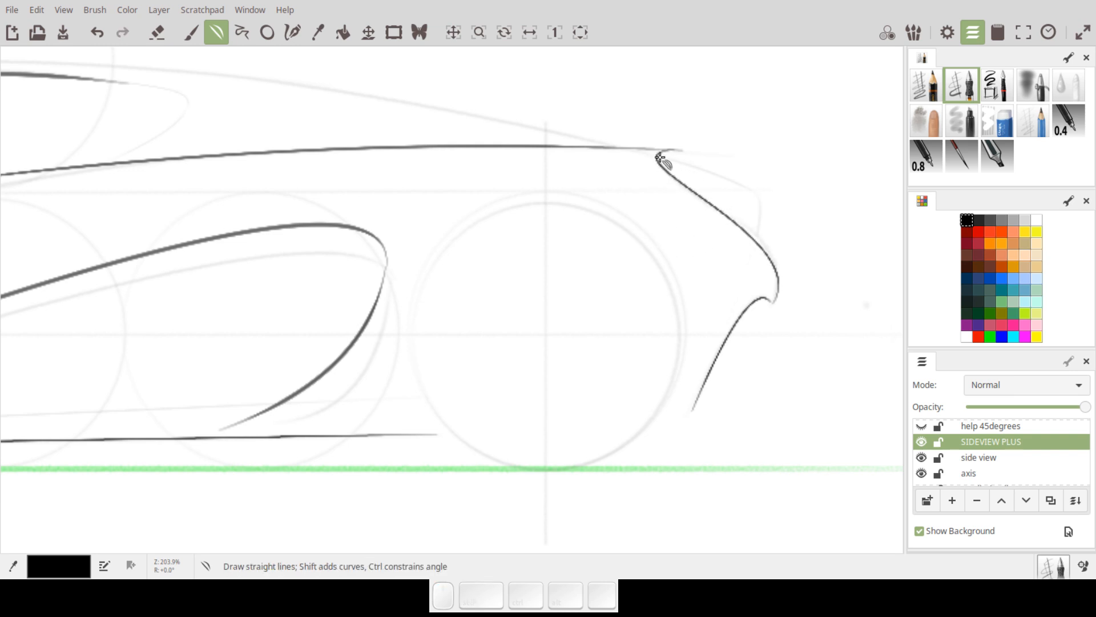
left_click_drag(708, 167, 752, 240)
key("shift")
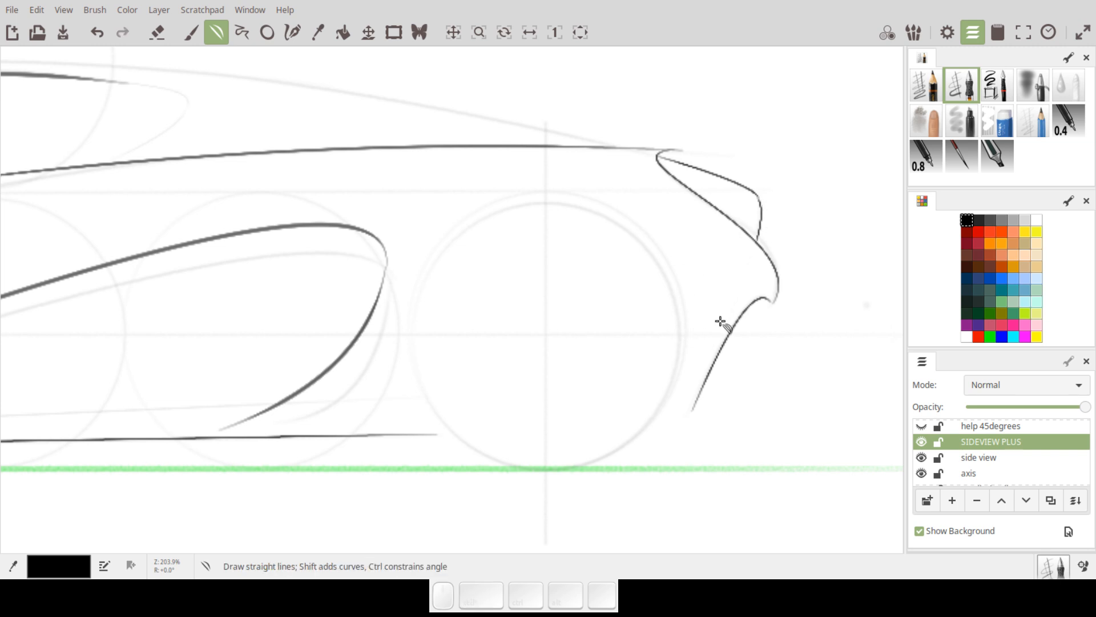
Step: Ink the roofline from the windshield's upper end over the cabin and down to the beltline near the tail
left_click_drag(565, 294, 768, 352)
left_click_drag(605, 311, 710, 306)
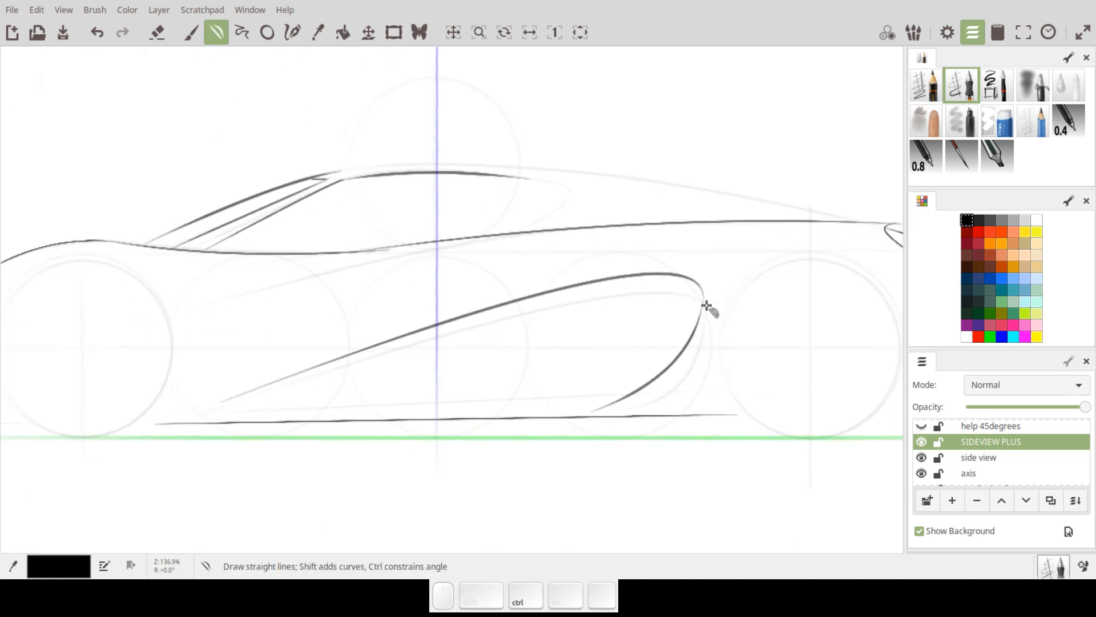
left_click_drag(558, 262, 527, 288)
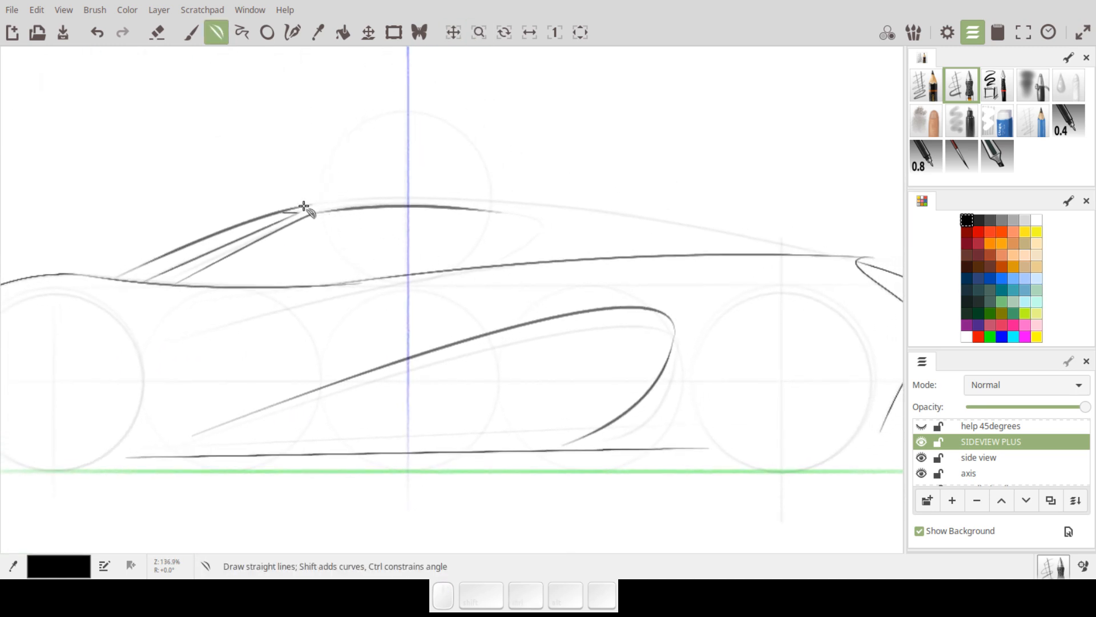
left_click_drag(338, 194, 555, 205)
mouse_move(485, 203)
left_mouse_down()
mouse_move(450, 186)
mouse_move(400, 191)
mouse_move(408, 193)
left_mouse_up()
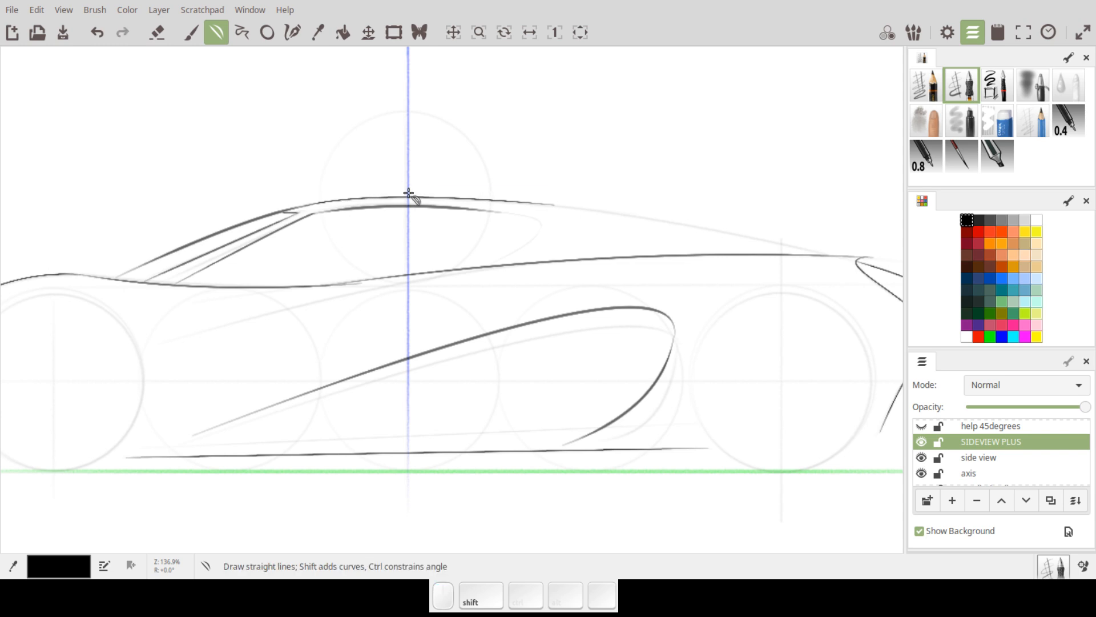
left_click_drag(668, 245, 553, 234)
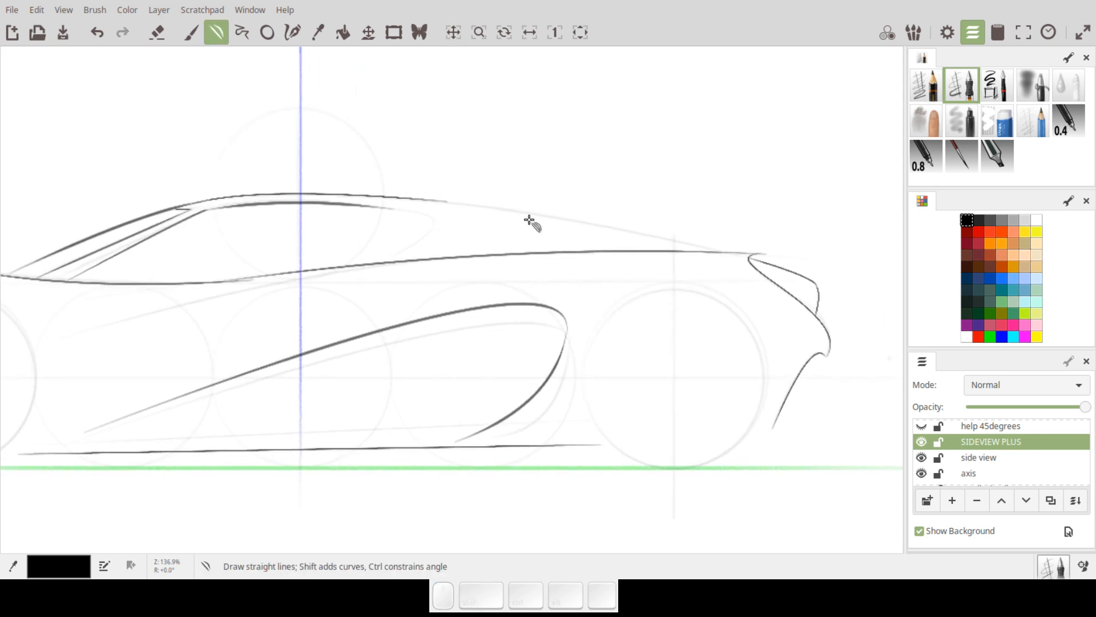
left_click_drag(440, 200, 715, 250)
key("shift")
left_click_drag(570, 225, 568, 212)
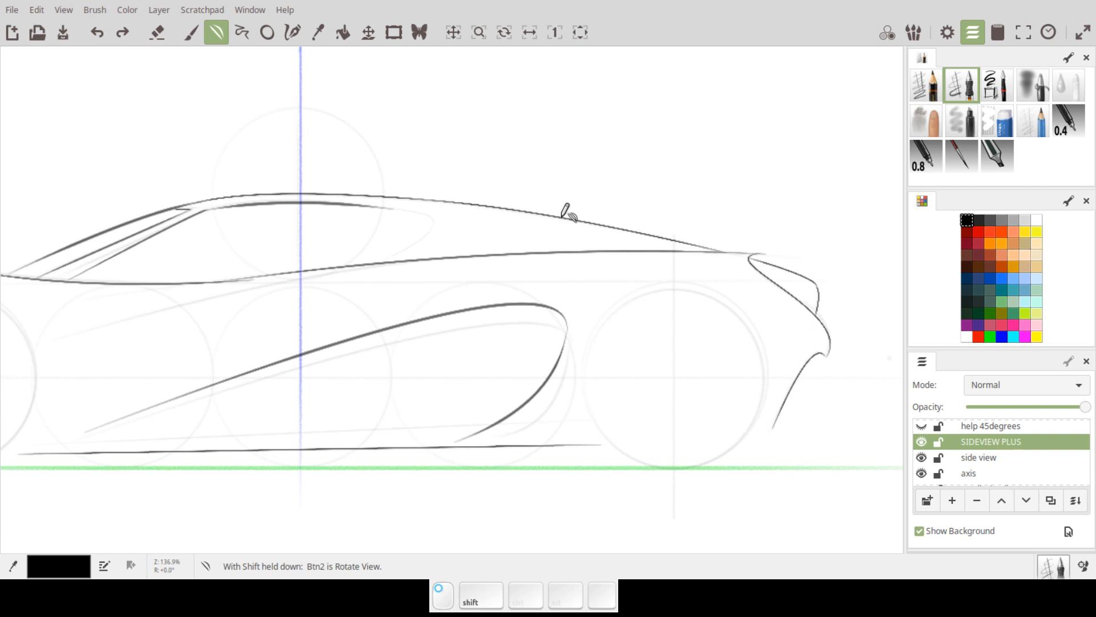
Step: Ink the side window's lower rear edge, rising from the beltline and curving at its rear corner
key("ctrl")
left_click_drag(535, 256, 713, 226)
left_click_drag(559, 241, 483, 308)
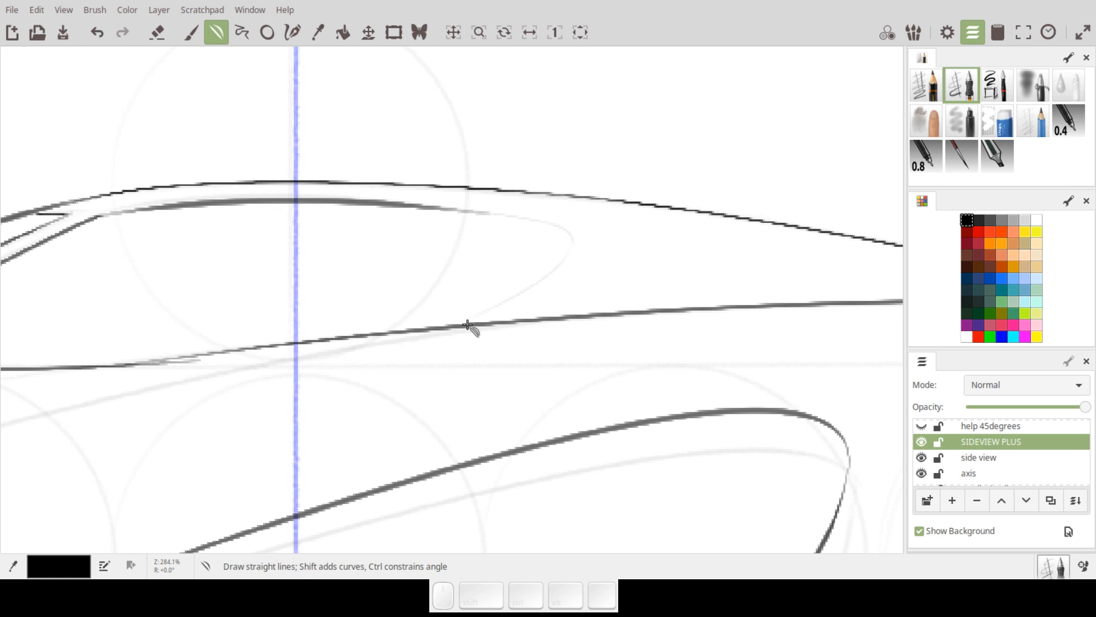
left_click_drag(470, 323, 547, 268)
key("shift")
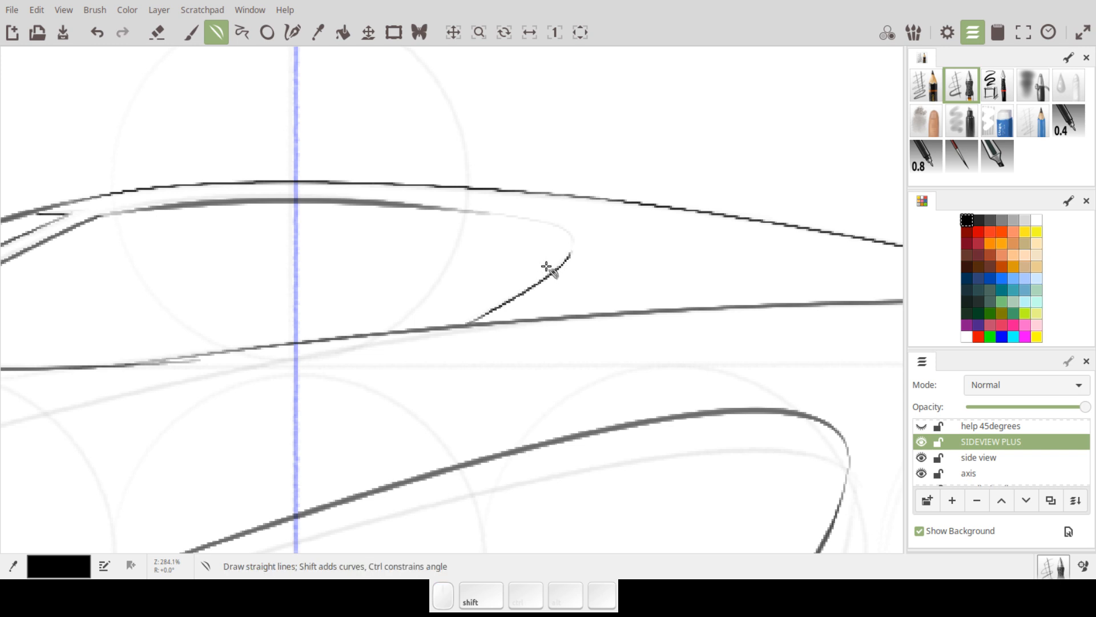
left_click_drag(477, 213, 563, 221)
key("shift")
key("ctrl")
key("ctrl+z")
Step: Ink the side window's rounded upper rear corner and a new curve along its upper edge toward the pillar
left_click_drag(467, 210, 515, 252)
key("shift")
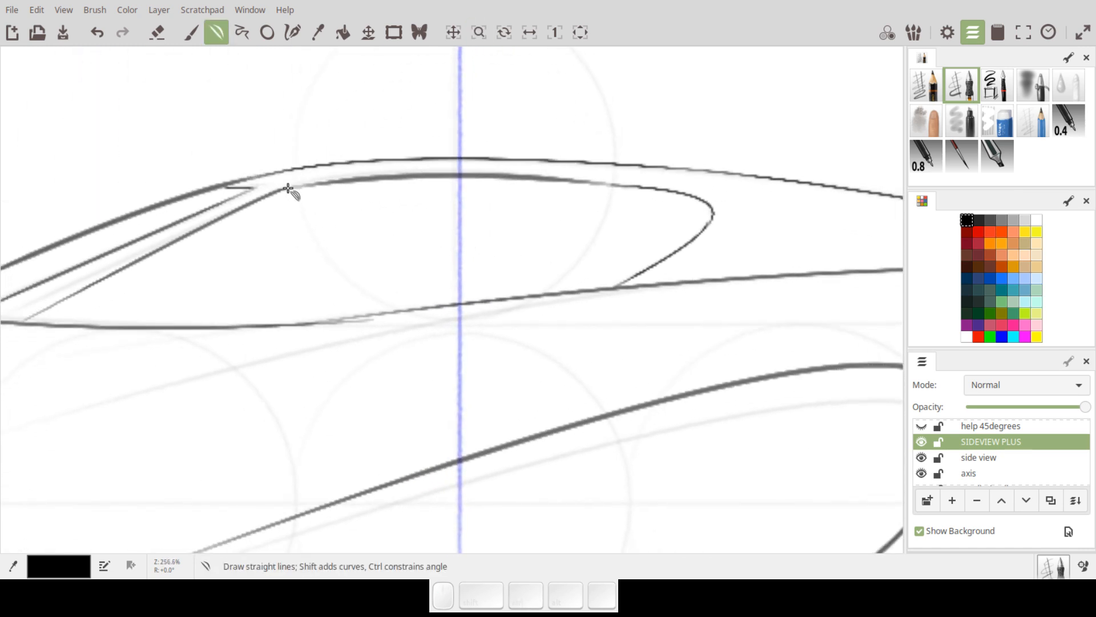
left_click_drag(283, 190, 685, 192)
mouse_move(606, 191)
left_mouse_down()
mouse_move(570, 172)
mouse_move(522, 171)
mouse_move(534, 184)
mouse_move(587, 172)
mouse_move(536, 260)
mouse_move(528, 234)
left_mouse_up()
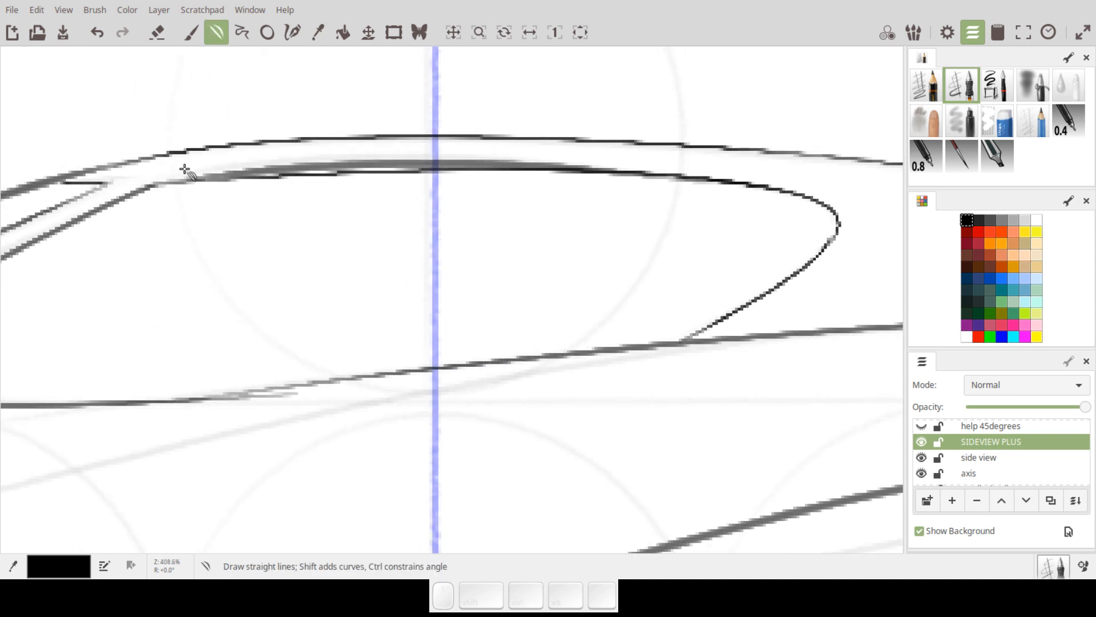
Step: Erase the doubled lines along the side window's upper edge, and return to the straight line tool without the eraser
left_click(158, 32)
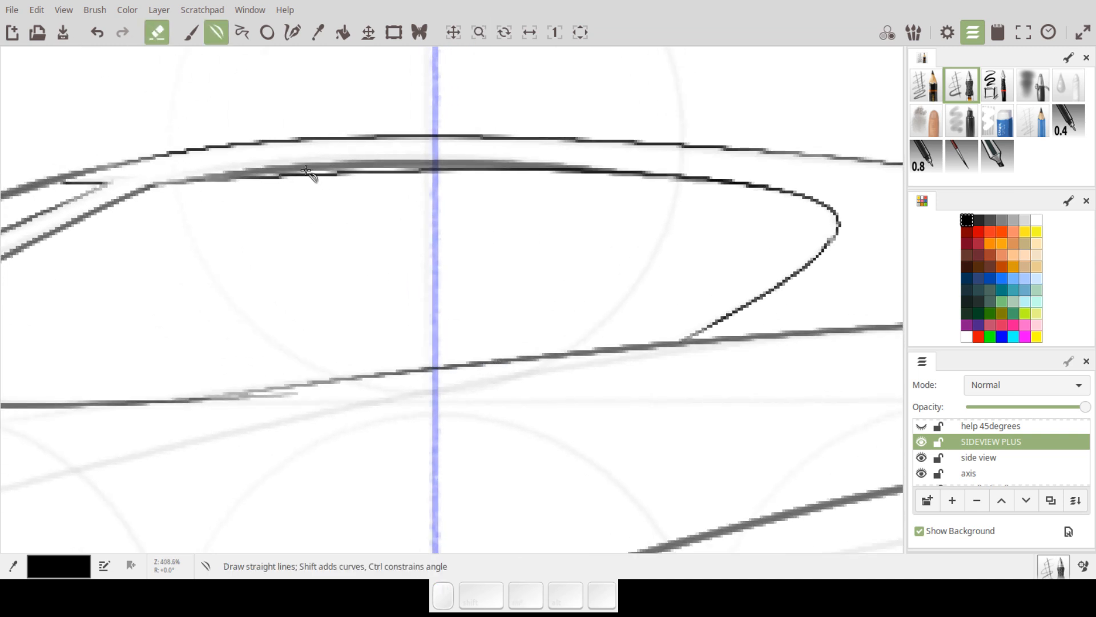
key("p")
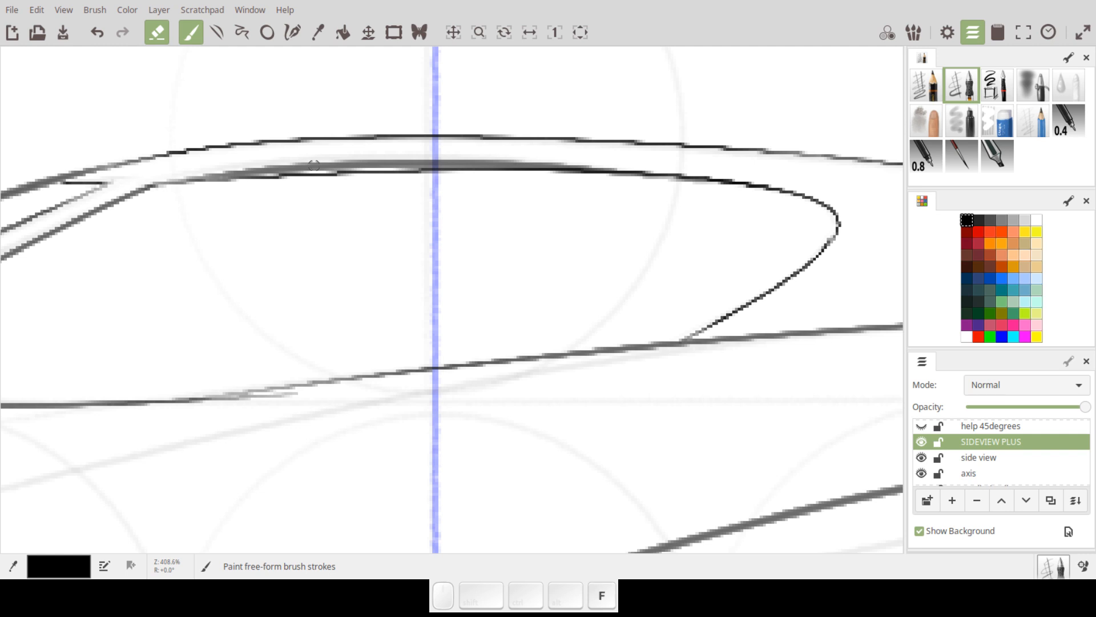
mouse_move(311, 165)
left_mouse_down()
mouse_move(330, 166)
mouse_move(215, 169)
mouse_move(585, 164)
left_mouse_up()
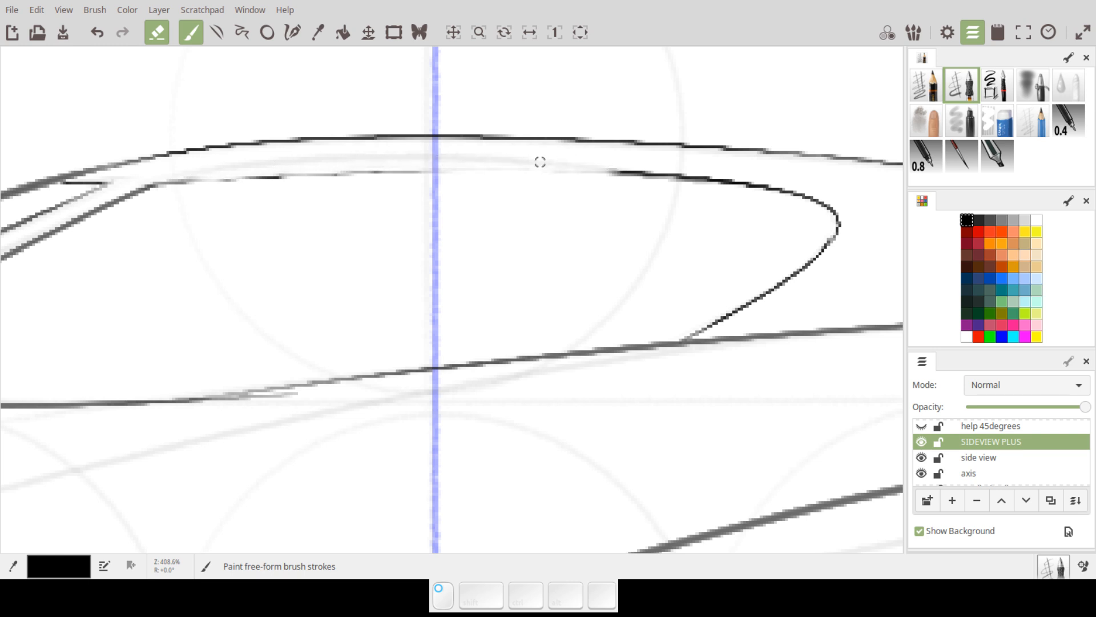
left_click_drag(511, 170, 260, 179)
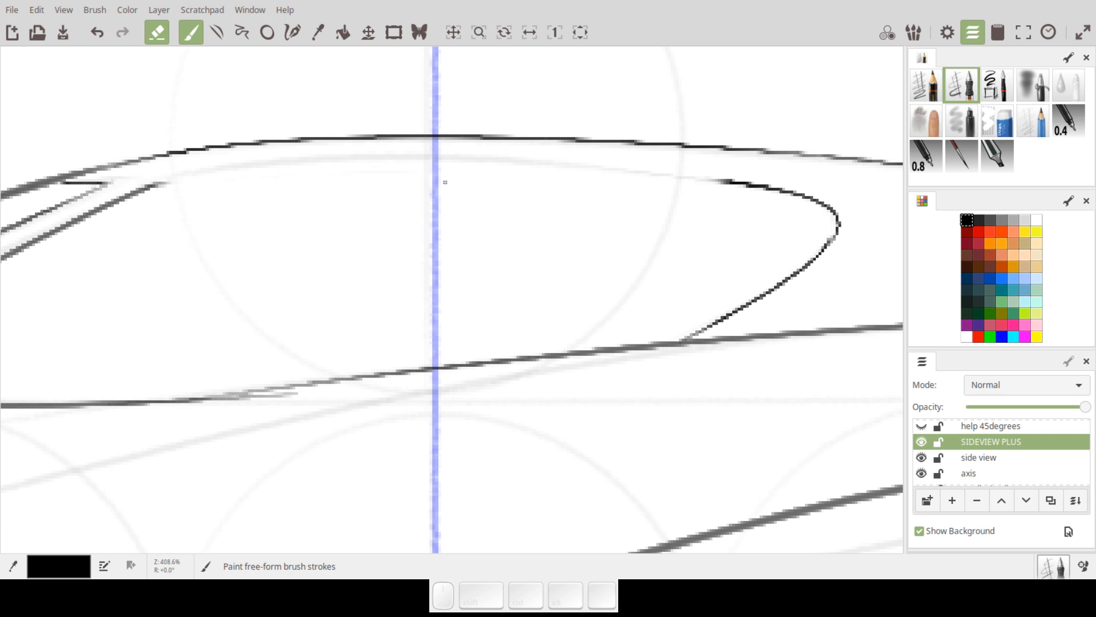
key("k")
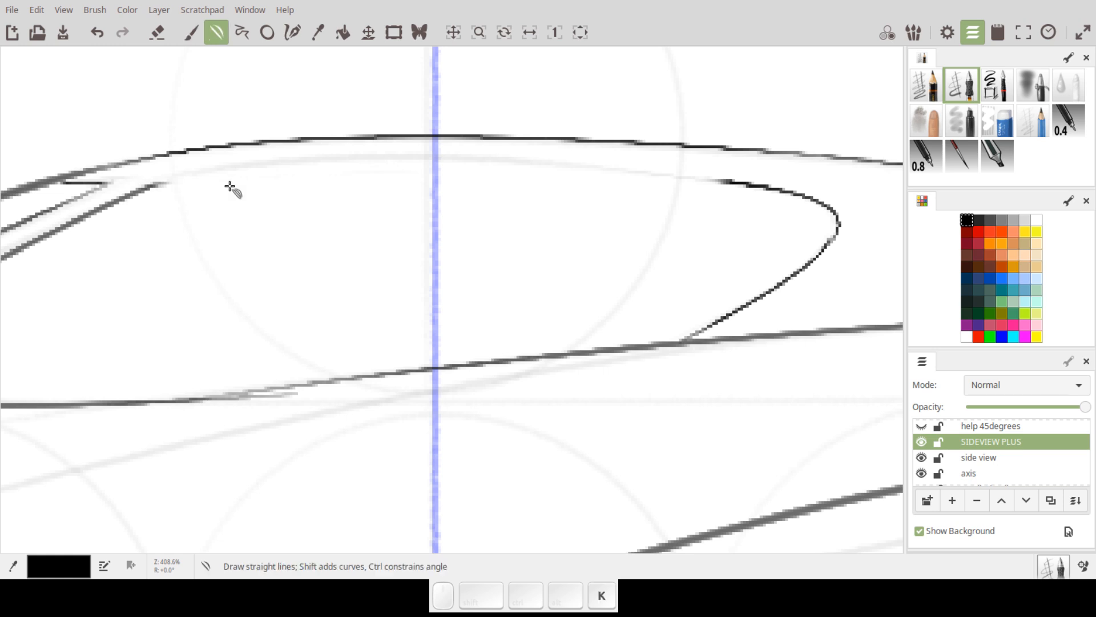
Step: Ink the side window's upper edge as a shallow curve from the front pillar to the rounded rear corner
mouse_move(165, 184)
left_mouse_down()
mouse_move(373, 154)
mouse_move(567, 155)
mouse_move(552, 167)
left_mouse_up()
key("ctrl")
key("ctrl+z")
left_click_drag(161, 184, 724, 182)
key("shift")
left_click_drag(499, 184, 406, 147)
Step: Ink a second sill line just above the lower one, from behind the front wheel to the door curve's lower rear end
key("ctrl")
left_click_drag(612, 214, 673, 136)
mouse_move(652, 260)
left_mouse_down()
mouse_move(553, 247)
mouse_move(480, 272)
mouse_move(472, 293)
left_mouse_up()
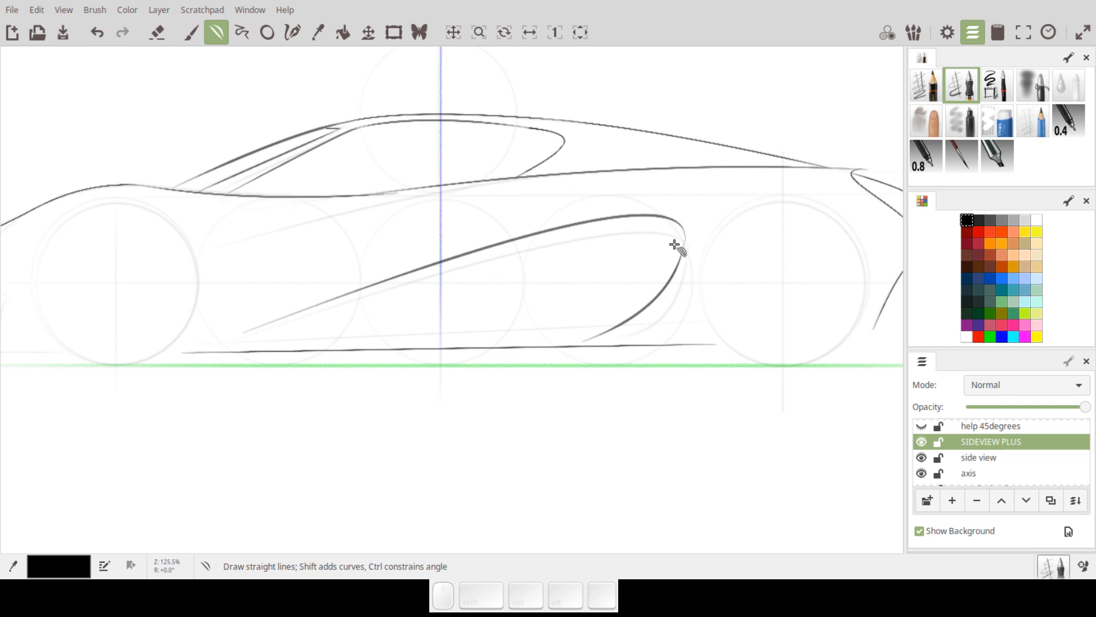
left_click_drag(628, 279, 667, 264)
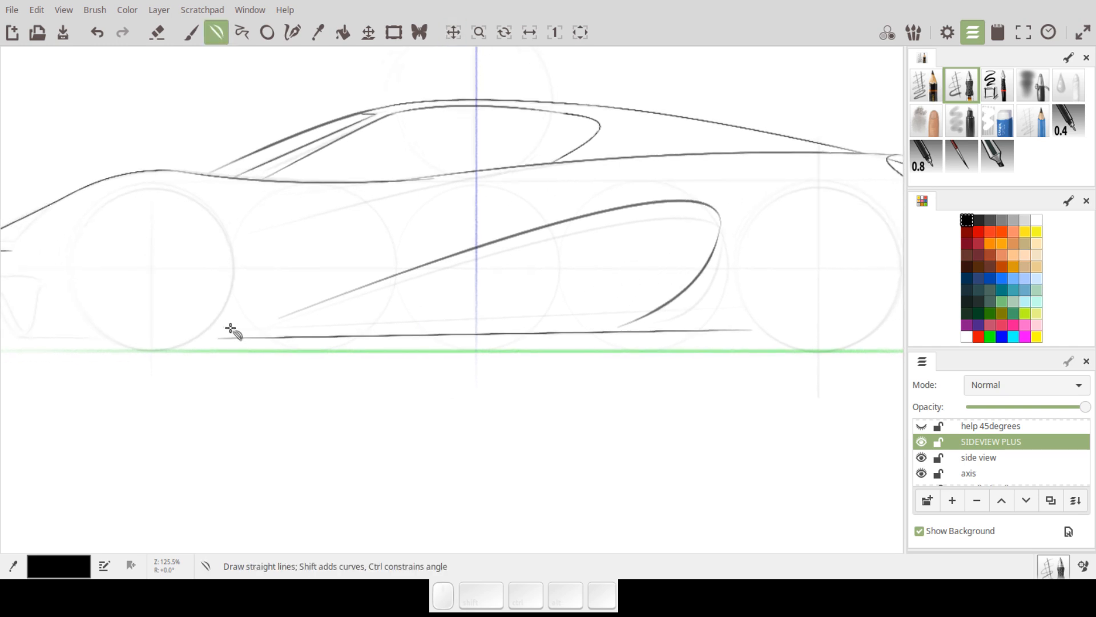
mouse_move(226, 331)
left_mouse_down()
mouse_move(558, 306)
mouse_move(683, 314)
mouse_move(733, 273)
left_mouse_up()
Step: Ink the front bumper intake's upper and rear edges and the bumper's bottom line back to the front wheel
left_click_drag(679, 296, 411, 326)
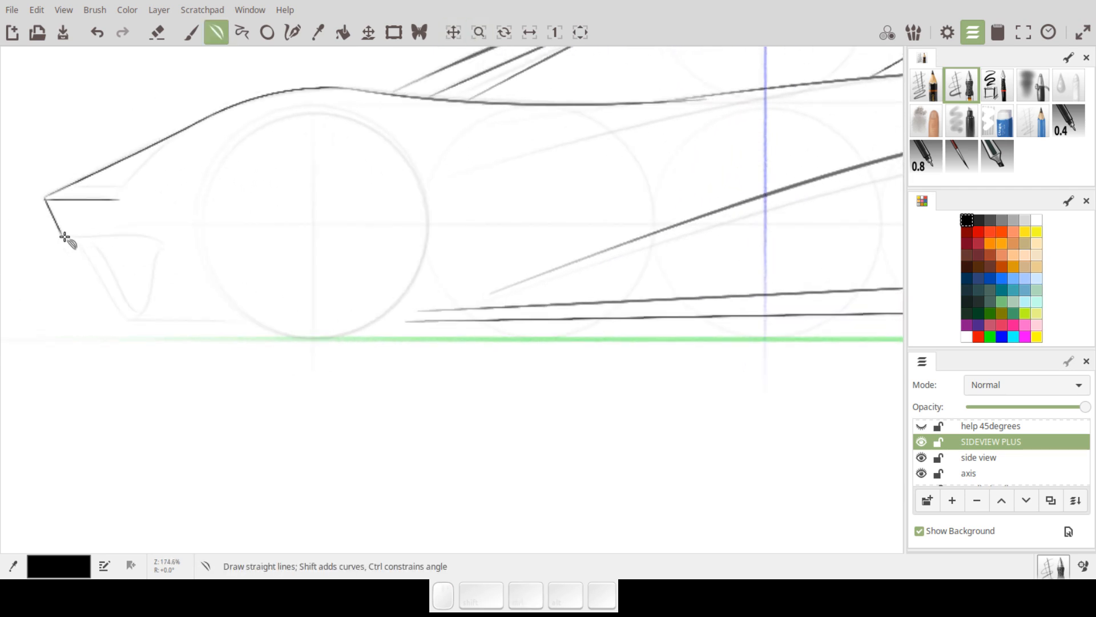
mouse_move(102, 236)
left_mouse_down()
mouse_move(160, 246)
mouse_move(142, 227)
mouse_move(167, 260)
mouse_move(157, 255)
mouse_move(129, 321)
left_mouse_up()
mouse_move(161, 255)
left_mouse_down()
mouse_move(138, 300)
mouse_move(146, 309)
mouse_move(157, 299)
mouse_move(249, 320)
mouse_move(239, 321)
left_mouse_up()
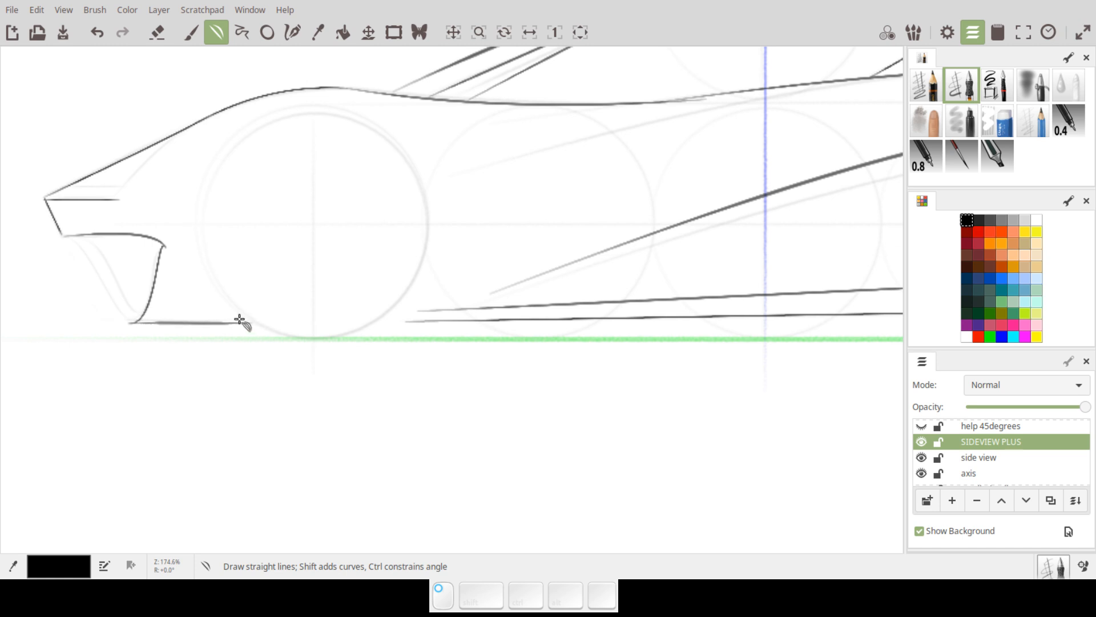
Step: Ink the intake's curved front edge and a second curve just behind it, both meeting at the intake's lower point
left_click_drag(83, 237, 137, 316)
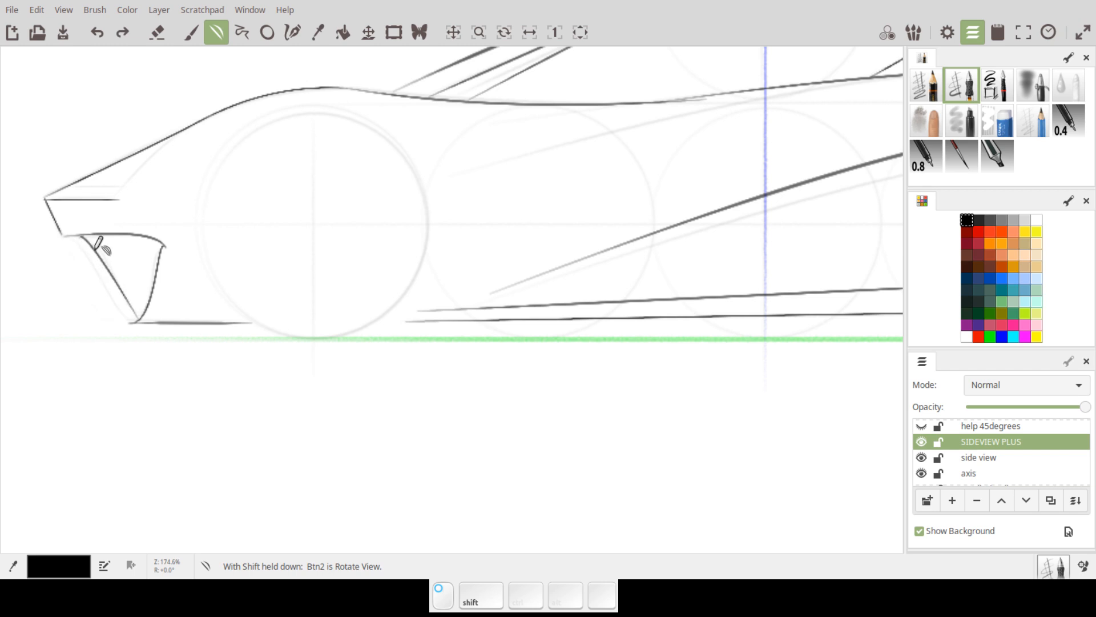
left_click_drag(112, 245, 122, 300)
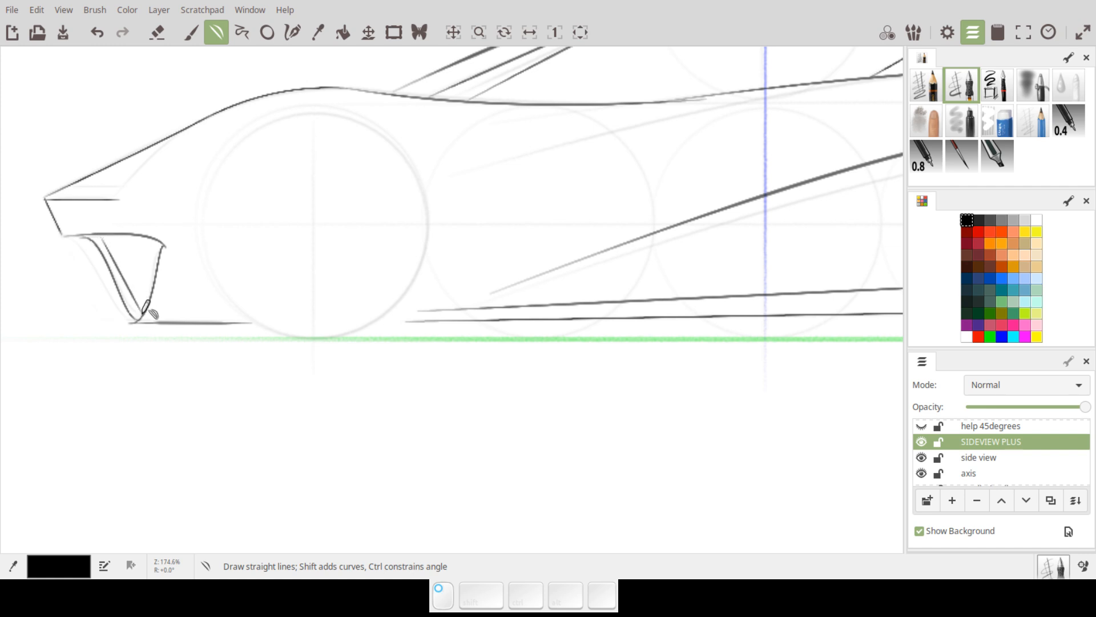
key("shift")
left_click_drag(130, 301, 128, 294)
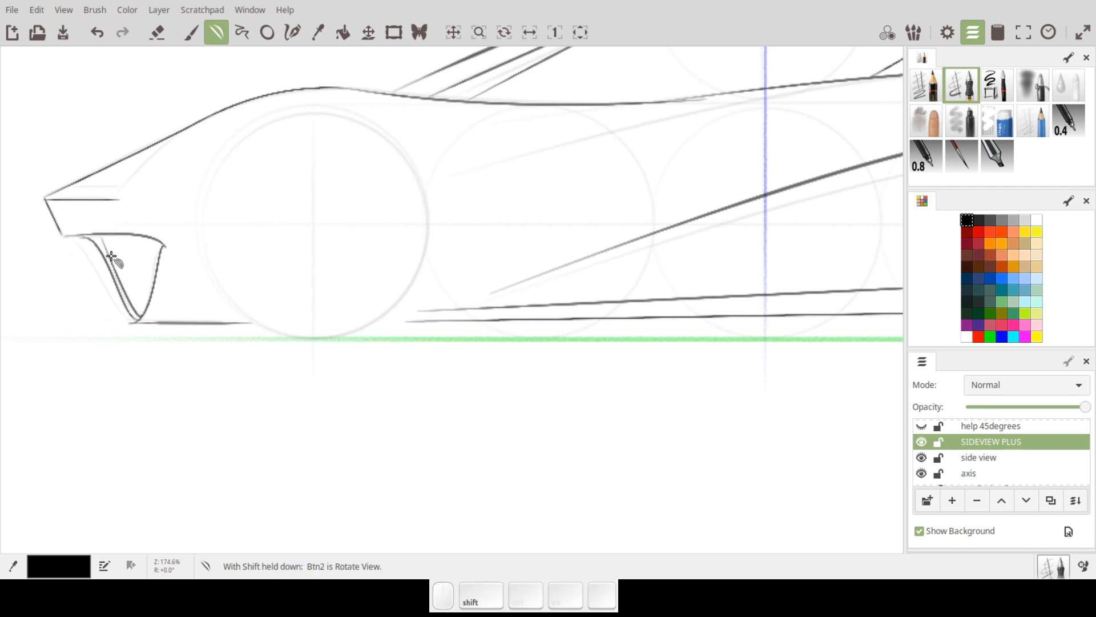
left_click_drag(119, 241, 116, 277)
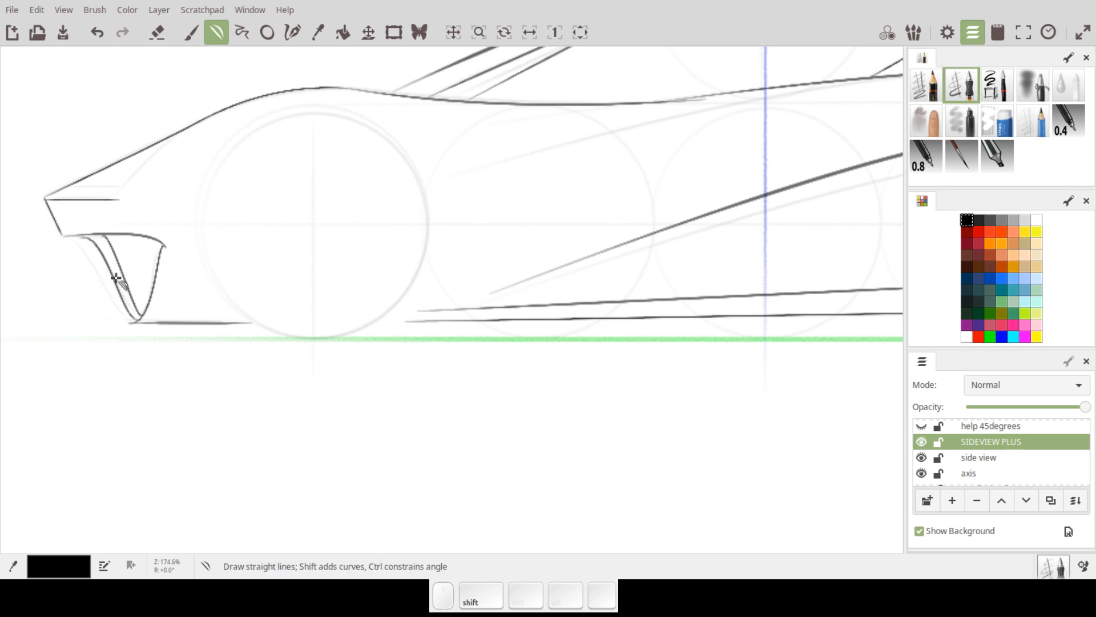
Step: Examine the inked side view along the door curve, sill and nose
mouse_move(736, 303)
left_mouse_down()
mouse_move(632, 358)
mouse_move(343, 362)
mouse_move(282, 377)
left_mouse_up()
left_click_drag(648, 325, 750, 333)
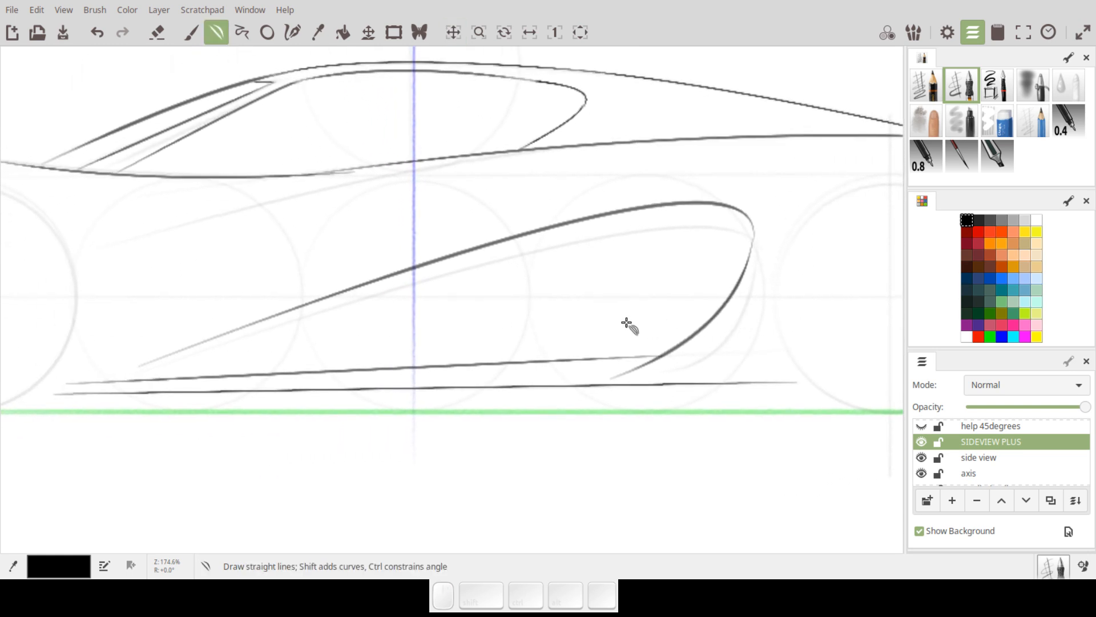
mouse_move(320, 277)
left_mouse_down()
mouse_move(577, 318)
mouse_move(729, 323)
mouse_move(661, 349)
mouse_move(354, 374)
left_mouse_up()
mouse_move(681, 313)
left_mouse_down()
mouse_move(379, 311)
mouse_move(548, 232)
mouse_move(479, 237)
mouse_move(500, 241)
left_mouse_up()
left_click_drag(711, 255, 679, 183)
left_click_drag(514, 262, 544, 215)
left_click_drag(588, 256, 746, 275)
left_click_drag(467, 325, 462, 388)
left_click_drag(154, 283, 175, 291)
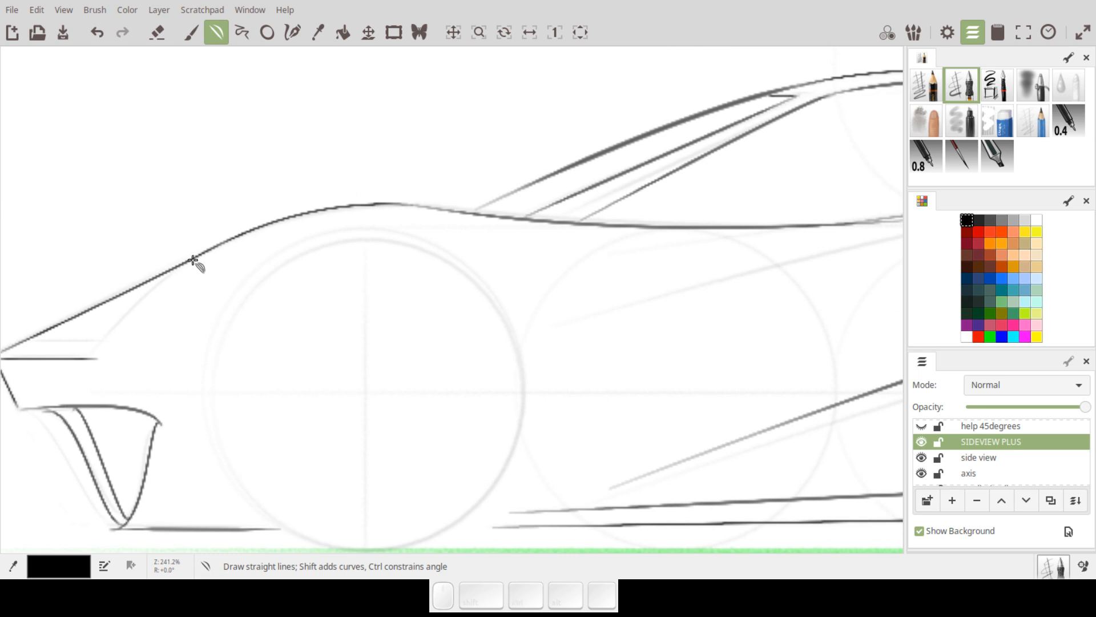
Step: Ink the headlight's rear edge as a curve between the hood line and the rear end of the horizontal nose line
mouse_move(189, 260)
left_mouse_down()
mouse_move(97, 357)
mouse_move(178, 310)
left_mouse_up()
key("ctrl")
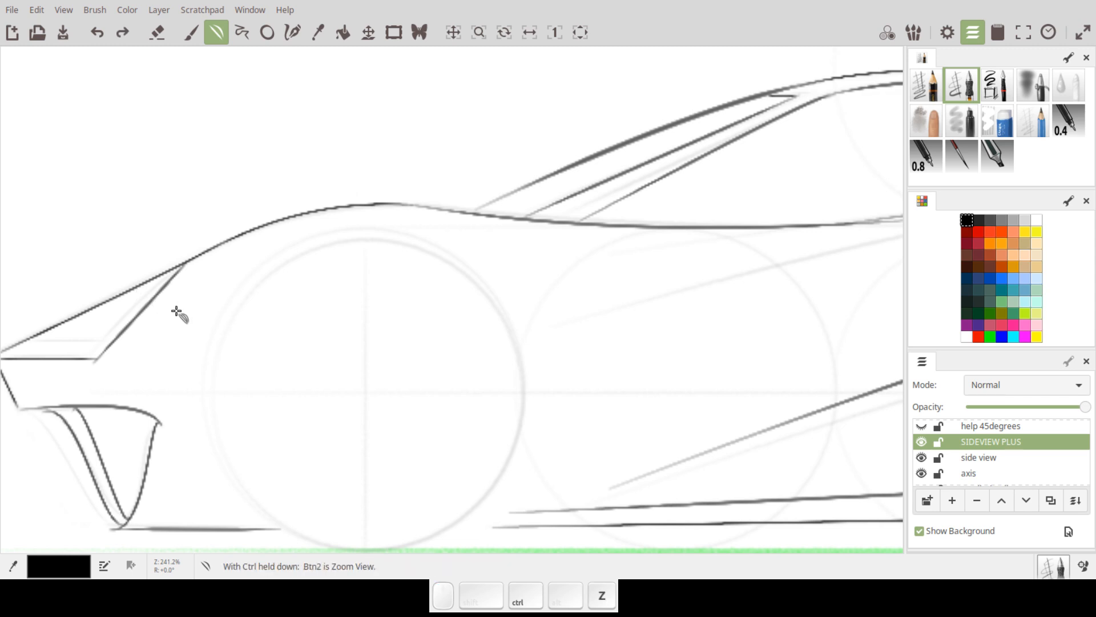
key("ctrl+z")
mouse_move(96, 359)
left_mouse_down()
mouse_move(178, 263)
mouse_move(135, 303)
mouse_move(127, 326)
left_mouse_up()
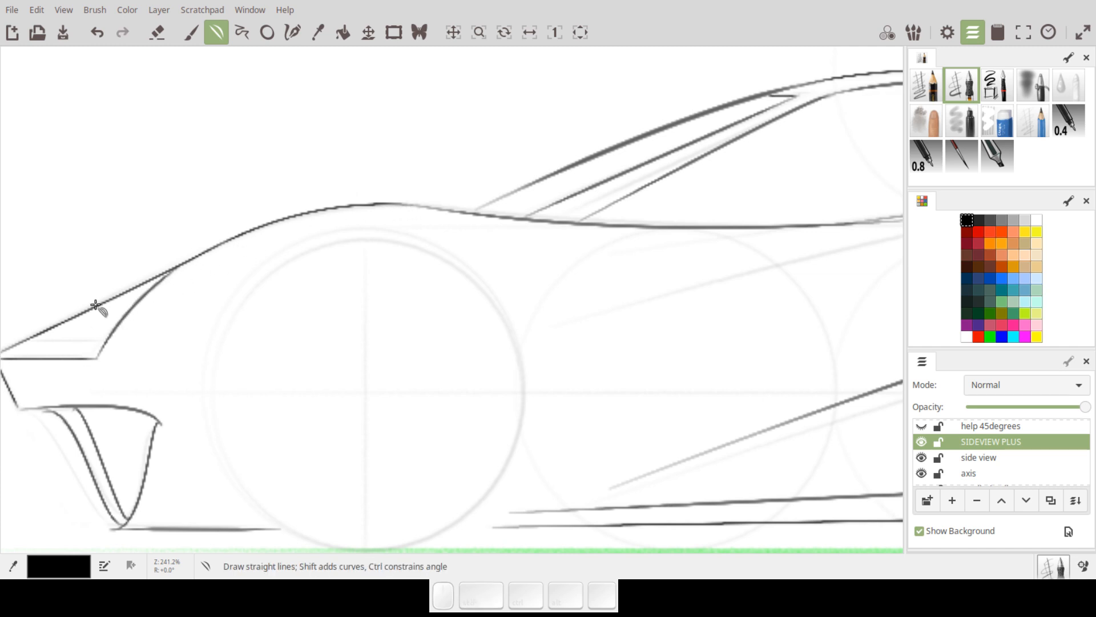
Step: Draw the rear wheel arch as a circle centred on the rear axle, slightly larger than the wheel guide
left_click_drag(363, 267, 489, 215)
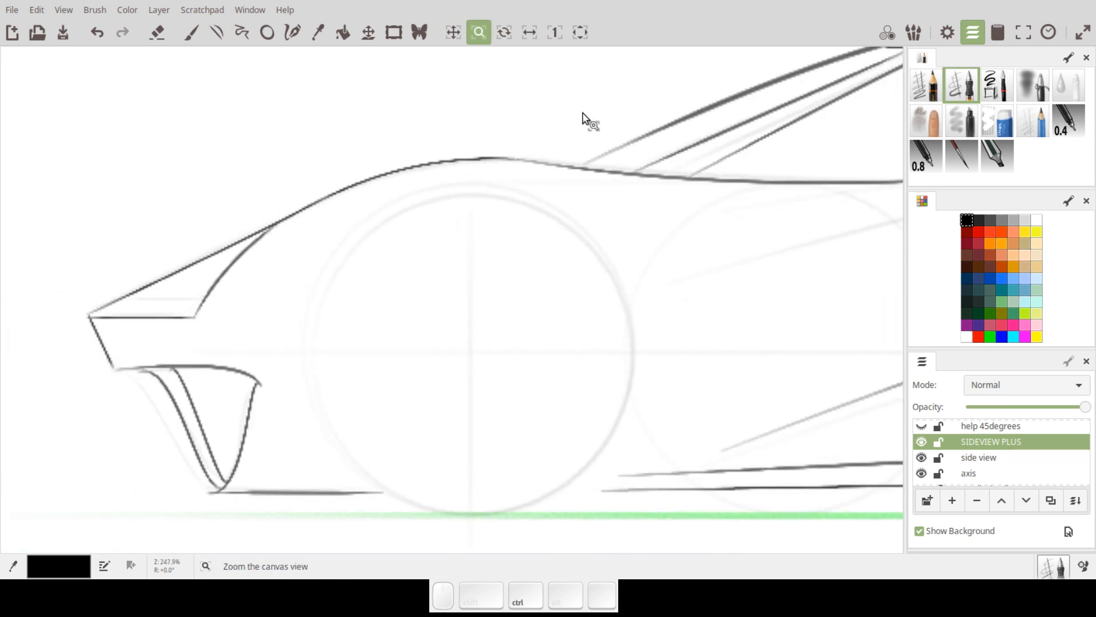
left_click_drag(598, 308, 251, 322)
left_click_drag(548, 285, 352, 266)
left_click_drag(592, 279, 580, 328)
left_click_drag(619, 249, 609, 300)
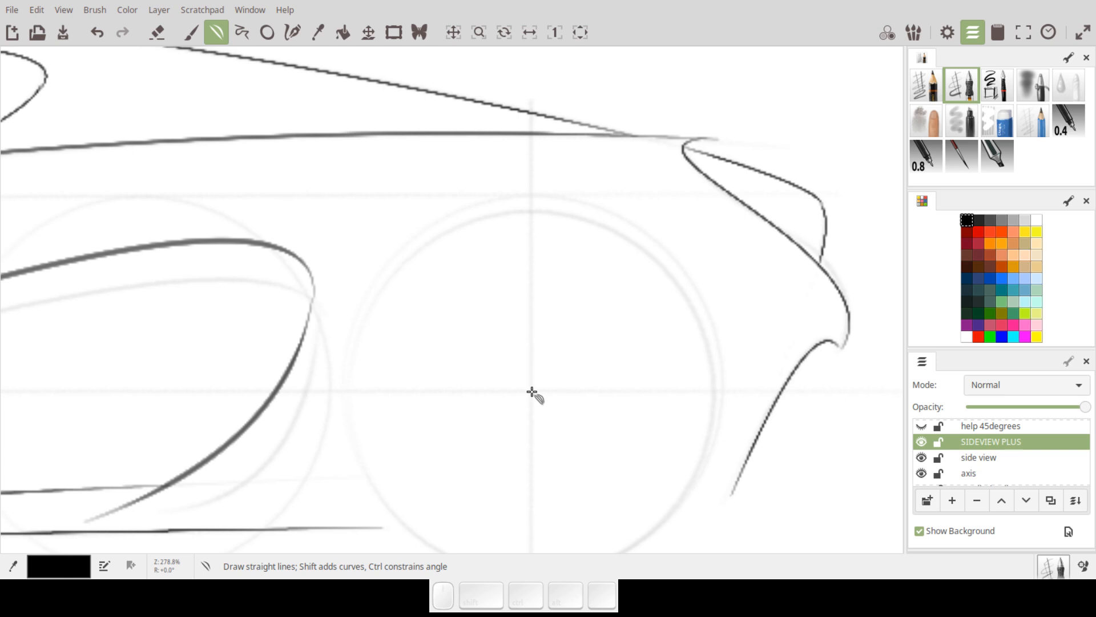
key("o")
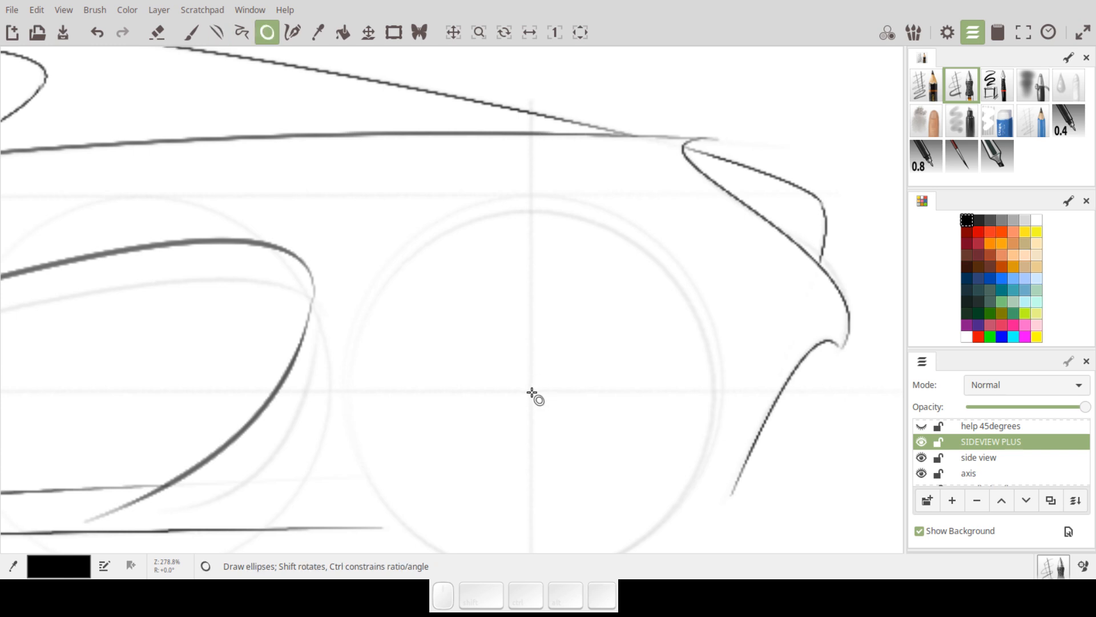
left_click_drag(531, 393, 749, 213)
Step: Draw the front wheel arch as a circle centred on the front axle, slightly larger than the wheel guide
mouse_move(580, 293)
left_mouse_down()
mouse_move(495, 346)
mouse_move(632, 276)
mouse_move(667, 269)
mouse_move(652, 291)
mouse_move(801, 271)
left_mouse_up()
left_click_drag(516, 295, 904, 298)
left_click_drag(489, 318, 882, 299)
key("o")
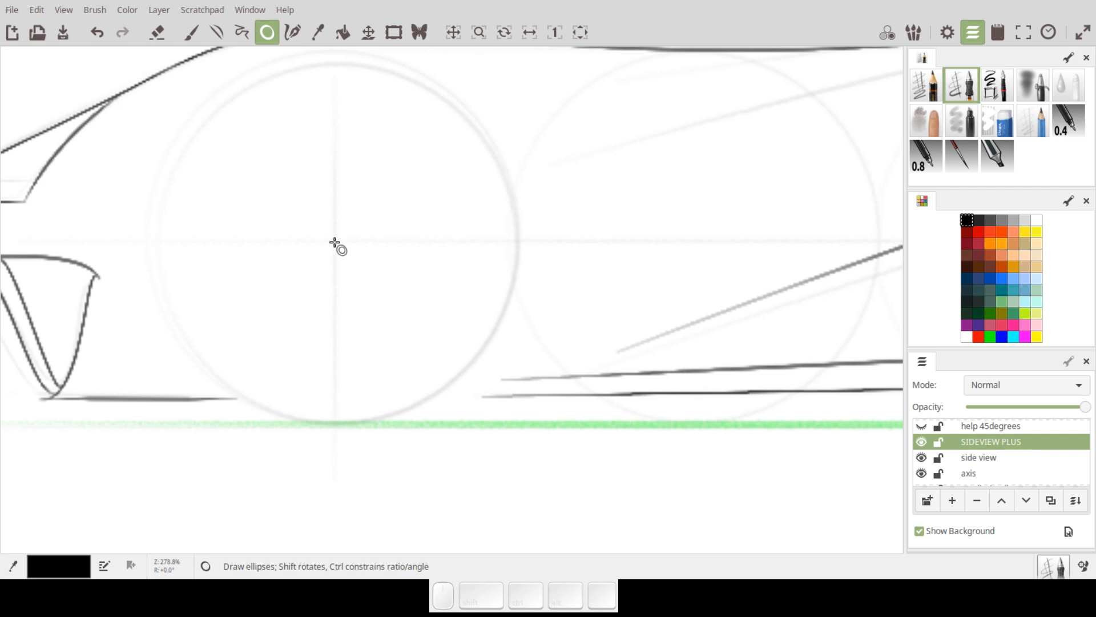
left_click_drag(335, 242, 530, 46)
Step: Erase the lower part of the front wheel arch circle between the bumper's bottom line and the sill
left_click_drag(465, 268, 487, 315)
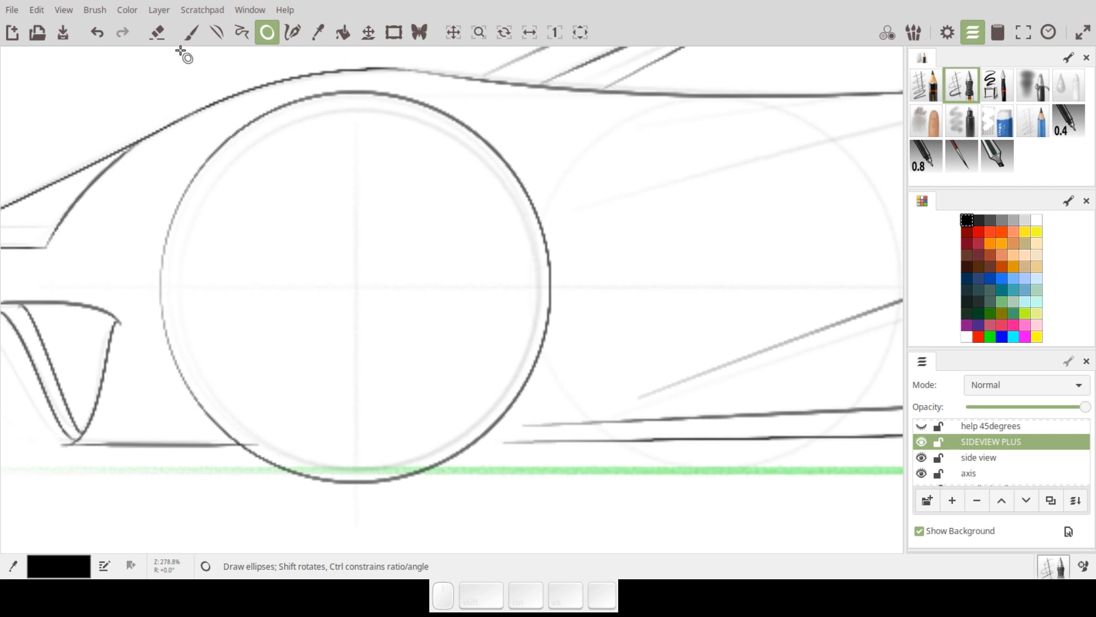
left_click(157, 32)
key("p")
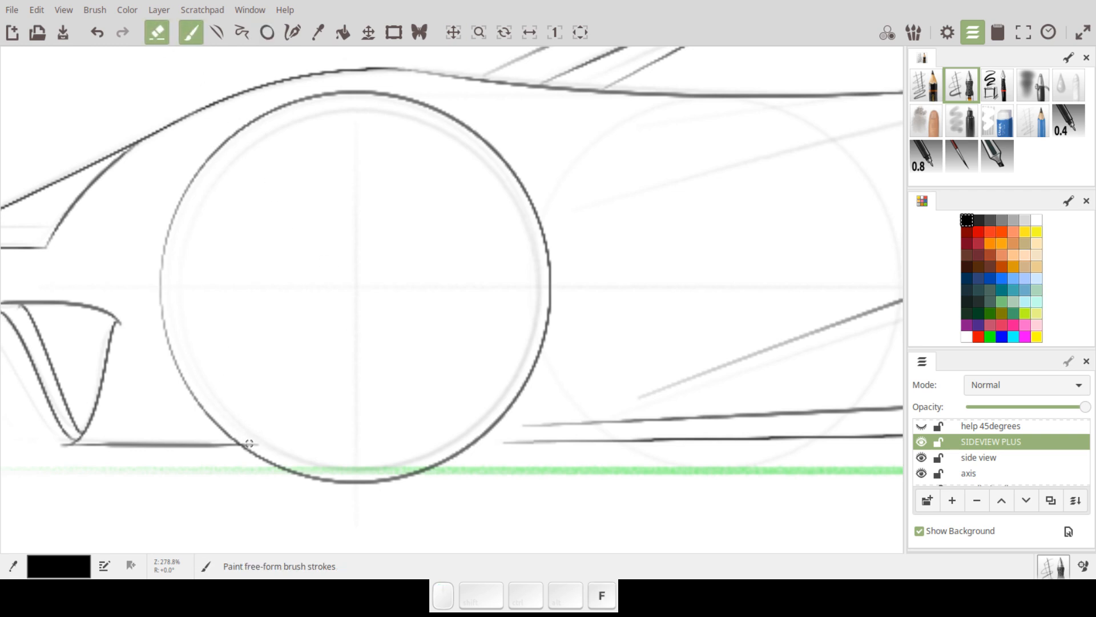
mouse_move(269, 457)
left_mouse_down()
mouse_move(388, 470)
mouse_move(326, 486)
mouse_move(474, 460)
left_mouse_up()
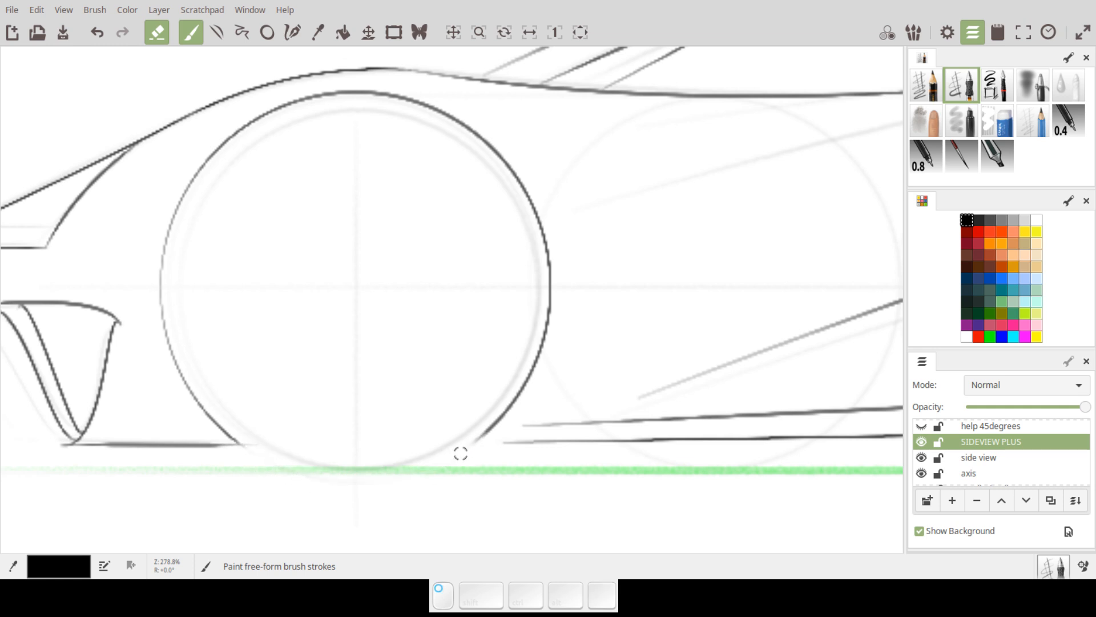
Step: Erase the lower part of the rear wheel arch circle between the sill's rear end and the rear bumper
left_click_drag(666, 372, 119, 346)
left_click_drag(628, 338, 158, 337)
left_click_drag(663, 377, 531, 423)
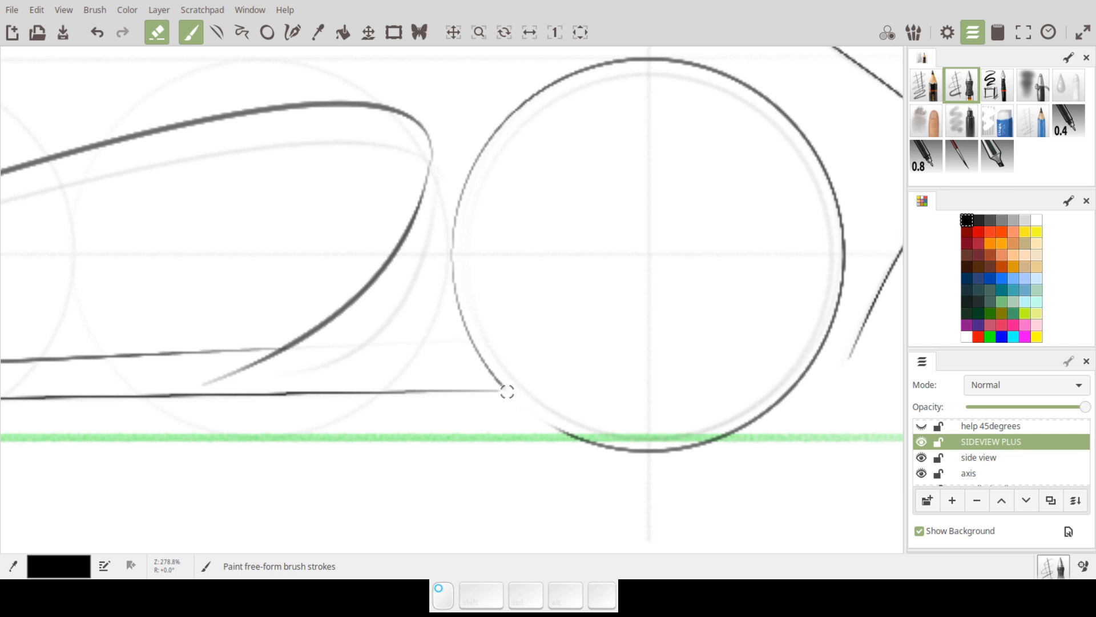
mouse_move(637, 447)
left_mouse_down()
mouse_move(624, 450)
mouse_move(766, 421)
mouse_move(691, 443)
left_mouse_up()
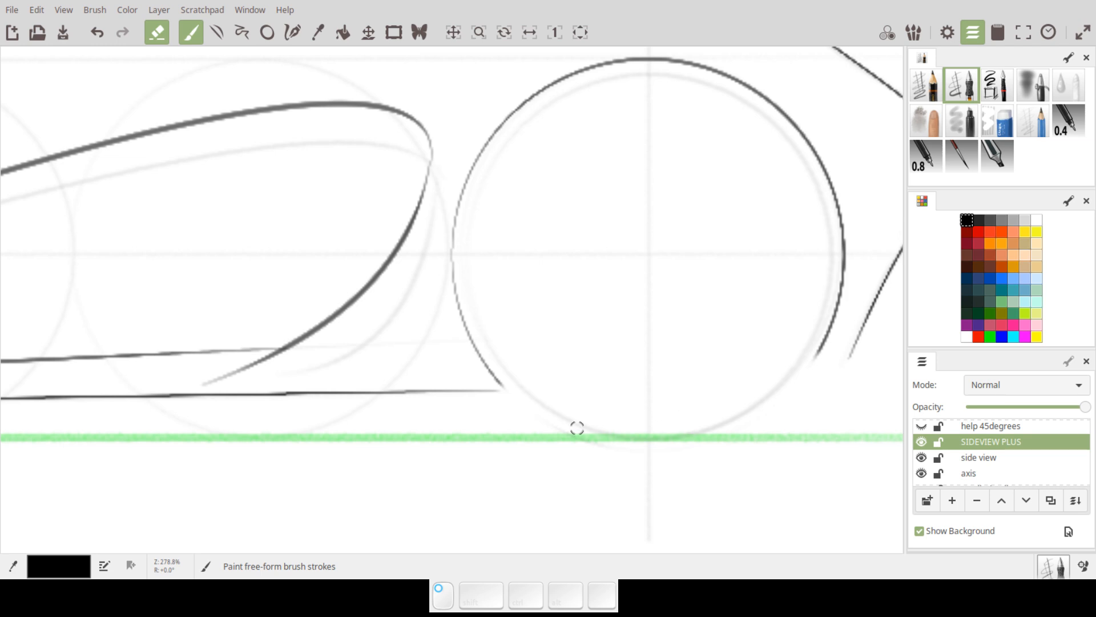
Step: Try to ink a short stroke joining the rear wheel arch's lower end to the rear bumper line
left_click_drag(773, 340, 662, 338)
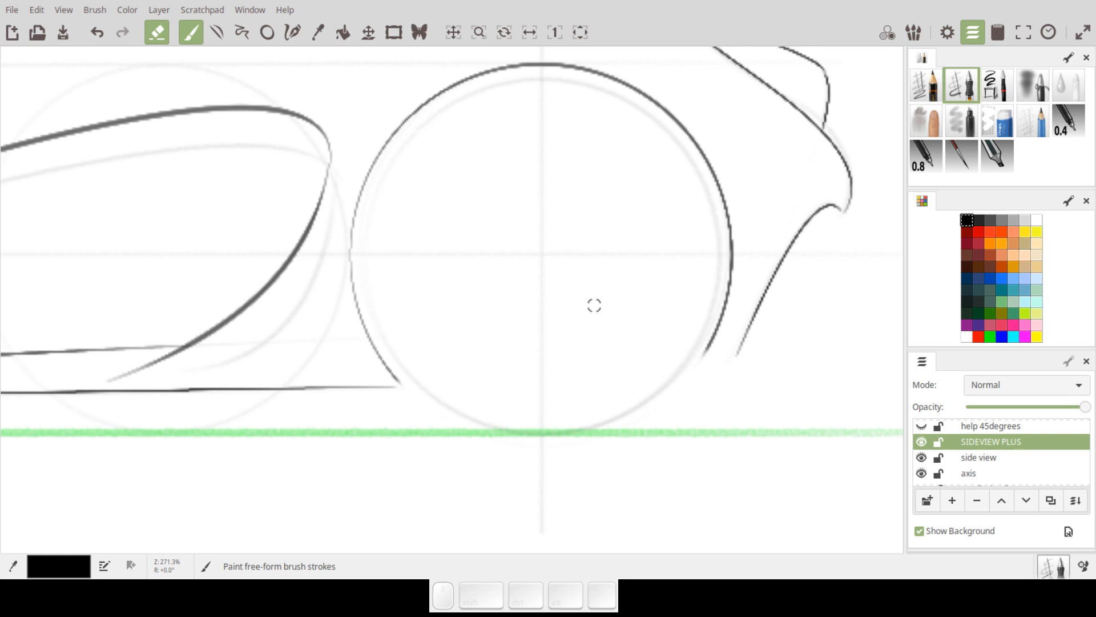
key("e")
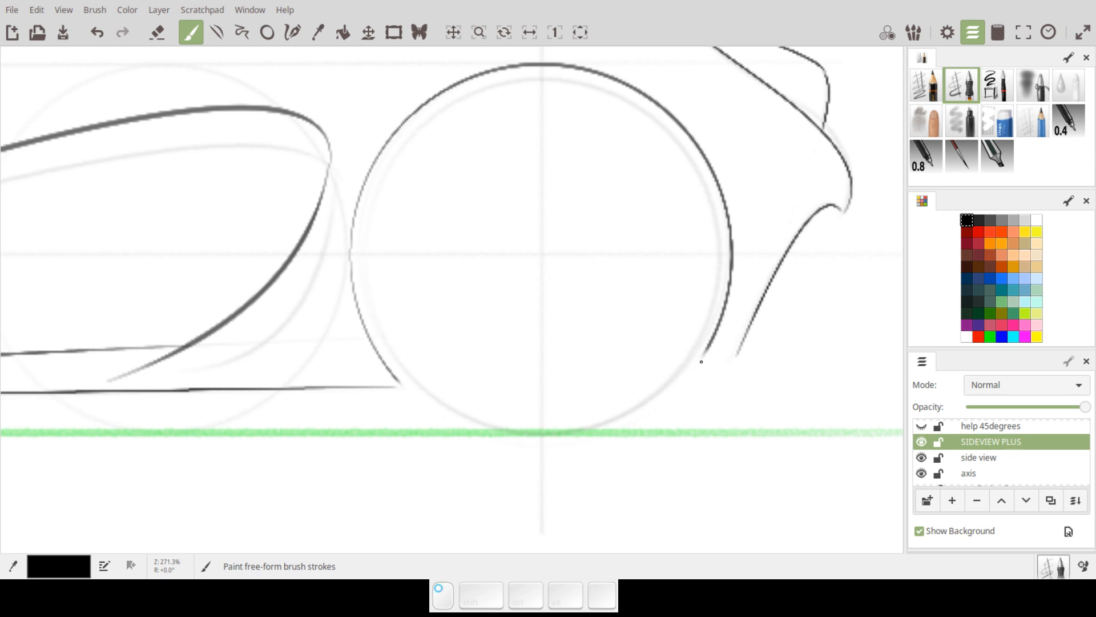
key("ctrl")
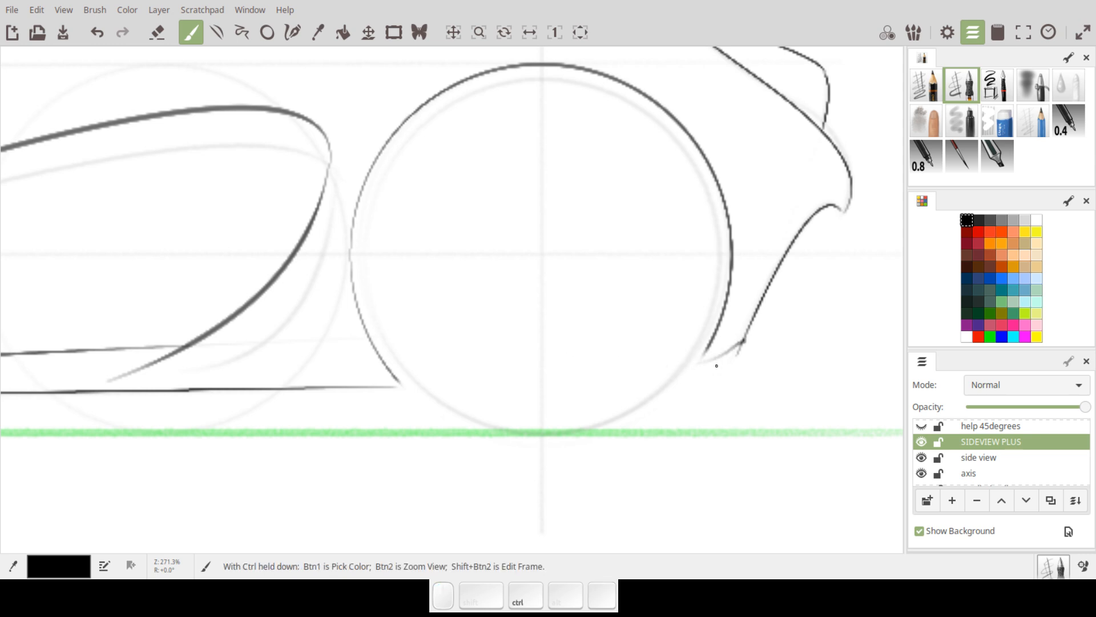
key("ctrl+z")
key("k")
mouse_move(702, 361)
left_mouse_down()
mouse_move(754, 321)
mouse_move(724, 359)
mouse_move(802, 307)
mouse_move(734, 355)
mouse_move(824, 316)
mouse_move(741, 342)
mouse_move(758, 342)
mouse_move(766, 362)
mouse_move(745, 349)
mouse_move(734, 299)
mouse_move(700, 377)
mouse_move(673, 374)
left_mouse_up()
key("ctrl")
key("ctrl+z")
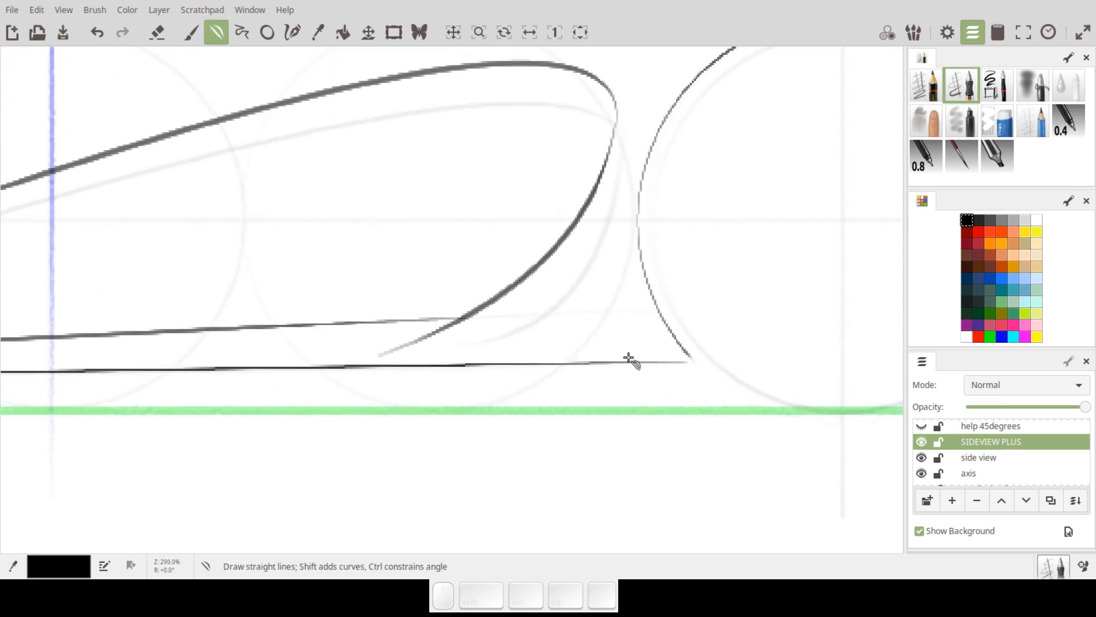
Step: Round the sill's rear corner into the rear wheel arch with a curve, and erase the pointed line ends outside it
mouse_move(584, 359)
left_mouse_down()
mouse_move(651, 274)
mouse_move(633, 305)
mouse_move(645, 318)
mouse_move(577, 349)
mouse_move(584, 337)
mouse_move(656, 349)
mouse_move(725, 338)
mouse_move(725, 324)
left_mouse_up()
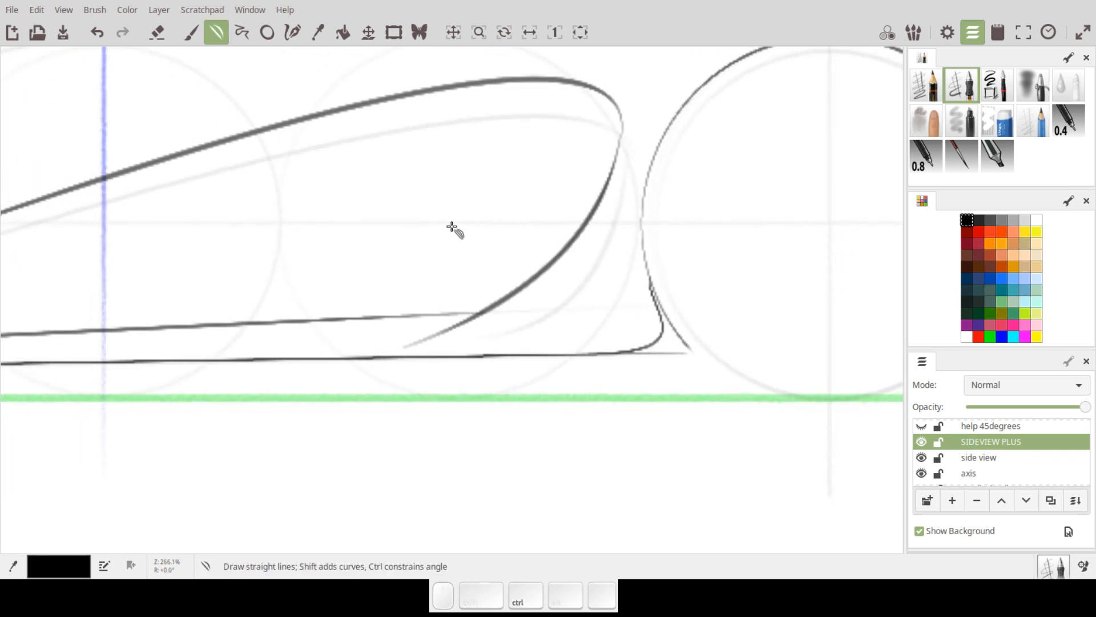
left_click(157, 33)
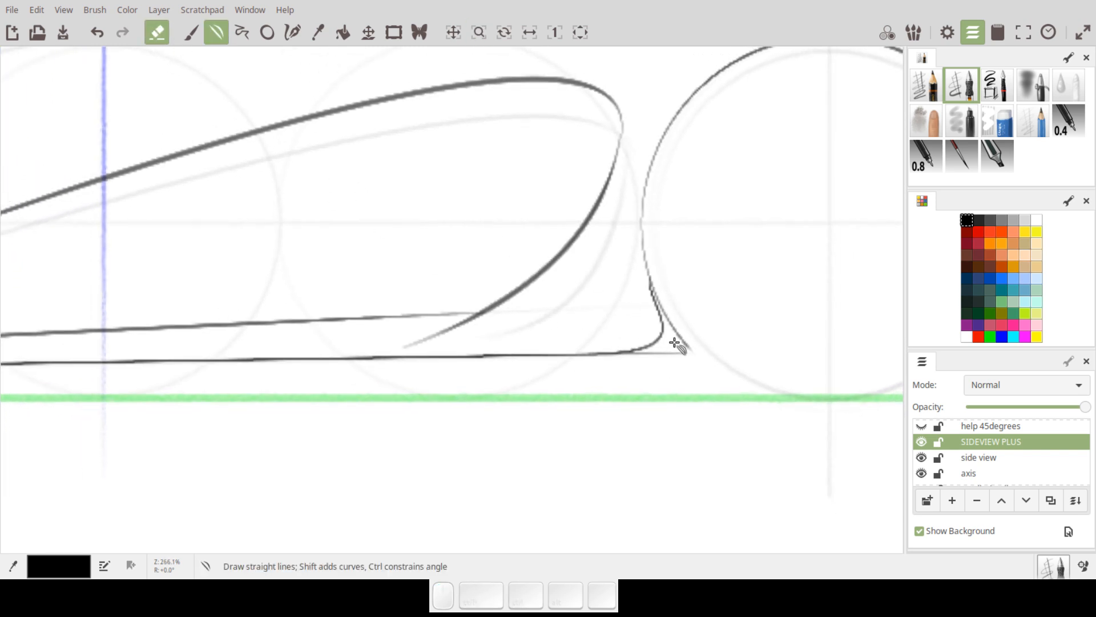
key("p")
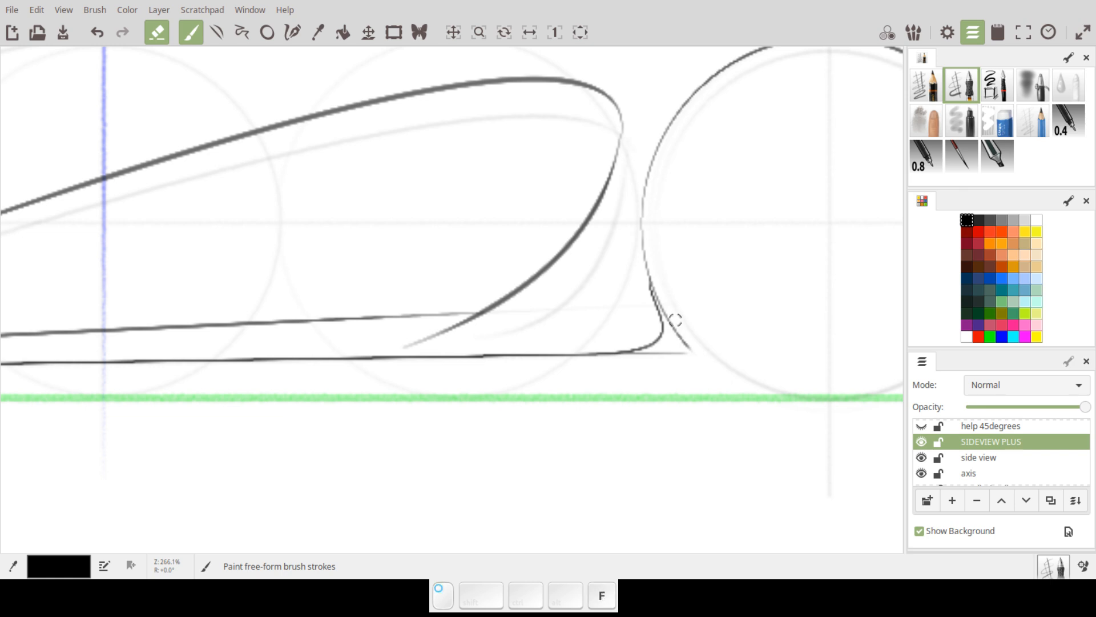
left_click_drag(678, 333, 675, 305)
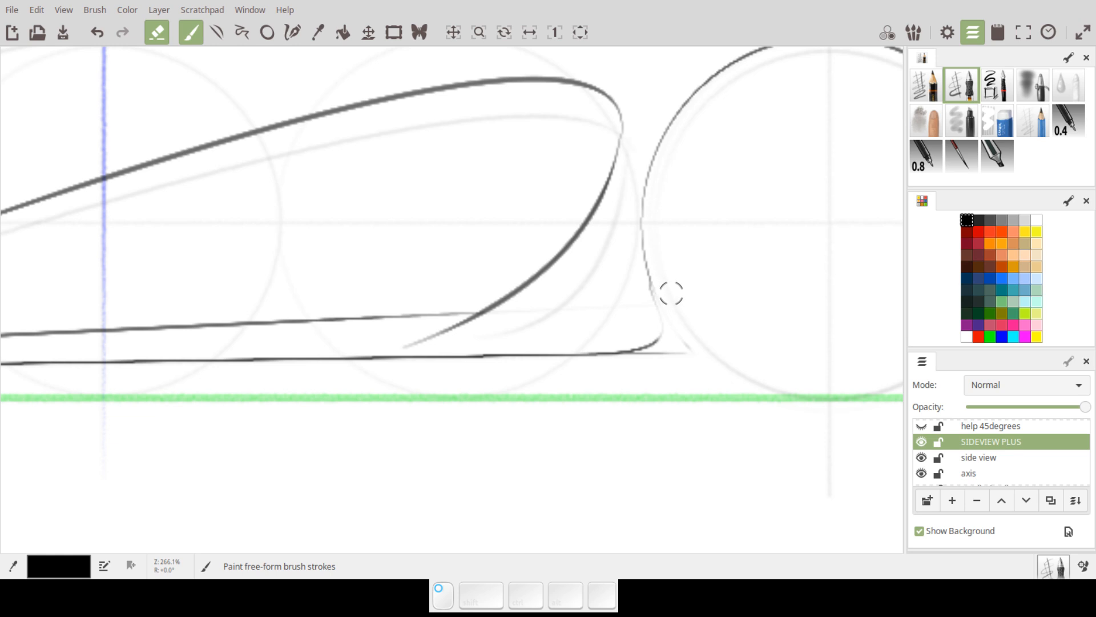
left_click_drag(697, 344, 650, 368)
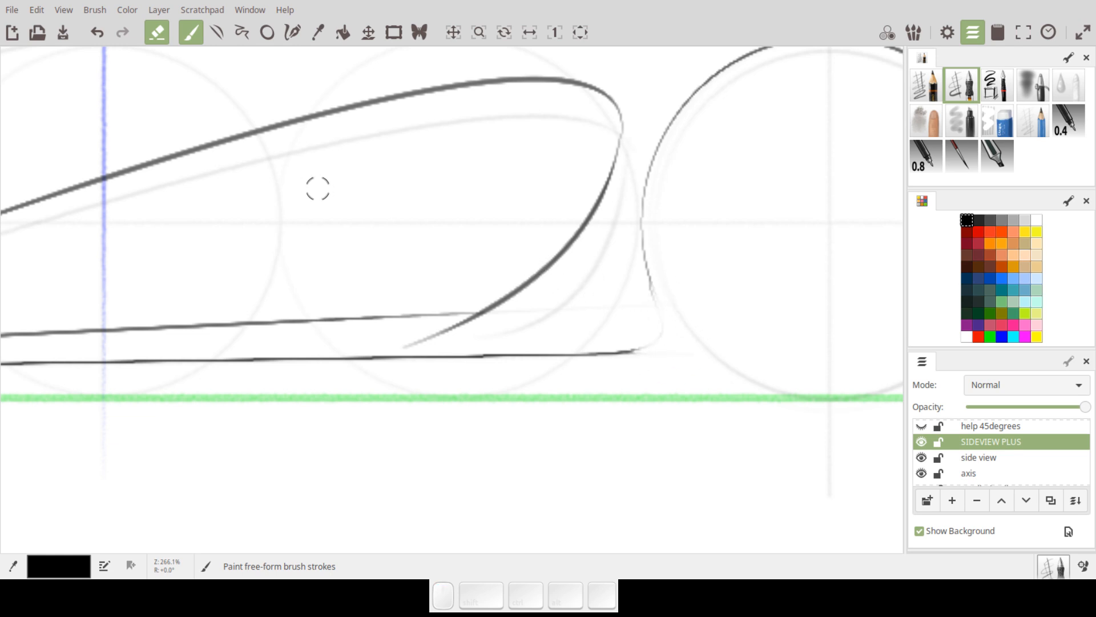
key("ctrl+z")
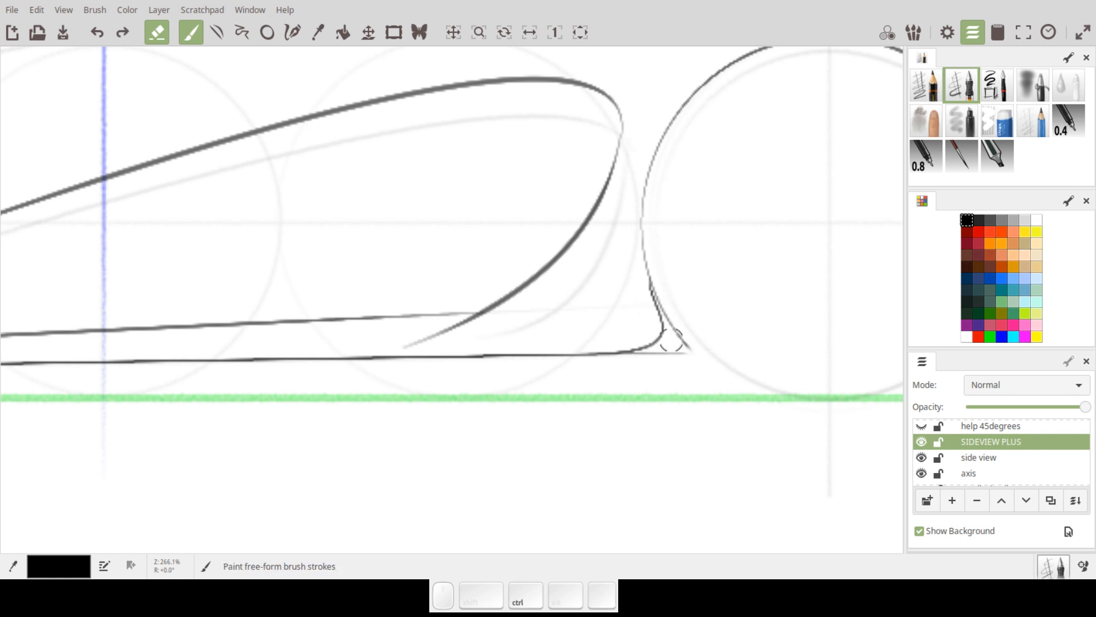
mouse_move(672, 360)
left_mouse_down()
mouse_move(649, 365)
mouse_move(698, 326)
mouse_move(681, 309)
left_mouse_up()
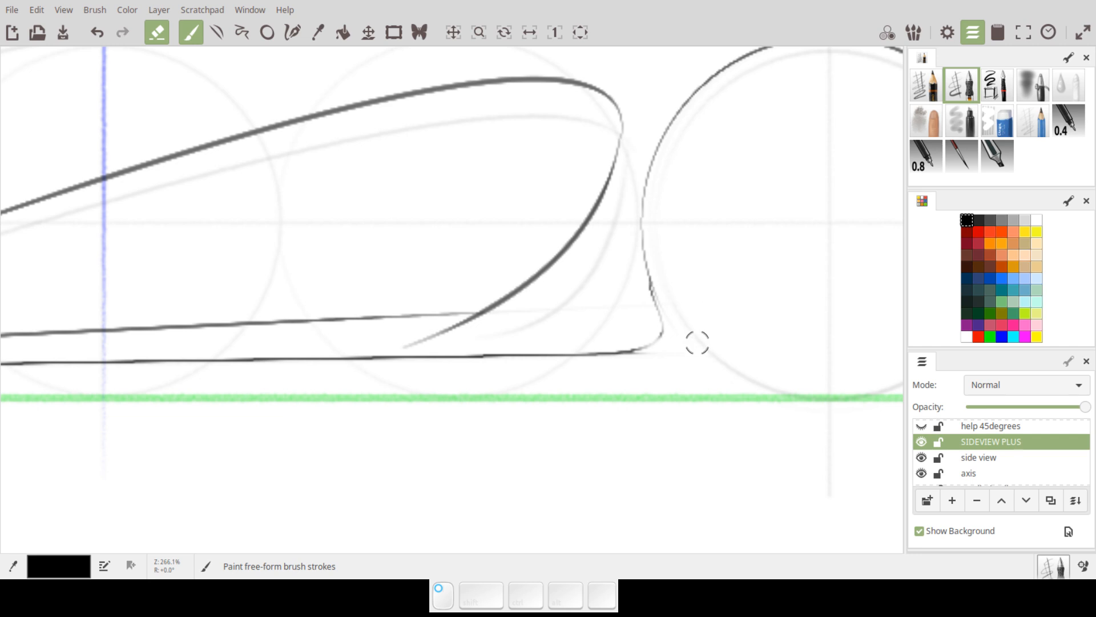
Step: Reset the canvas rotation so the ground line is level at the front of the car
mouse_move(609, 242)
left_mouse_down()
mouse_move(656, 291)
mouse_move(705, 221)
mouse_move(664, 248)
mouse_move(783, 283)
mouse_move(568, 299)
mouse_move(542, 280)
mouse_move(521, 380)
mouse_move(521, 336)
left_mouse_up()
left_click_drag(521, 297, 536, 270)
left_click_drag(535, 279, 350, 214)
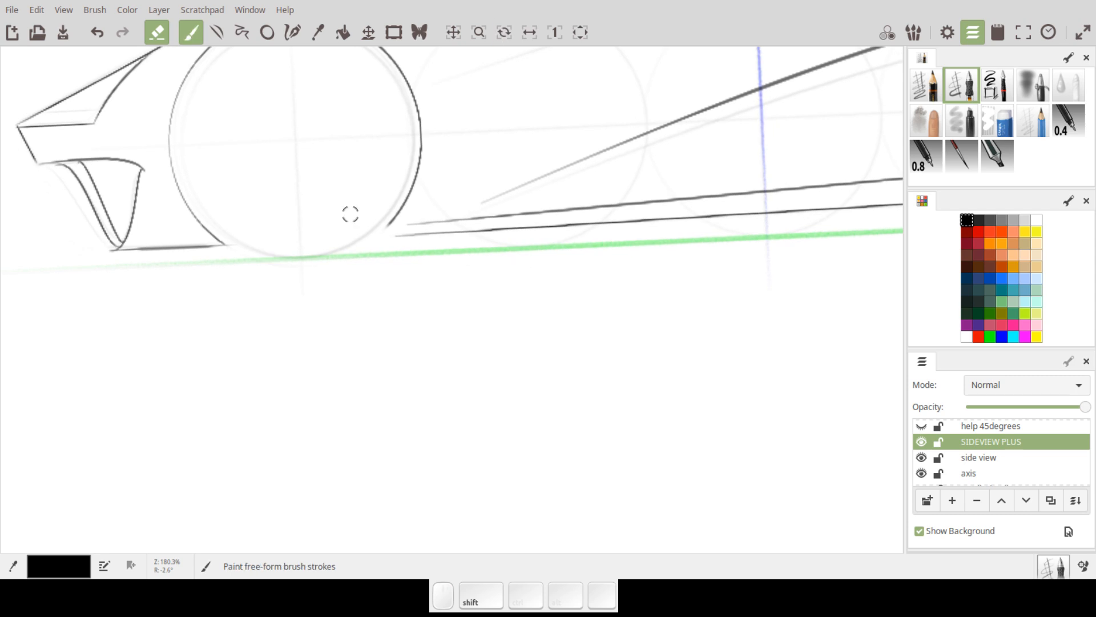
left_click(66, 13)
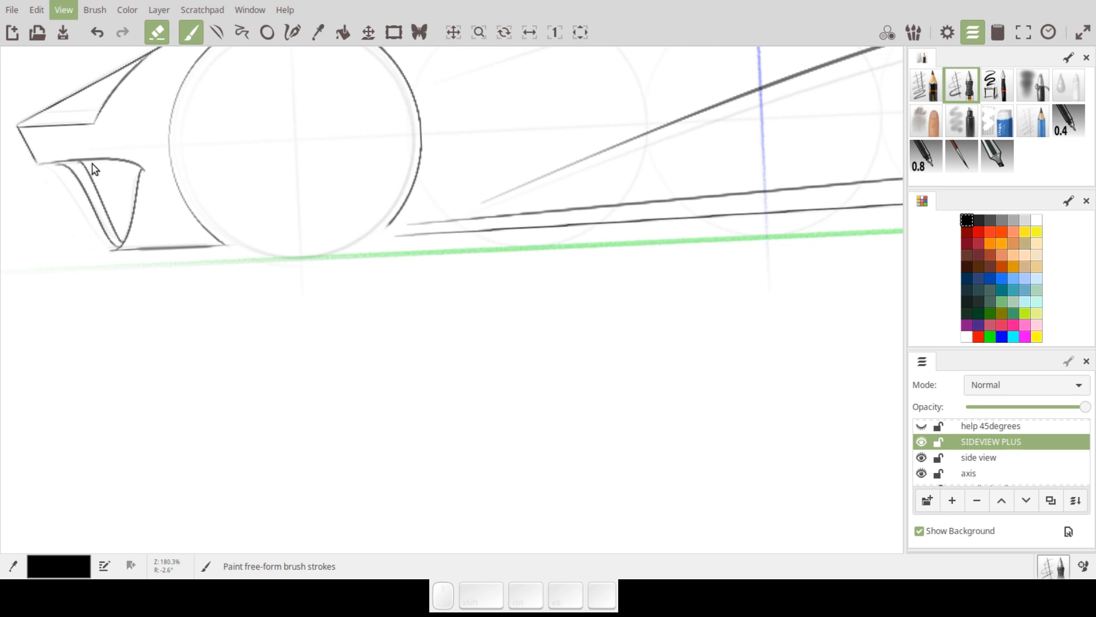
left_click(238, 167)
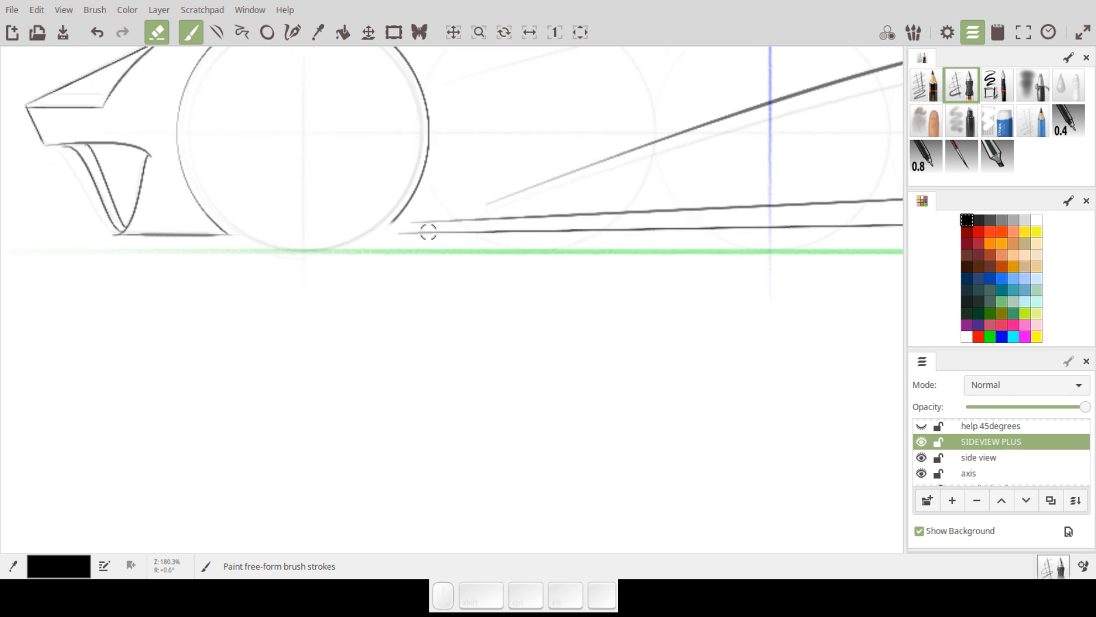
Step: Ink short curves joining the front wheel arch to the sill's front end and to the front bumper's underside
left_click_drag(537, 229, 637, 384)
mouse_move(582, 361)
left_mouse_down()
mouse_move(598, 309)
mouse_move(570, 404)
mouse_move(519, 379)
left_mouse_up()
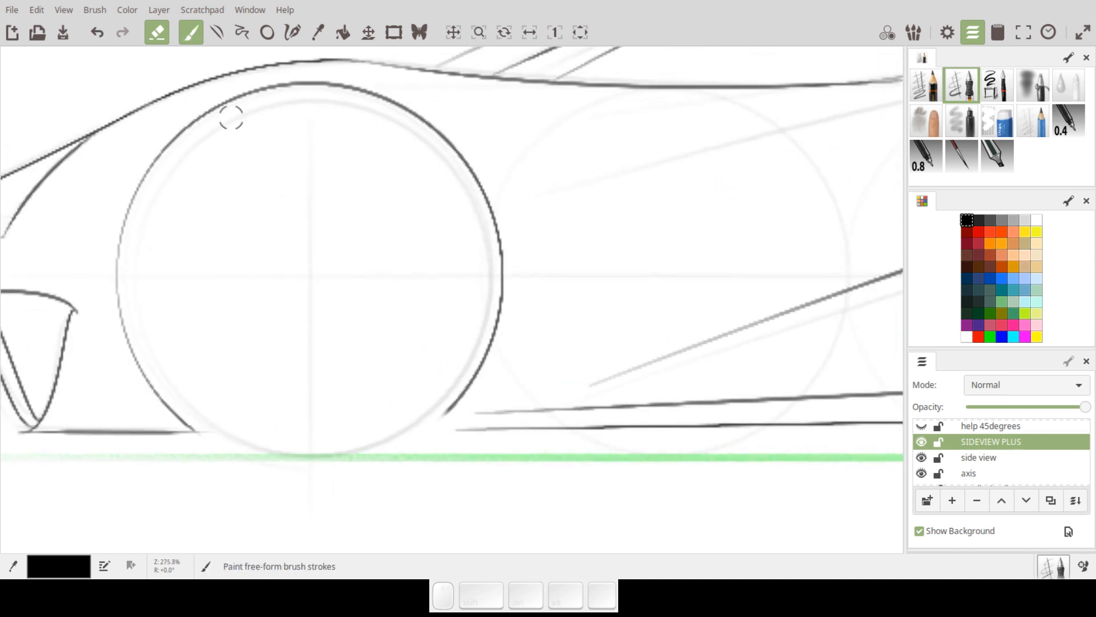
left_click(217, 33)
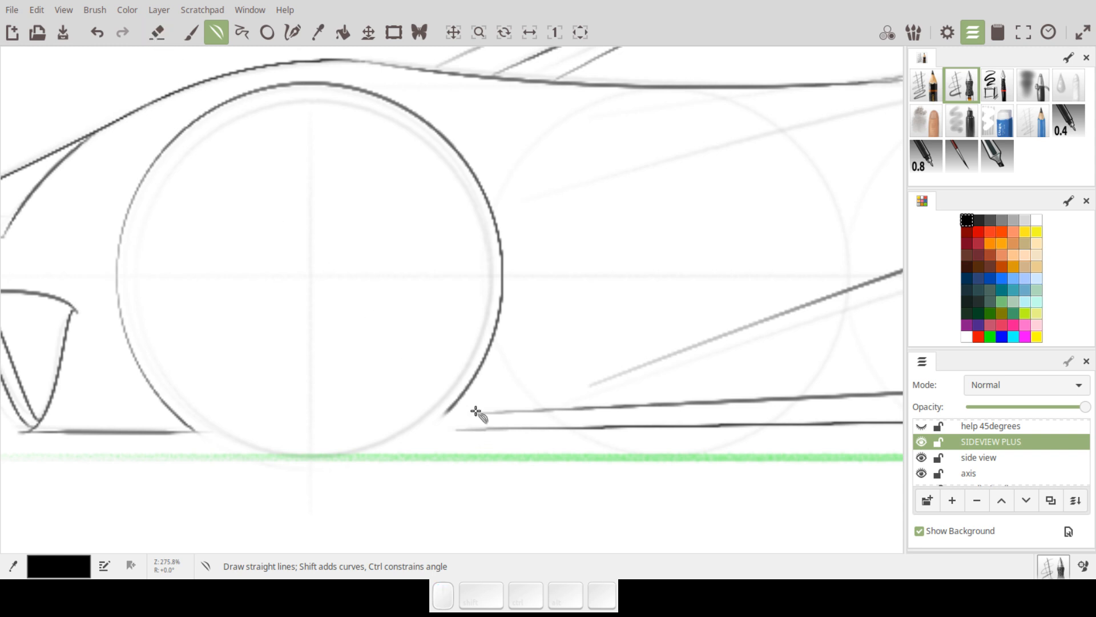
mouse_move(463, 399)
left_mouse_down()
mouse_move(474, 384)
mouse_move(499, 416)
left_mouse_up()
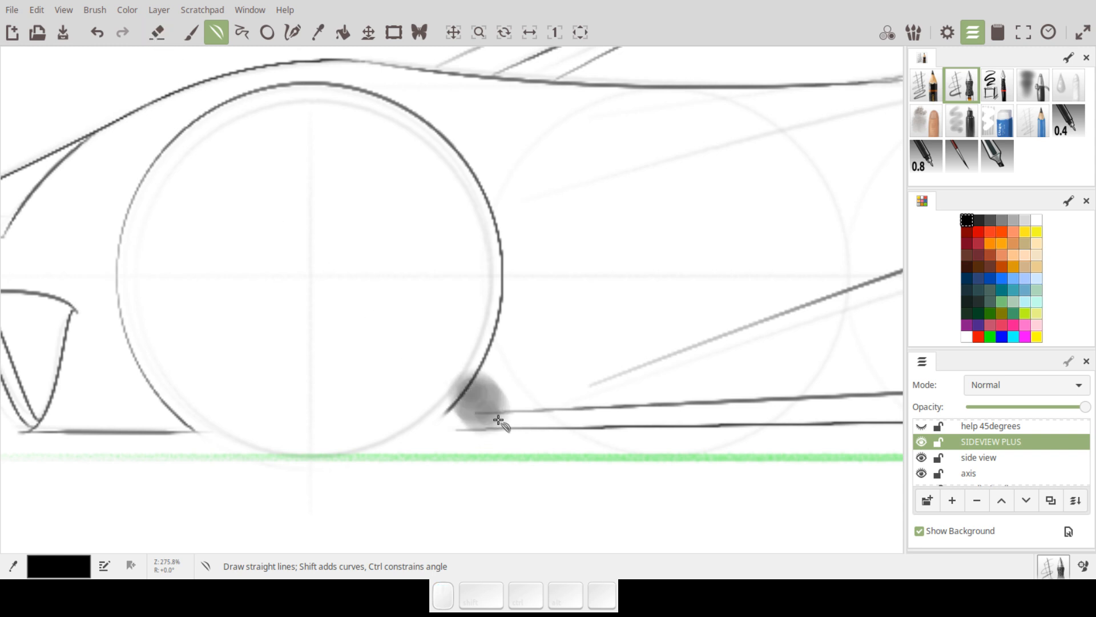
key("shift+ctrl")
key("ctrl+z")
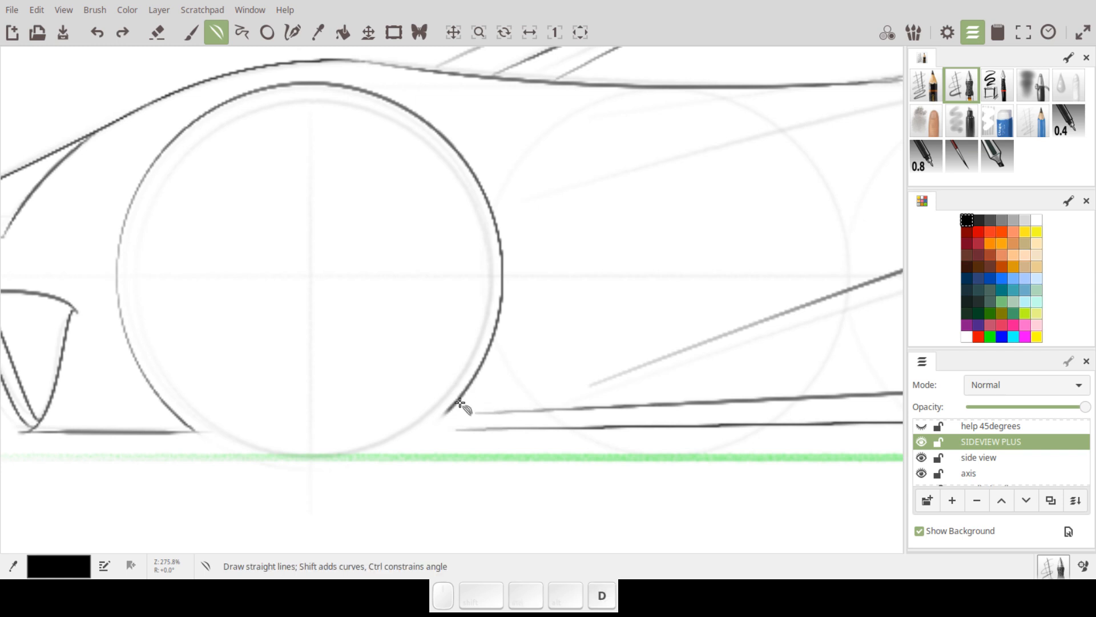
mouse_move(465, 396)
left_mouse_down()
mouse_move(505, 428)
mouse_move(482, 386)
mouse_move(479, 418)
mouse_move(504, 411)
mouse_move(497, 423)
left_mouse_up()
mouse_move(116, 432)
left_mouse_down()
mouse_move(147, 371)
mouse_move(146, 415)
mouse_move(116, 417)
left_mouse_up()
Step: Erase the pointed ends of the front wheel arch, bumper and sill lines beyond the two short joining curves
left_click(157, 32)
key("p")
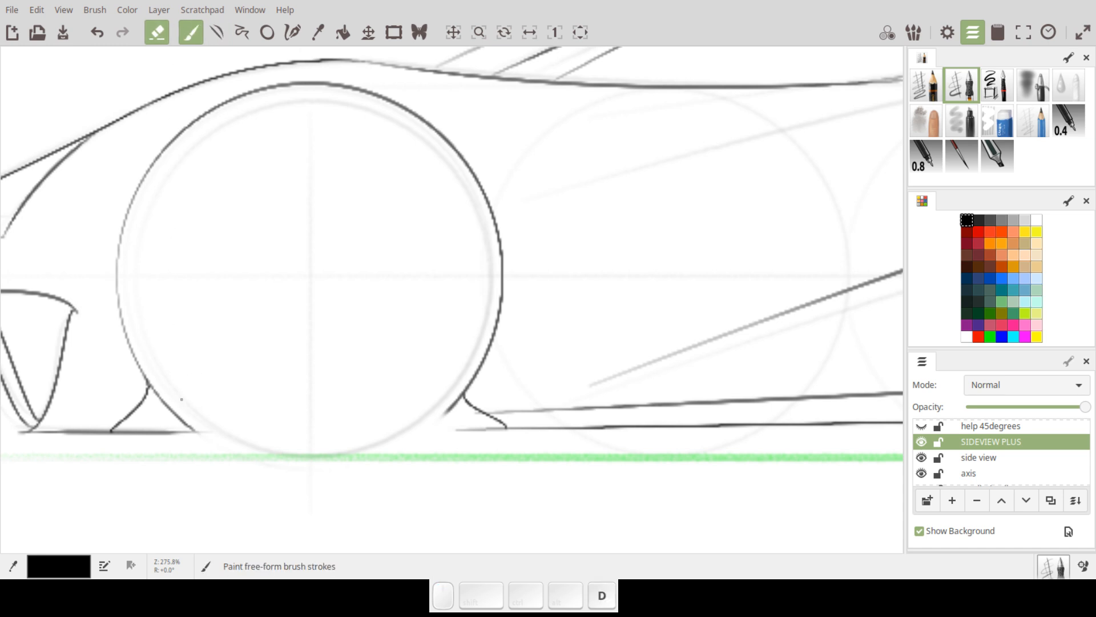
left_click_drag(170, 407, 186, 436)
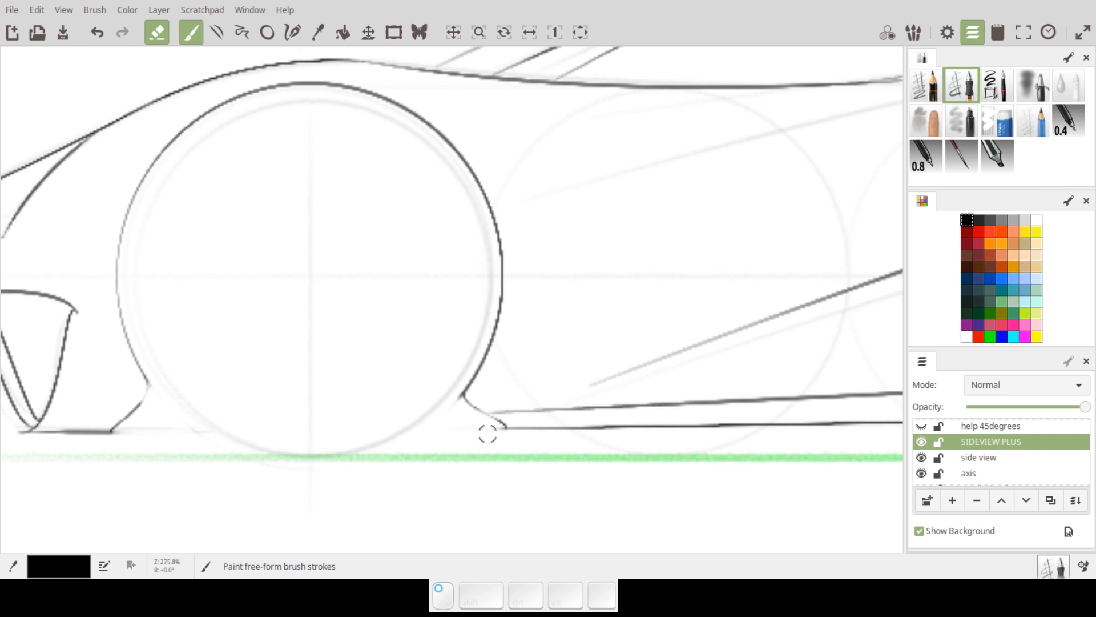
Step: Draw the rear tyre with the marker brush as a thick black ring of concentric circles inside the rear wheel arch, resting on the ground line
left_click_drag(665, 321, 711, 263)
left_click_drag(645, 287, 257, 374)
mouse_move(692, 347)
left_mouse_down()
mouse_move(685, 379)
mouse_move(684, 361)
left_mouse_up()
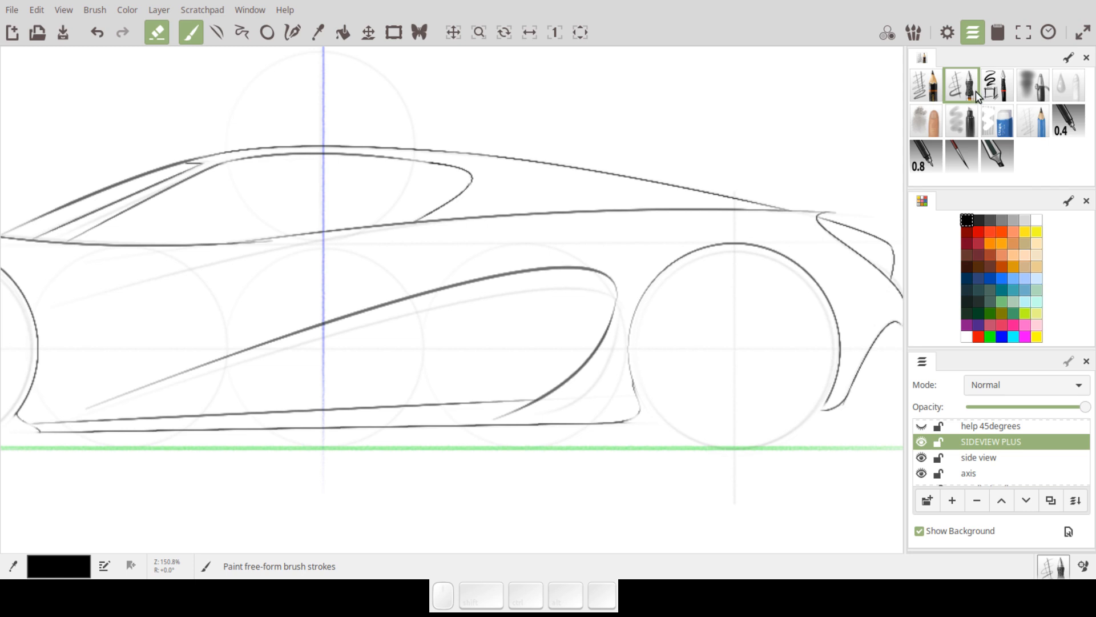
left_click(1000, 165)
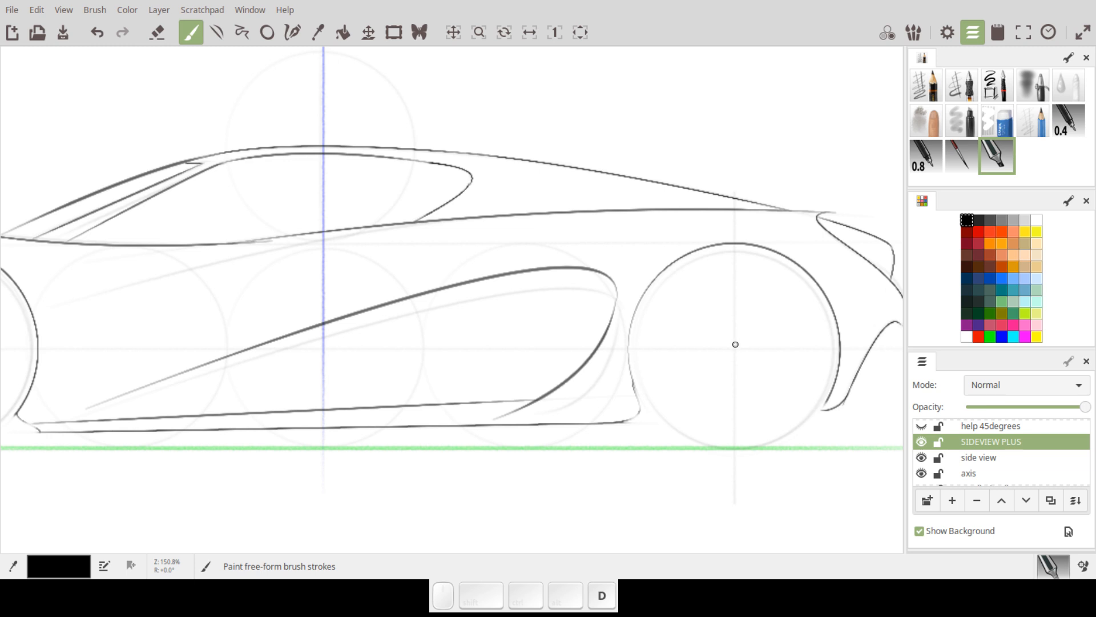
key("o")
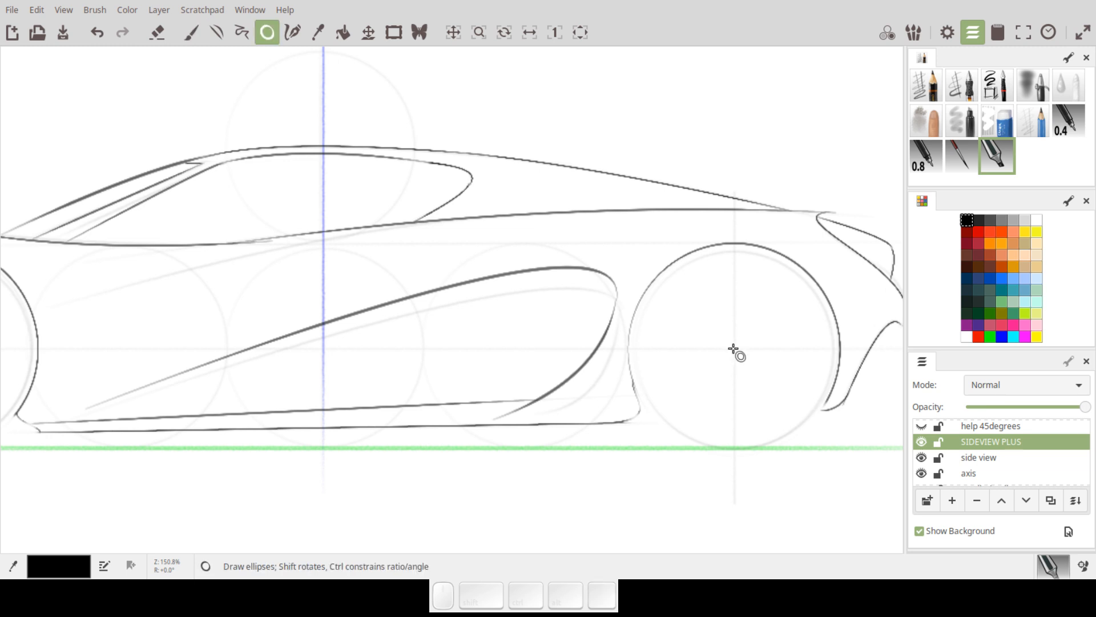
left_click_drag(738, 349, 827, 239)
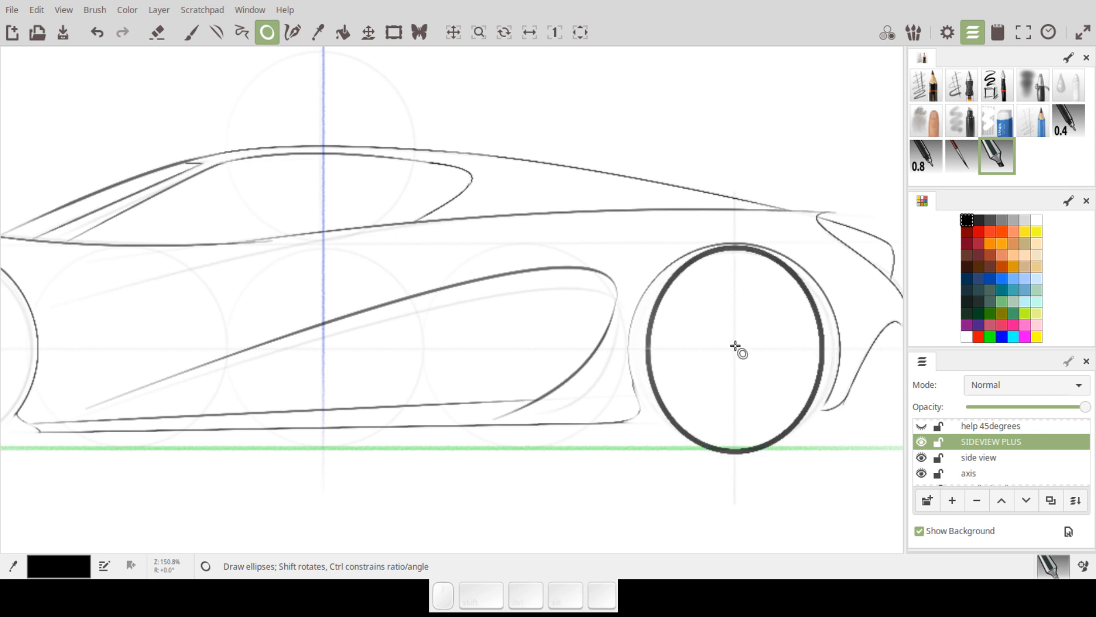
key("ctrl")
key("ctrl+z")
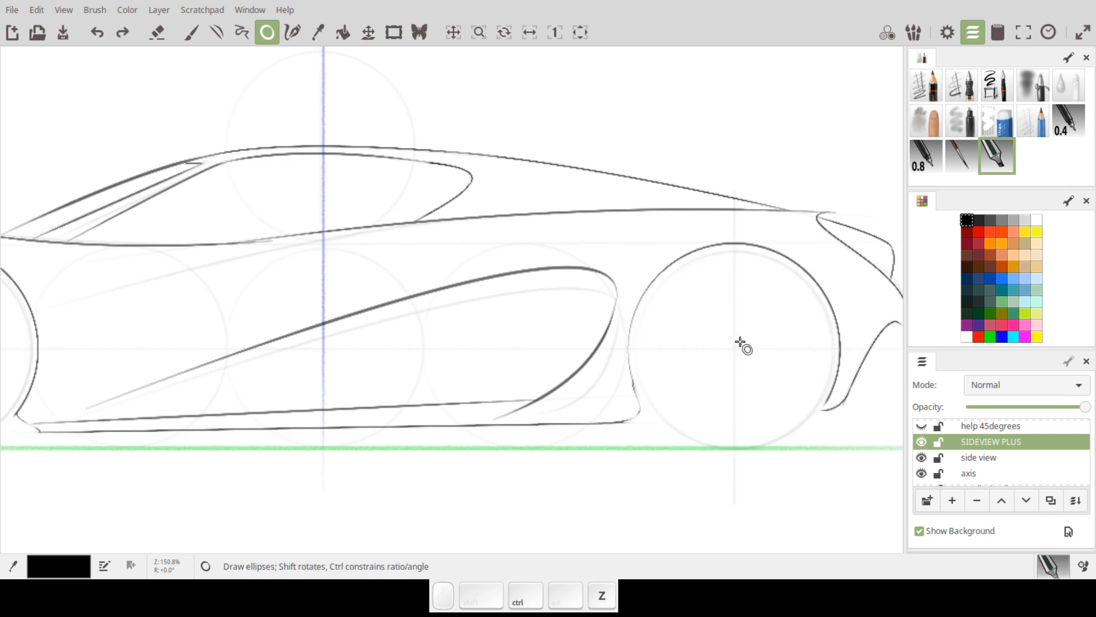
left_click_drag(735, 348, 829, 247)
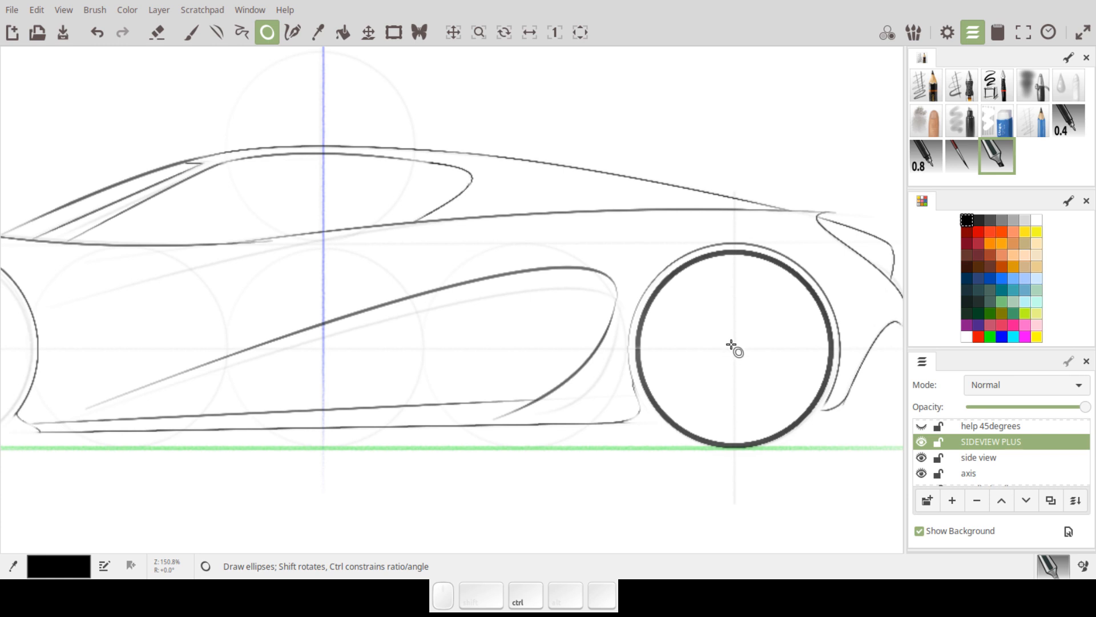
left_click_drag(734, 347, 830, 249)
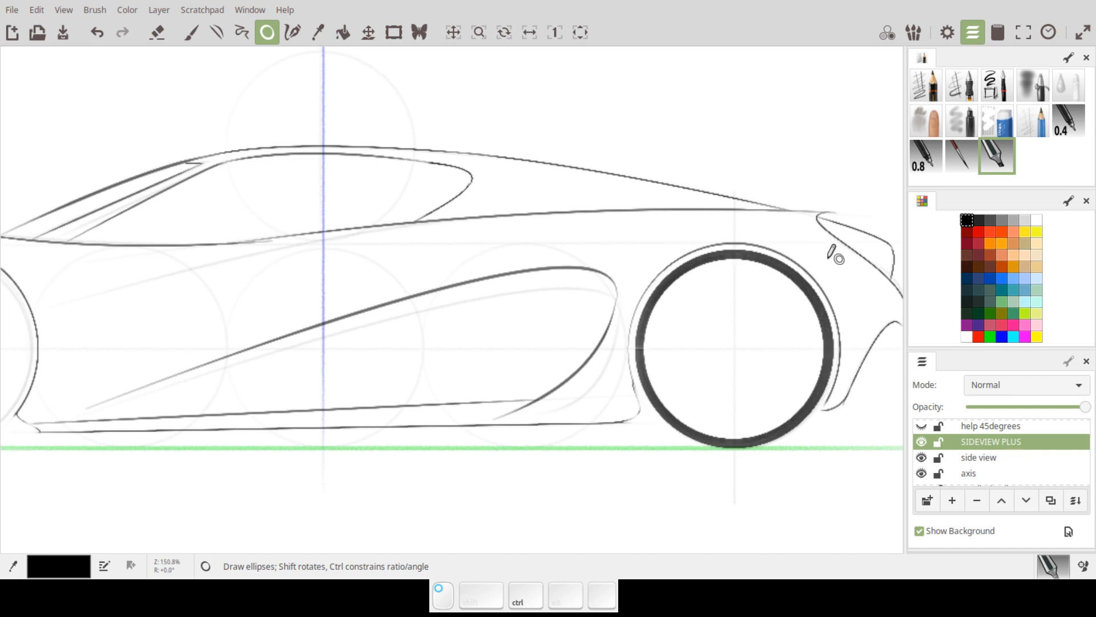
left_click_drag(736, 348, 829, 258)
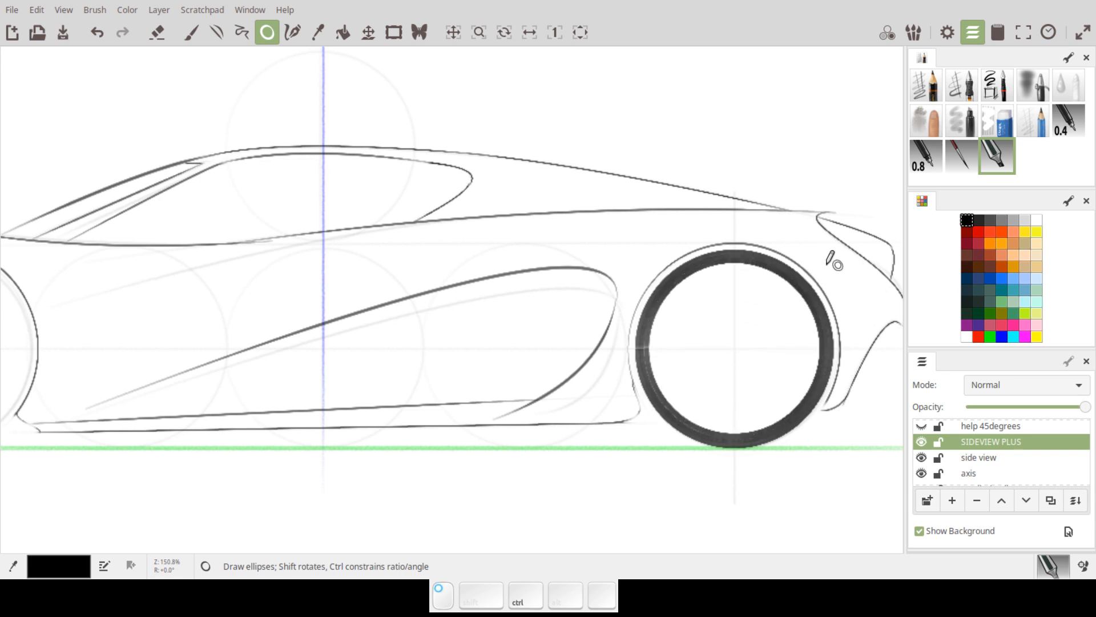
left_click(748, 282, "ctrl")
key("ctrl+z")
Step: Draw the front tyre as a thick black ring of concentric circles inside the front wheel arch, resting on the ground line
left_click_drag(546, 343, 851, 288)
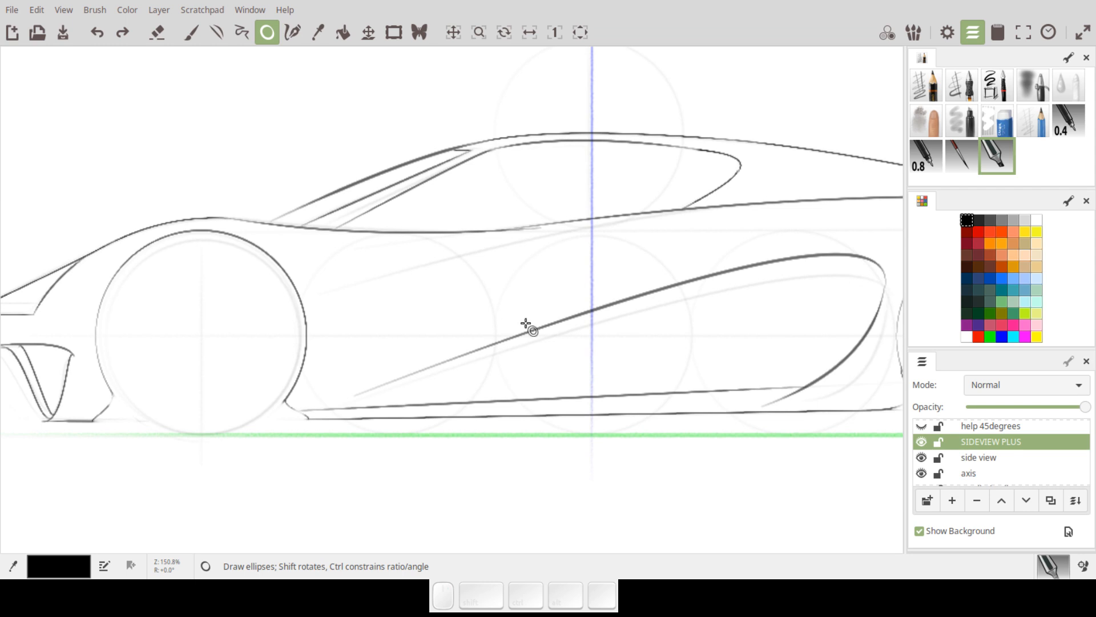
left_click_drag(528, 323, 687, 316)
left_click_drag(387, 321, 481, 224)
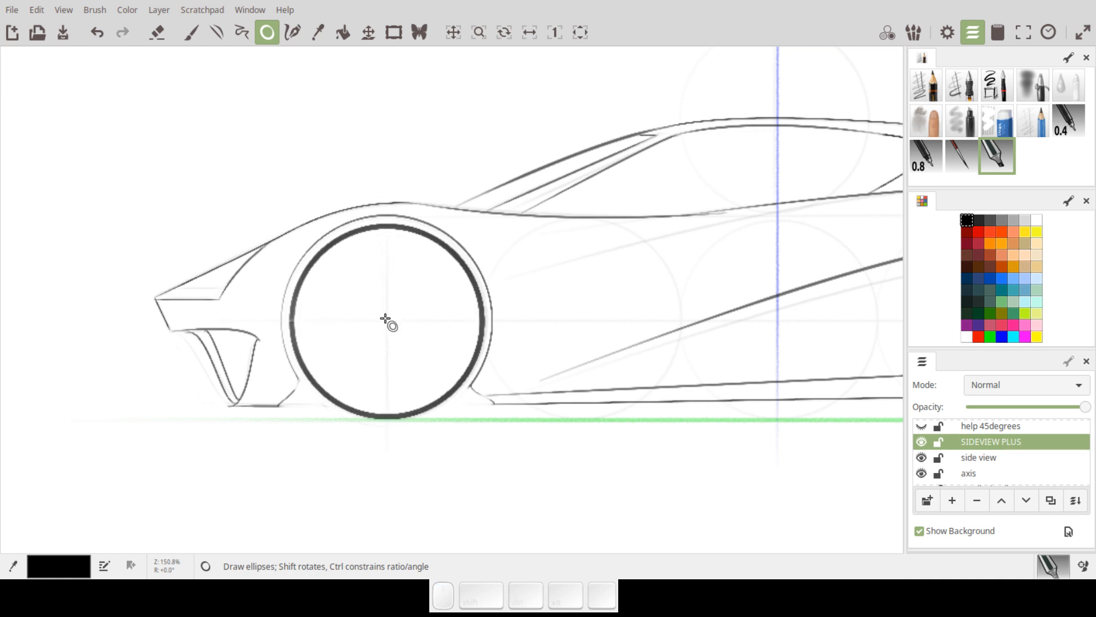
left_click_drag(387, 321, 483, 228)
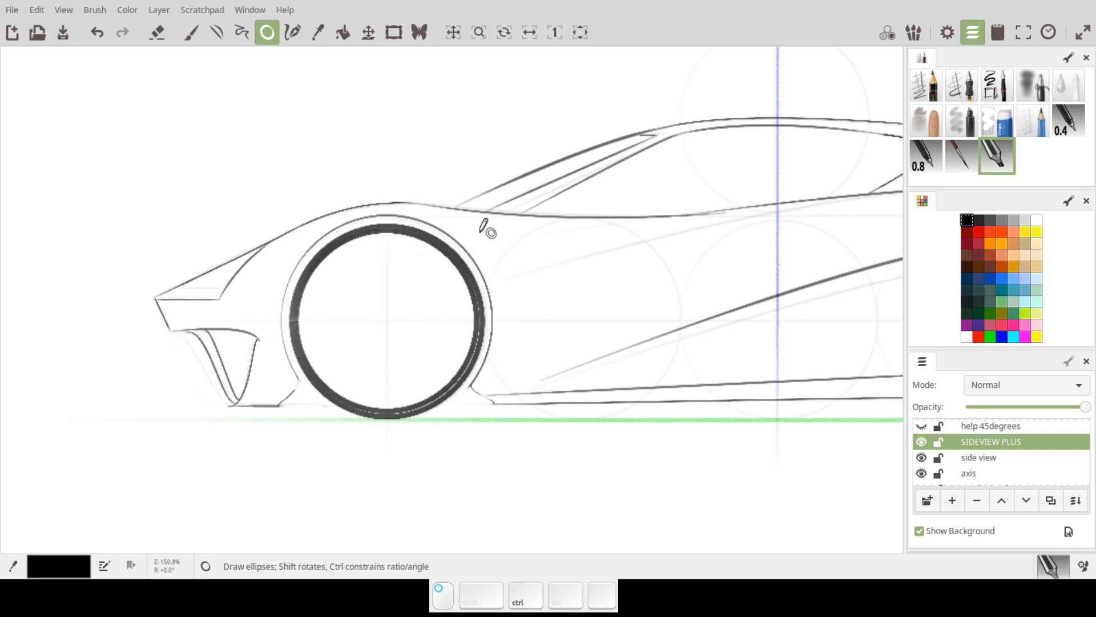
mouse_move(386, 320)
left_mouse_down()
mouse_move(447, 245)
mouse_move(480, 226)
left_mouse_up()
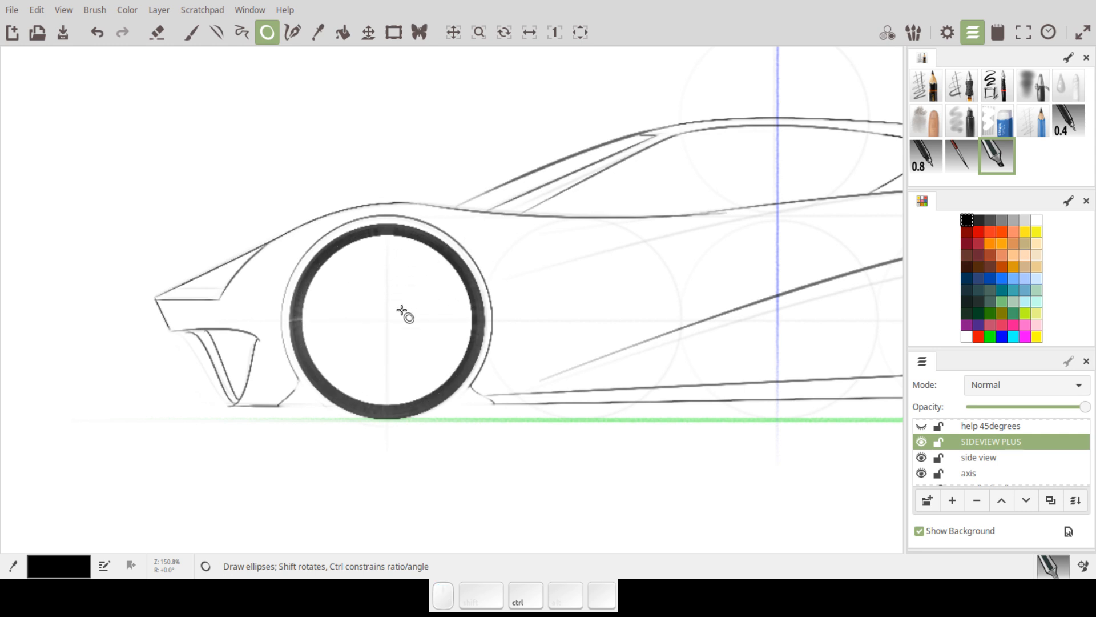
left_click_drag(388, 321, 476, 230)
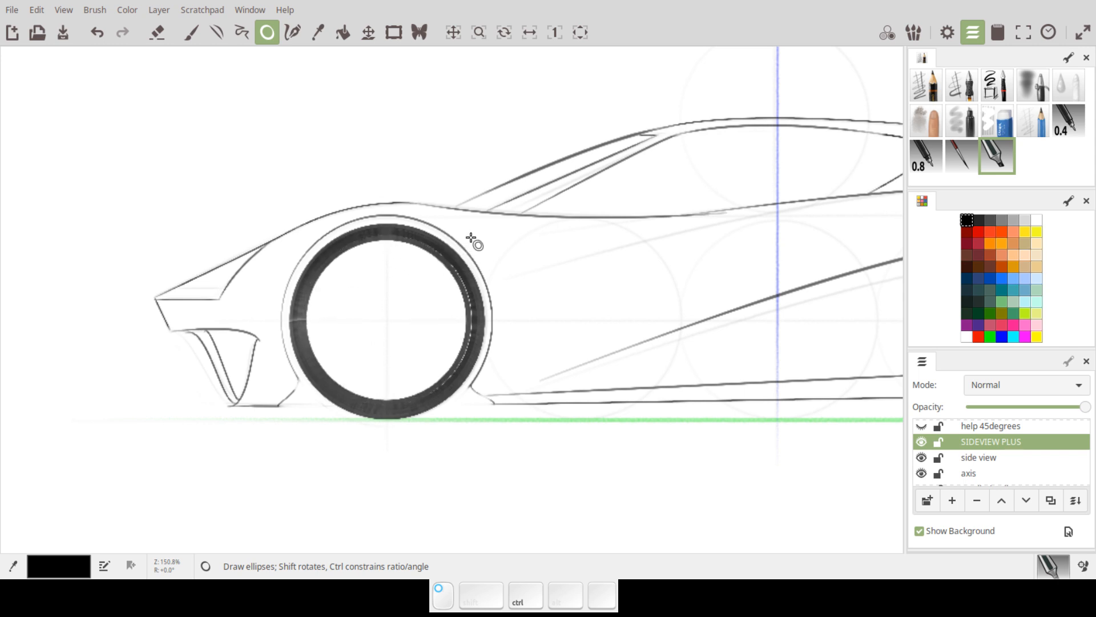
Step: Add a new layer above SIDEVIEW PLUS and name it shadow
left_click_drag(643, 285, 541, 275)
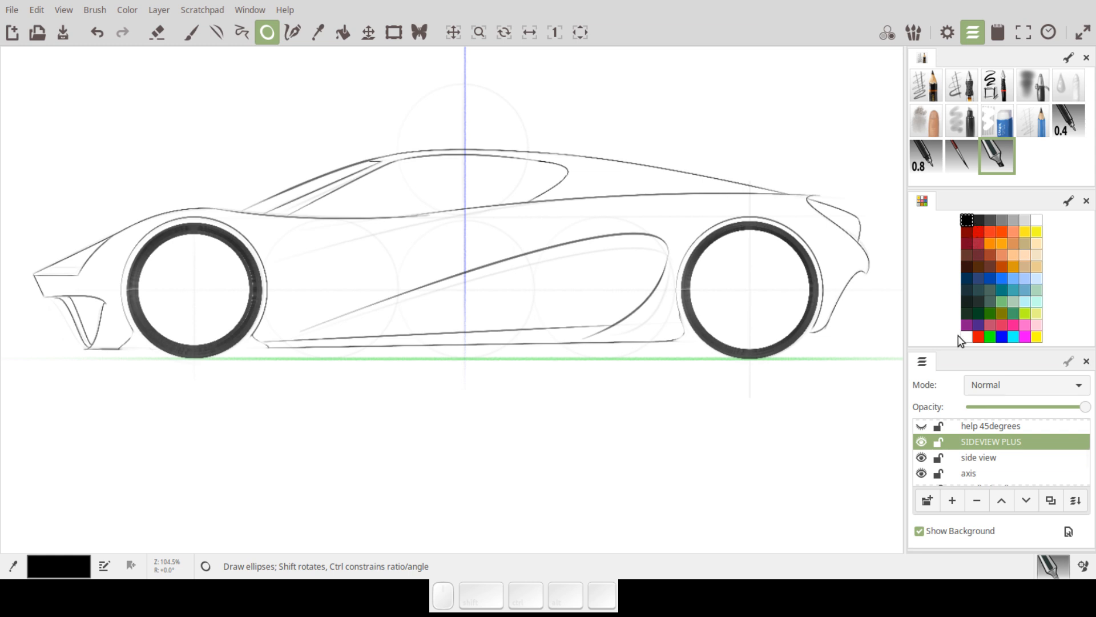
left_click(952, 500)
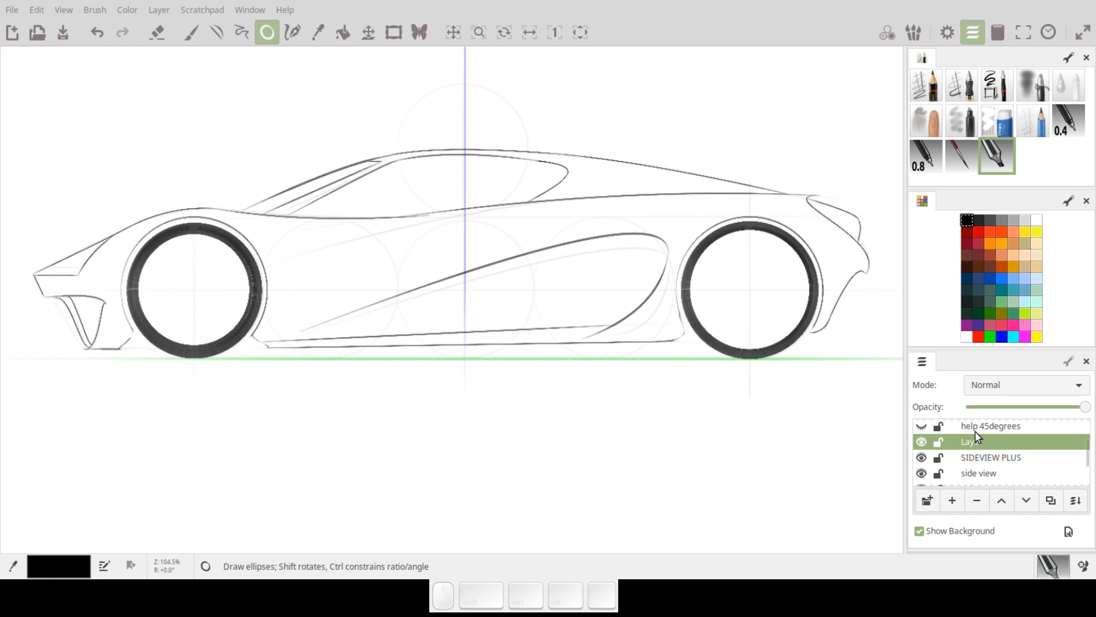
key("a")
key("BackSpace")
key("BackSpace")
key("a")
key("Return")
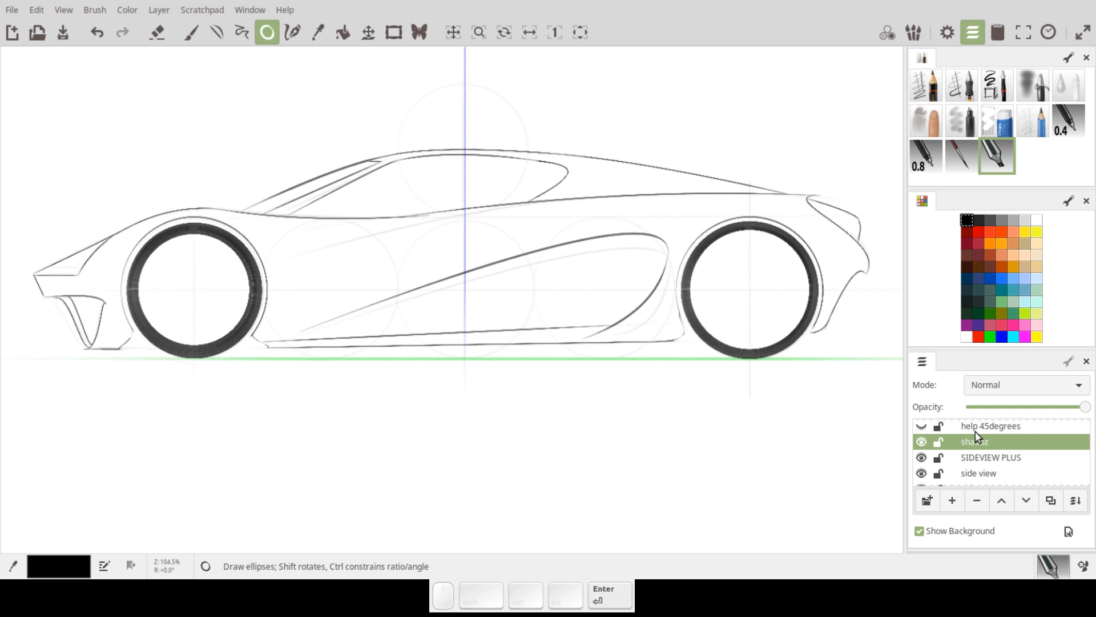
double_click(980, 444)
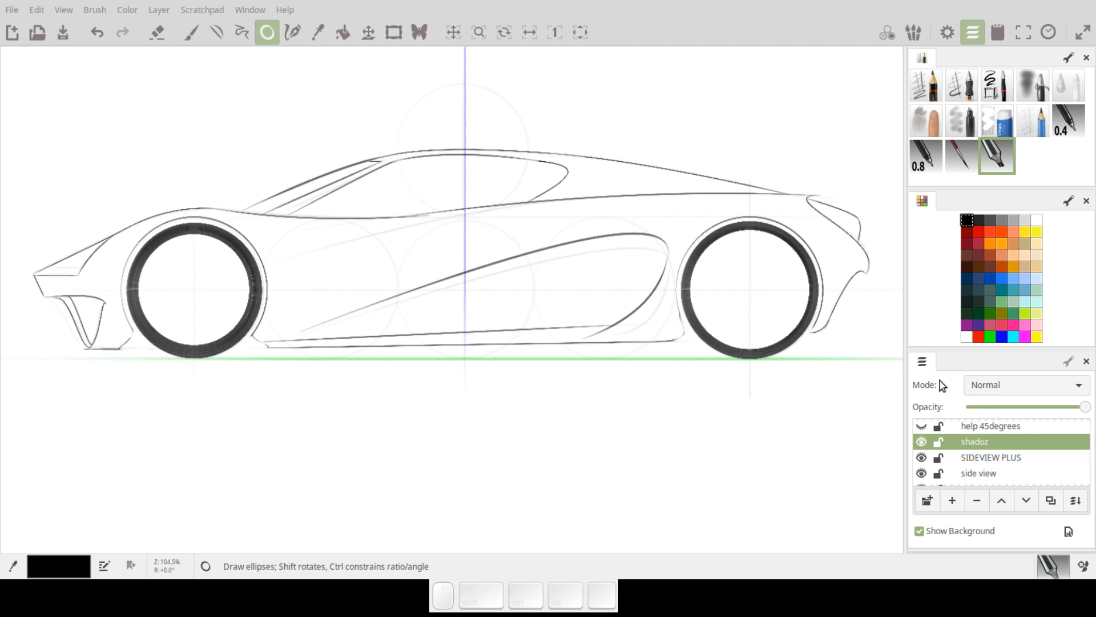
Step: Try a ground shadow of two overlapping straight marker lines along the ground line, from below the nose to below the tail
left_click(927, 167)
left_click(1005, 162)
key("k")
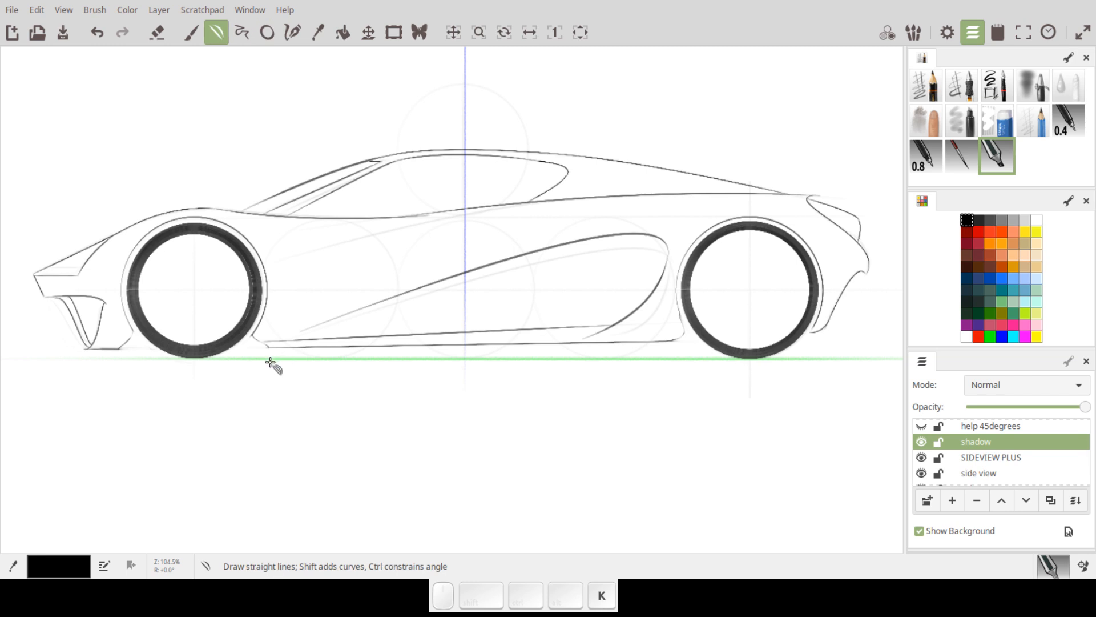
left_click_drag(66, 366, 862, 360)
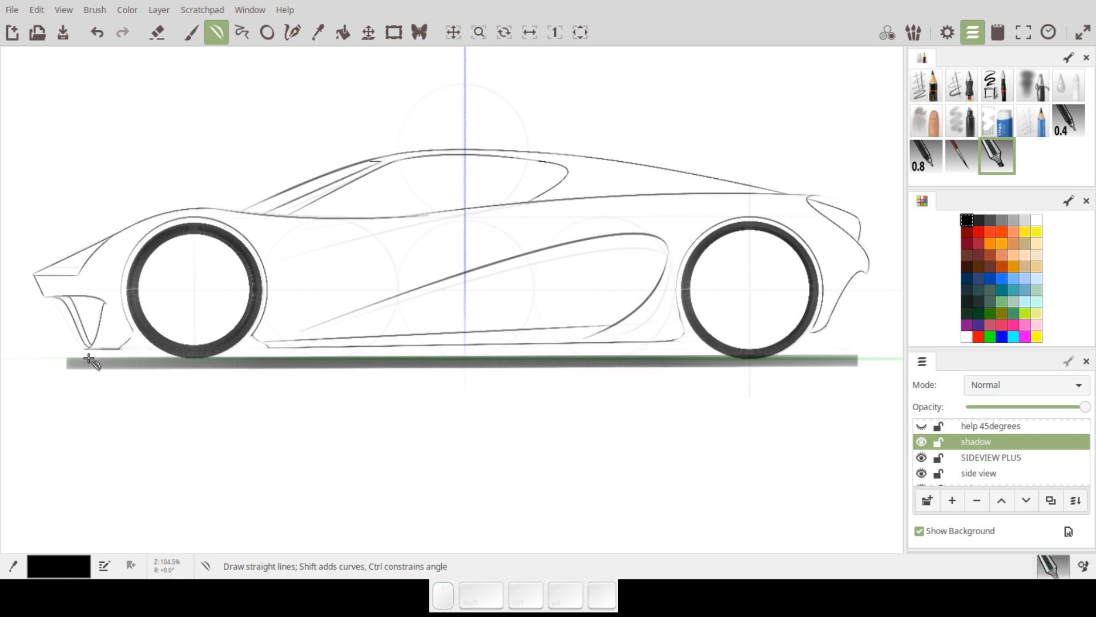
left_click_drag(69, 366, 863, 357)
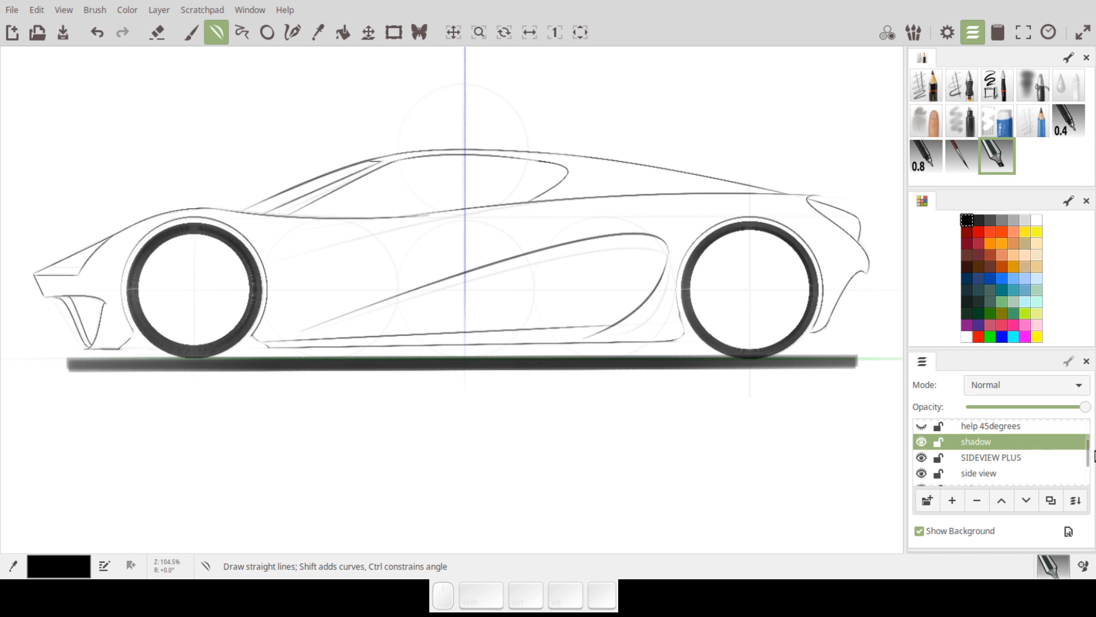
Step: Hide the base, large wheelbase, small wheelbase, axis and side view guide layers
scroll(1085, 457, "down", 5)
left_click(923, 477)
left_click(922, 431)
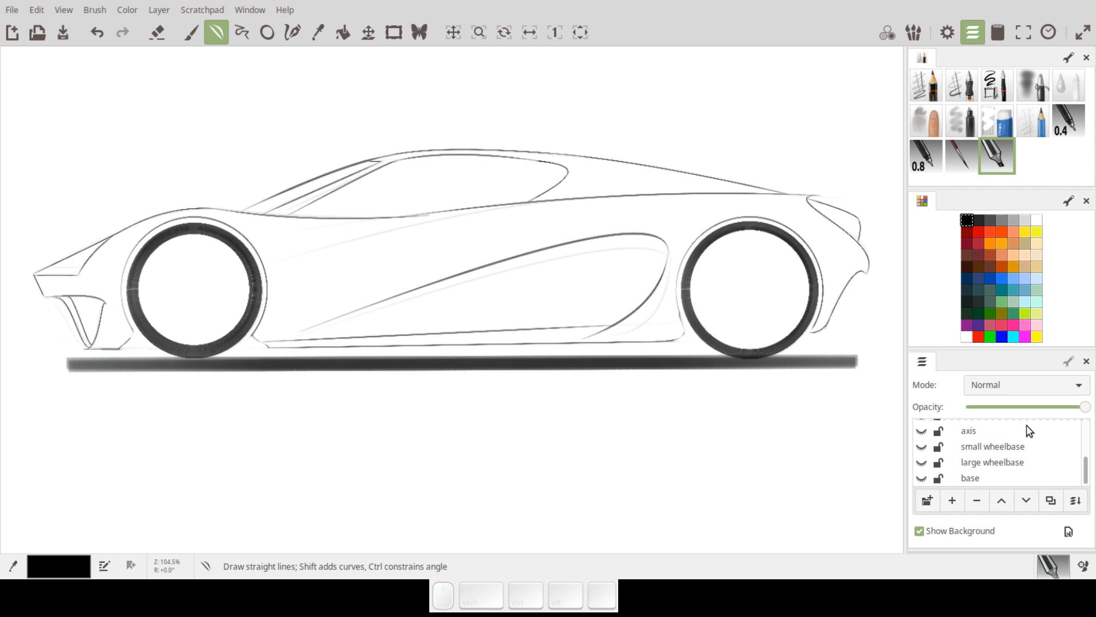
left_click(950, 447)
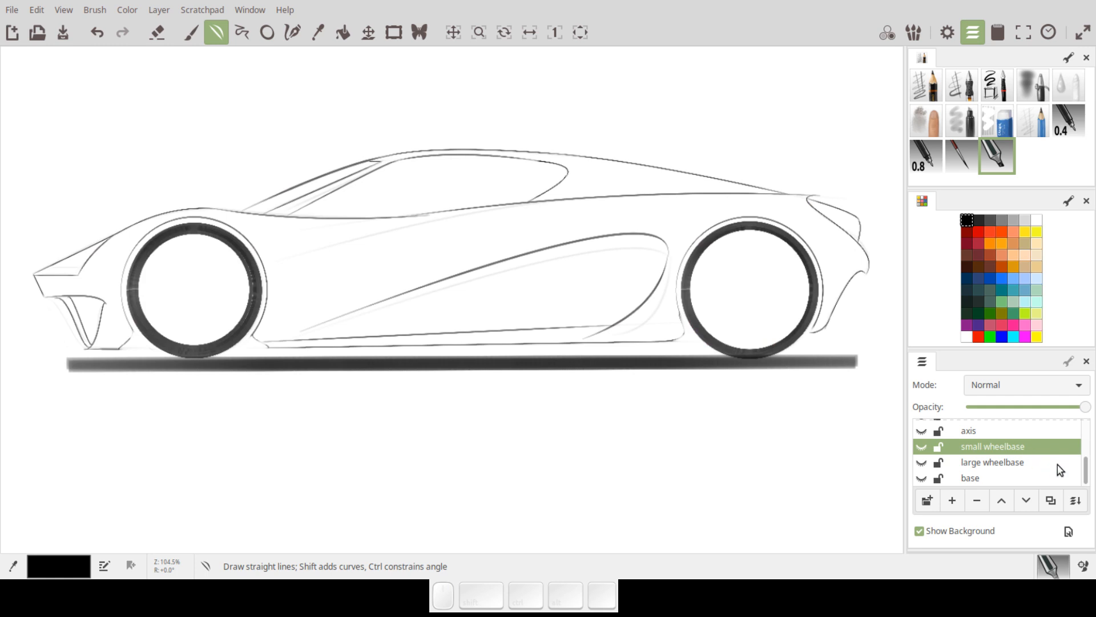
scroll(1084, 457, "up", 5)
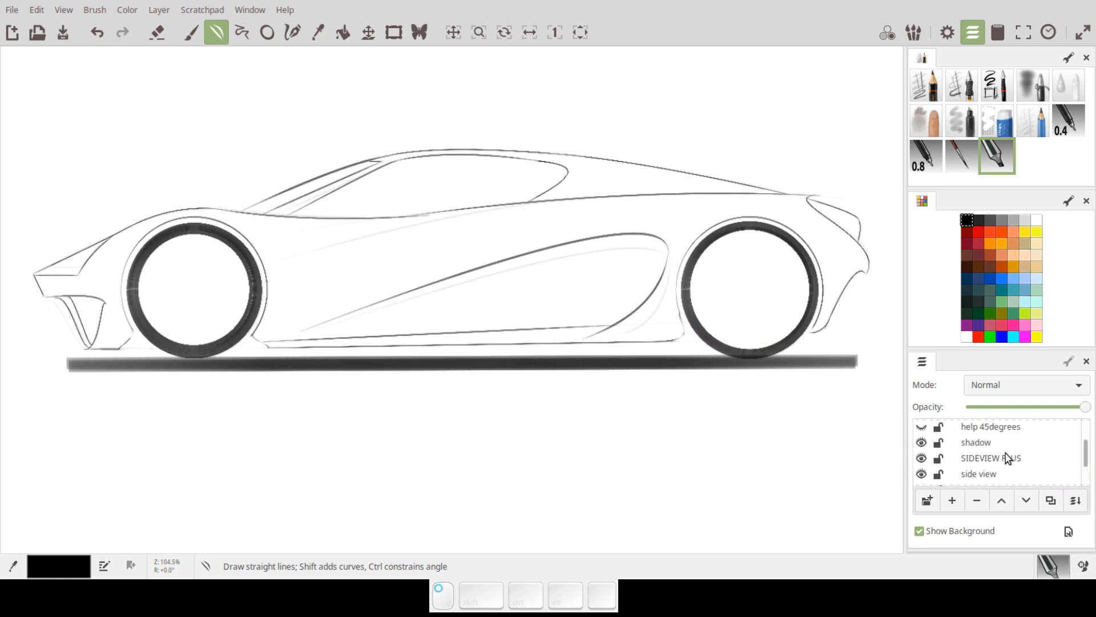
left_click(922, 474)
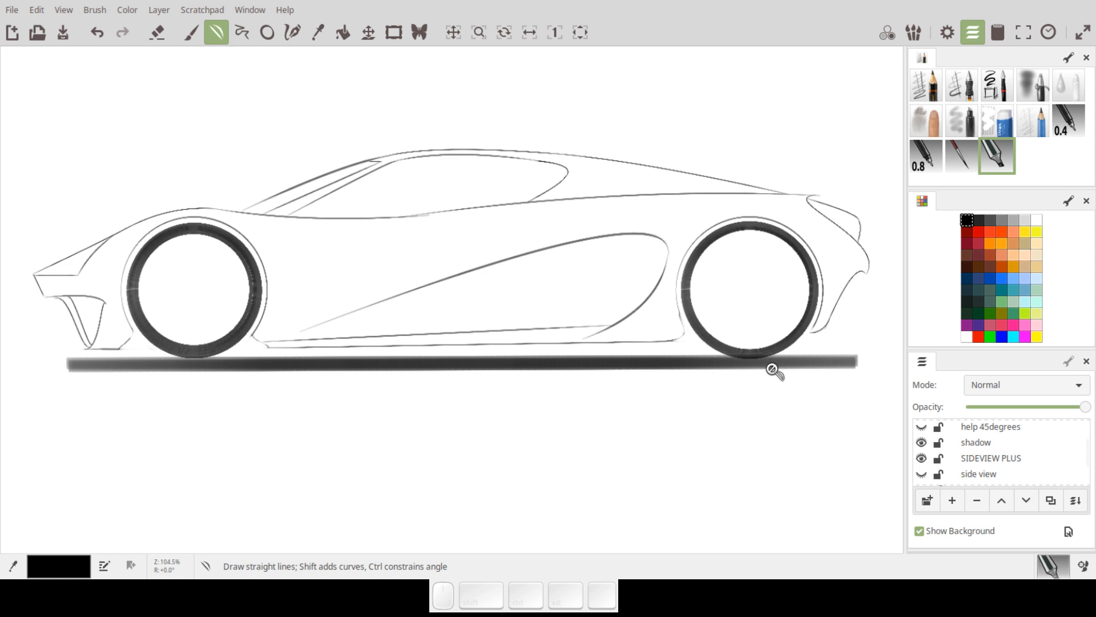
Step: Undo the hiding of the guide layers and the thick ground shadow lines
key("ctrl")
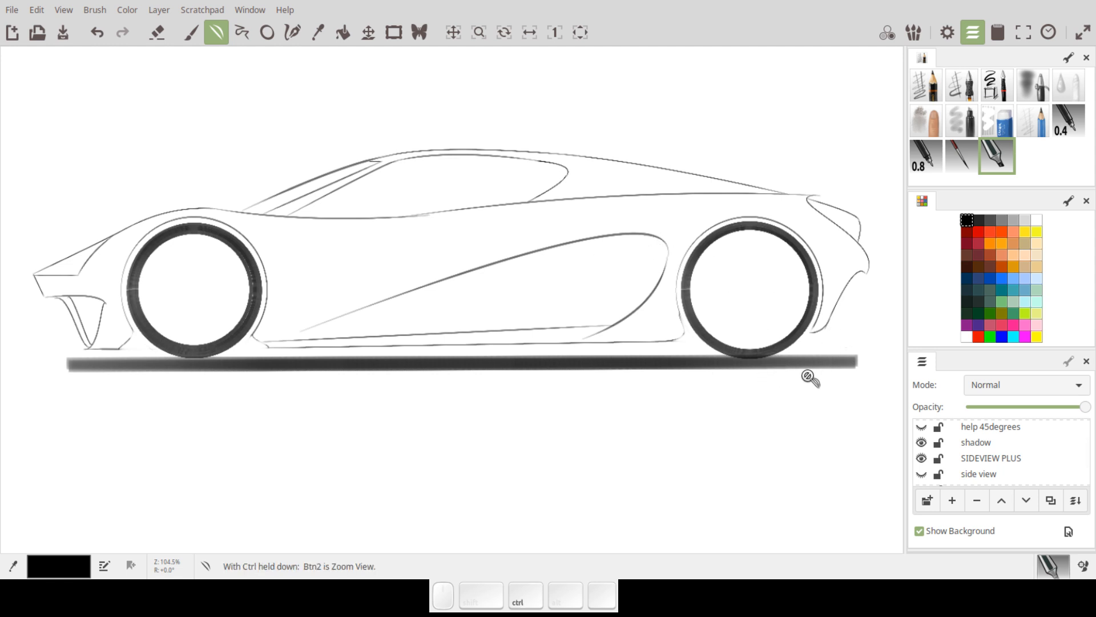
key("ctrl+z")
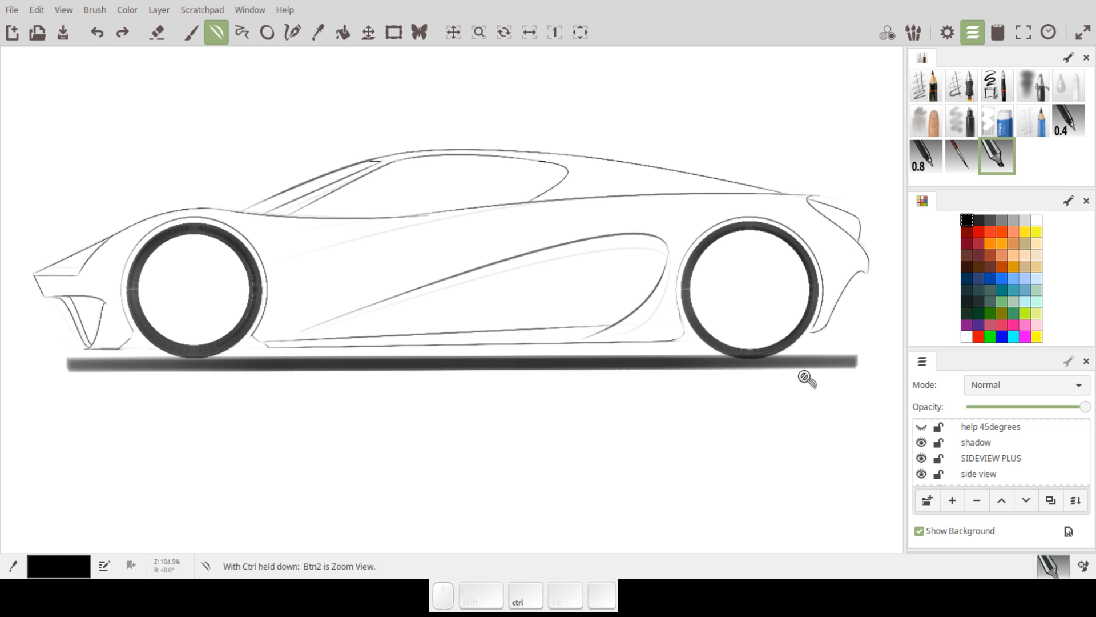
key("ctrl+z")
key("ctrl+z")
key("ctrl+z")
key("ctrl+z")
key("ctrl+z")
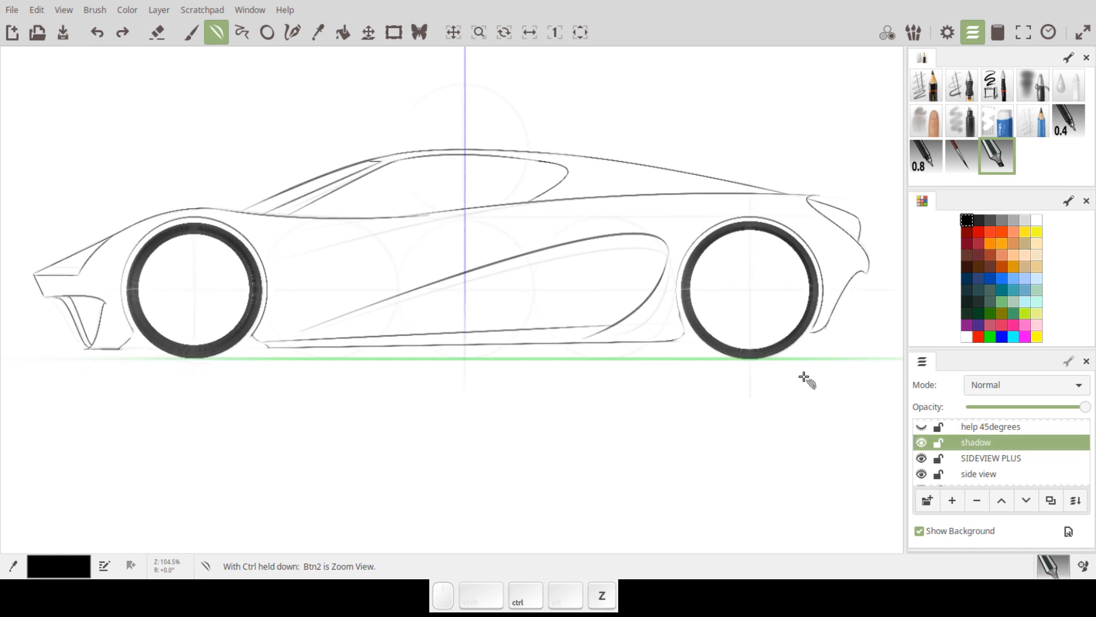
Step: Try a soft, faint straight shadow line beneath the car with the softer brush, and undo it
left_click(961, 120)
left_click_drag(103, 359, 885, 363)
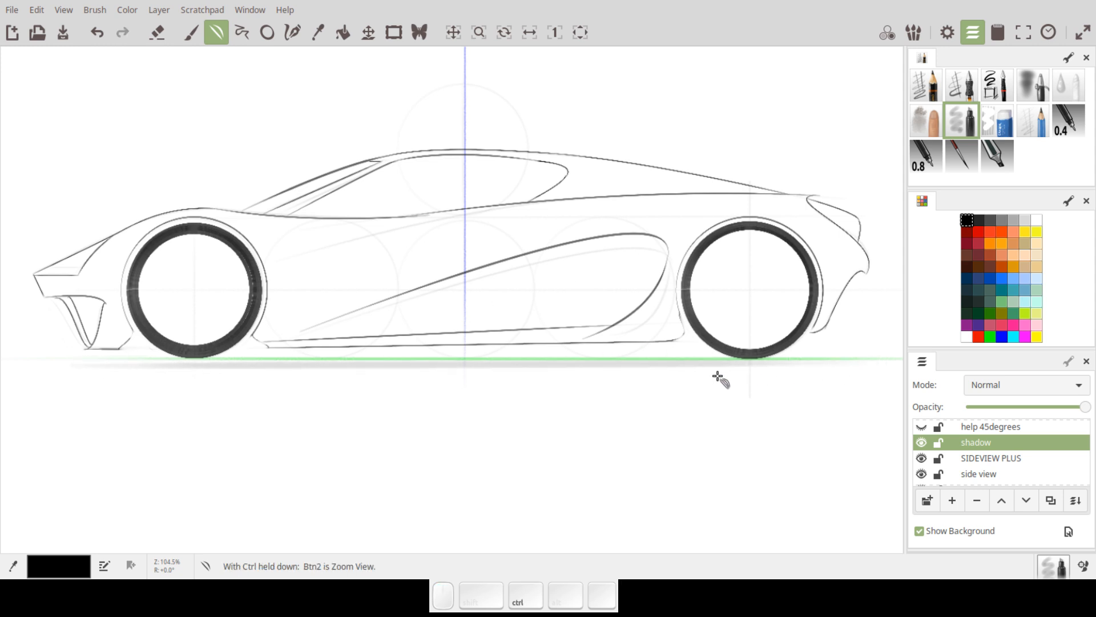
key("ctrl+z")
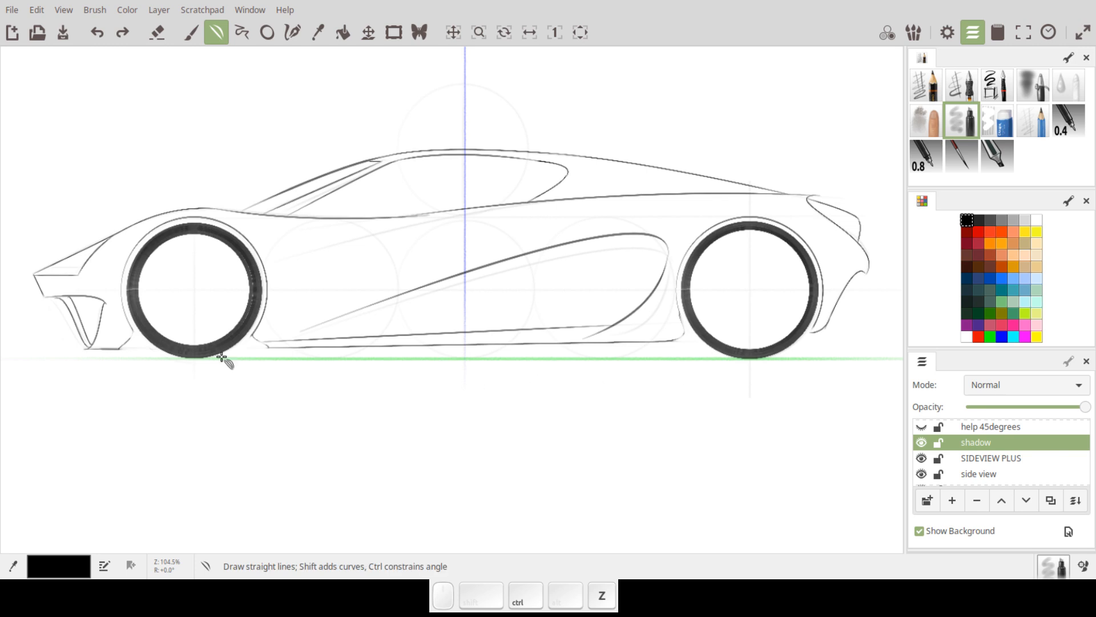
Step: Build up a soft ground shadow on the shadow layer with overlapping, nearly horizontal straight lines along the ground from beneath nose to tail
left_click_drag(88, 360, 863, 358)
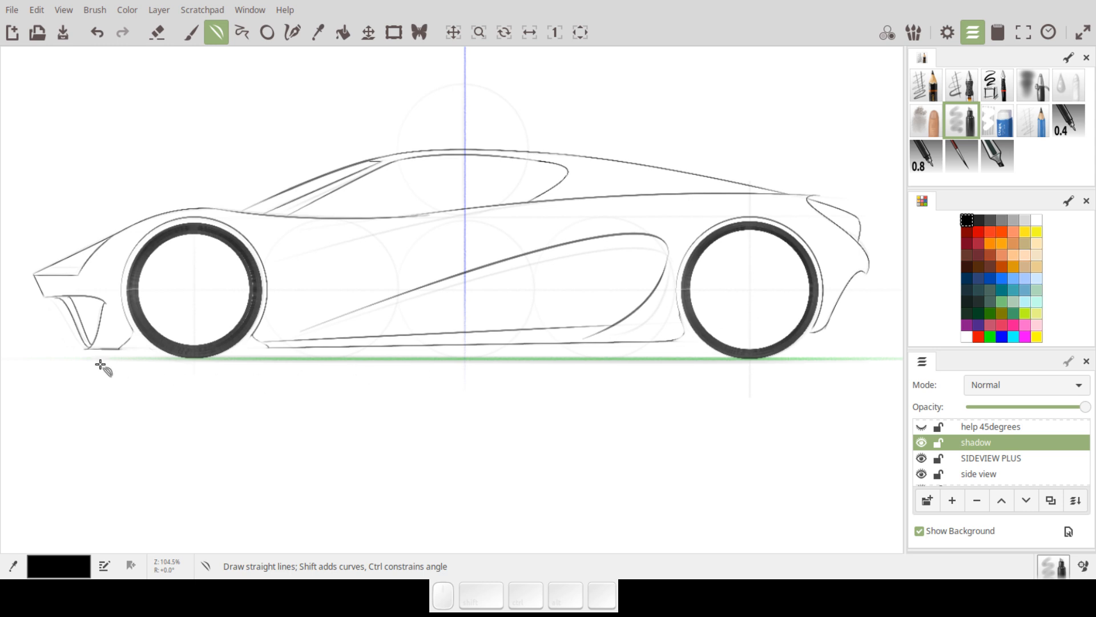
mouse_move(93, 358)
left_mouse_down()
mouse_move(832, 350)
mouse_move(835, 370)
left_mouse_up()
left_click_drag(85, 364, 873, 362)
left_click_drag(105, 354, 891, 350)
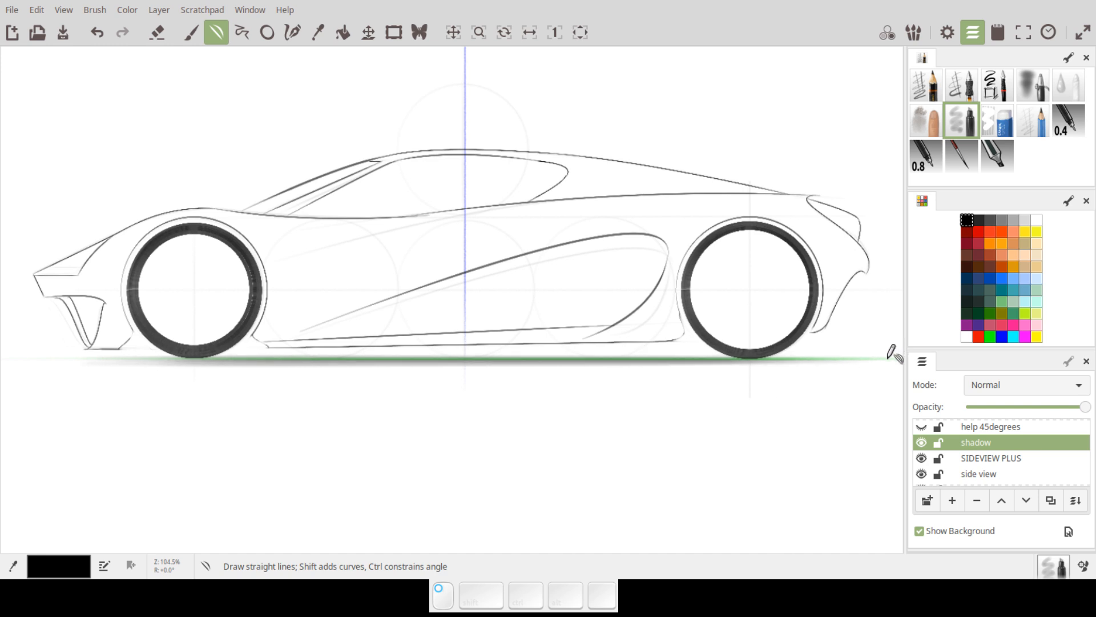
left_click_drag(103, 362, 874, 357)
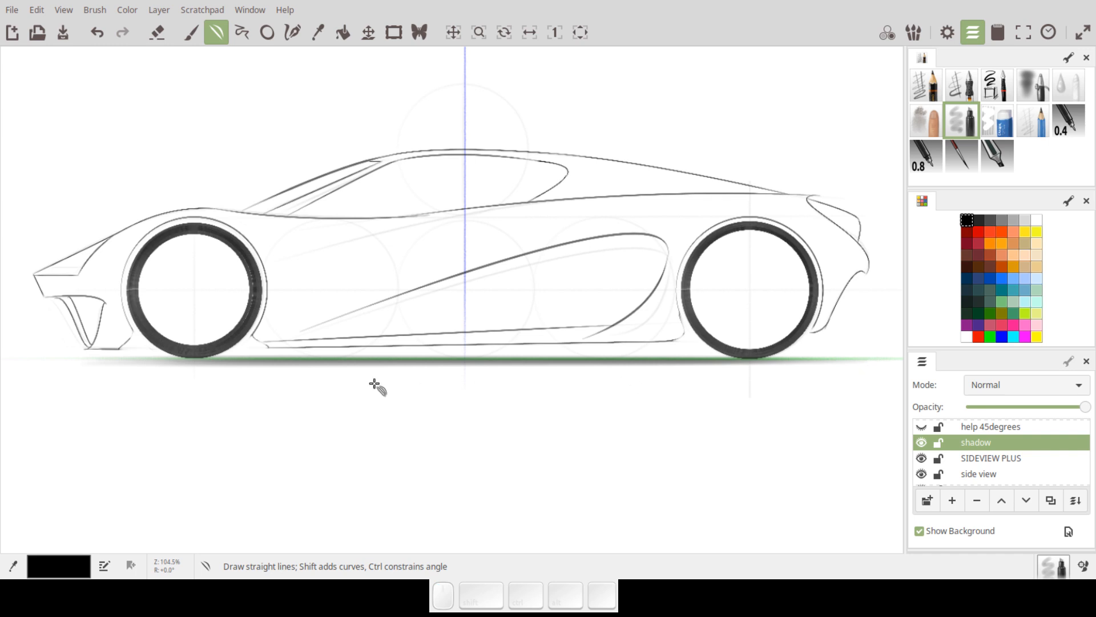
left_click_drag(117, 369, 850, 360)
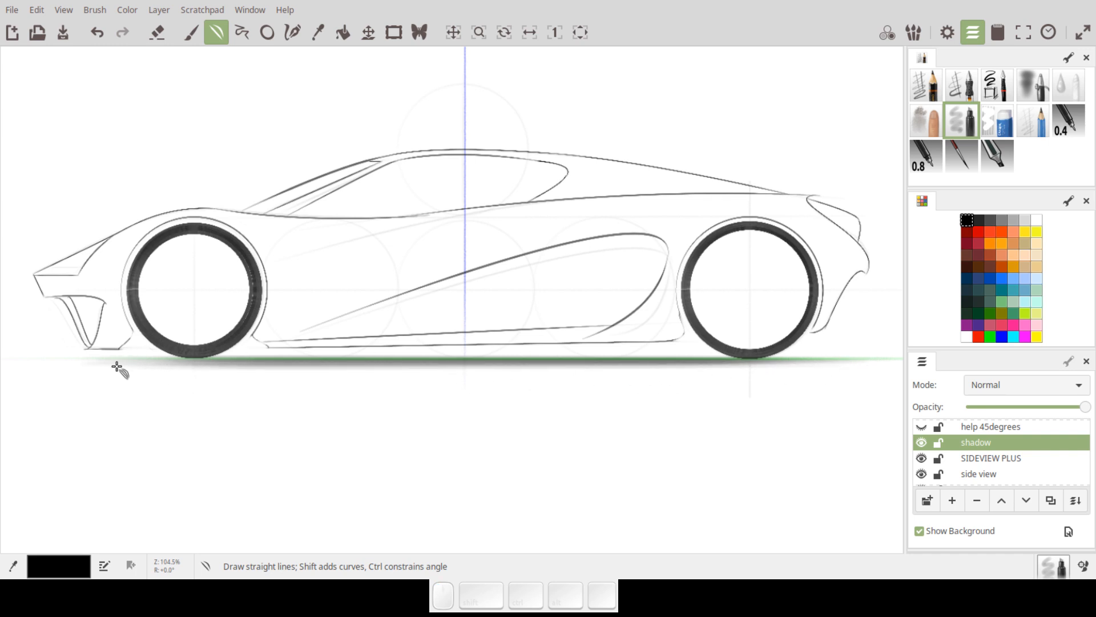
left_click_drag(127, 357, 866, 362)
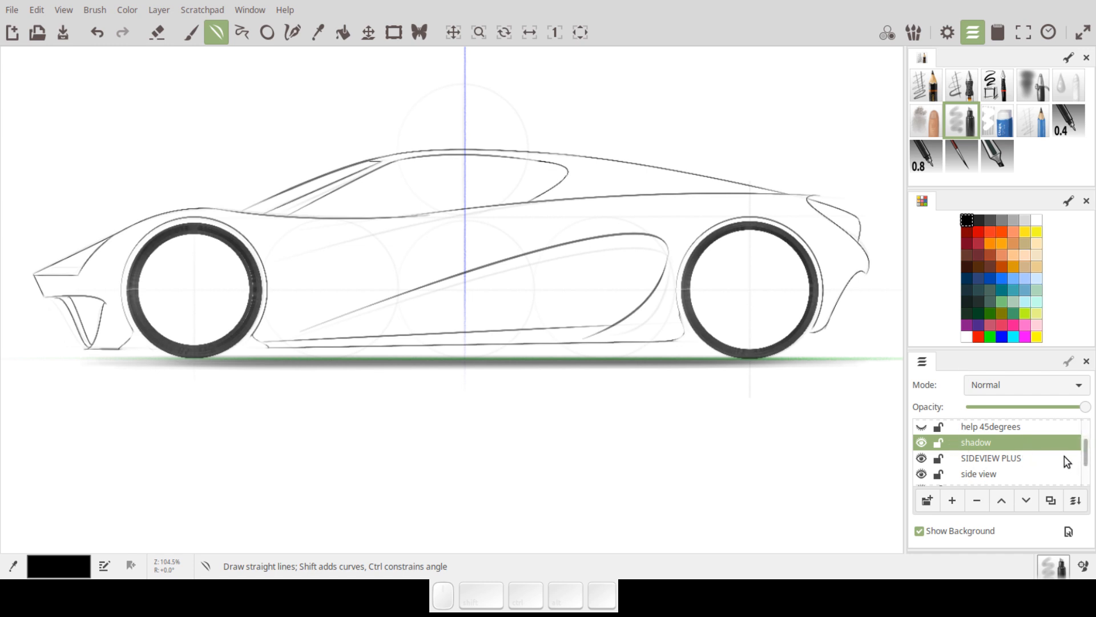
Step: Hide the remaining guide layers, including axis and side view, keeping the shadow and SIDEVIEW PLUS layers shown
scroll(1086, 455, "down", 3)
left_click(922, 479)
left_click(923, 432)
scroll(1090, 464, "up", 5)
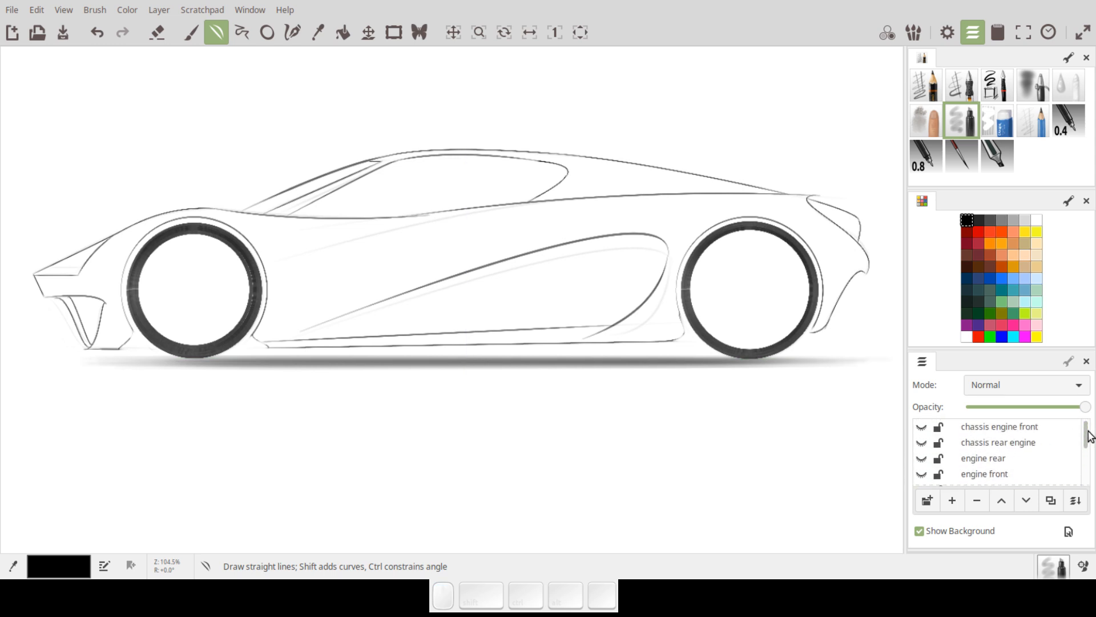
scroll(1089, 437, "down", 2)
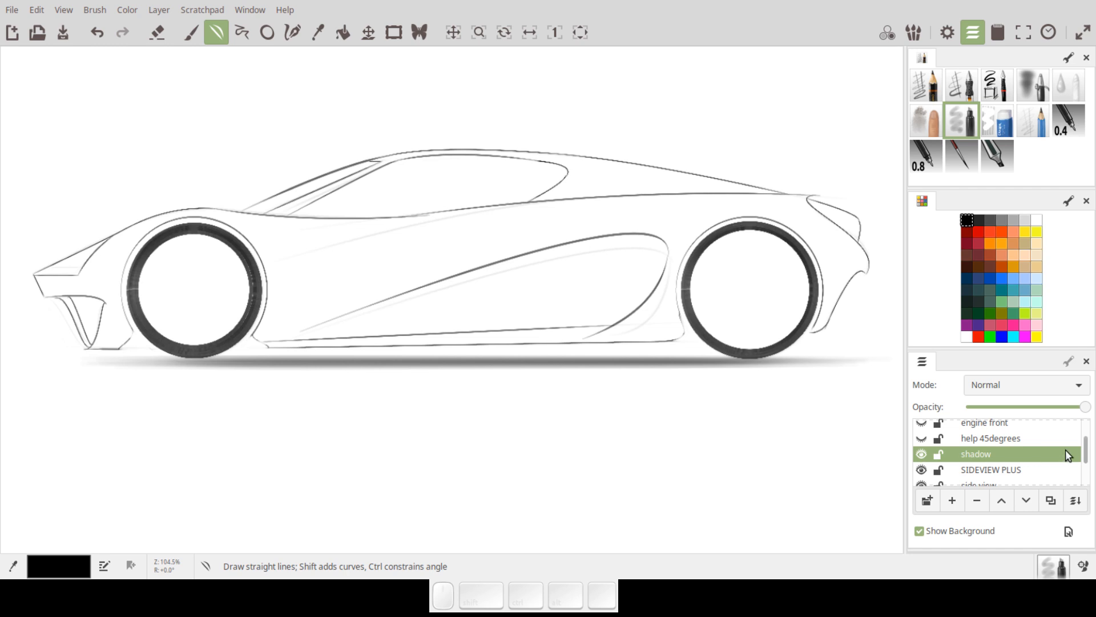
scroll(1088, 452, "down", 2)
left_click(918, 461)
left_click_drag(557, 304, 558, 355)
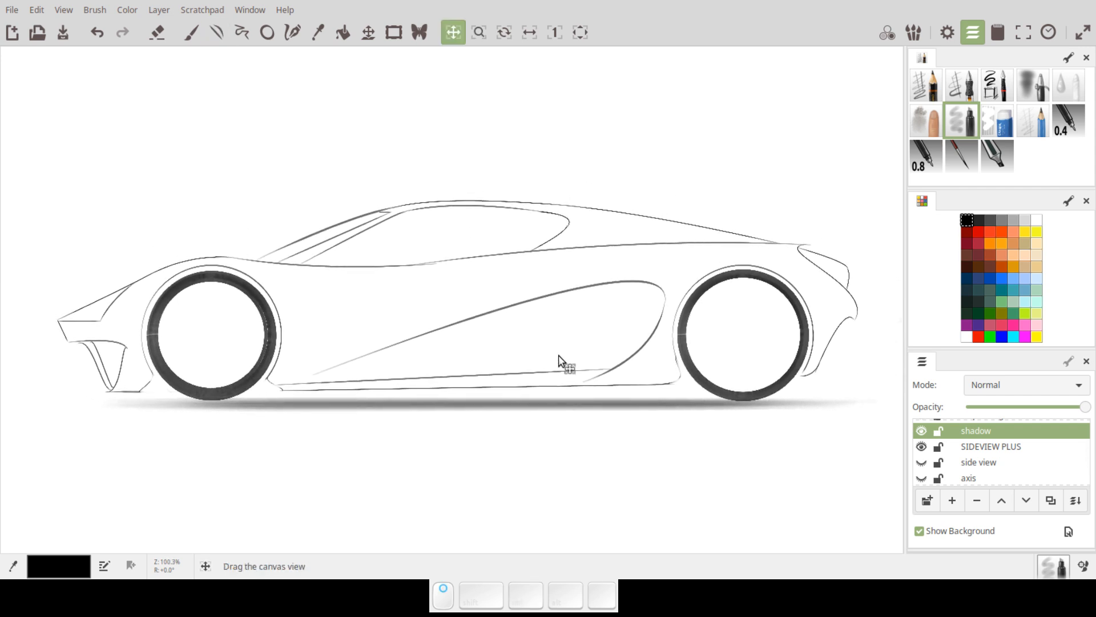
Step: Close the brush, layers and colour palette panels and fit the whole car in the enlarged canvas with the straight line tool active
key("l")
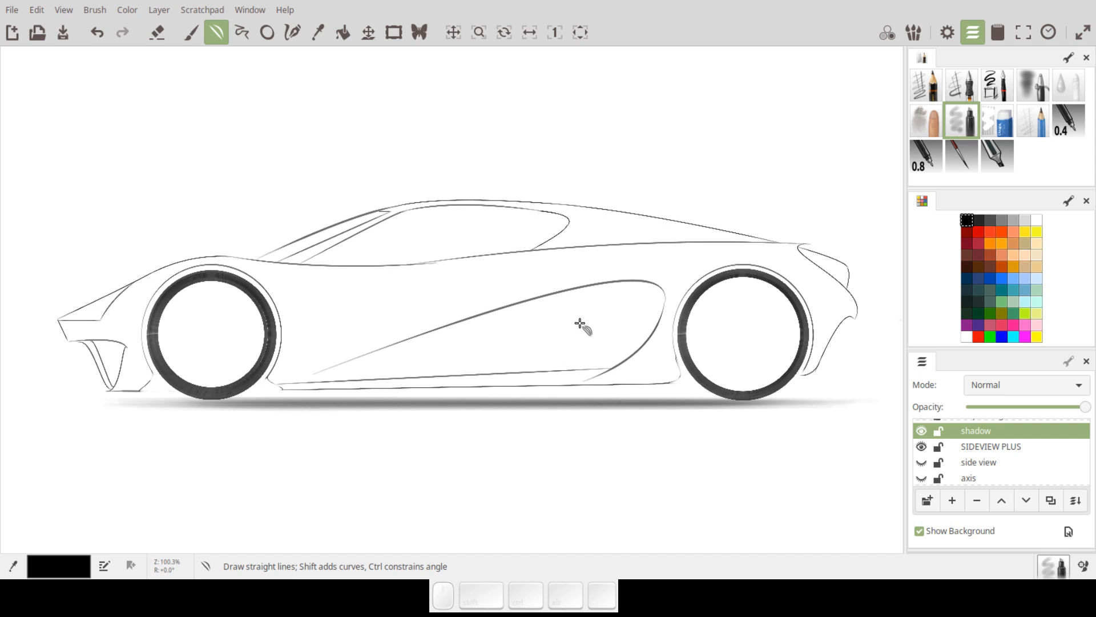
left_click(1087, 57)
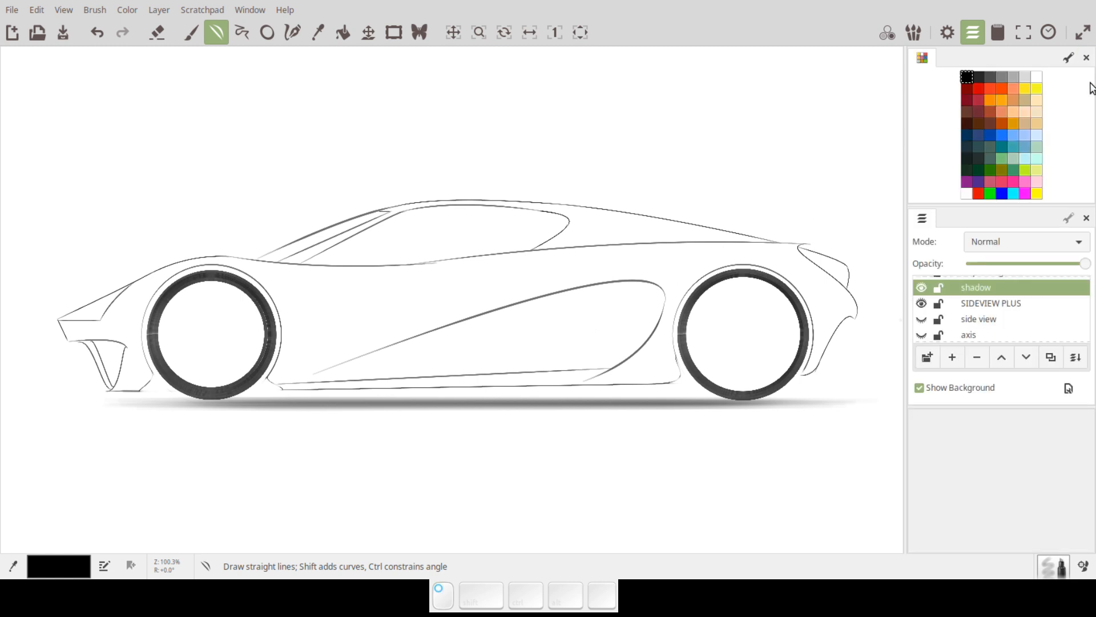
left_click(1086, 220)
left_click(1084, 59)
mouse_move(619, 303)
left_mouse_down()
mouse_move(690, 318)
mouse_move(687, 334)
mouse_move(712, 309)
mouse_move(726, 313)
mouse_move(714, 310)
left_mouse_up()
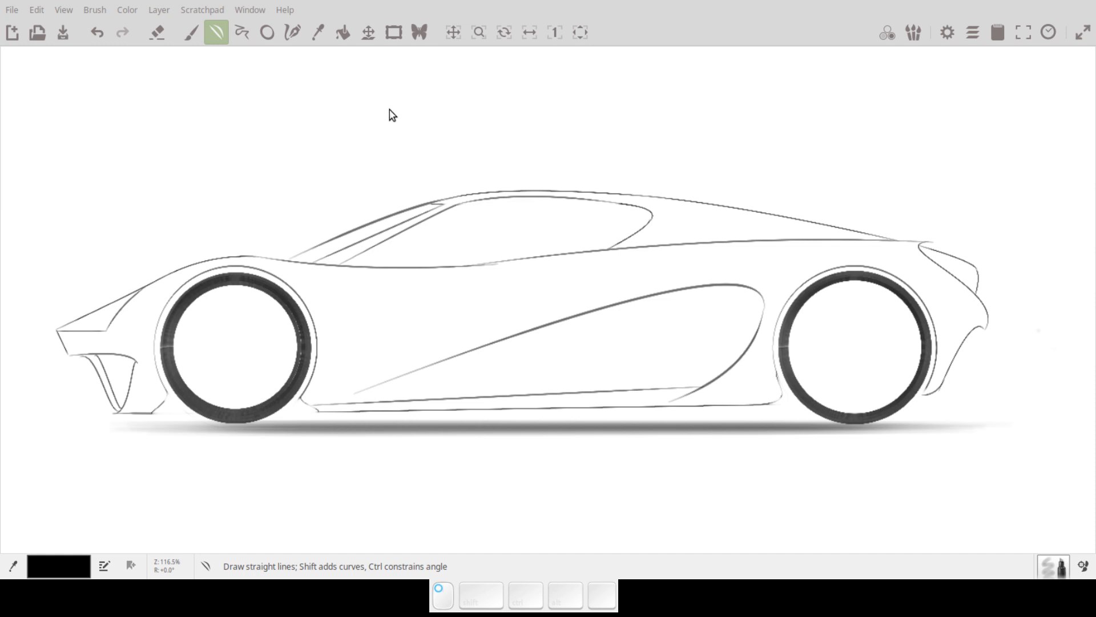
Step: Save the drawing to youtube1.ora and restore the undone last ground shadow line
left_click_drag(373, 111, 393, 112)
key("BackSpace")
key("ctrl+z")
key("ctrl+s")
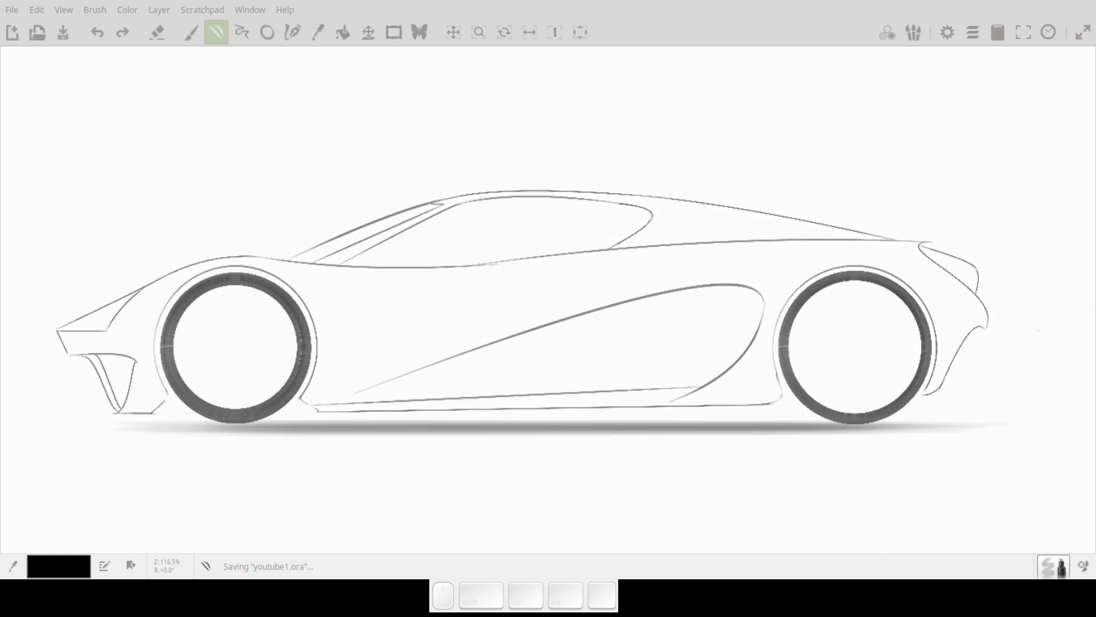
key("ctrl+y")
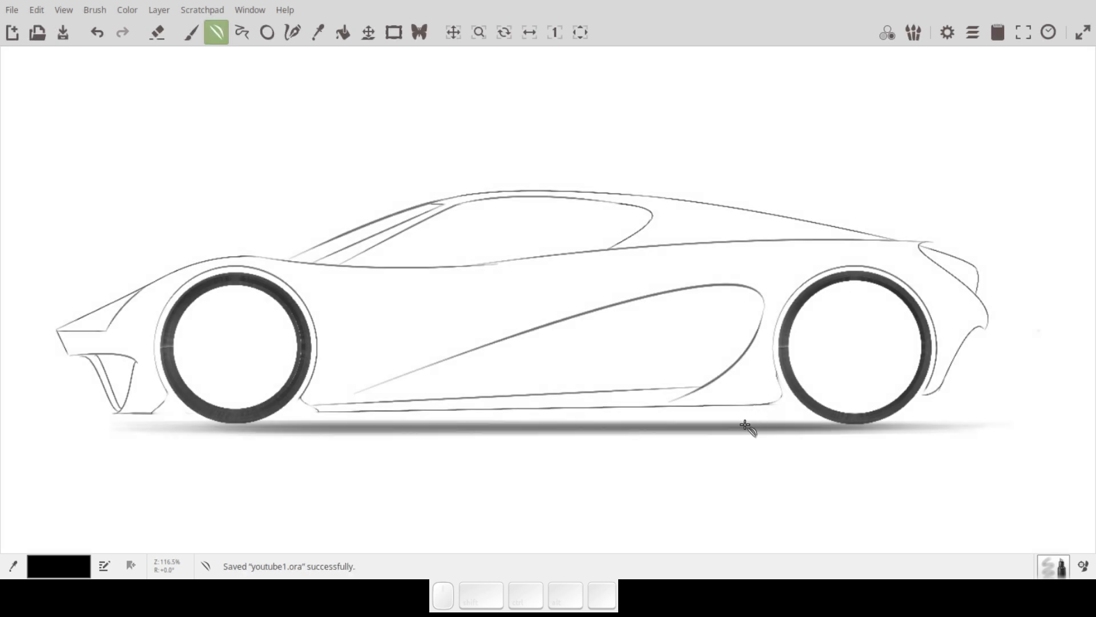